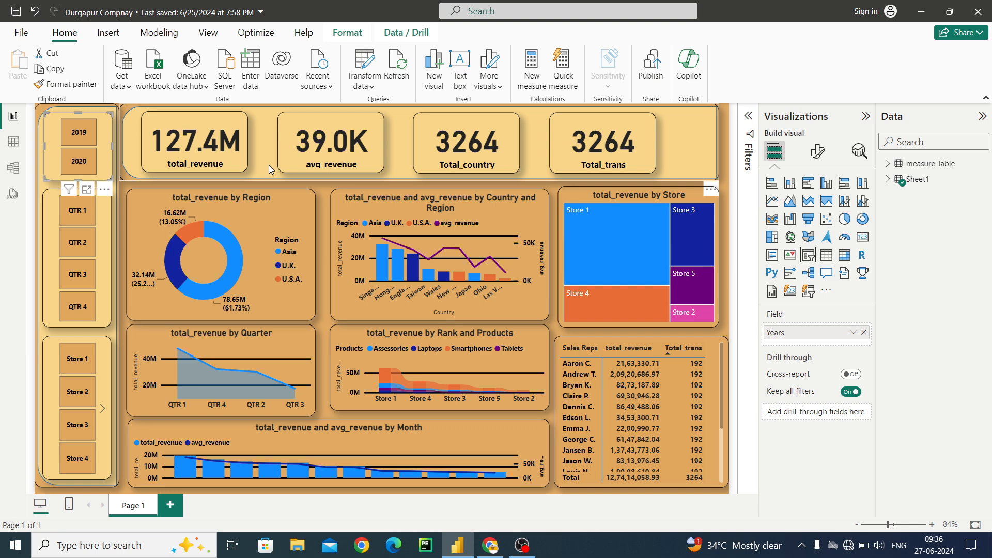
- Filter the dashboard by year 2019, switch the filter to 2020, and try the QTR 1 slicer
{"action": "left_click", "coordinate": [86, 145]}
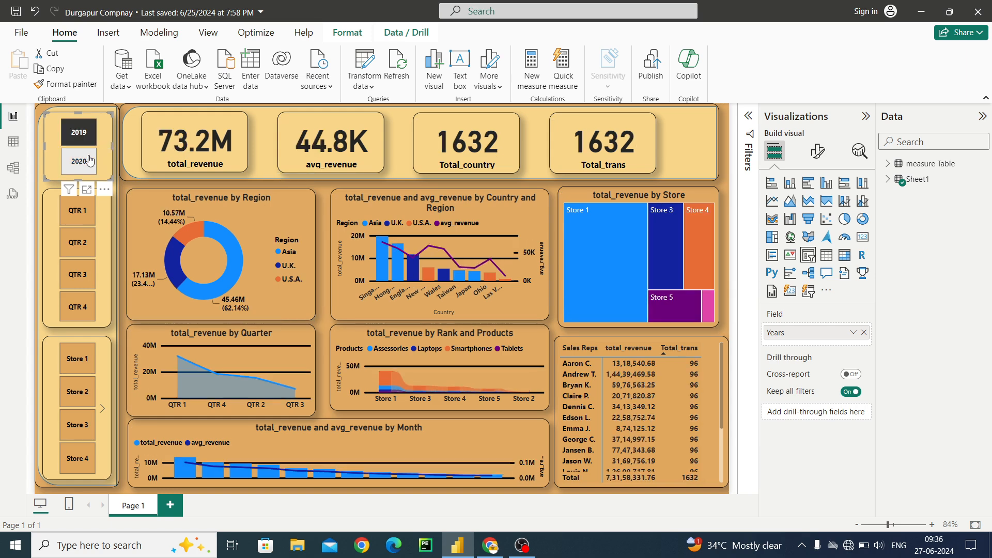
{"action": "left_click", "coordinate": [82, 163]}
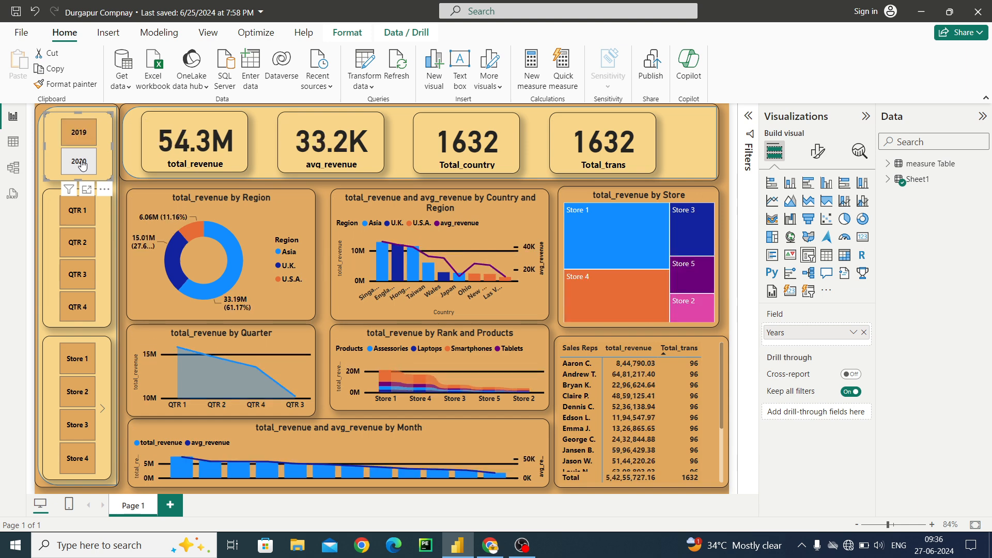
{"action": "left_click", "coordinate": [83, 222]}
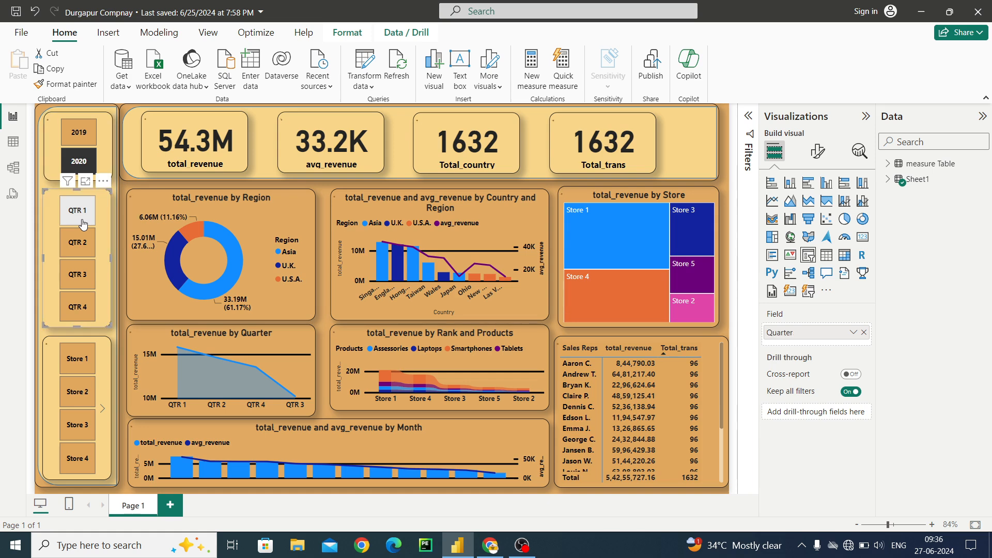
{"action": "left_click", "coordinate": [83, 223]}
{"action": "left_click", "coordinate": [82, 223]}
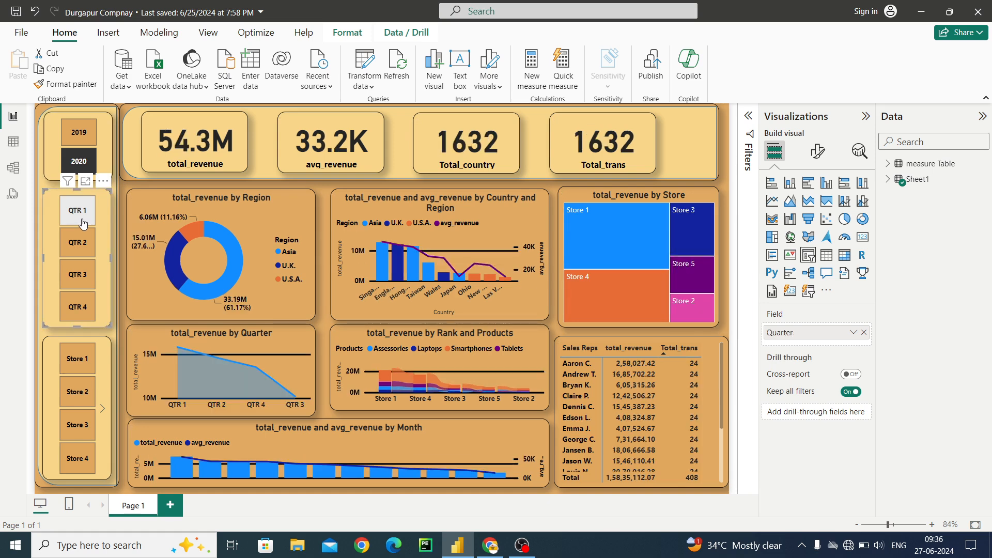
- Filter the dashboard by Store 1, clear that store filter, and remove the 2020 year filter
{"action": "left_click", "coordinate": [70, 354]}
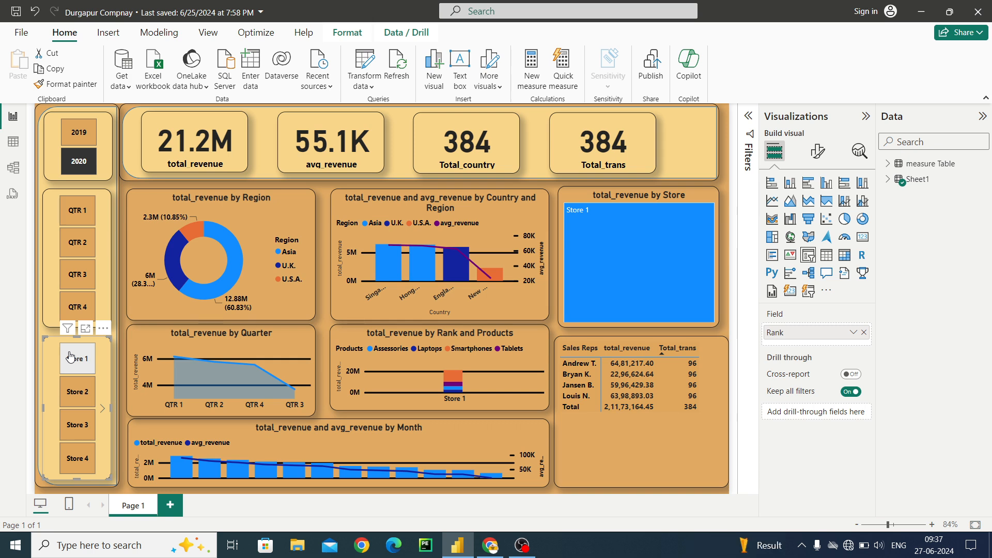
{"action": "left_click", "coordinate": [71, 356]}
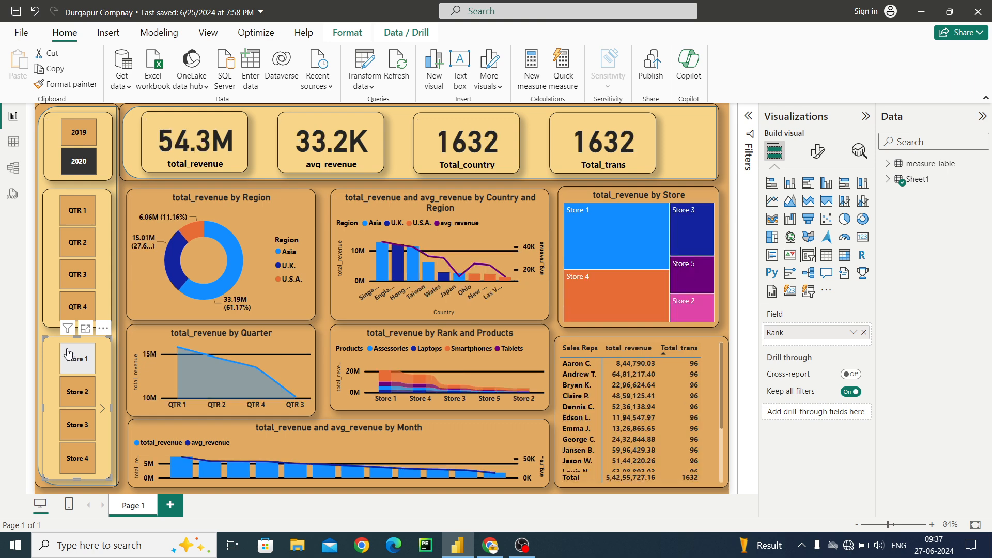
{"action": "left_click", "coordinate": [78, 161]}
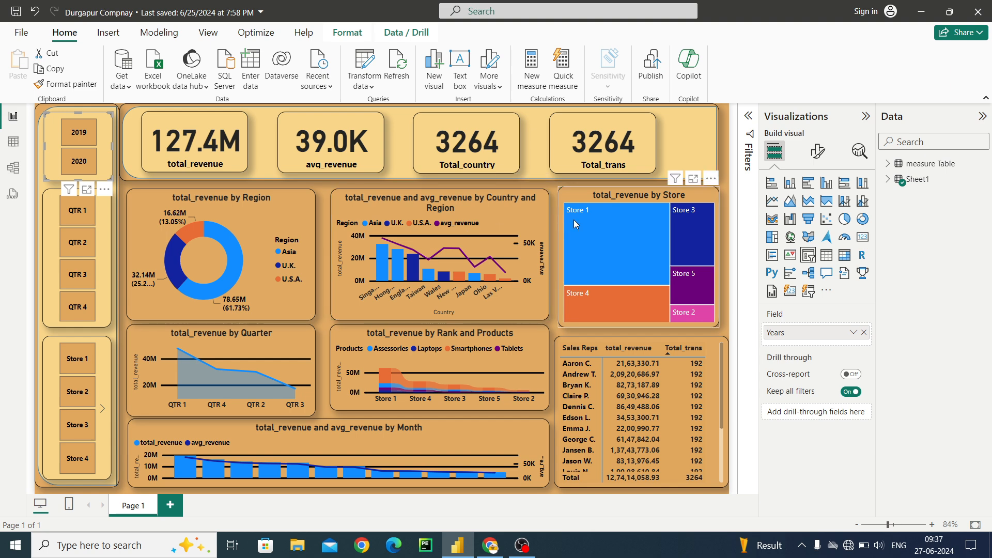
{"action": "mouse_move", "coordinate": [576, 224]}
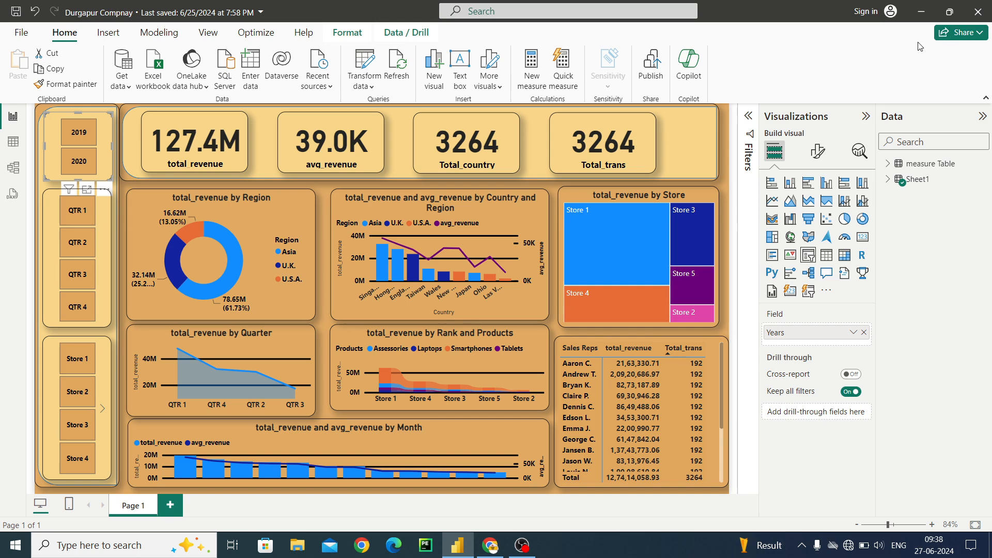
- Switch to File Explorer and open the Data Analysis Project Guideline PDF from the Downloads folder
{"action": "left_click", "coordinate": [922, 13]}
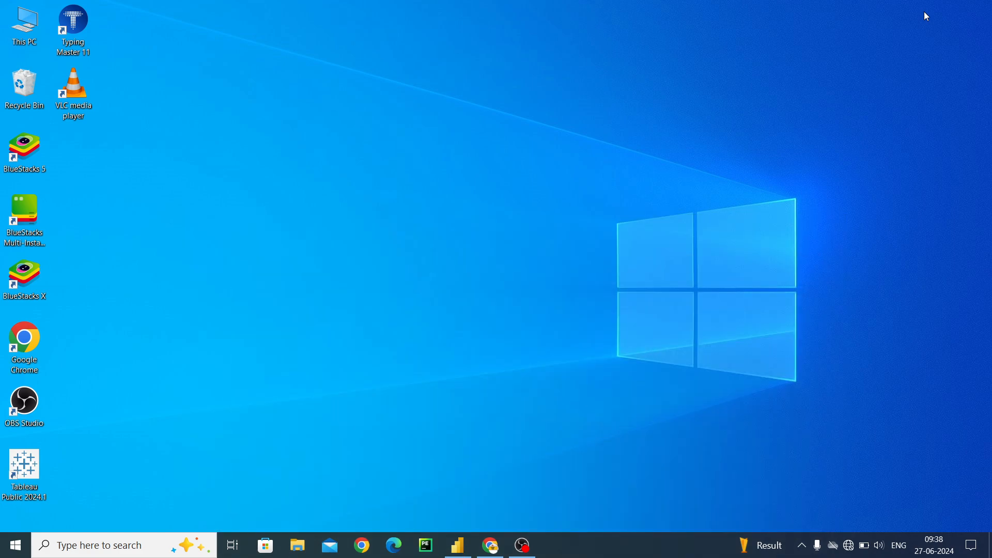
{"action": "double_click", "coordinate": [39, 29]}
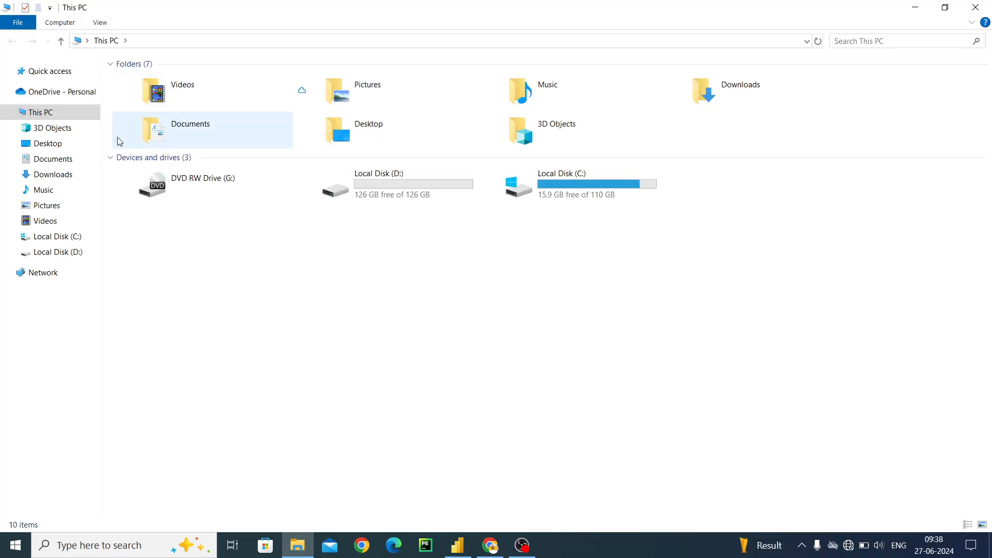
{"action": "left_click", "coordinate": [74, 189]}
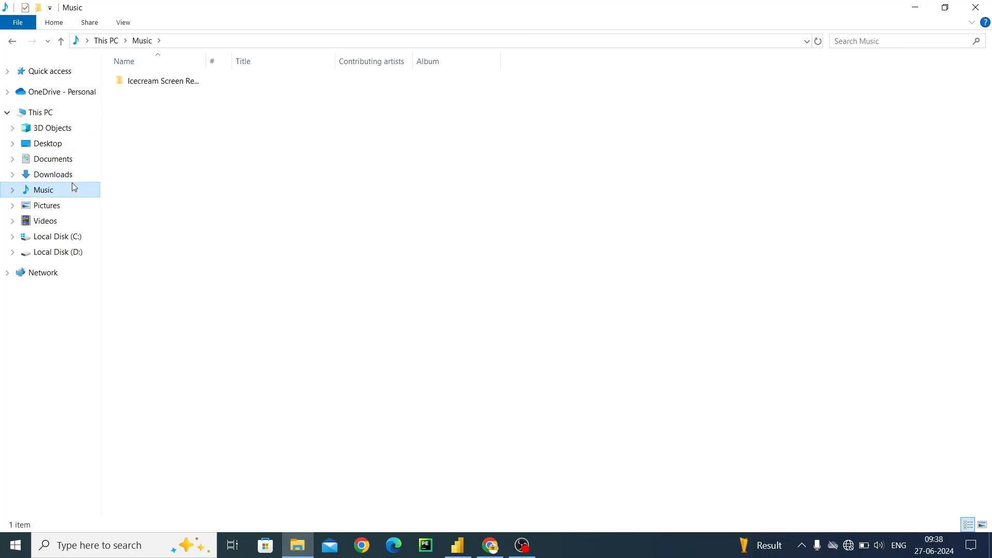
{"action": "left_click", "coordinate": [73, 179]}
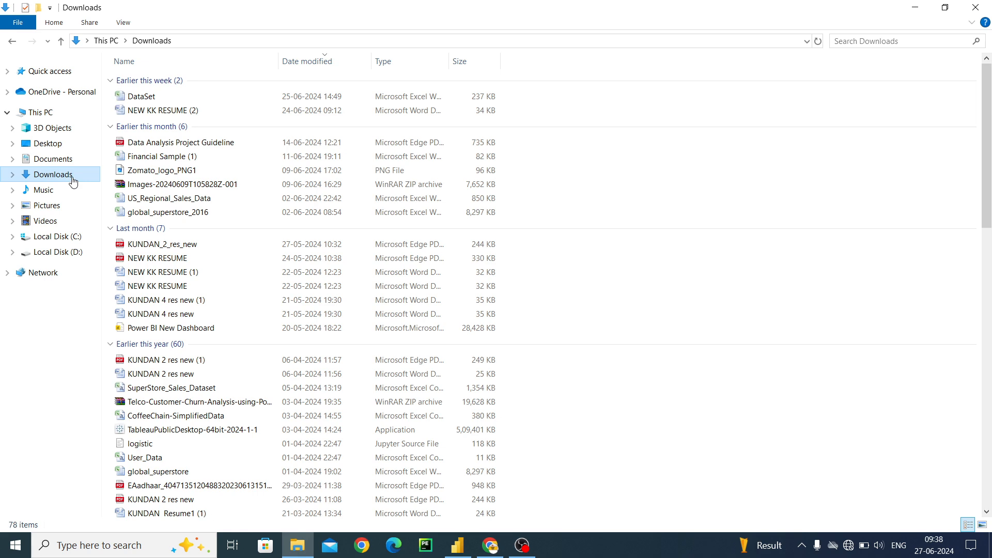
{"action": "double_click", "coordinate": [177, 148]}
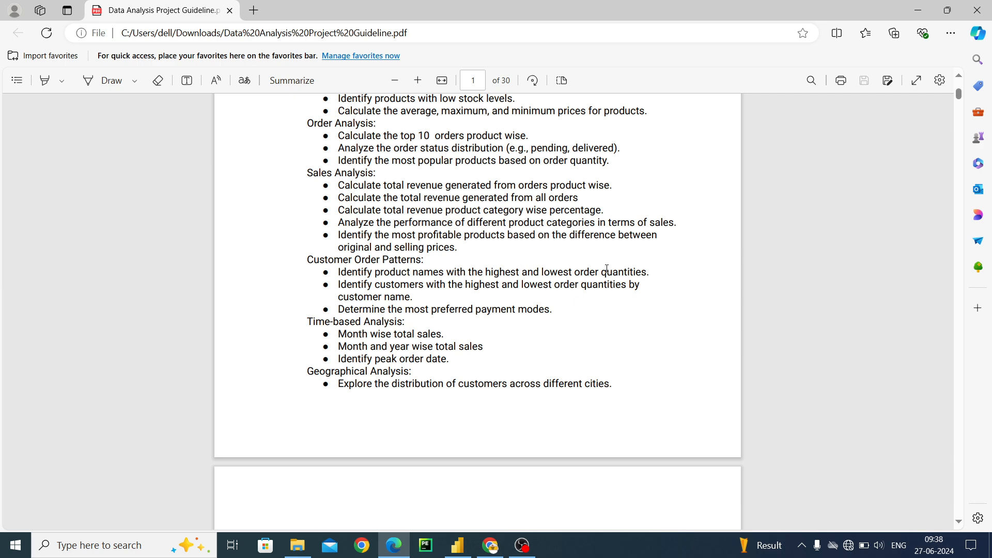
- Read through the guideline's analysis requirements, covering products, orders, sales, customers and the dataset overview
{"action": "scroll", "coordinate": [607, 268], "scroll_direction": "up", "scroll_amount": 1}
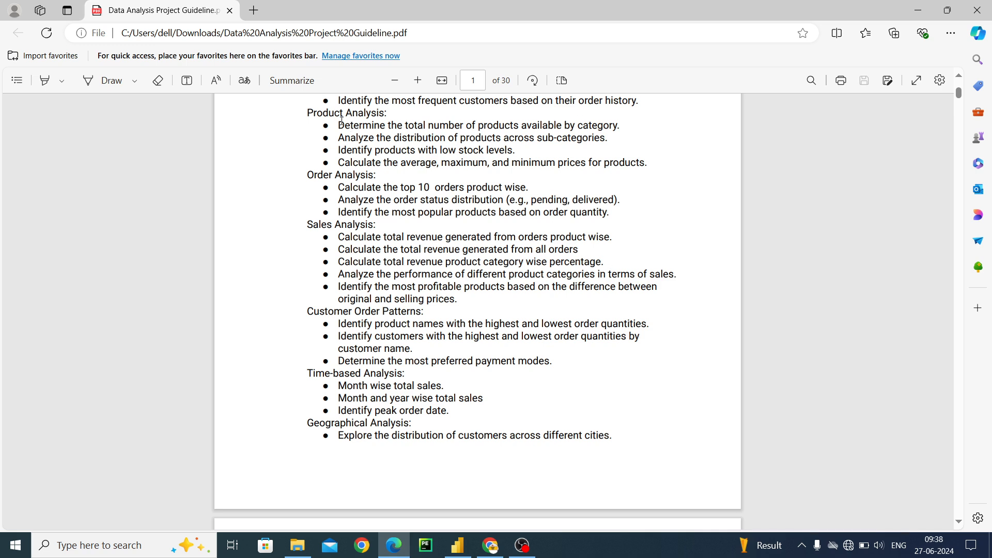
{"action": "left_click_drag", "start_coordinate": [337, 125], "coordinate": [632, 127]}
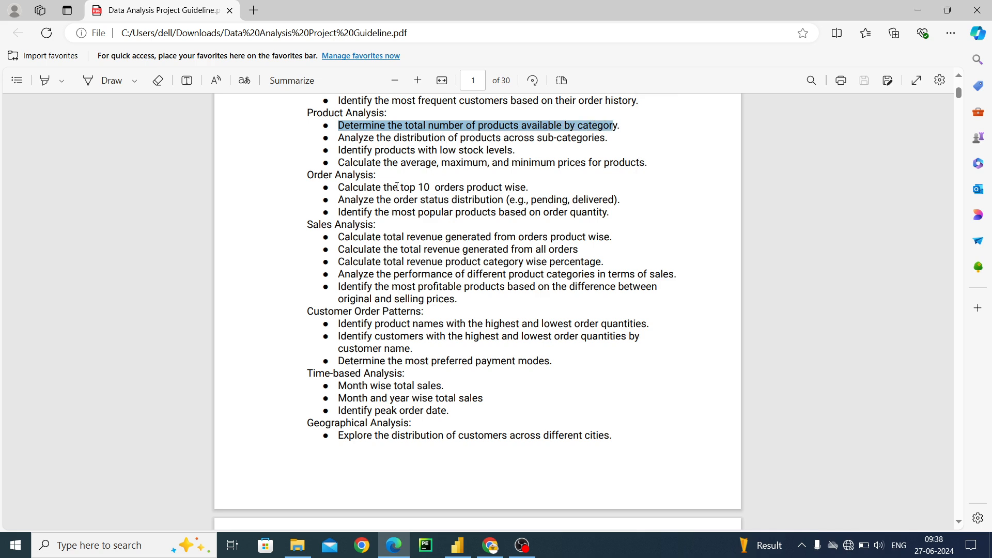
{"action": "left_click_drag", "start_coordinate": [389, 187], "coordinate": [521, 187]}
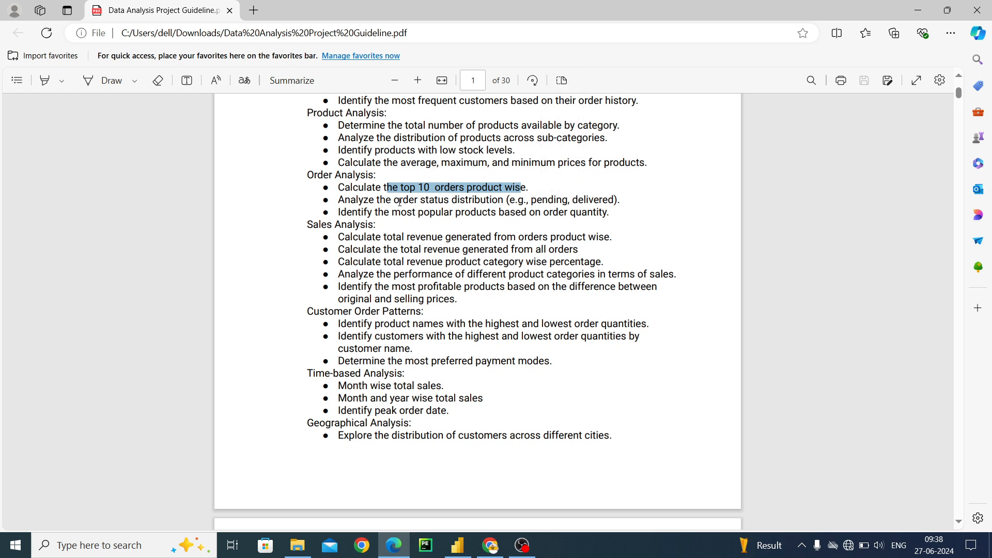
{"action": "left_click_drag", "start_coordinate": [395, 200], "coordinate": [629, 202]}
{"action": "double_click", "coordinate": [628, 202]}
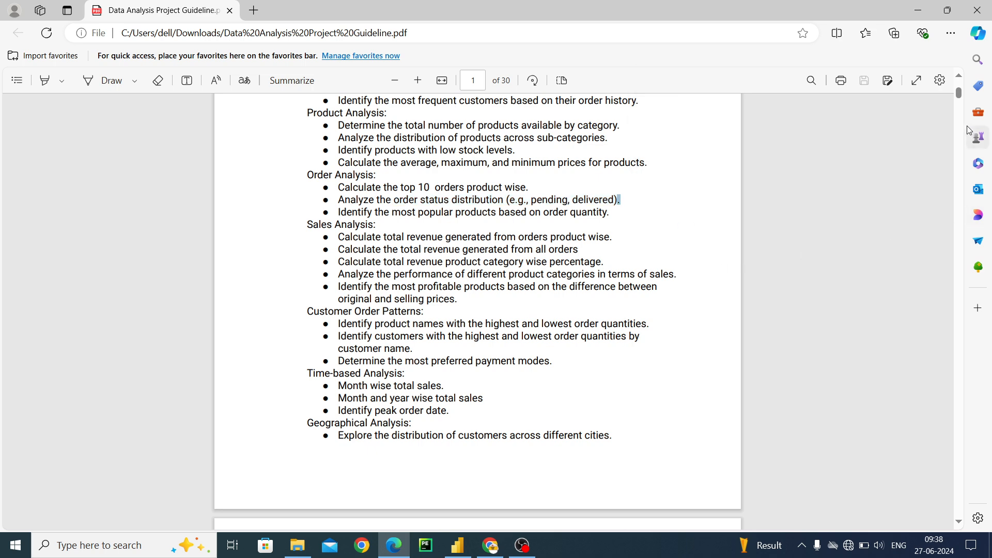
{"action": "scroll", "coordinate": [960, 106], "scroll_direction": "down", "scroll_amount": 5}
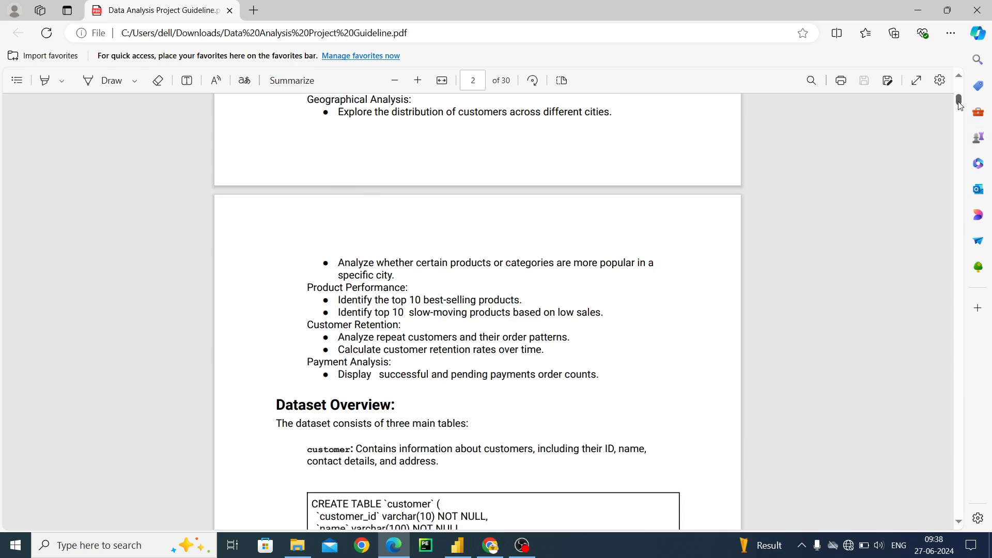
{"action": "scroll", "coordinate": [960, 105], "scroll_direction": "up", "scroll_amount": 4}
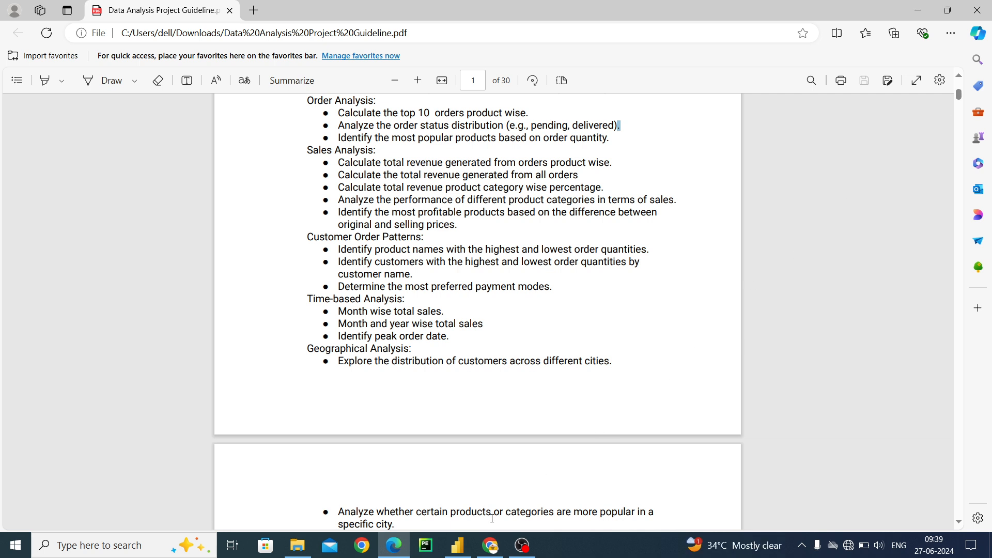
- Switch back to Power BI Desktop and create a new blank report
{"action": "mouse_move", "coordinate": [458, 545]}
{"action": "left_click", "coordinate": [464, 487]}
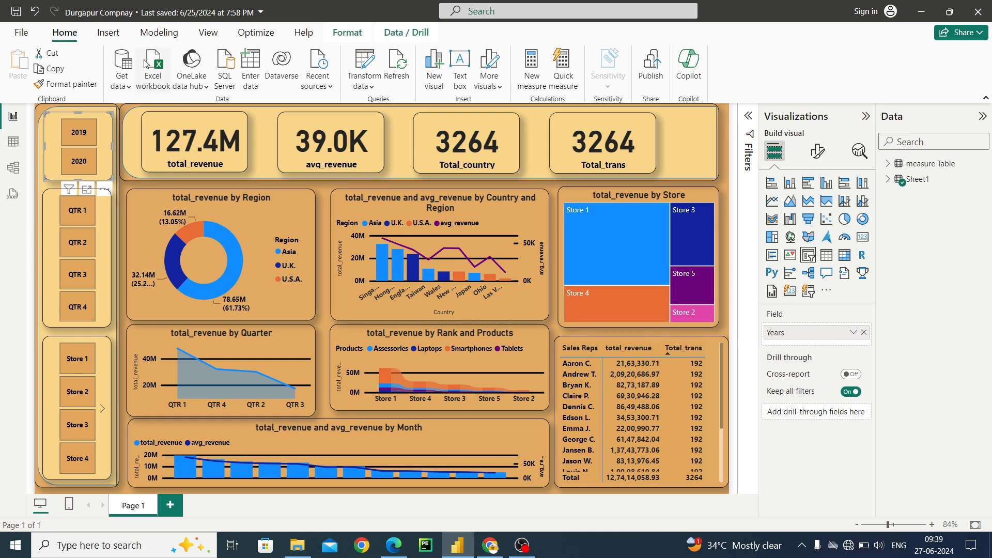
{"action": "left_click", "coordinate": [22, 33]}
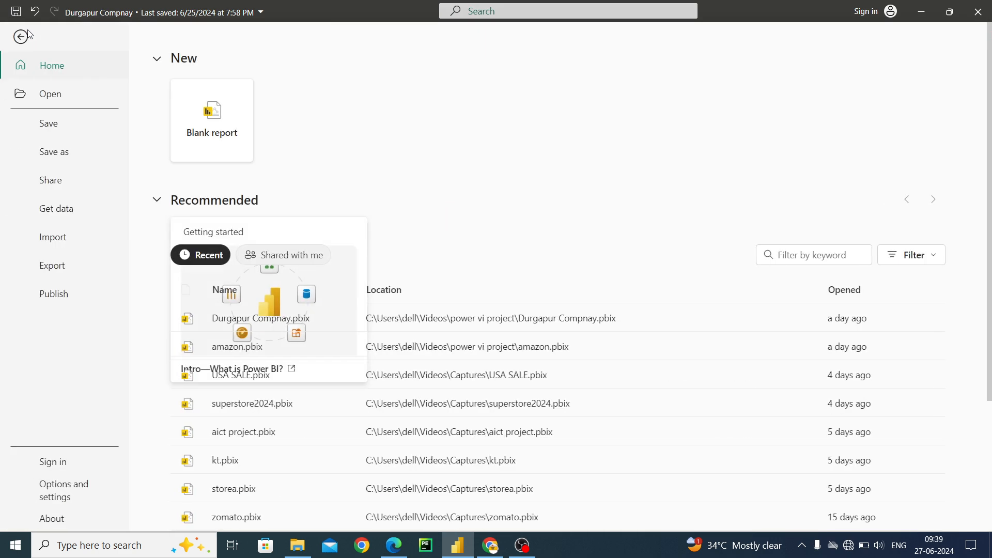
{"action": "left_click", "coordinate": [203, 115]}
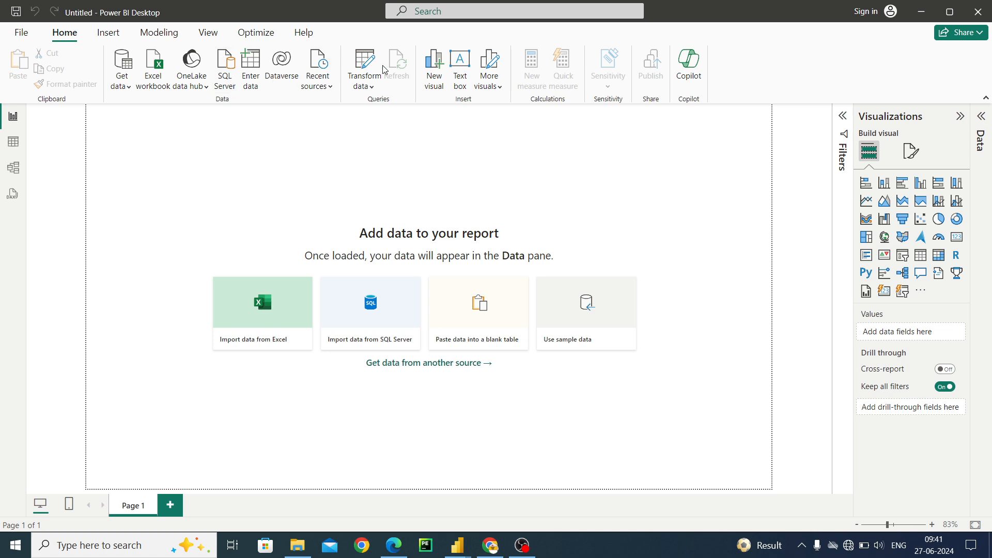
{"action": "left_click", "coordinate": [325, 84]}
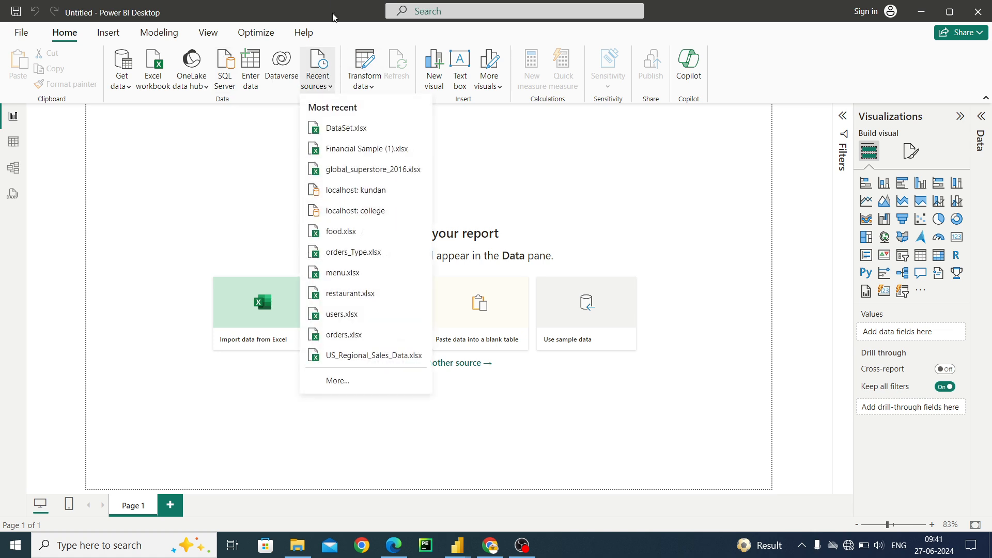
{"action": "left_click", "coordinate": [460, 194]}
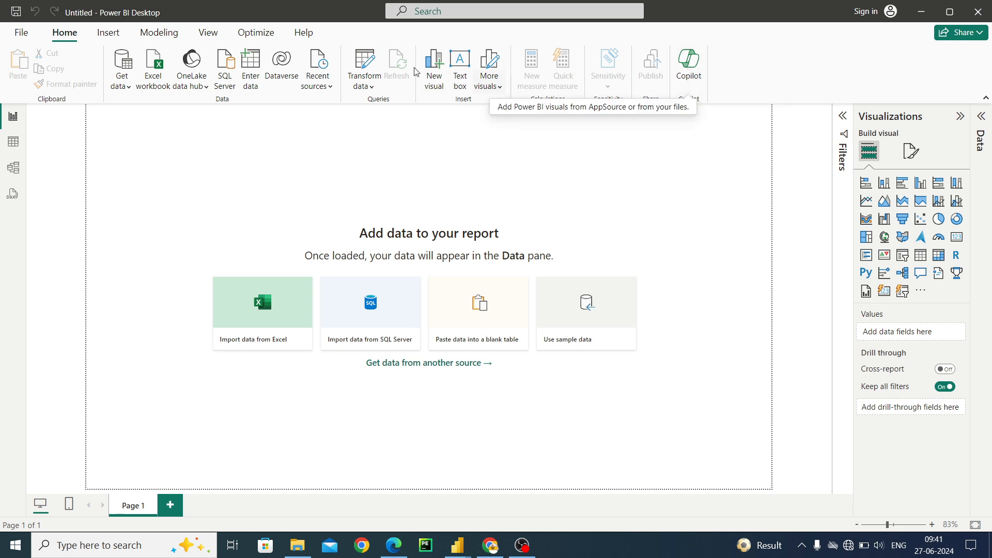
{"action": "left_click", "coordinate": [123, 40]}
{"action": "left_click", "coordinate": [169, 32]}
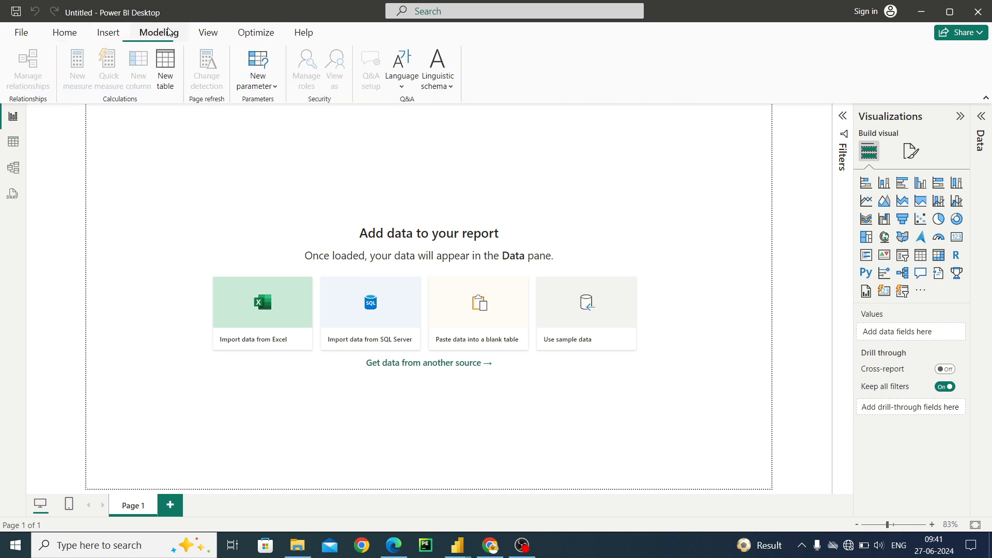
{"action": "left_click", "coordinate": [208, 32]}
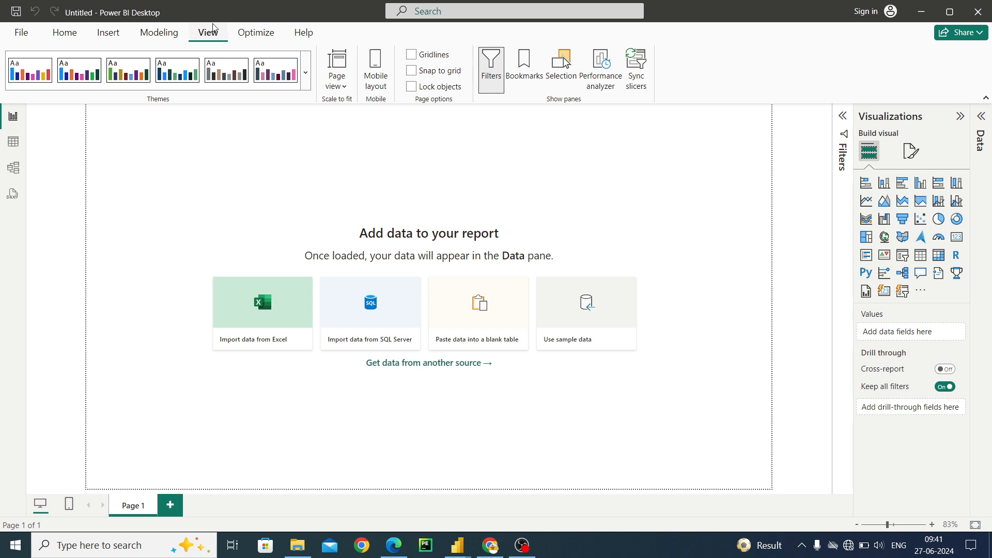
{"action": "left_click", "coordinate": [262, 31]}
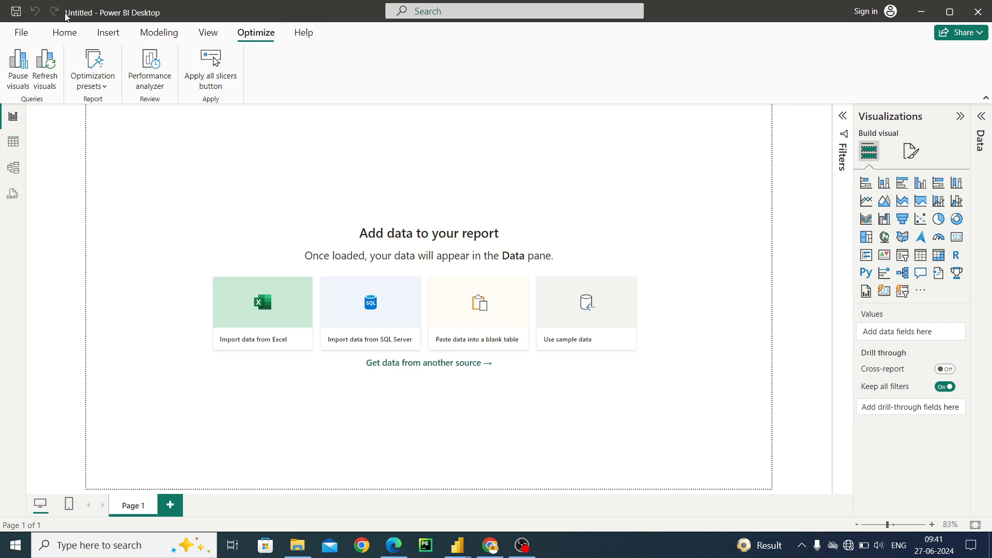
{"action": "left_click", "coordinate": [13, 39]}
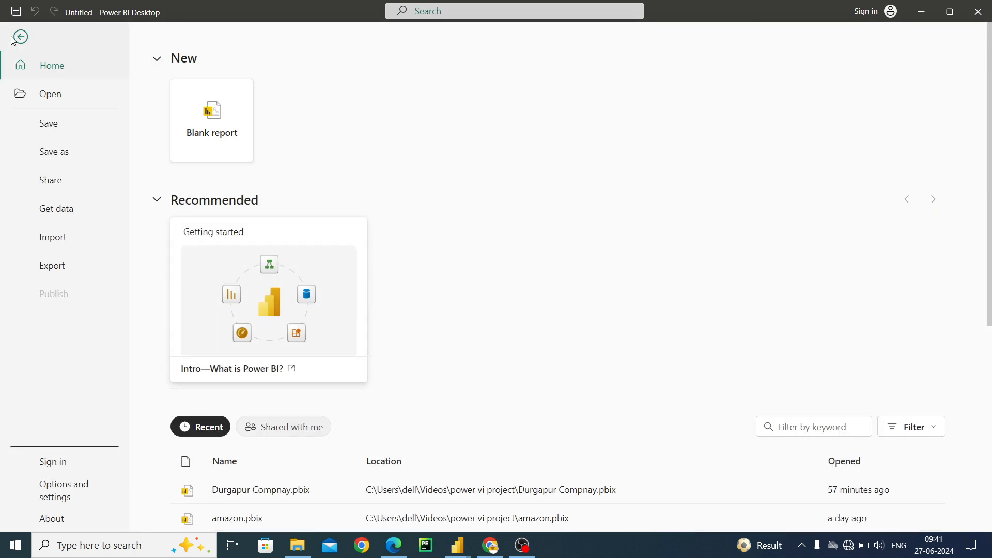
{"action": "left_click", "coordinate": [20, 37]}
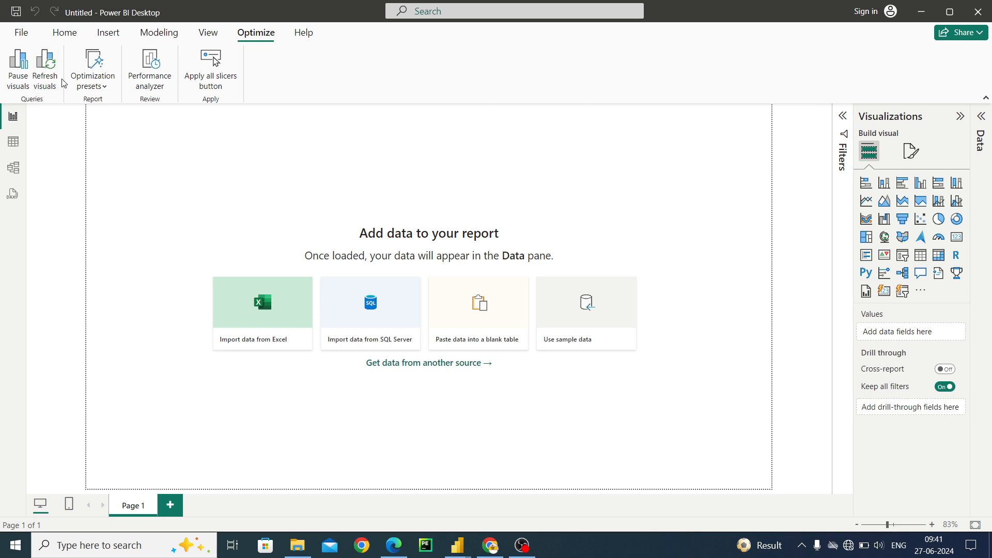
- Import Sheet1 from the DataSet Excel workbook in Downloads and open it for transformation in Power Query Editor
{"action": "left_click", "coordinate": [63, 33]}
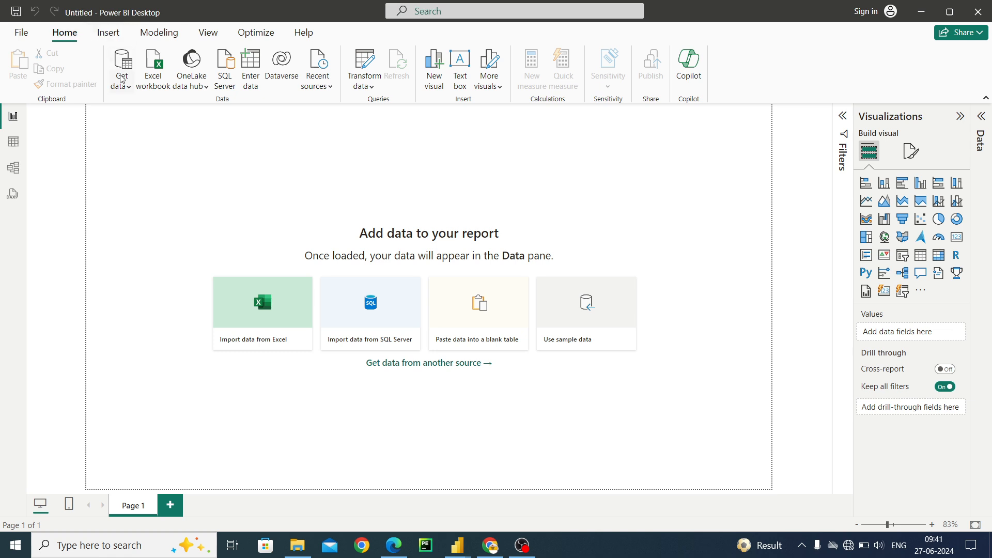
{"action": "left_click", "coordinate": [124, 81]}
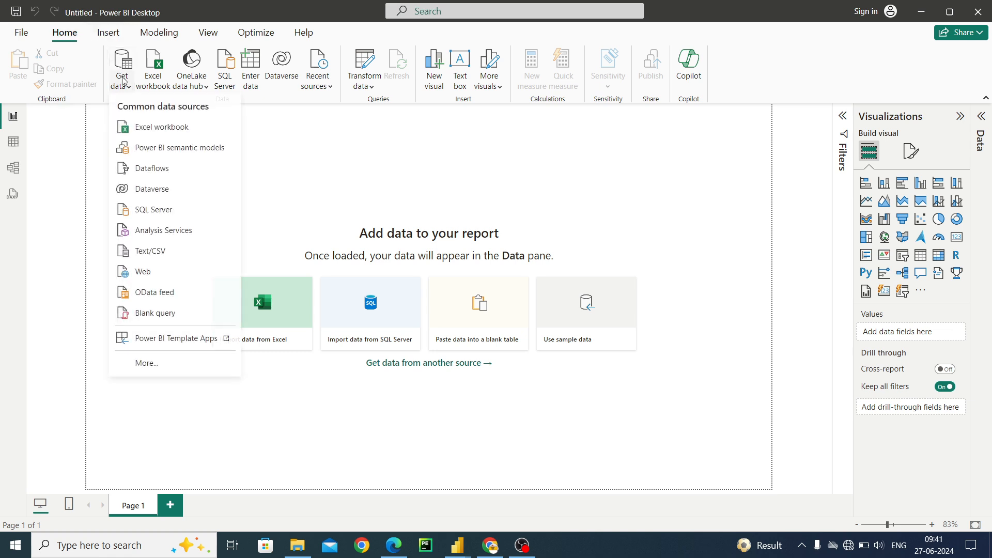
{"action": "left_click", "coordinate": [138, 128]}
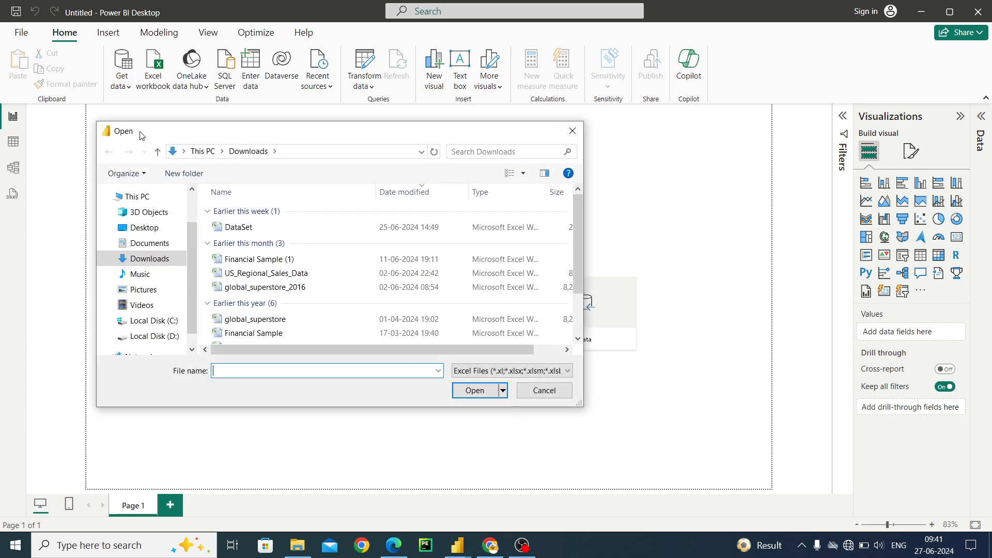
{"action": "left_click", "coordinate": [247, 230]}
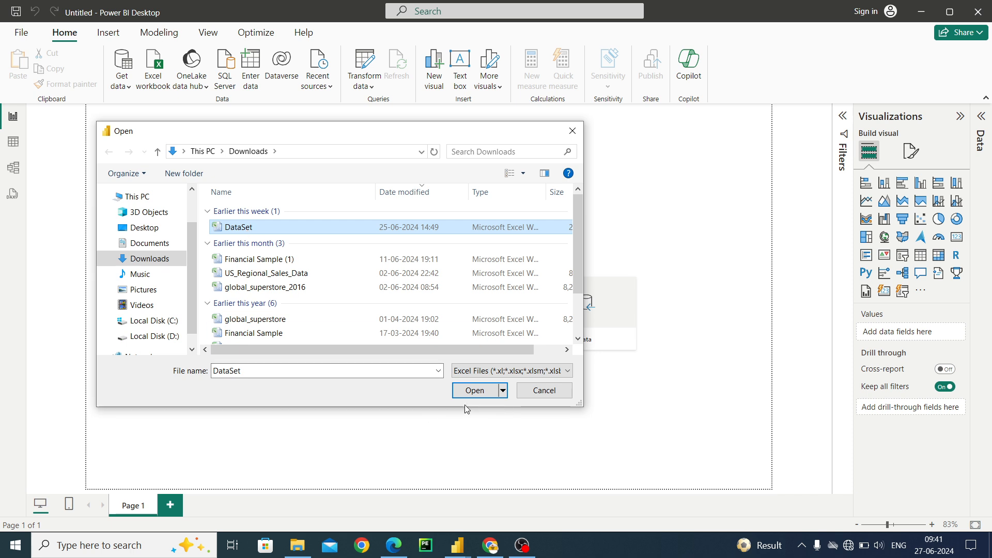
{"action": "left_click", "coordinate": [481, 395]}
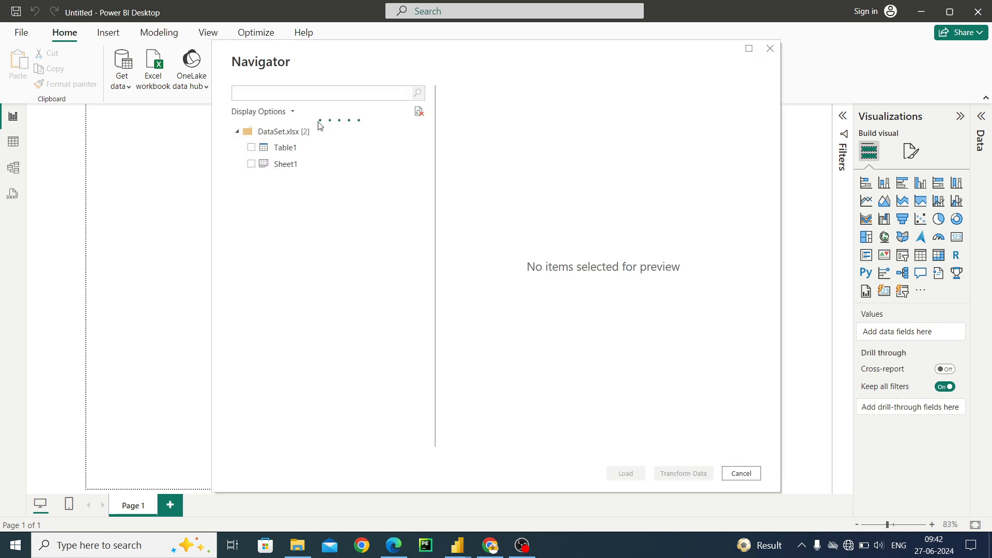
{"action": "left_click", "coordinate": [252, 164]}
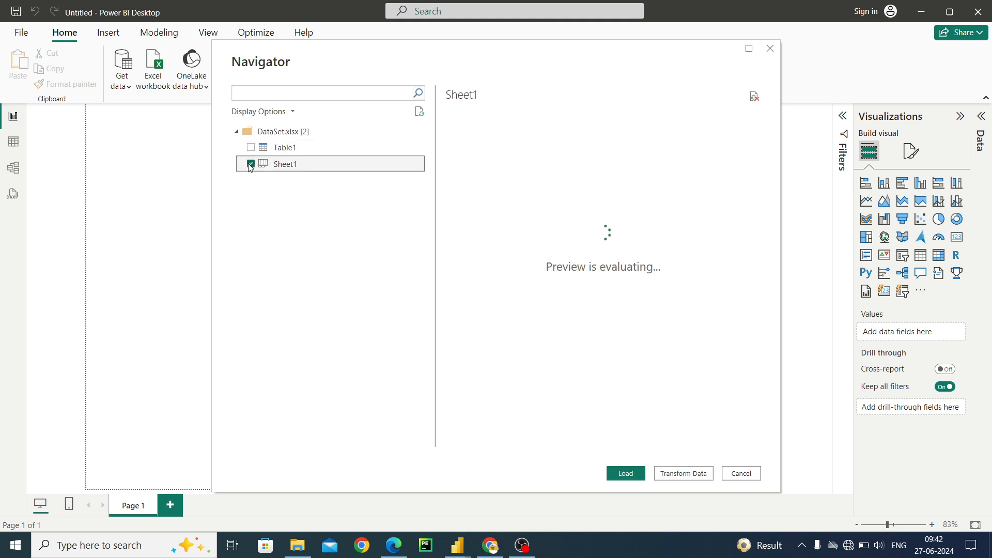
{"action": "left_click", "coordinate": [694, 474]}
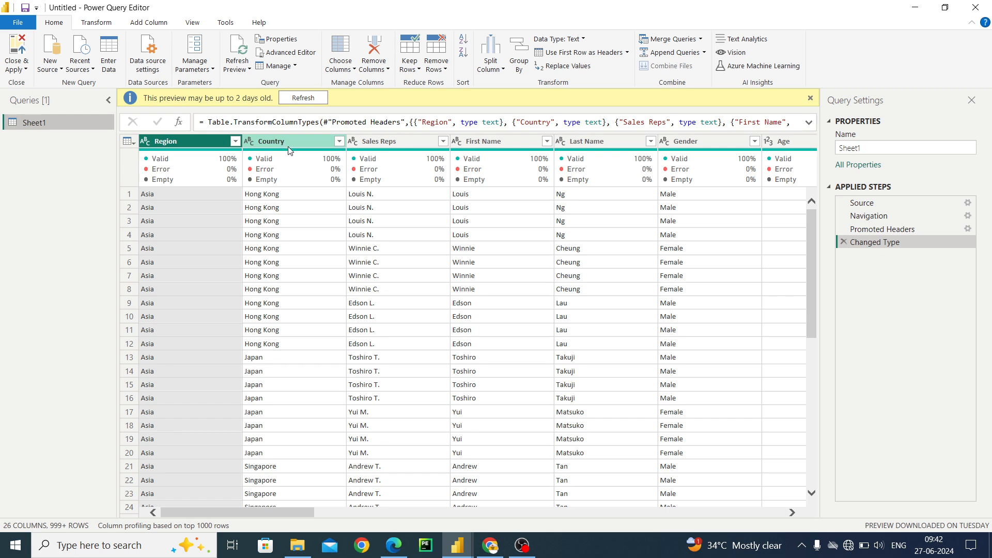
- Look through the Sheet1 columns from Country to Revenue (USD), checking their data types and column quality
{"action": "left_click_drag", "start_coordinate": [269, 139], "coordinate": [277, 141]}
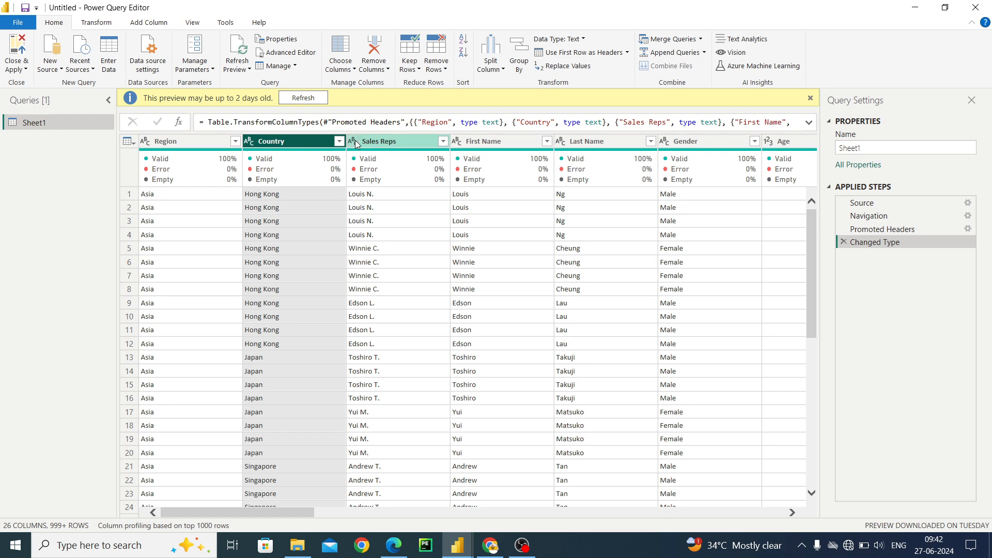
{"action": "left_click", "coordinate": [465, 145]}
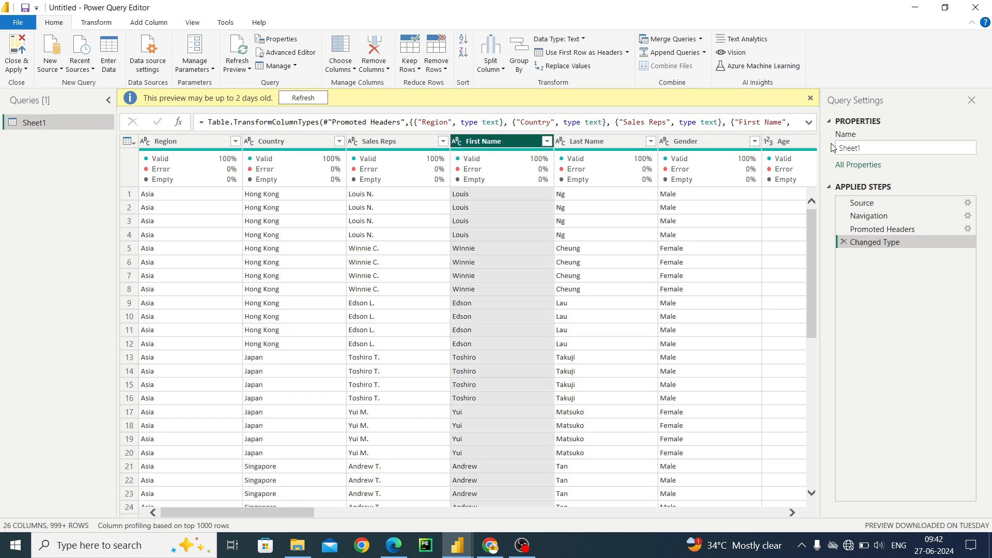
{"action": "left_click", "coordinate": [807, 141]}
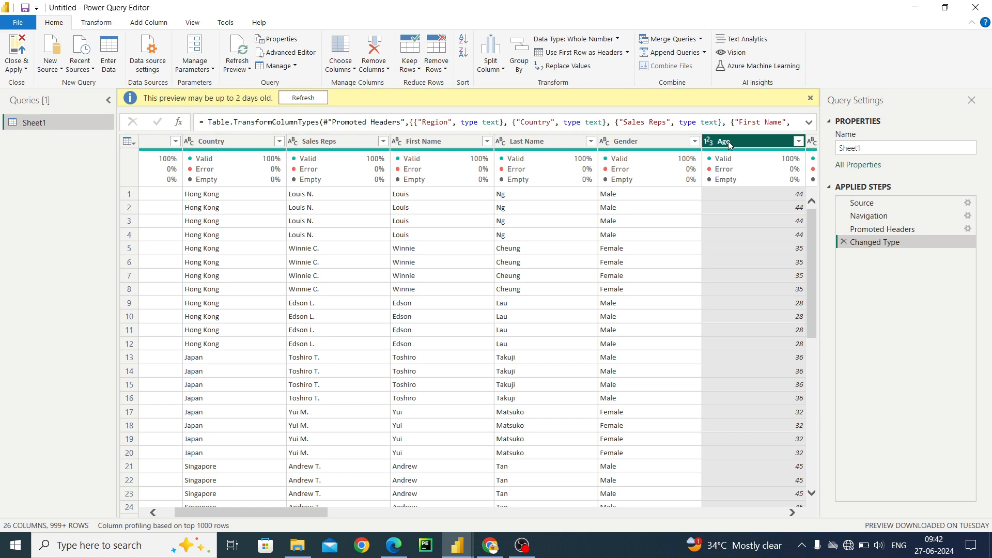
{"action": "left_click", "coordinate": [637, 143]}
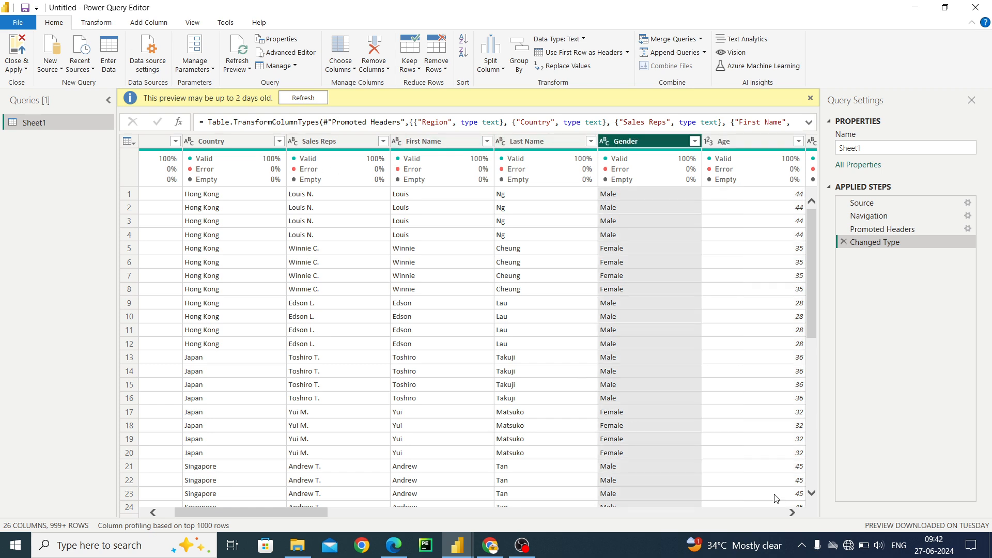
{"action": "left_click", "coordinate": [792, 513]}
{"action": "left_click_drag", "start_coordinate": [791, 515], "coordinate": [790, 515]}
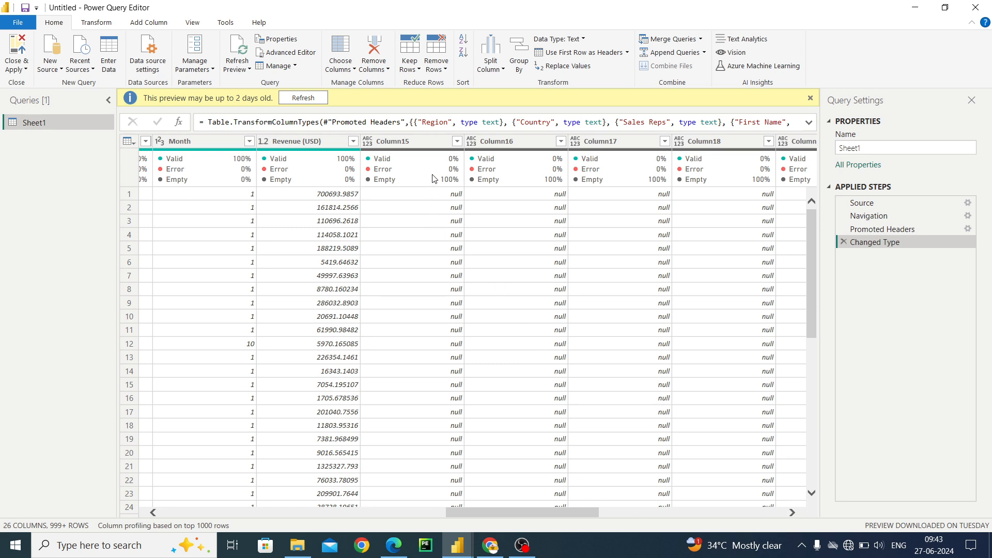
{"action": "left_click", "coordinate": [426, 145]}
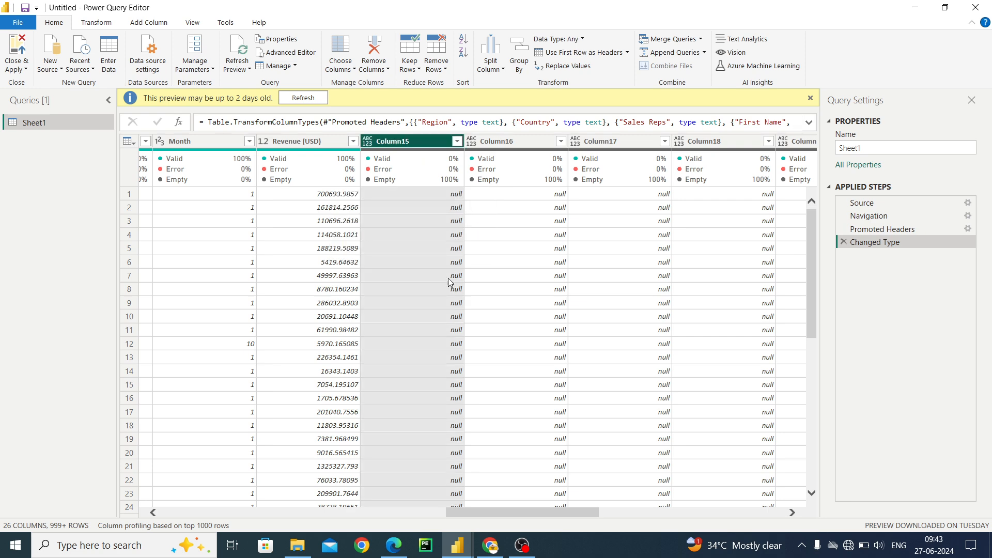
{"action": "left_click", "coordinate": [558, 70]}
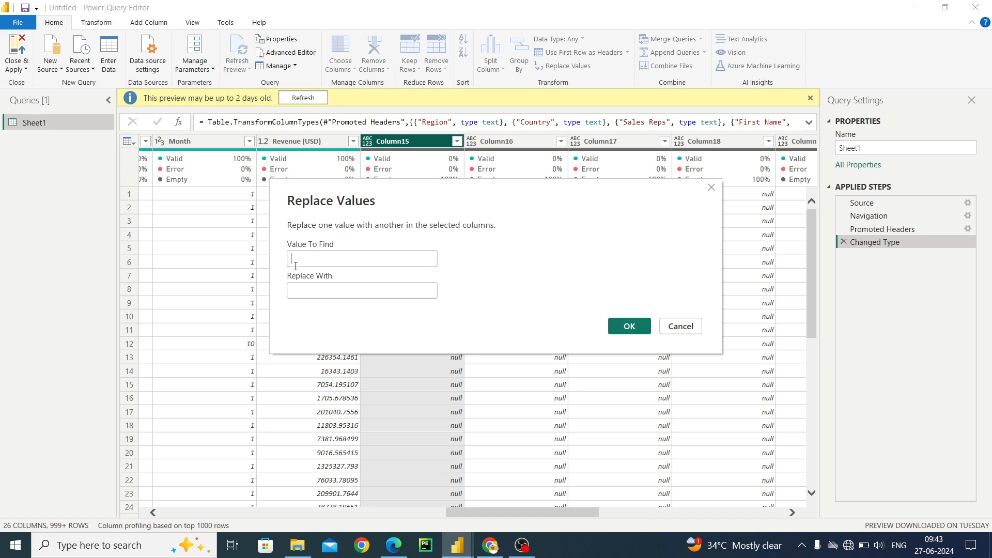
{"action": "left_click", "coordinate": [681, 327]}
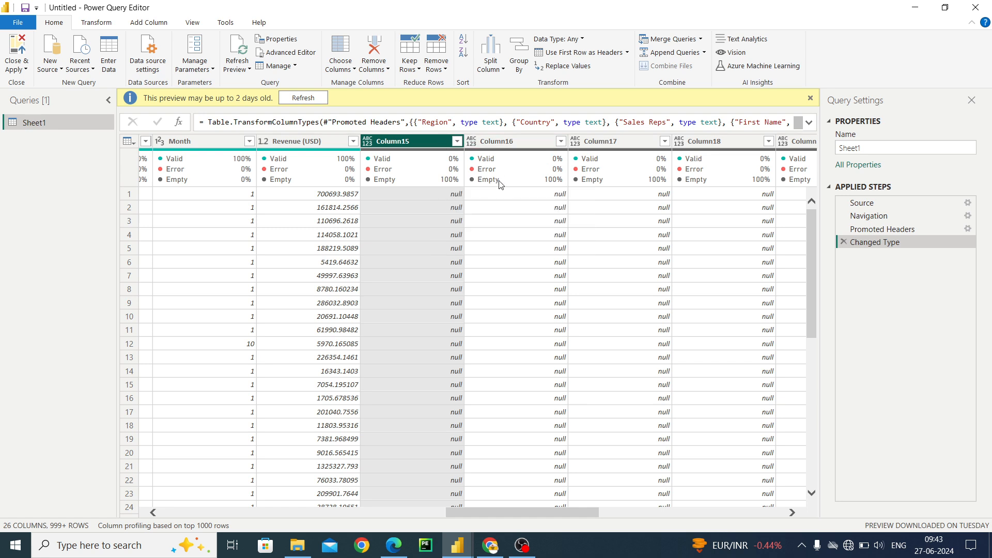
- Remove the empty columns Column15 through Column26 from the Sheet1 query
{"action": "mouse_move", "coordinate": [515, 180]}
{"action": "mouse_move", "coordinate": [221, 170]}
{"action": "mouse_move", "coordinate": [515, 153]}
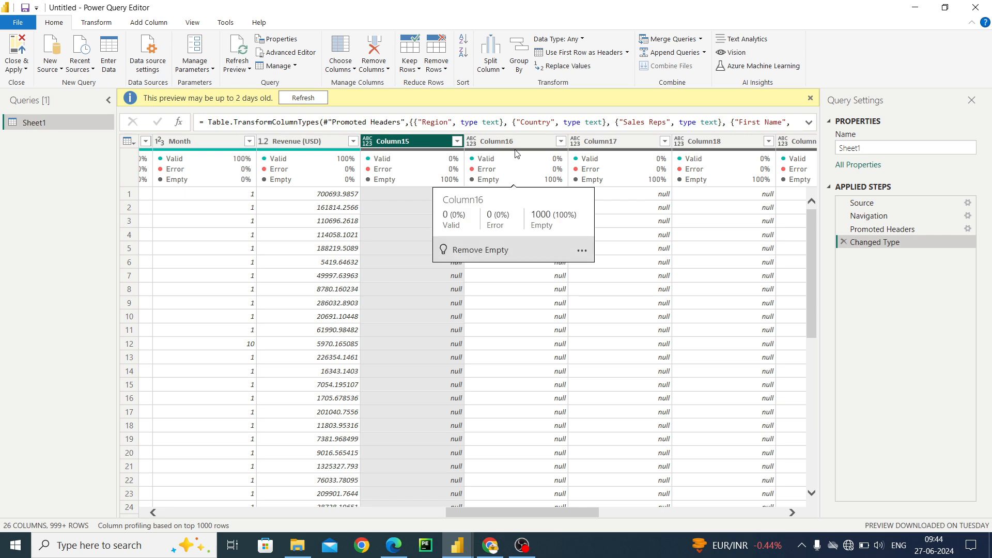
{"action": "left_click", "coordinate": [792, 513]}
{"action": "left_click", "coordinate": [792, 513]}
{"action": "left_click", "coordinate": [792, 513]}
{"action": "left_click", "coordinate": [791, 513]}
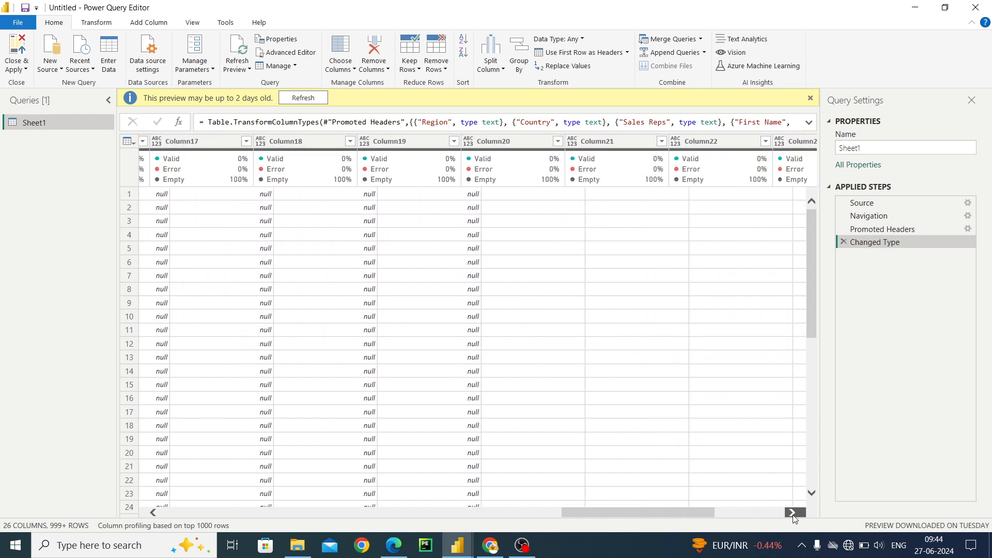
{"action": "left_click", "coordinate": [793, 513]}
{"action": "left_click", "coordinate": [793, 513]}
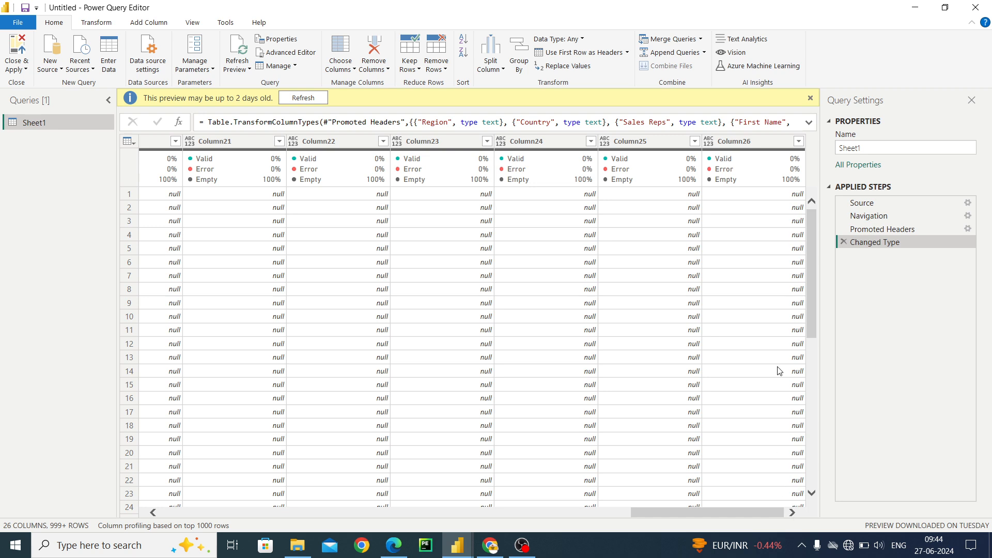
{"action": "left_click", "coordinate": [755, 145]}
{"action": "key", "text": "ctrl+a"}
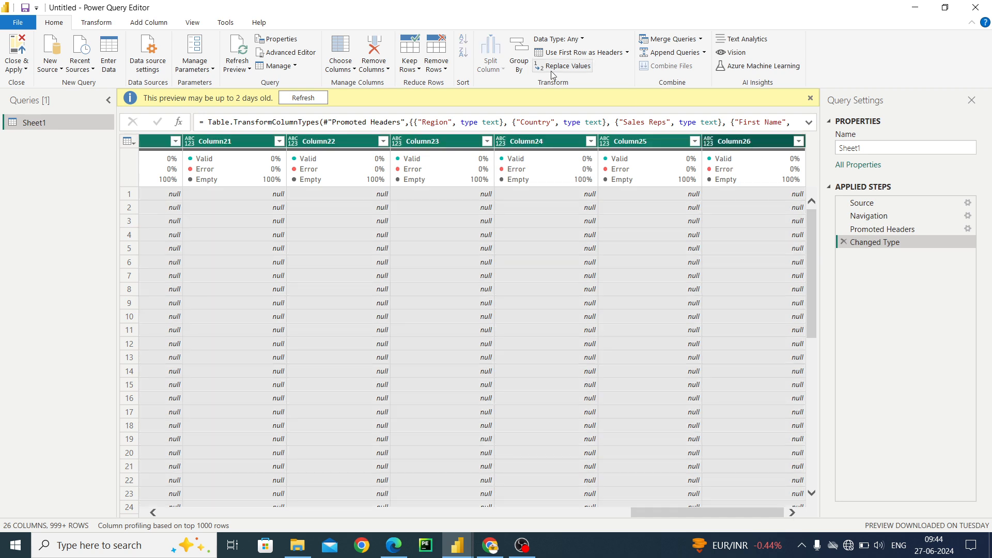
{"action": "left_click", "coordinate": [377, 68]}
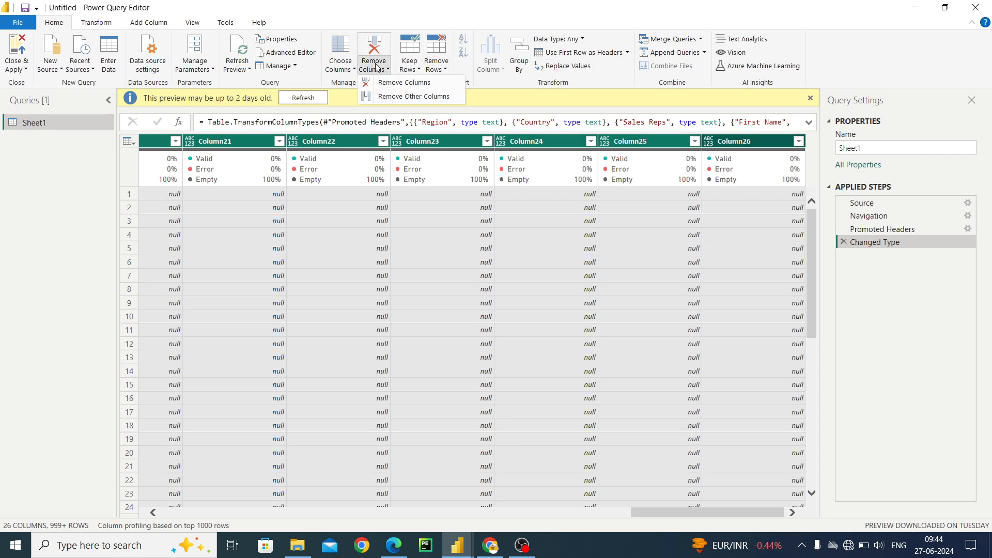
{"action": "left_click", "coordinate": [397, 84]}
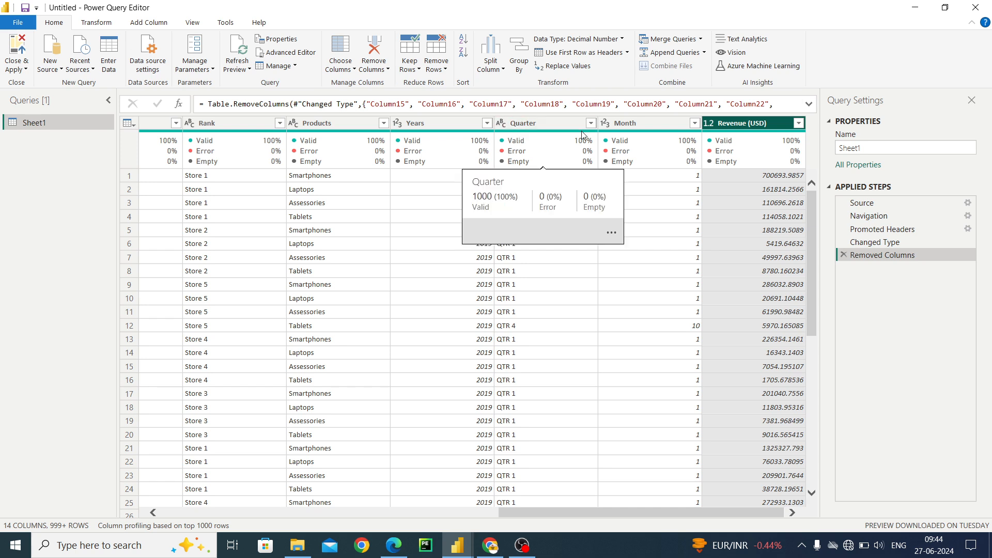
- Change the data type of the Month column to Text
{"action": "left_click", "coordinate": [631, 123]}
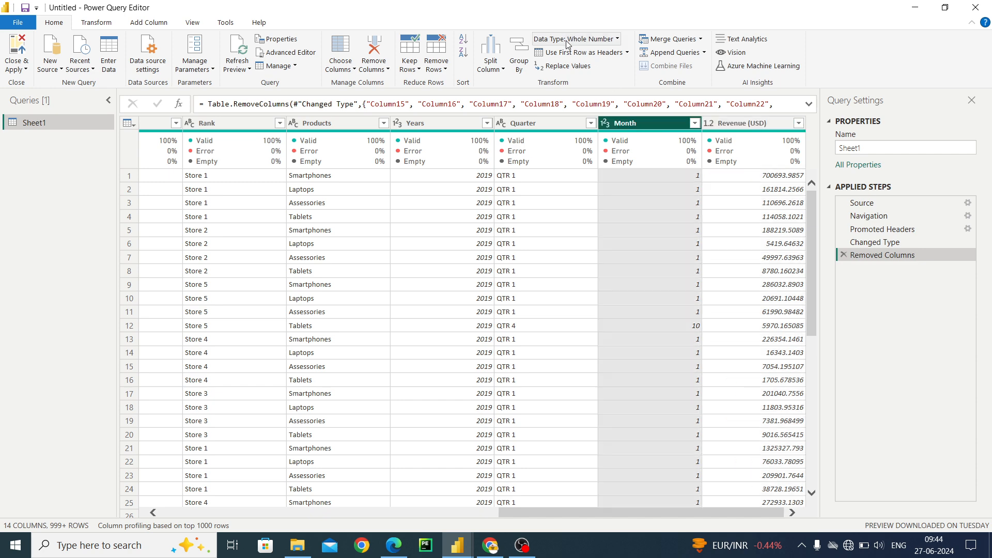
{"action": "left_click", "coordinate": [603, 41]}
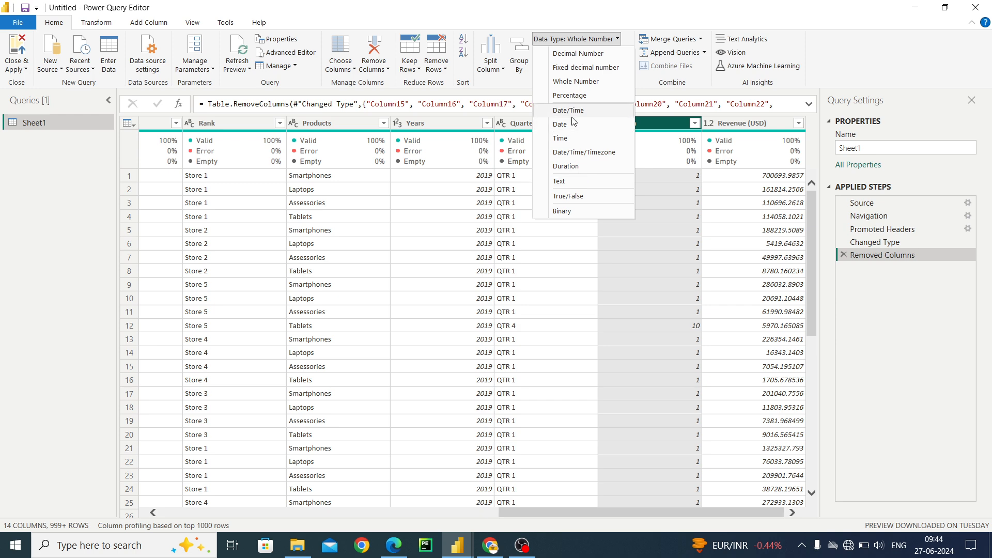
{"action": "left_click", "coordinate": [573, 180]}
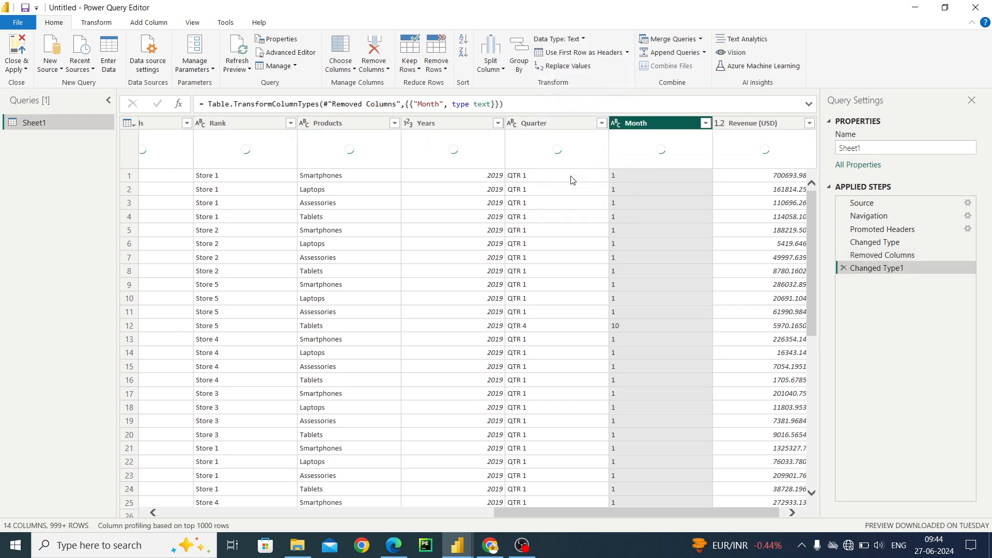
- Change the data type of the Years column to Text
{"action": "left_click", "coordinate": [569, 123]}
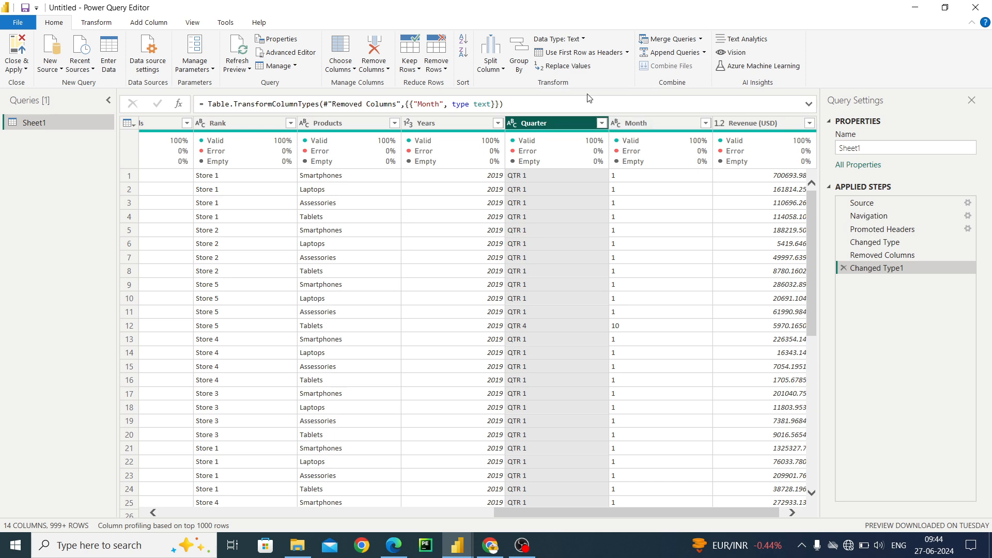
{"action": "left_click", "coordinate": [469, 127]}
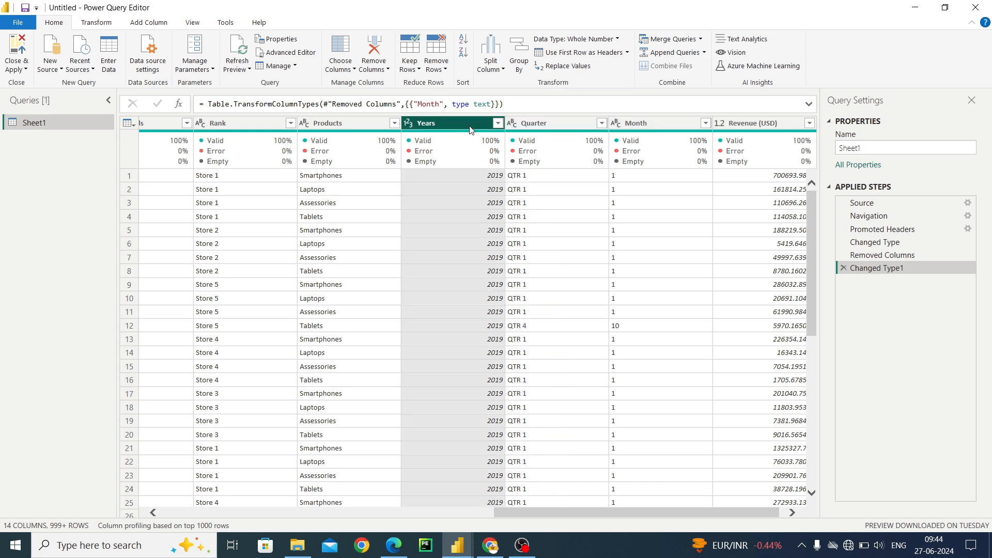
{"action": "left_click", "coordinate": [601, 41]}
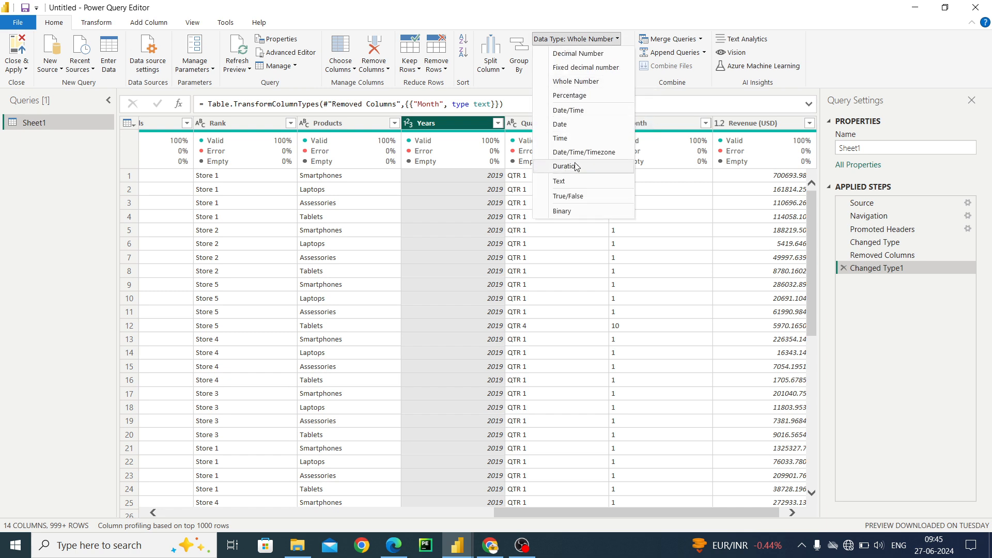
{"action": "left_click", "coordinate": [569, 183]}
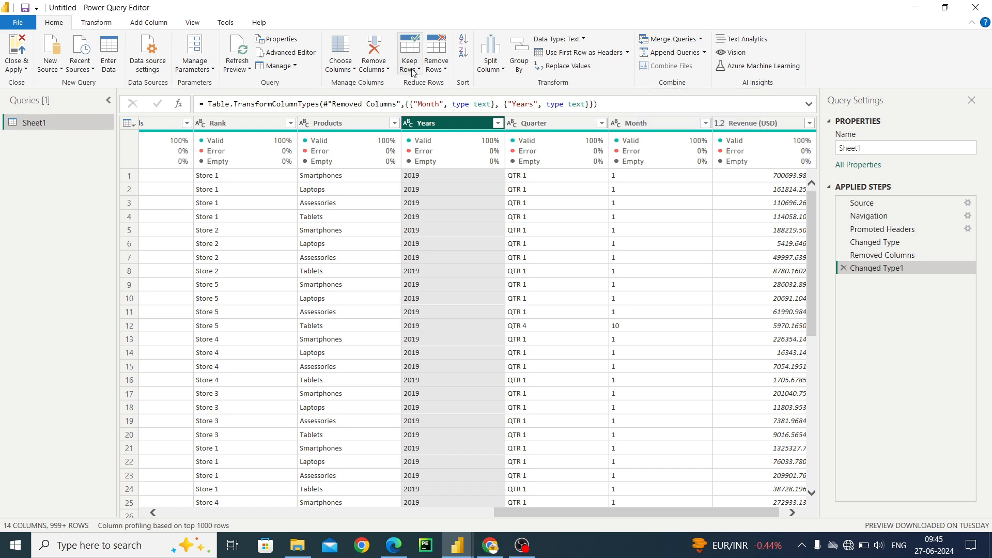
- Close Power Query Editor with the changes applied, and review the fields loaded in the Sheet1 table
{"action": "left_click", "coordinate": [12, 72]}
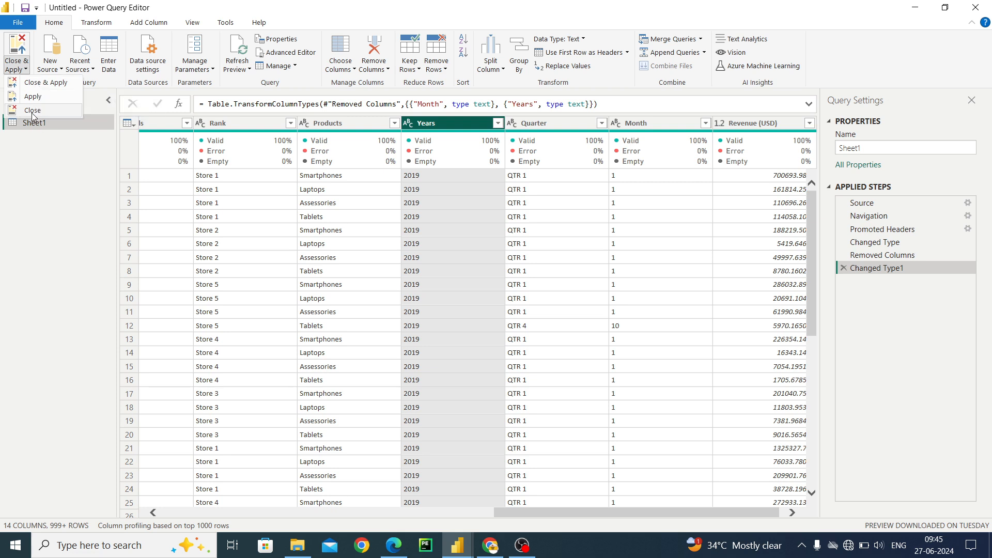
{"action": "left_click", "coordinate": [33, 83]}
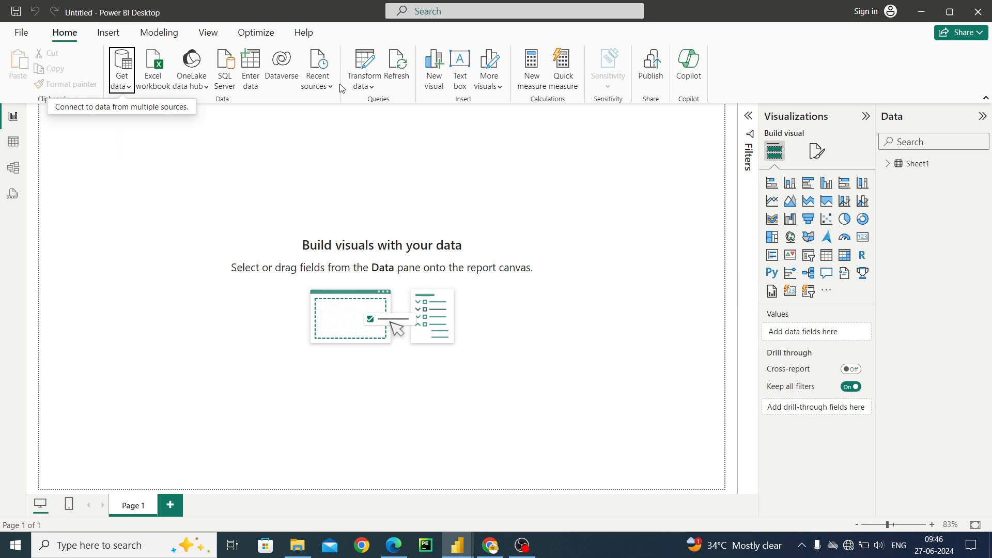
{"action": "left_click", "coordinate": [886, 164]}
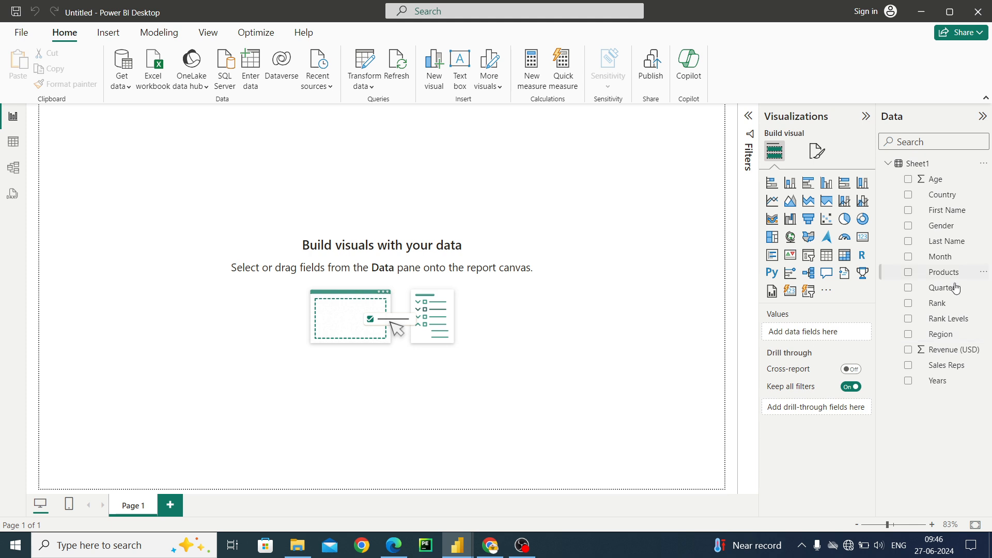
{"action": "left_click", "coordinate": [890, 165]}
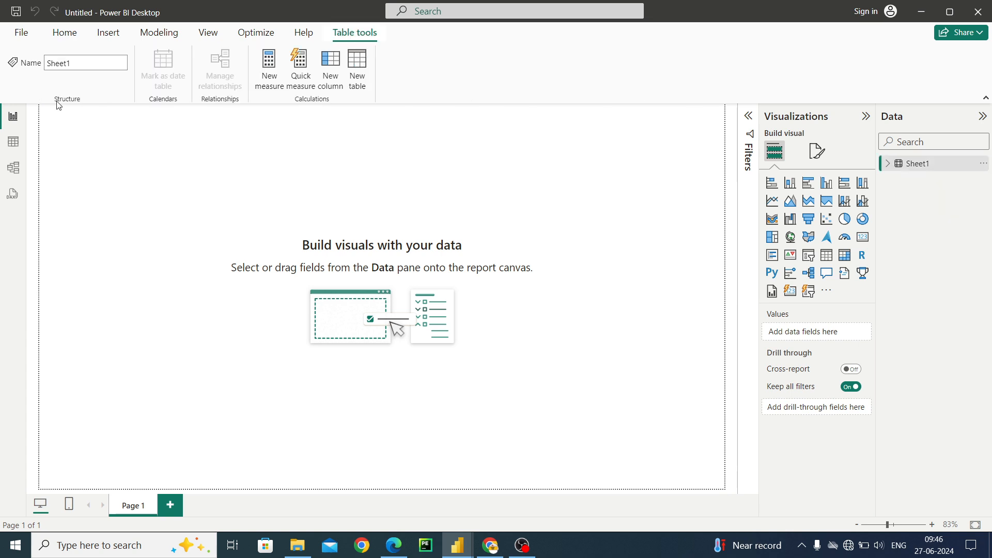
{"action": "left_click", "coordinate": [21, 32]}
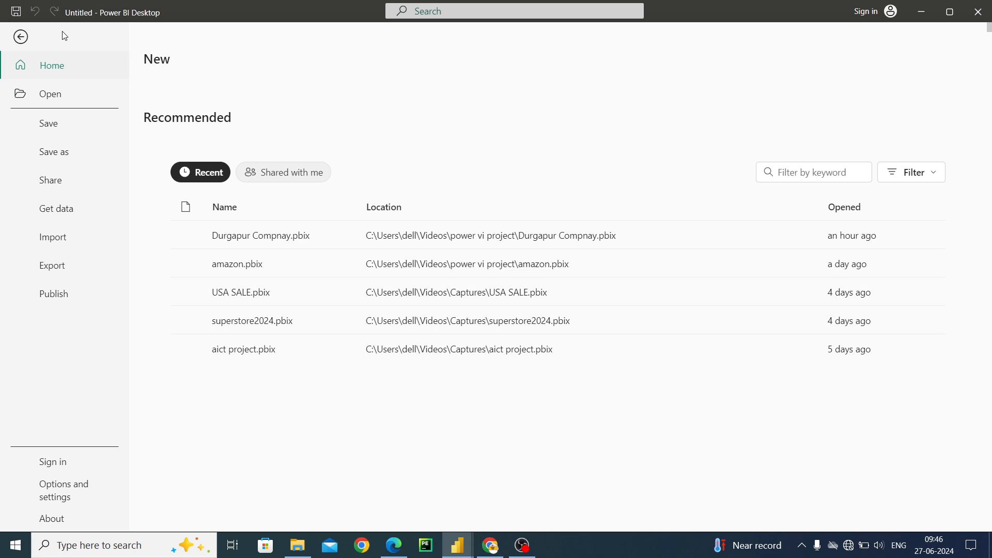
{"action": "left_click", "coordinate": [19, 36]}
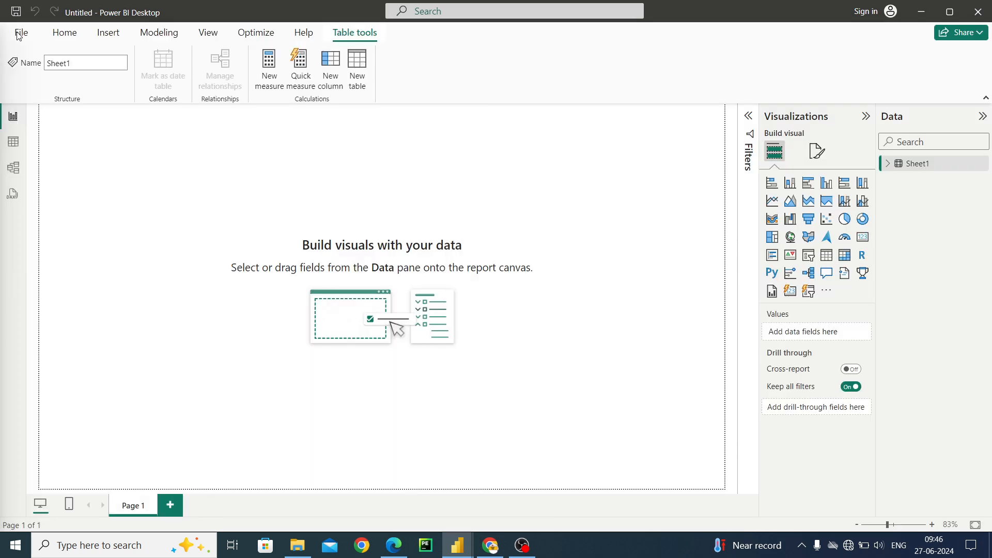
{"action": "left_click", "coordinate": [51, 34]}
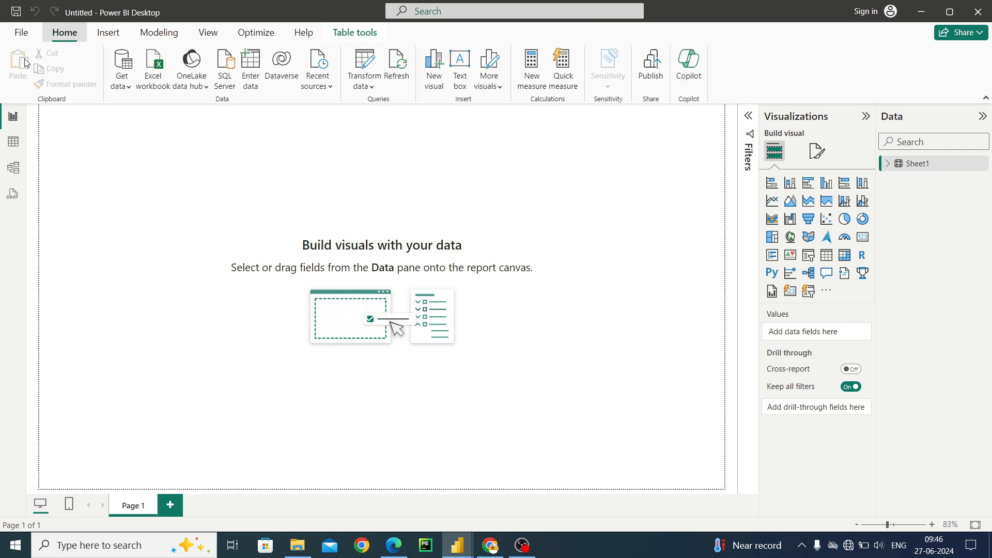
- Examine the Sheet1 table in the model view, and return to the report view
{"action": "left_click", "coordinate": [12, 168]}
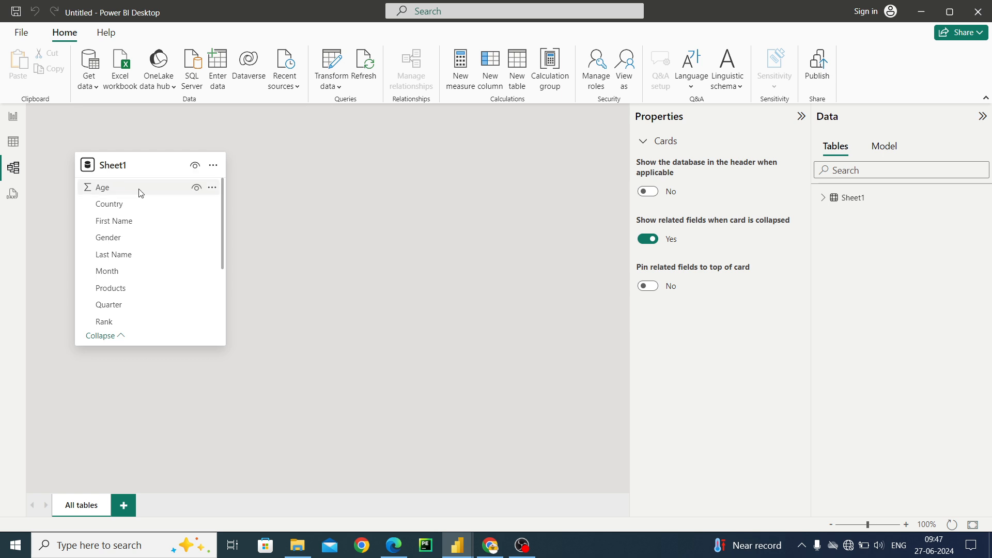
{"action": "left_click_drag", "start_coordinate": [139, 192], "coordinate": [2, 105]}
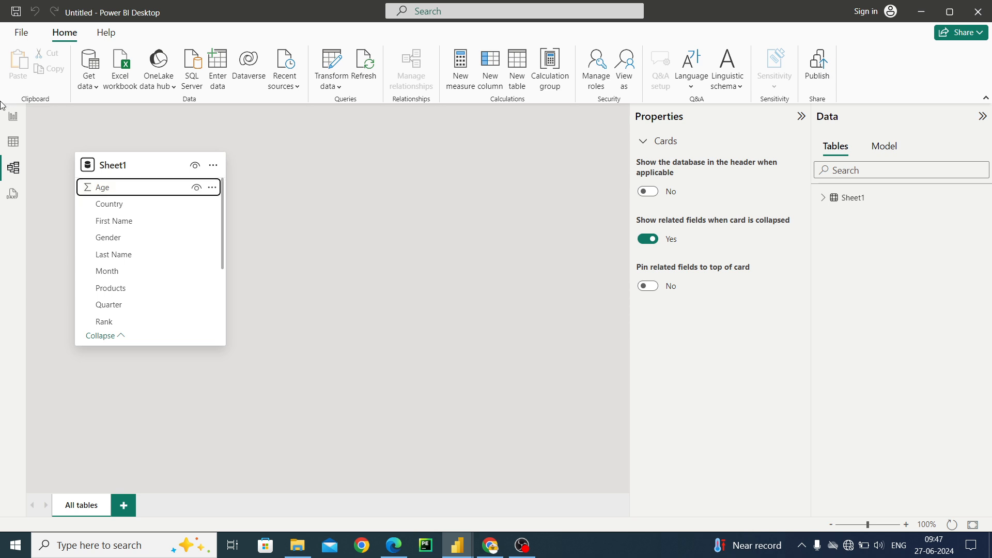
{"action": "left_click", "coordinate": [17, 112]}
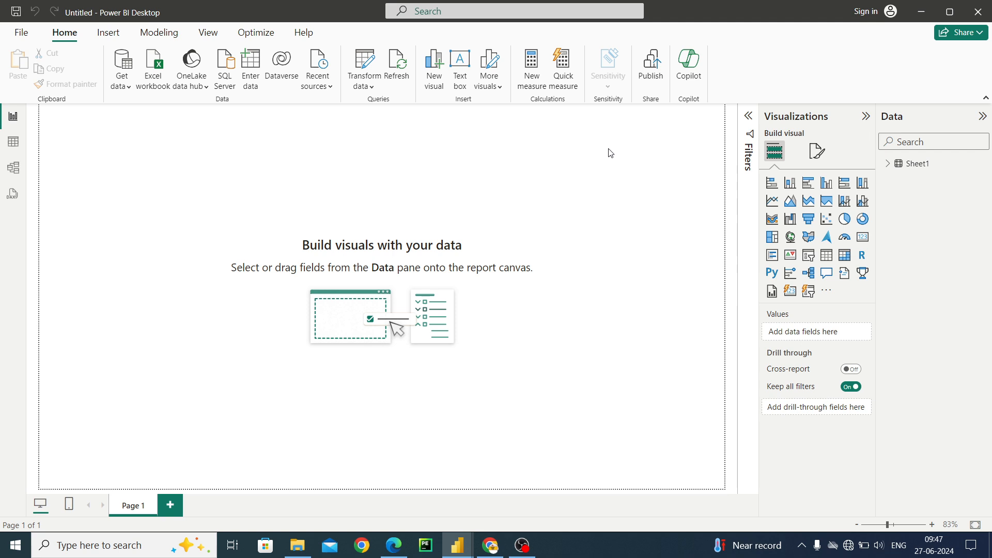
- Look through the color and image options for the page's canvas background, including the custom color picker
{"action": "left_click", "coordinate": [819, 155]}
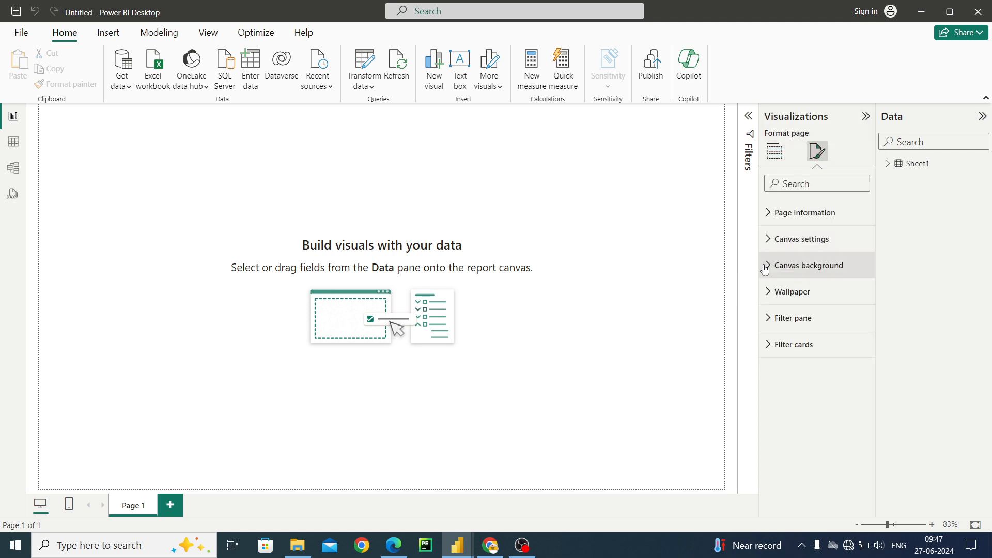
{"action": "left_click", "coordinate": [766, 268]}
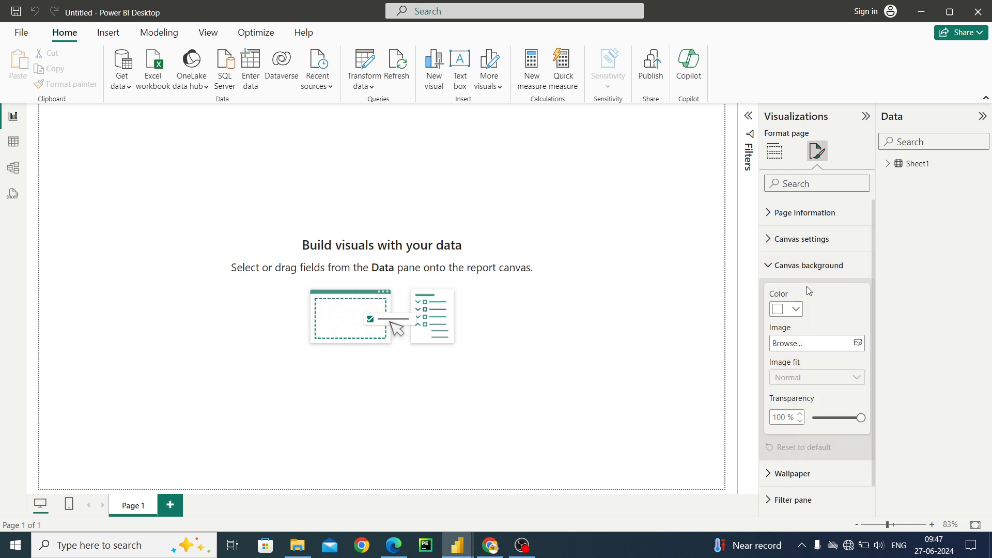
{"action": "left_click", "coordinate": [797, 310]}
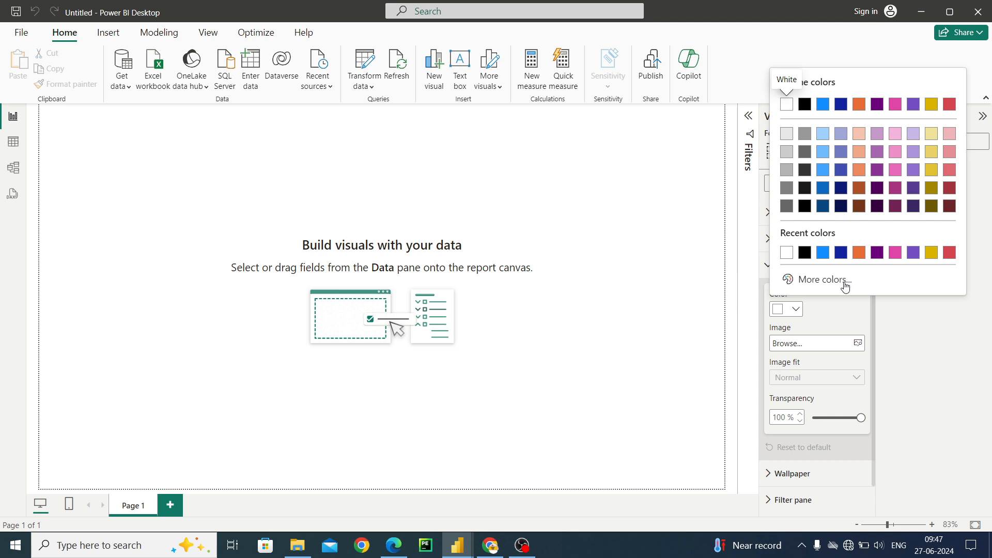
{"action": "left_click", "coordinate": [798, 309]}
{"action": "left_click", "coordinate": [798, 309]}
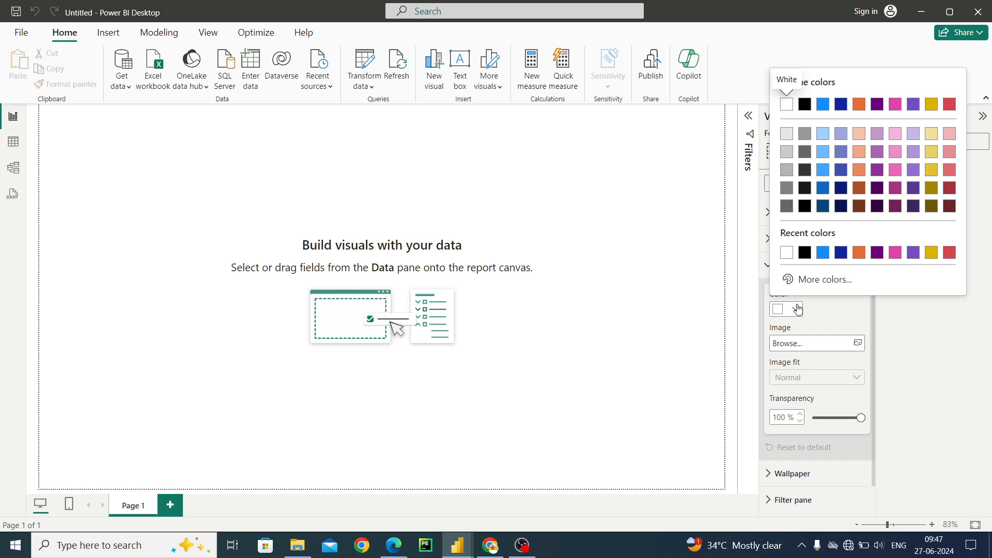
{"action": "left_click", "coordinate": [798, 309]}
{"action": "left_click", "coordinate": [858, 344]}
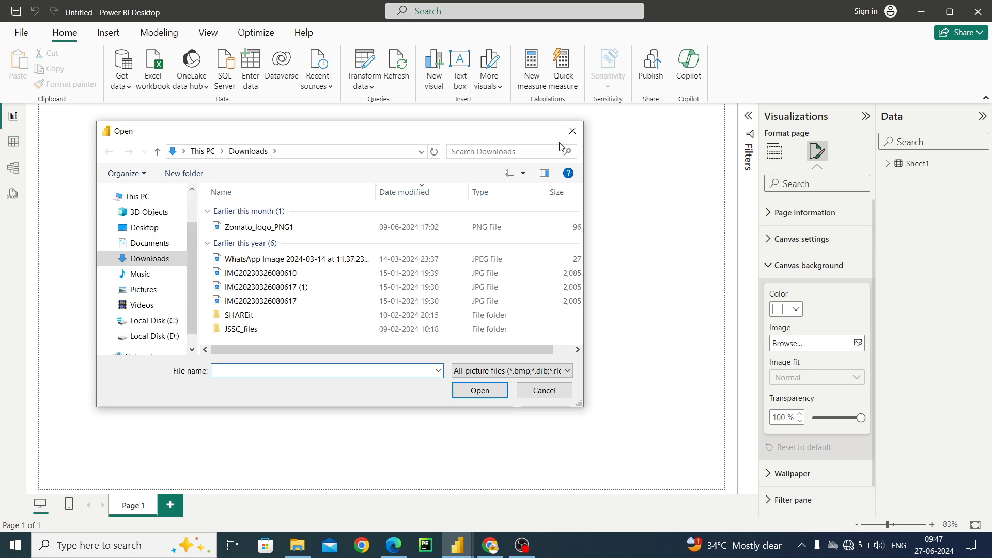
{"action": "left_click", "coordinate": [572, 131]}
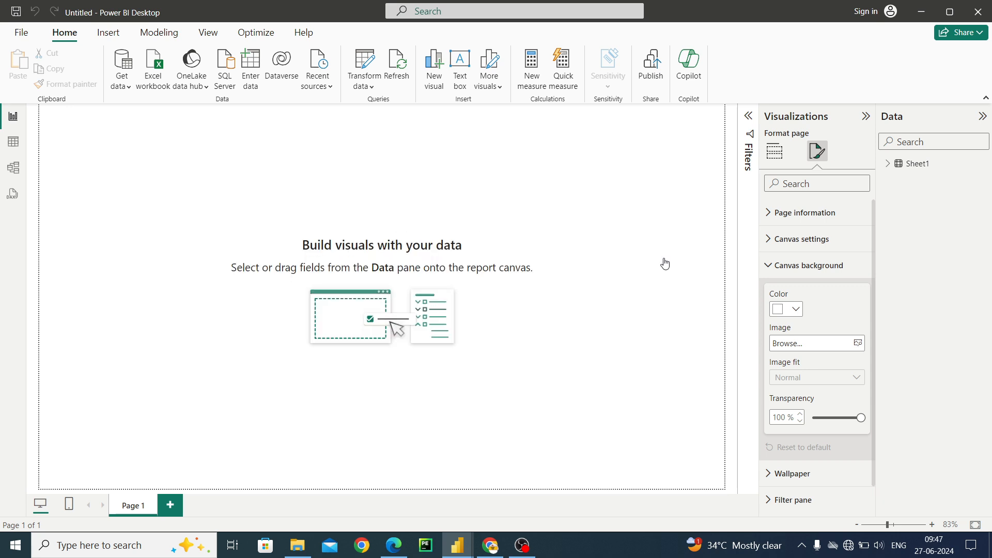
{"action": "left_click", "coordinate": [774, 266]}
{"action": "left_click", "coordinate": [775, 265]}
{"action": "left_click", "coordinate": [794, 308]}
{"action": "left_click", "coordinate": [795, 282]}
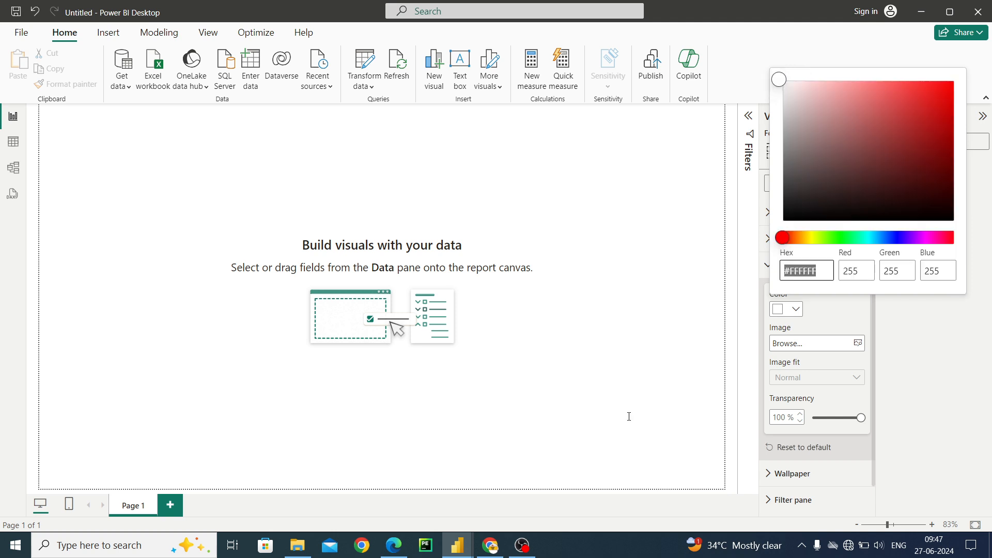
- Switch to Chrome to view the Color Hunt palette site and its address, and return to the untitled Power BI report
{"action": "left_click", "coordinate": [490, 553]}
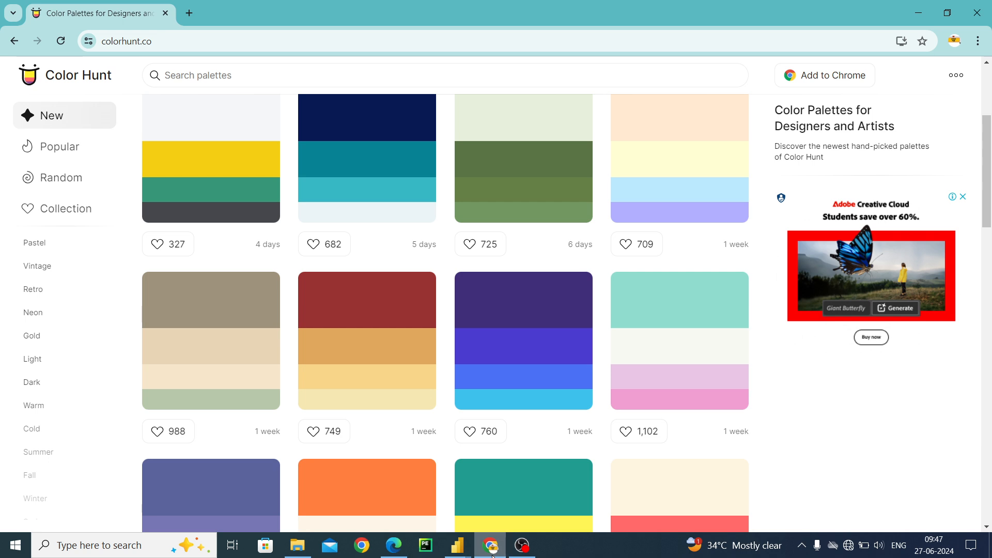
{"action": "left_click", "coordinate": [163, 39]}
{"action": "left_click", "coordinate": [185, 37]}
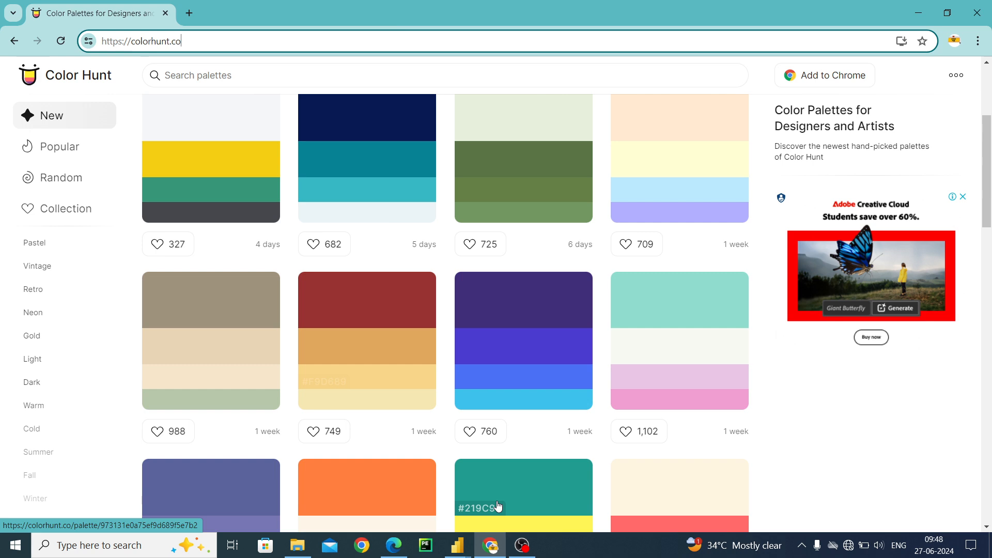
{"action": "left_click", "coordinate": [490, 548]}
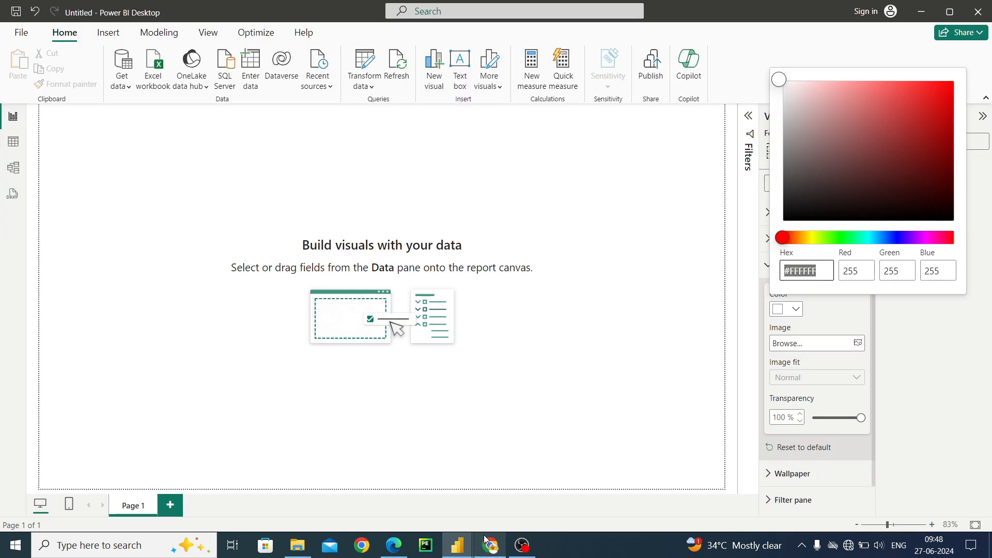
{"action": "mouse_move", "coordinate": [457, 545]}
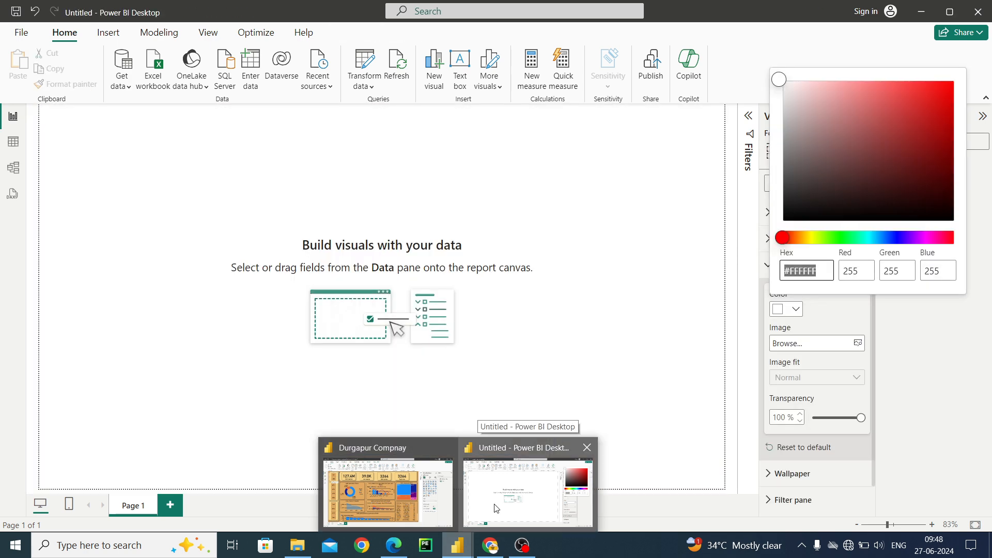
{"action": "left_click", "coordinate": [496, 509]}
{"action": "left_click", "coordinate": [468, 552]}
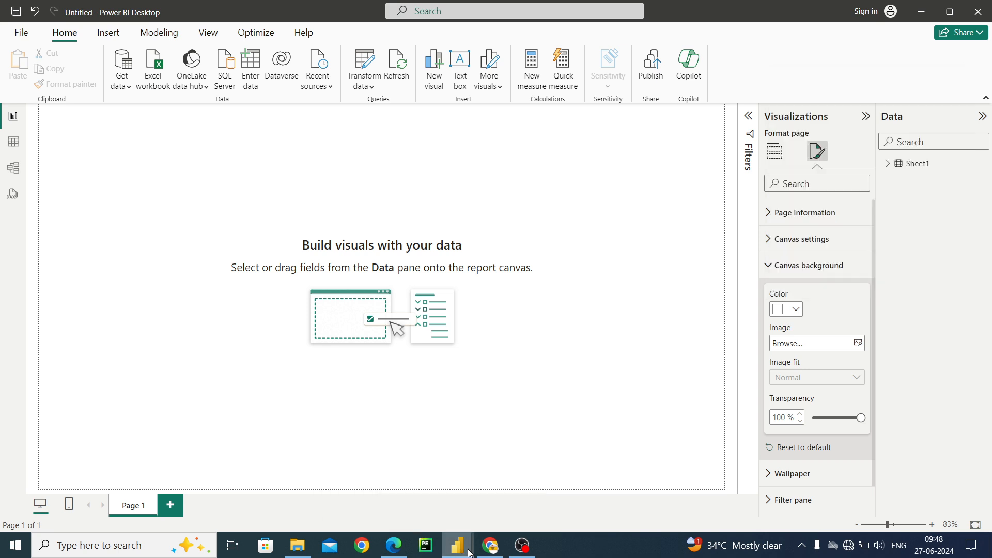
{"action": "mouse_move", "coordinate": [469, 553]}
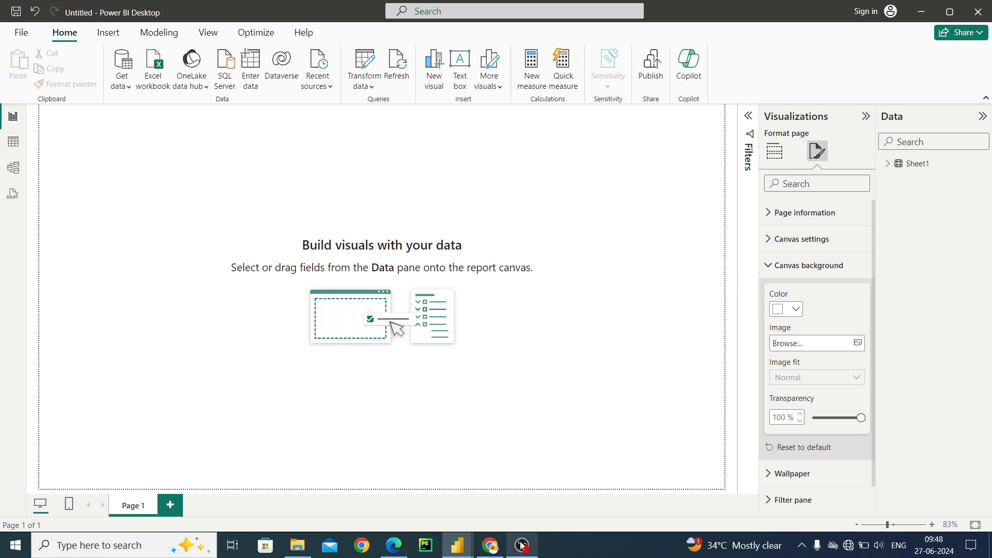
- Copy the color code #E0A75E from the red and gold palette on Color Hunt in Chrome, and switch back to Power BI
{"action": "left_click", "coordinate": [490, 545]}
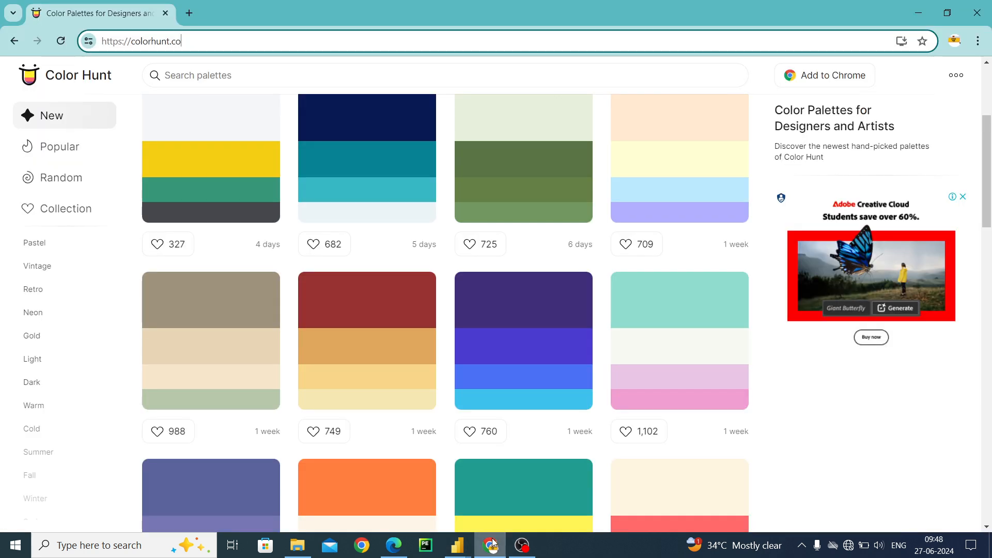
{"action": "left_click", "coordinate": [335, 357]}
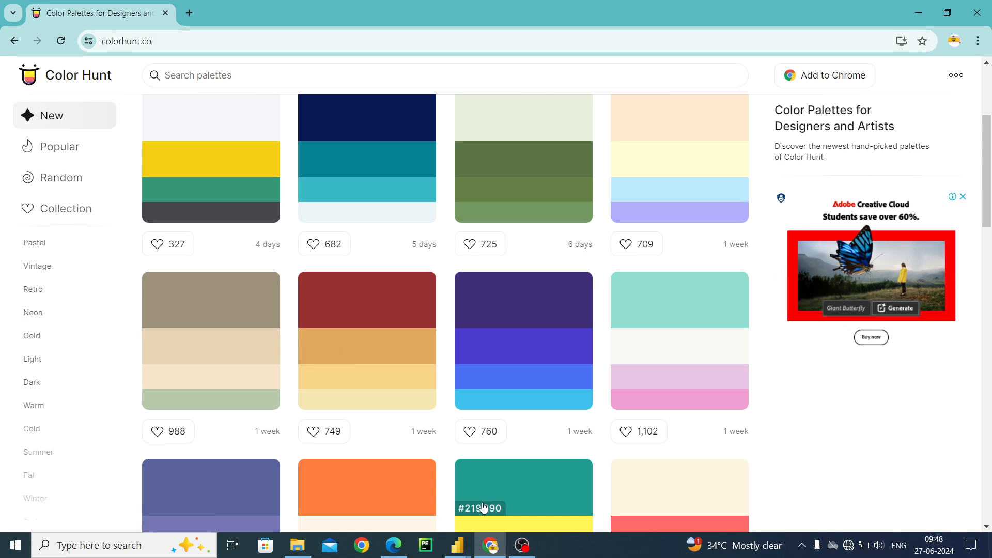
{"action": "left_click", "coordinate": [522, 496]}
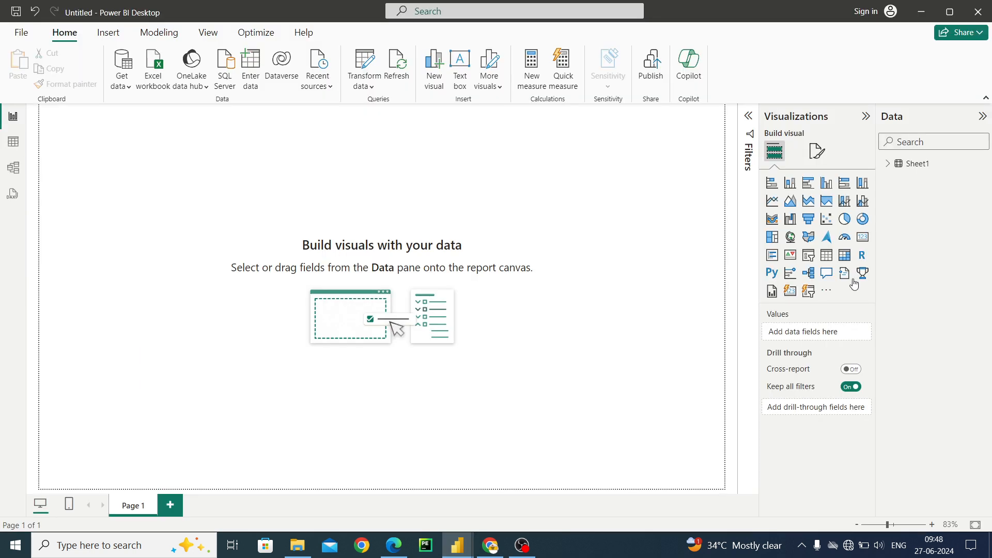
- Set the canvas background to the custom color #E0A75E with 3% transparency
{"action": "left_click", "coordinate": [817, 151]}
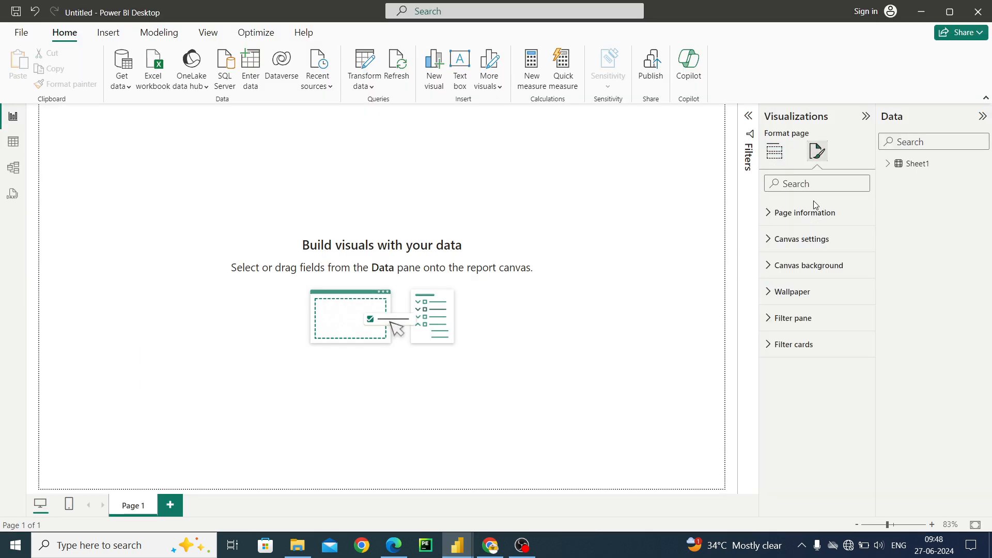
{"action": "left_click", "coordinate": [809, 265]}
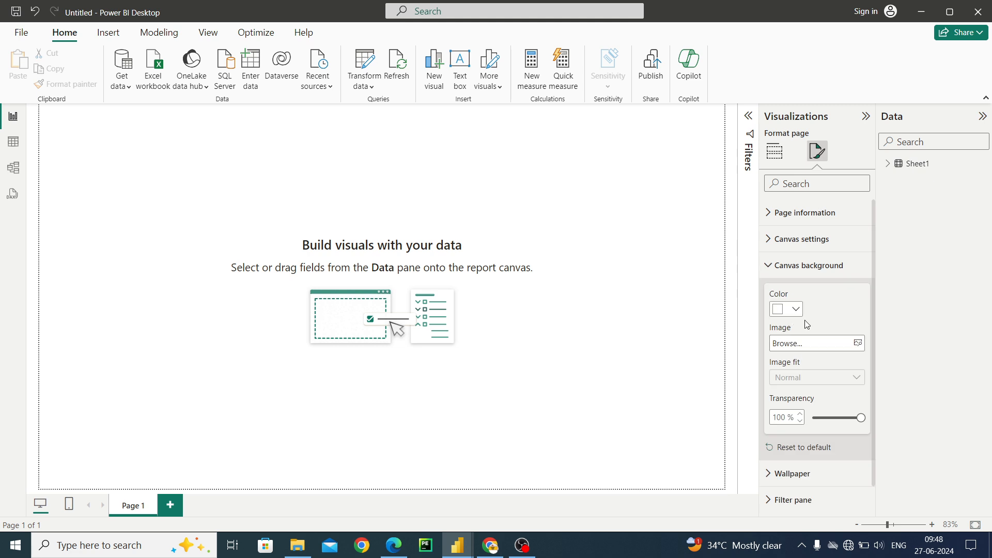
{"action": "left_click", "coordinate": [795, 309]}
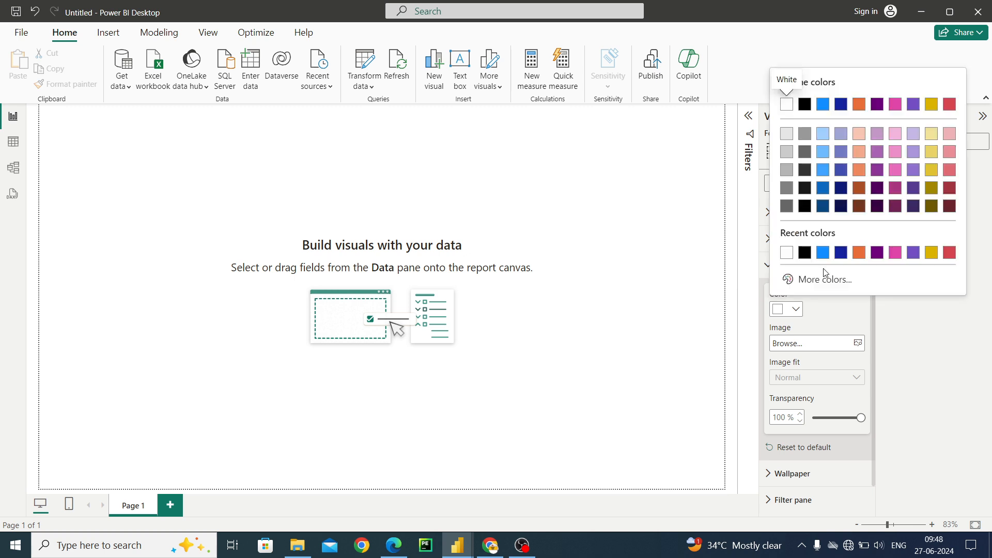
{"action": "left_click", "coordinate": [824, 277]}
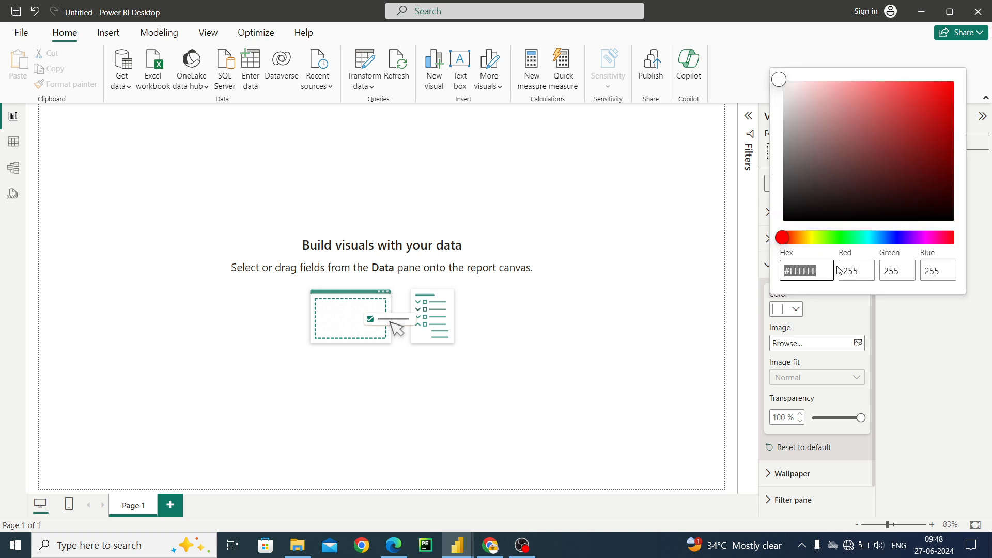
{"action": "type", "text": "#E0A75E"}
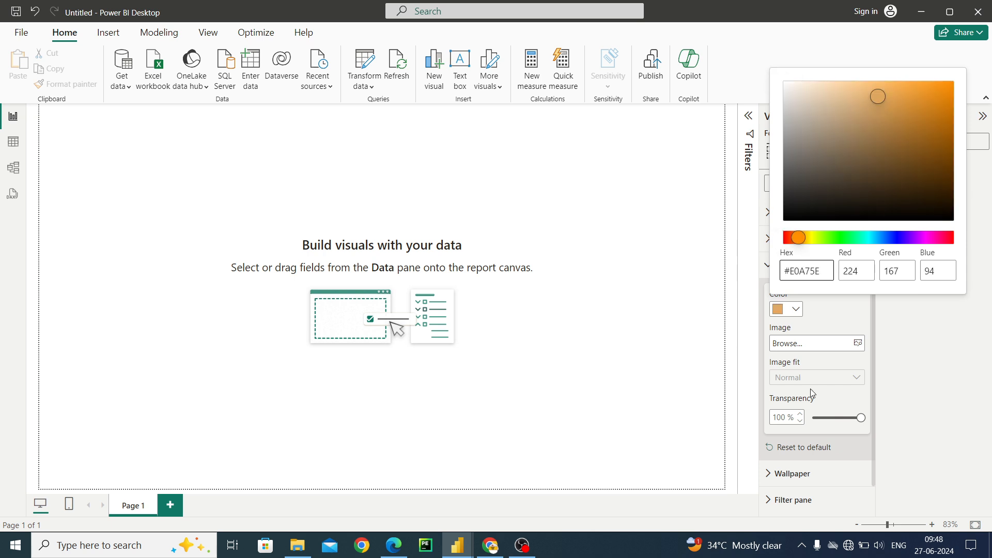
{"action": "left_click", "coordinate": [832, 309]}
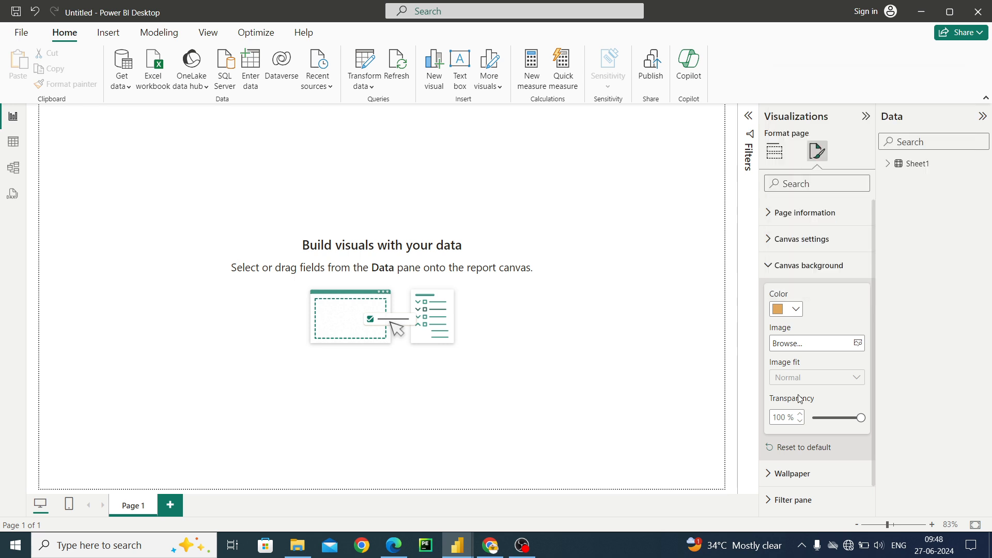
{"action": "left_click", "coordinate": [815, 417]}
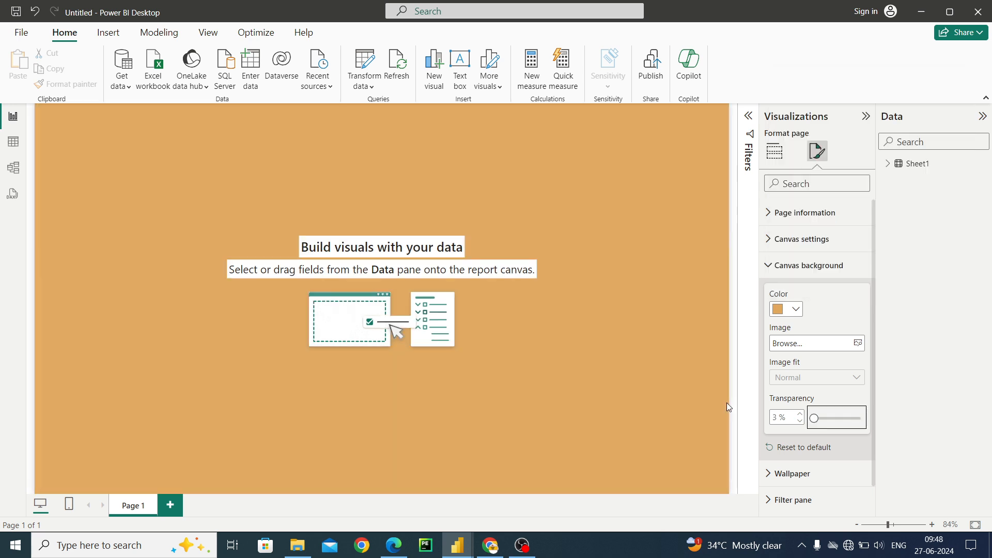
{"action": "left_click", "coordinate": [682, 390]}
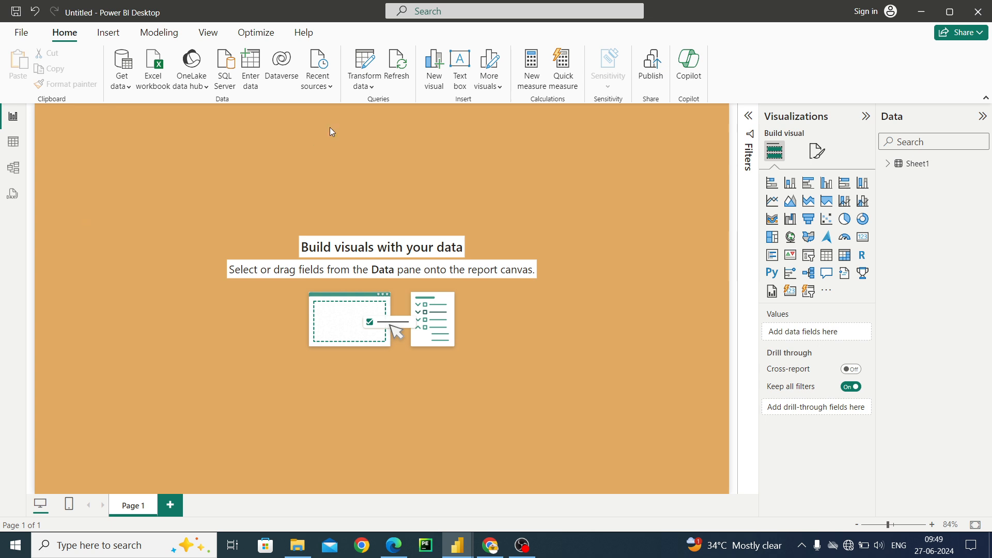
- Insert a rectangle with two rounded top corners, and stretch it into a tall panel along the left side of the page
{"action": "left_click", "coordinate": [109, 32]}
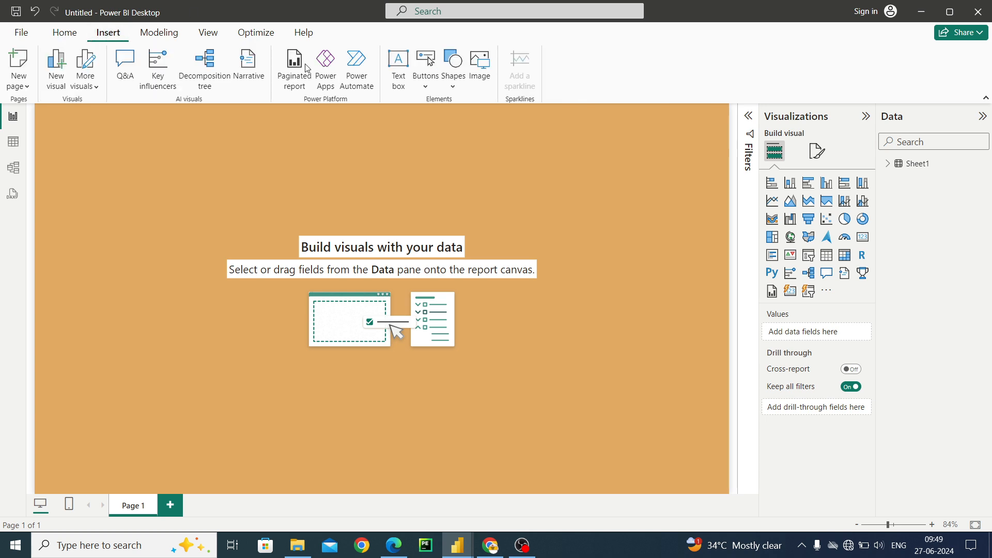
{"action": "left_click", "coordinate": [453, 88]}
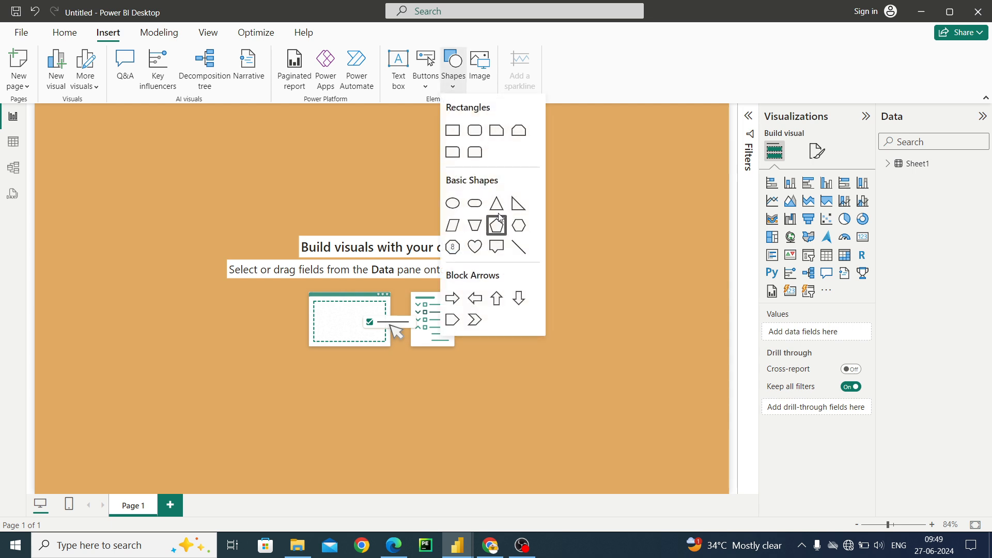
{"action": "left_click", "coordinate": [475, 153]}
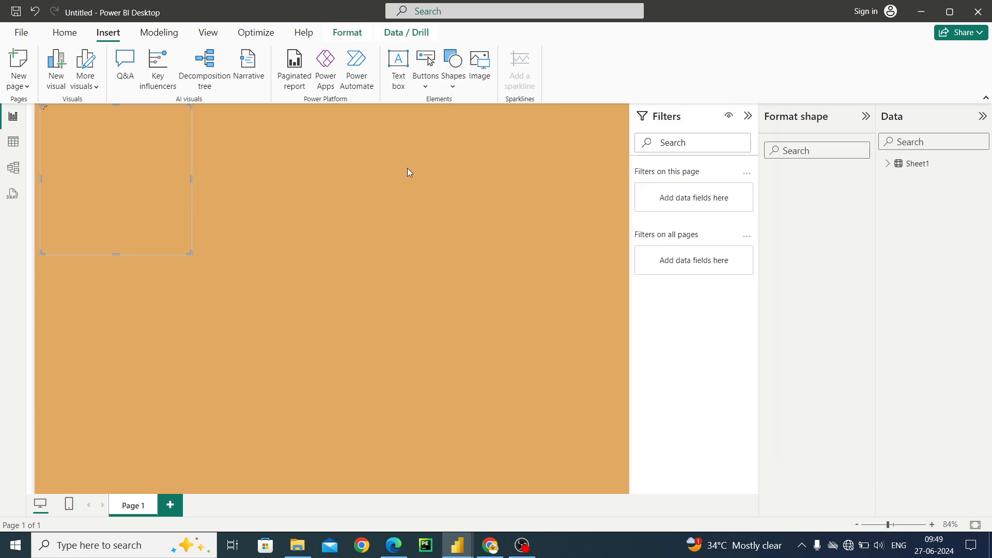
{"action": "left_click", "coordinate": [246, 184]}
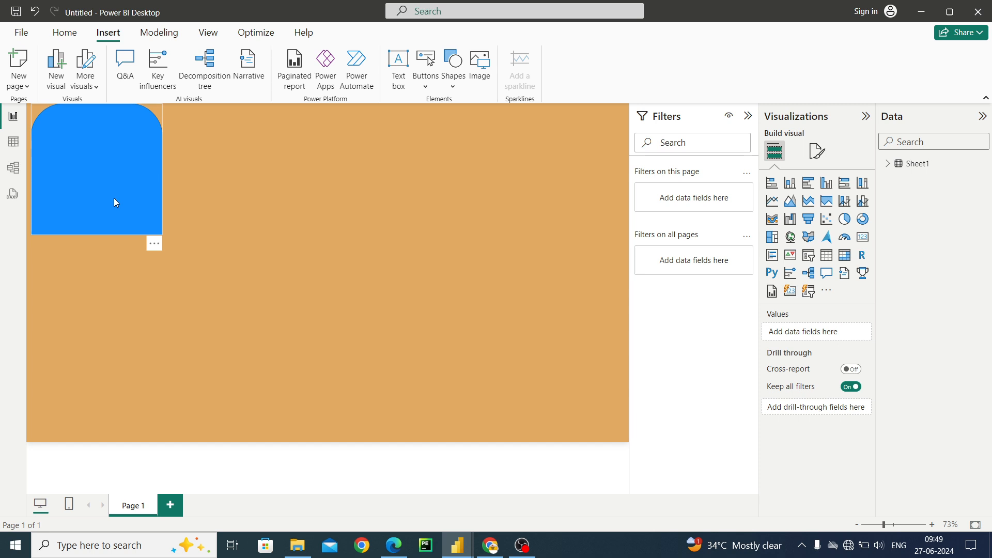
{"action": "mouse_move", "coordinate": [114, 203]}
{"action": "left_mouse_down"}
{"action": "mouse_move", "coordinate": [120, 225]}
{"action": "mouse_move", "coordinate": [116, 208]}
{"action": "left_mouse_up"}
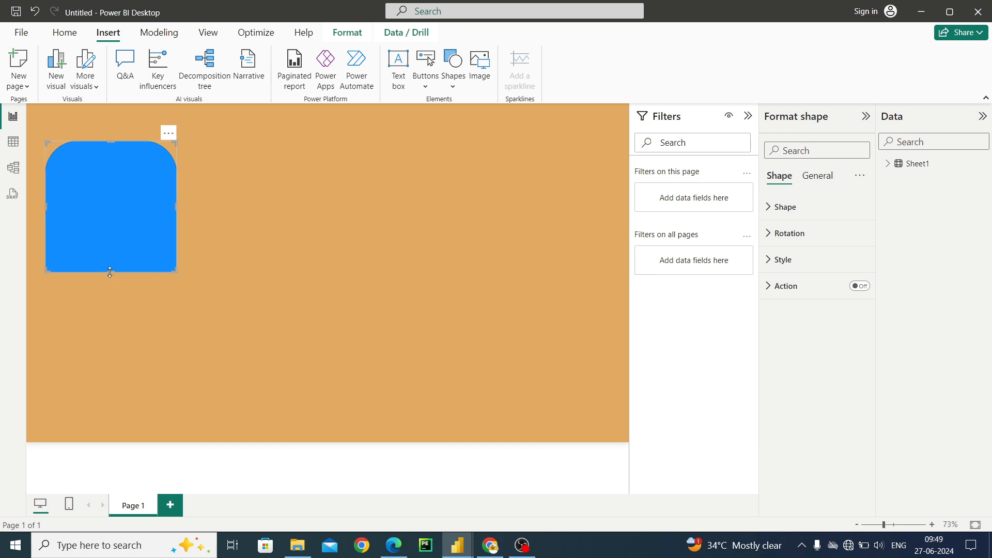
{"action": "left_click_drag", "start_coordinate": [109, 287], "coordinate": [111, 387]}
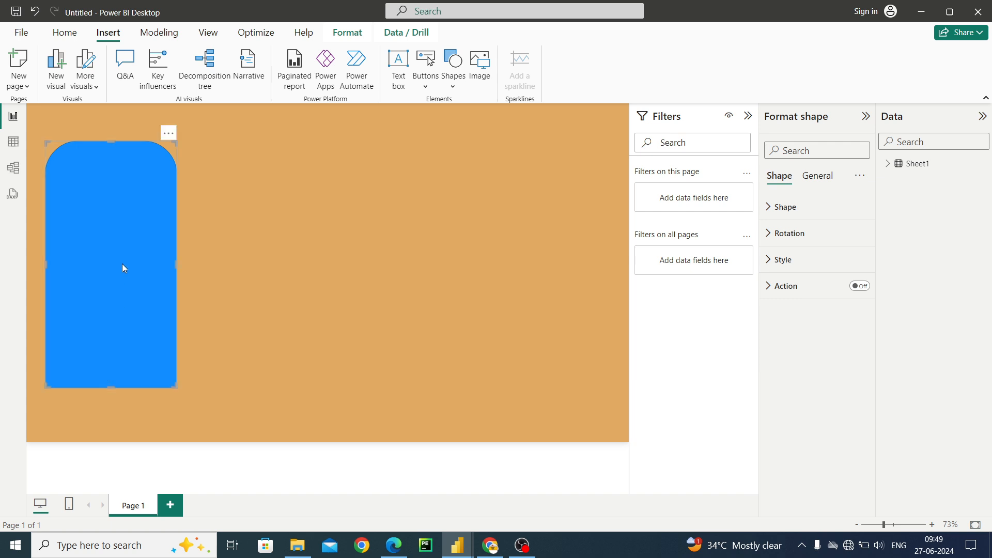
- Rotate the rounded rectangle 270° overall and reshape it into a wide banner across the top of the page
{"action": "left_click", "coordinate": [767, 235]}
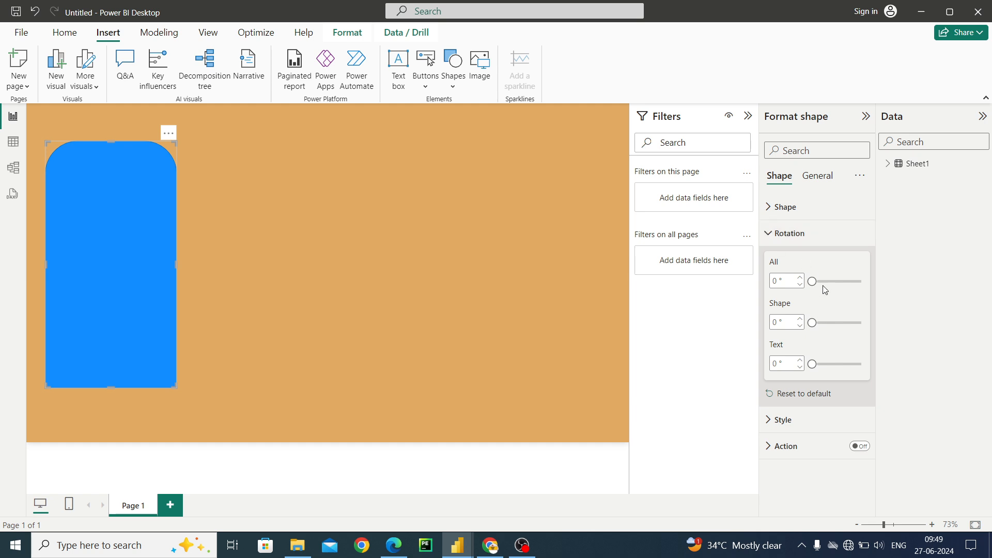
{"action": "left_click_drag", "start_coordinate": [812, 281], "coordinate": [846, 286]}
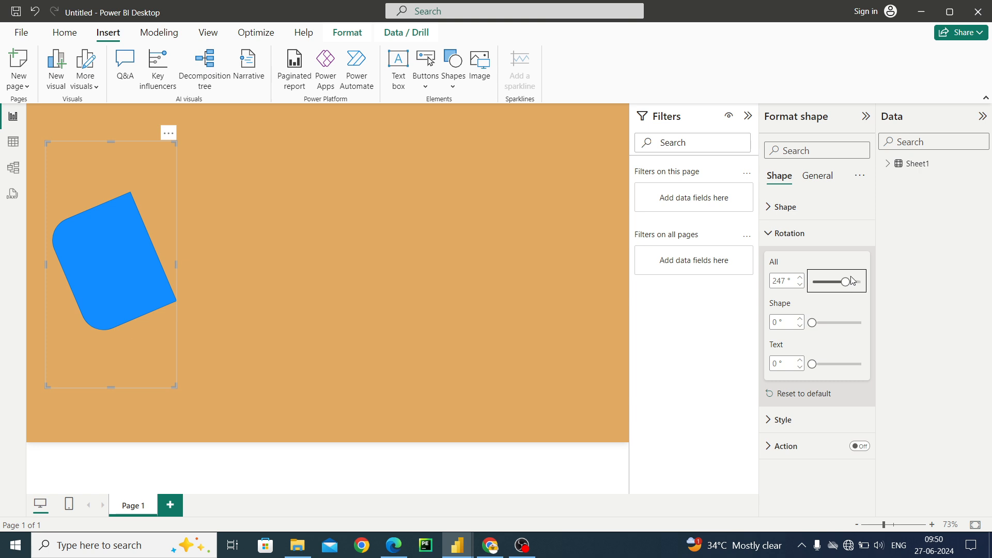
{"action": "left_click_drag", "start_coordinate": [847, 280], "coordinate": [849, 286]}
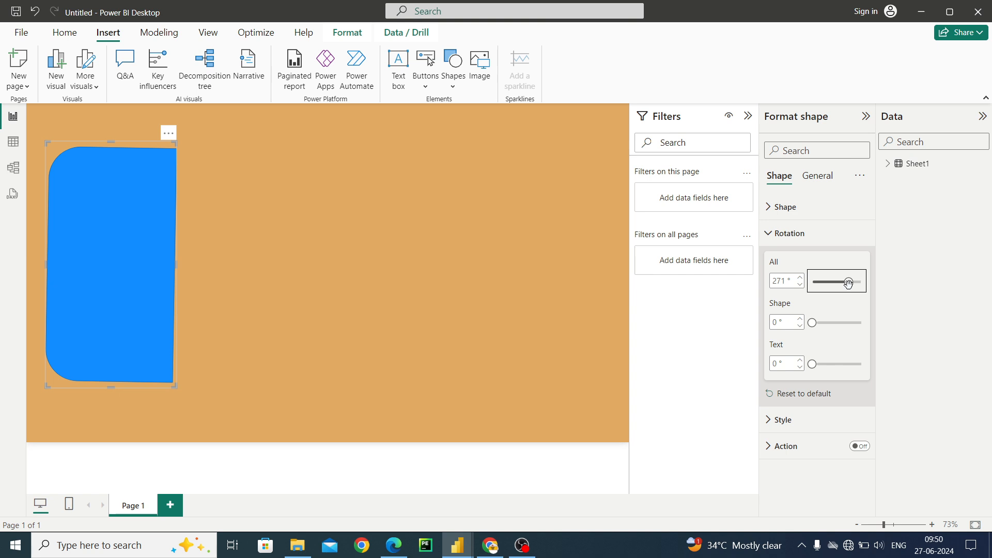
{"action": "key", "text": "Left"}
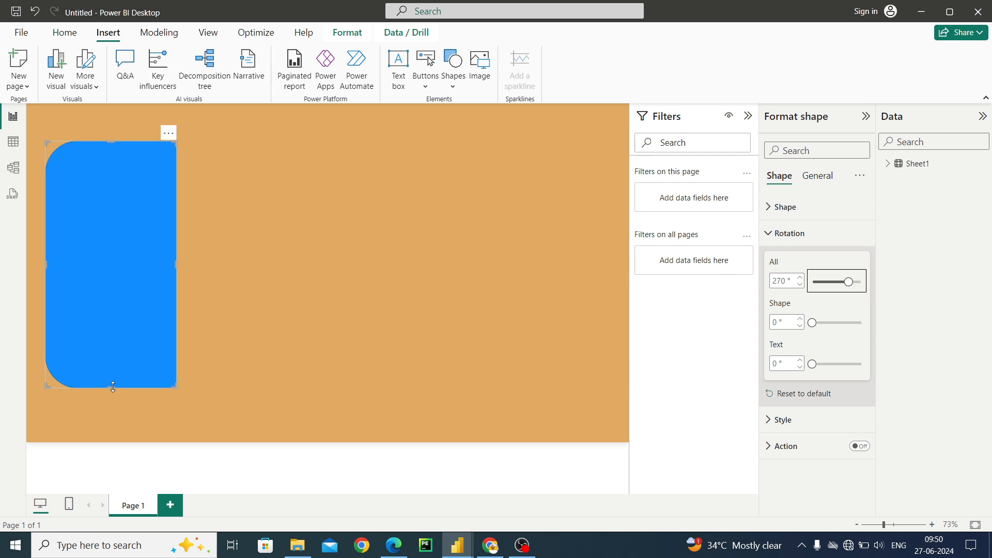
{"action": "left_click_drag", "start_coordinate": [113, 386], "coordinate": [619, 157]}
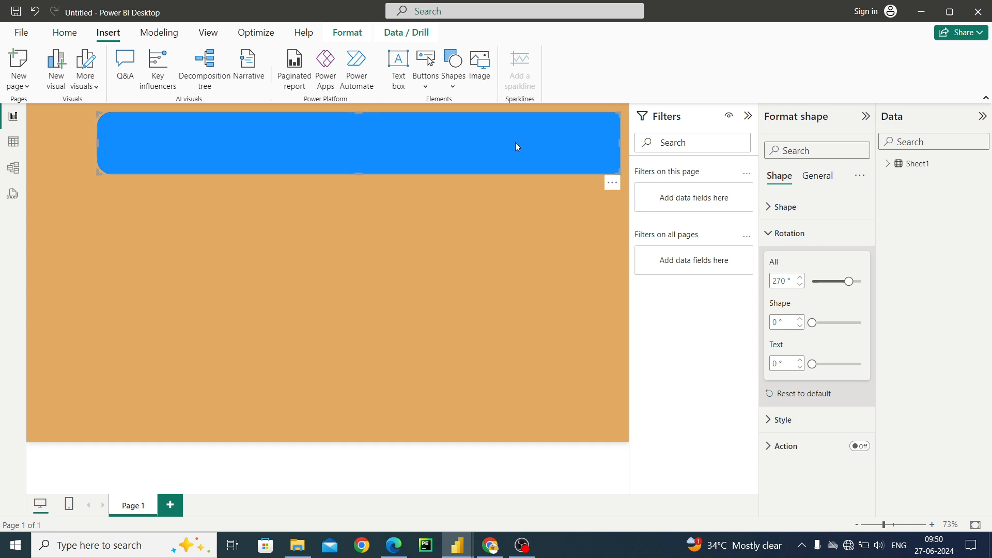
{"action": "mouse_move", "coordinate": [516, 142]}
{"action": "left_mouse_down"}
{"action": "mouse_move", "coordinate": [494, 141]}
{"action": "mouse_move", "coordinate": [509, 150]}
{"action": "left_mouse_up"}
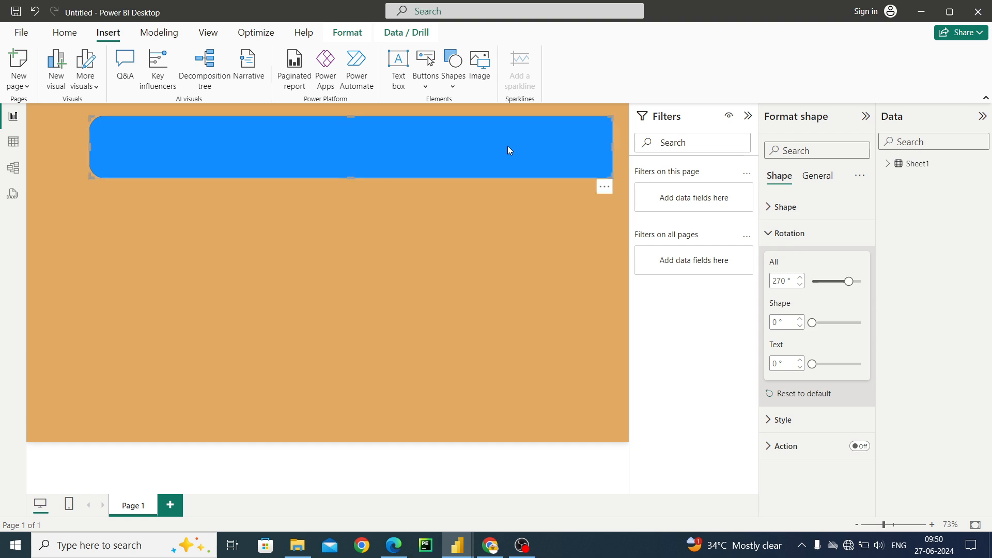
- Copy the light gold code #F9D689 from the Color Hunt palette in Chrome and apply it as the banner's fill color in Power BI
{"action": "left_click", "coordinate": [786, 217]}
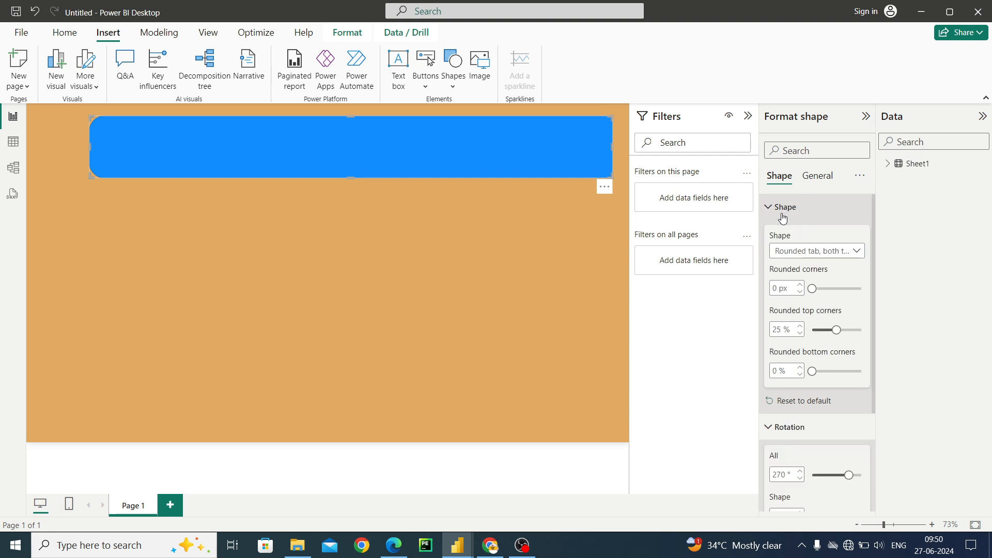
{"action": "left_click", "coordinate": [767, 218]}
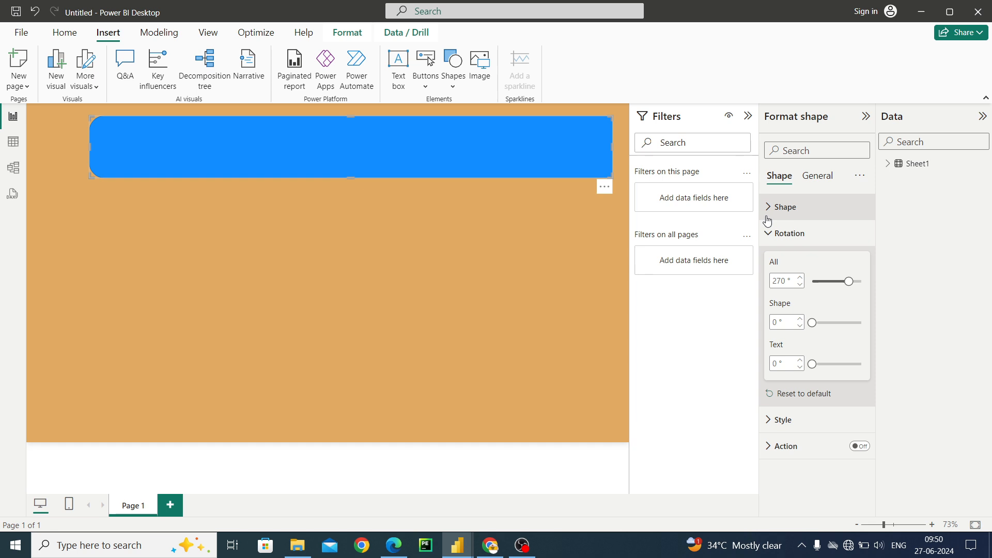
{"action": "left_click", "coordinate": [774, 243]}
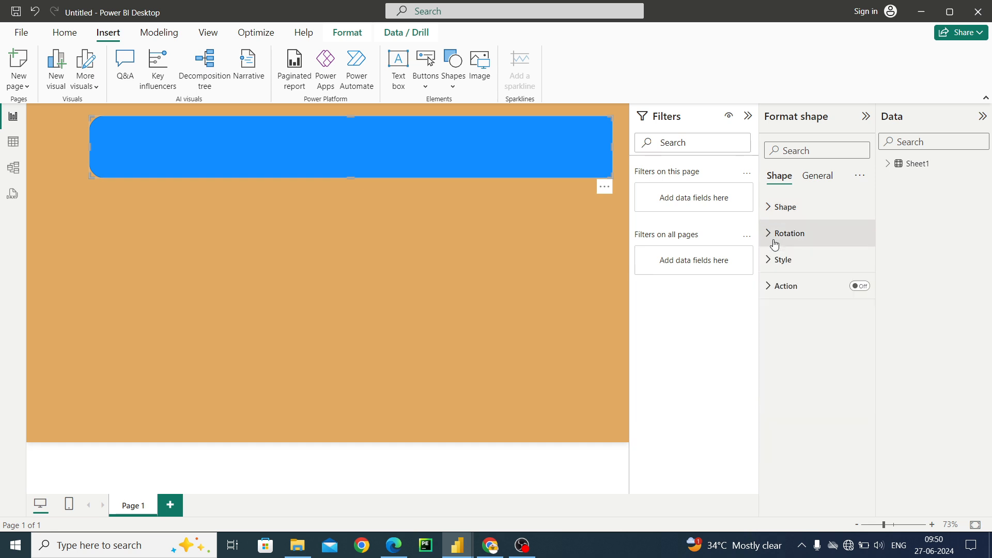
{"action": "left_click", "coordinate": [778, 267]}
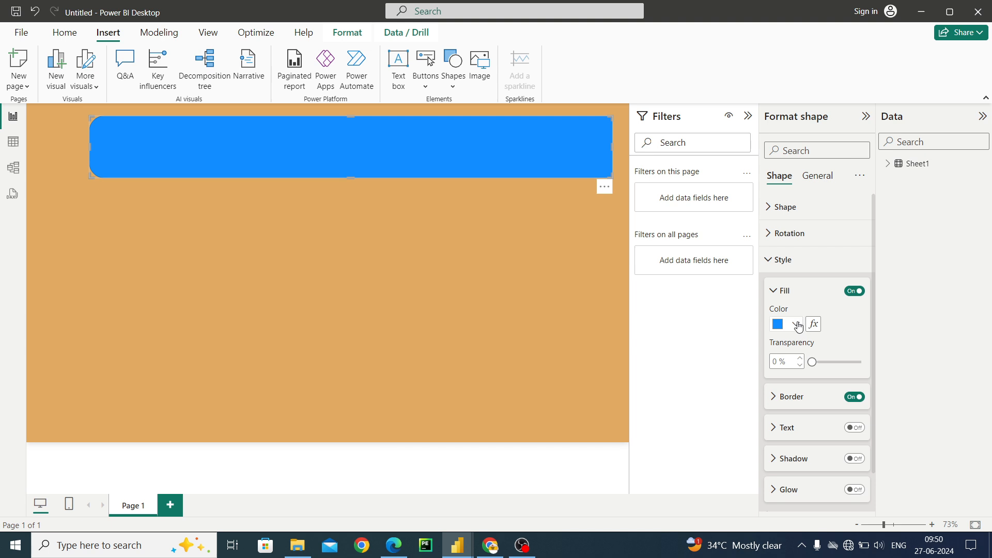
{"action": "left_click", "coordinate": [798, 326]}
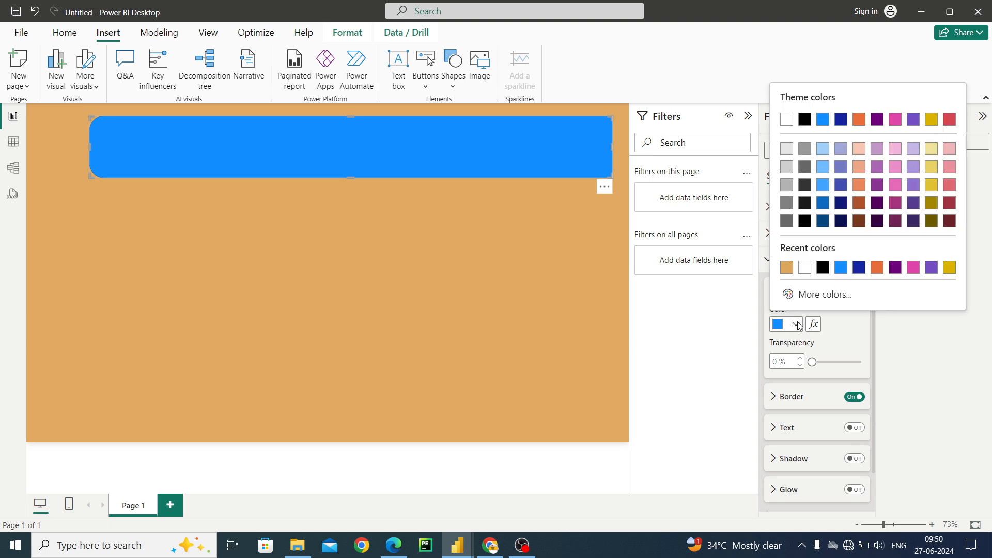
{"action": "left_click", "coordinate": [815, 294]}
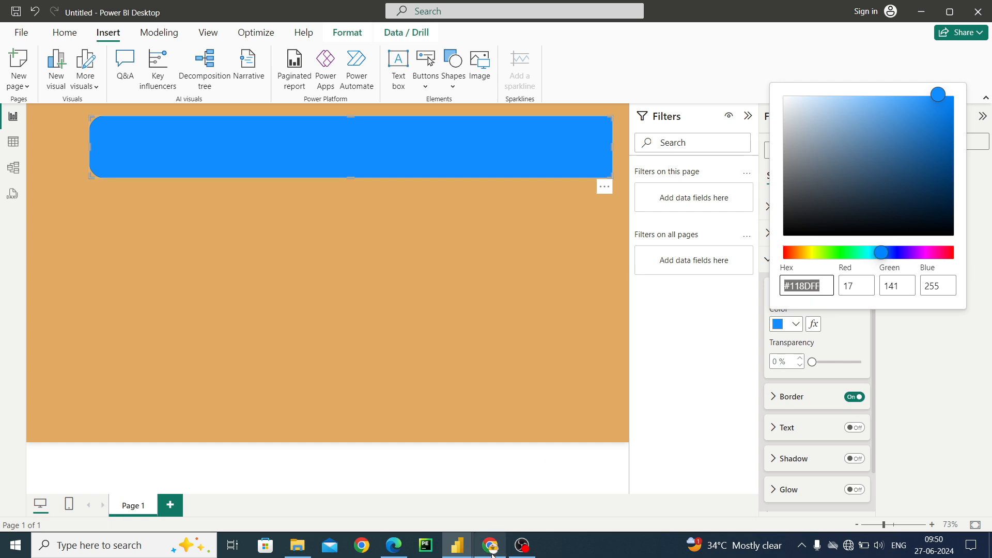
{"action": "mouse_move", "coordinate": [492, 553]}
{"action": "left_click", "coordinate": [493, 522]}
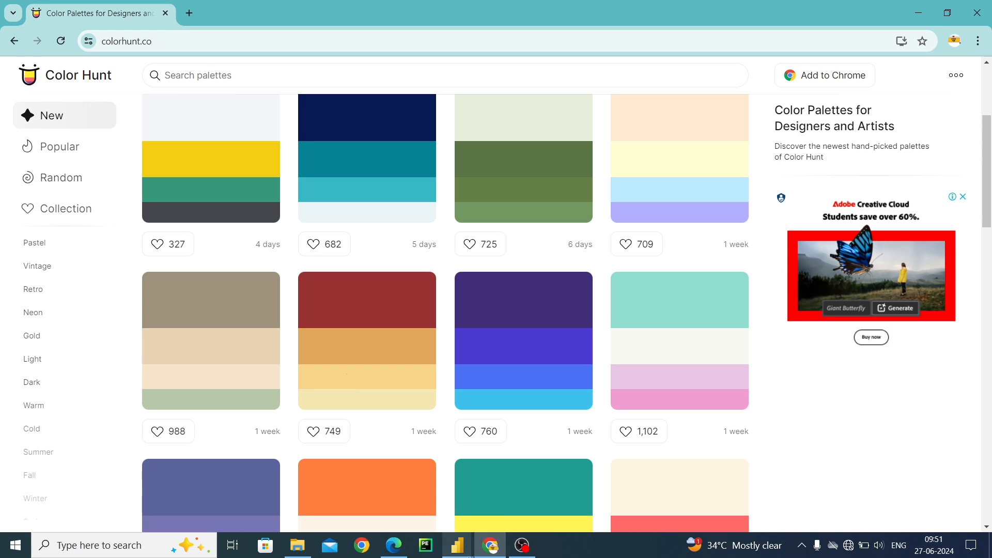
{"action": "mouse_move", "coordinate": [476, 550]}
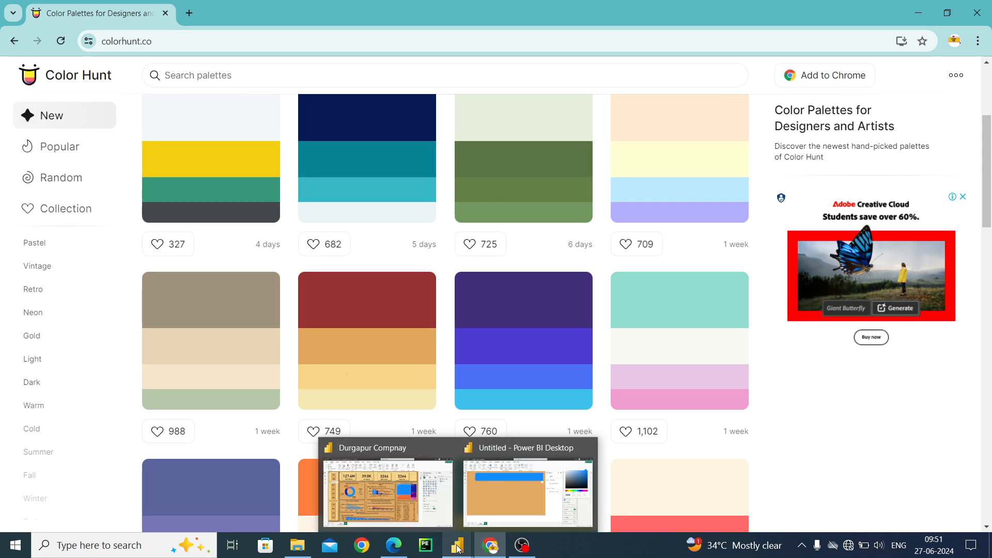
{"action": "left_click", "coordinate": [500, 493]}
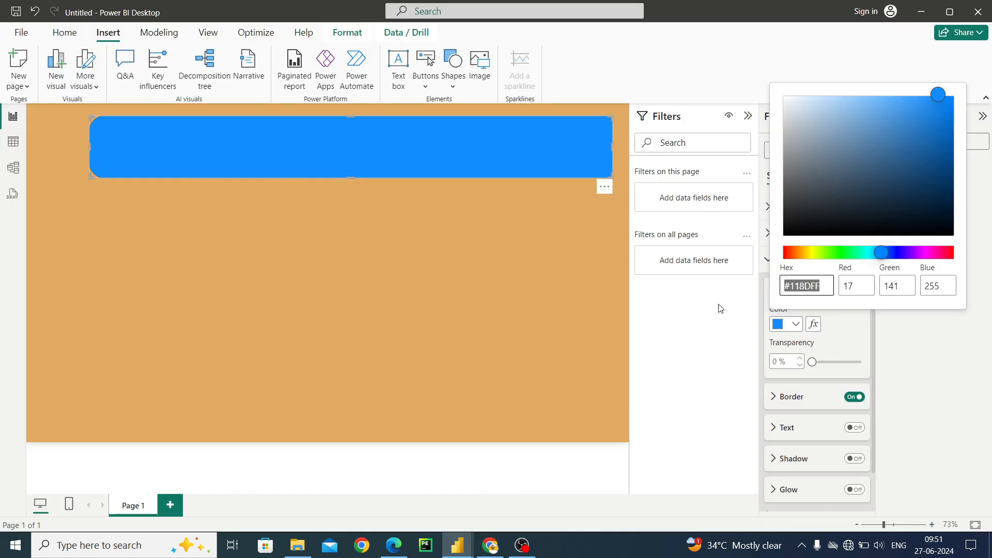
{"action": "type", "text": "#F9D689"}
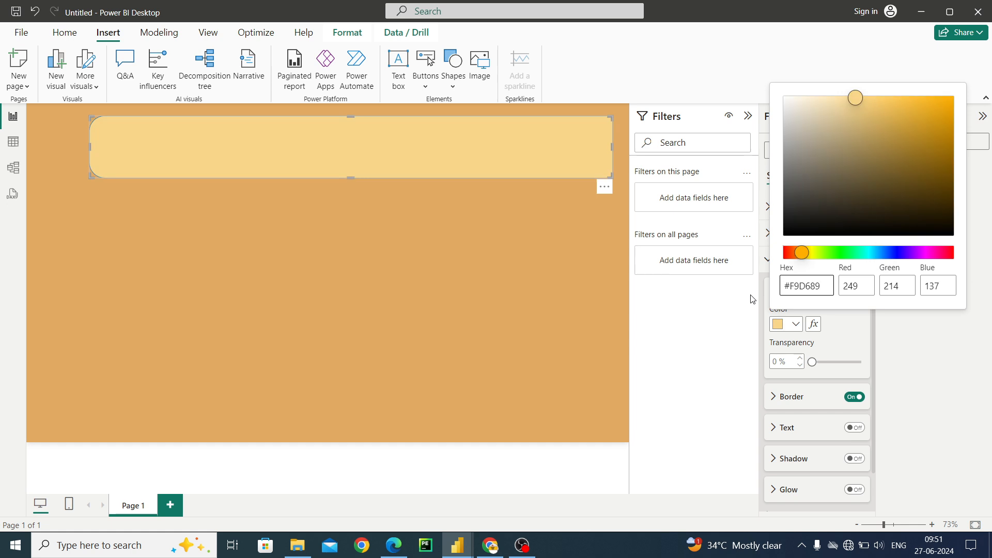
{"action": "left_click", "coordinate": [451, 254]}
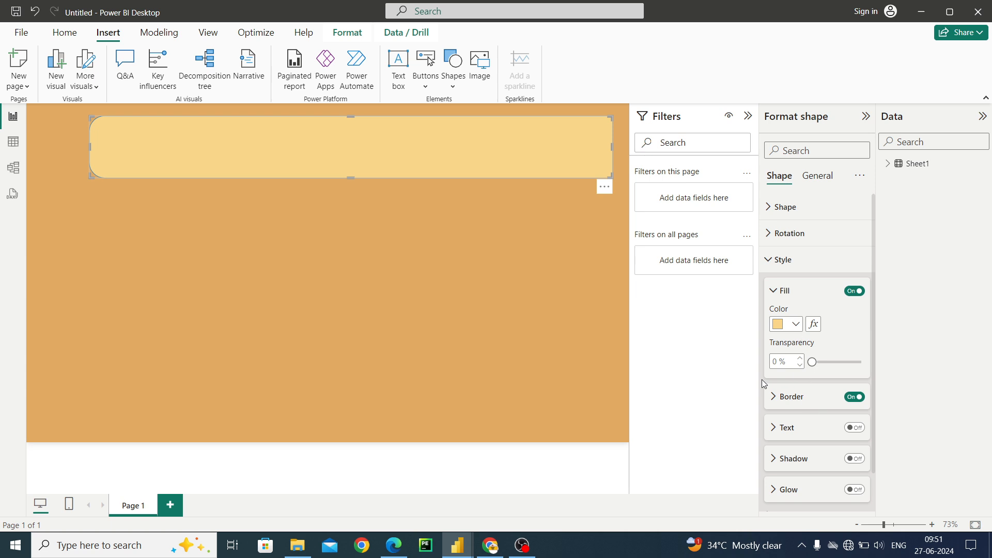
- Make the banner's border black with 14% transparency, and set its fill transparency to 52%
{"action": "left_click", "coordinate": [775, 397]}
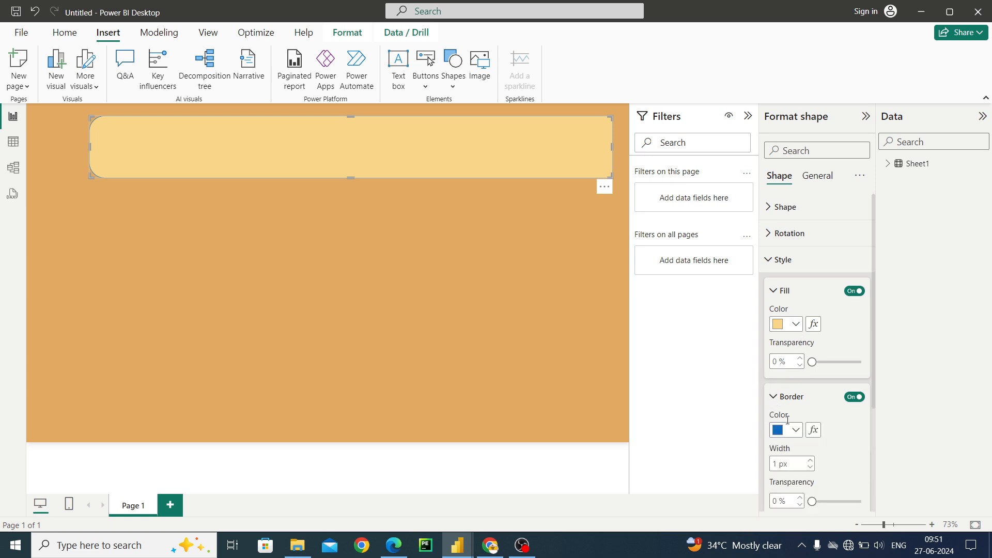
{"action": "left_click", "coordinate": [794, 431]}
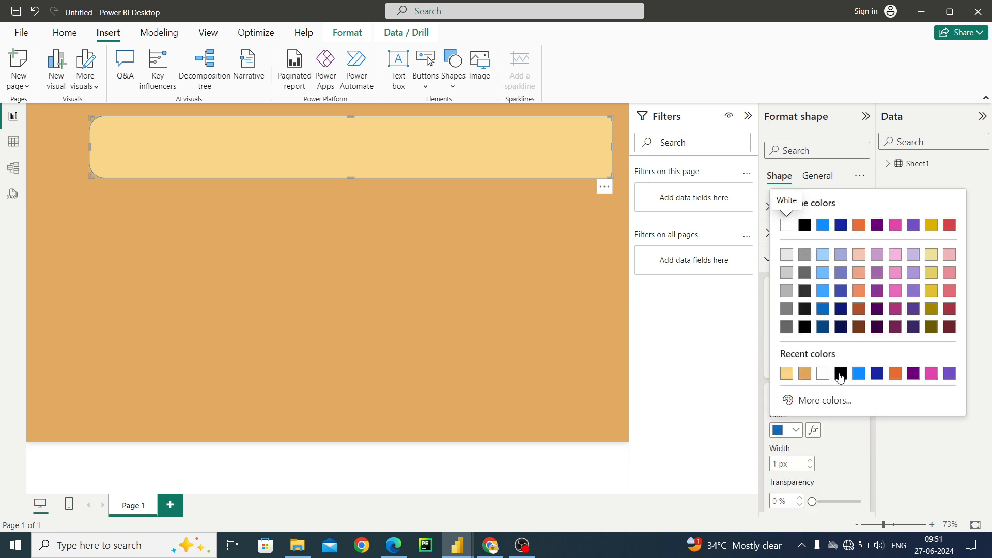
{"action": "left_click", "coordinate": [840, 374]}
{"action": "left_click", "coordinate": [837, 362]}
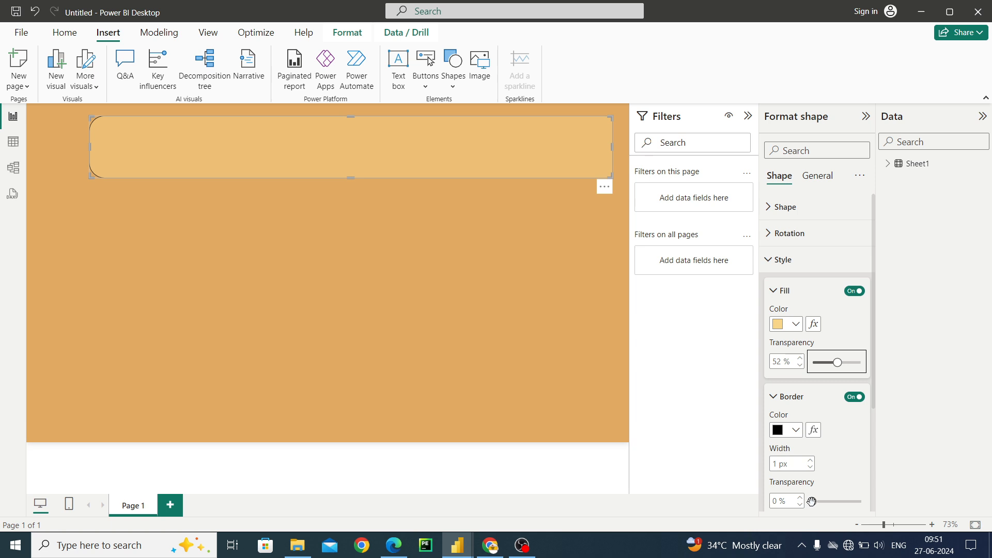
{"action": "mouse_move", "coordinate": [812, 501]}
{"action": "left_mouse_down"}
{"action": "mouse_move", "coordinate": [828, 504]}
{"action": "mouse_move", "coordinate": [818, 508]}
{"action": "left_mouse_up"}
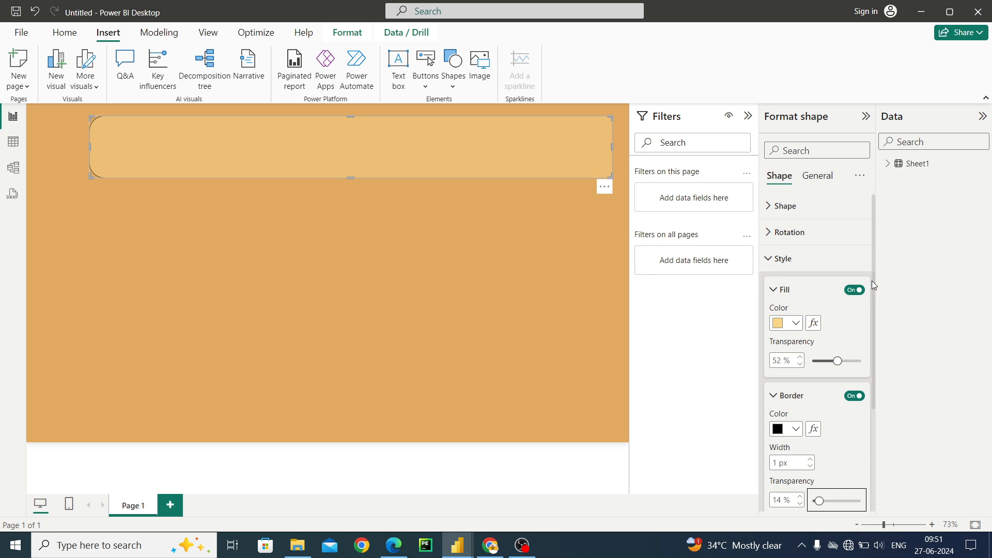
- Turn on the shadow for the banner shape and deselect it
{"action": "left_click_drag", "start_coordinate": [874, 283], "coordinate": [871, 355]}
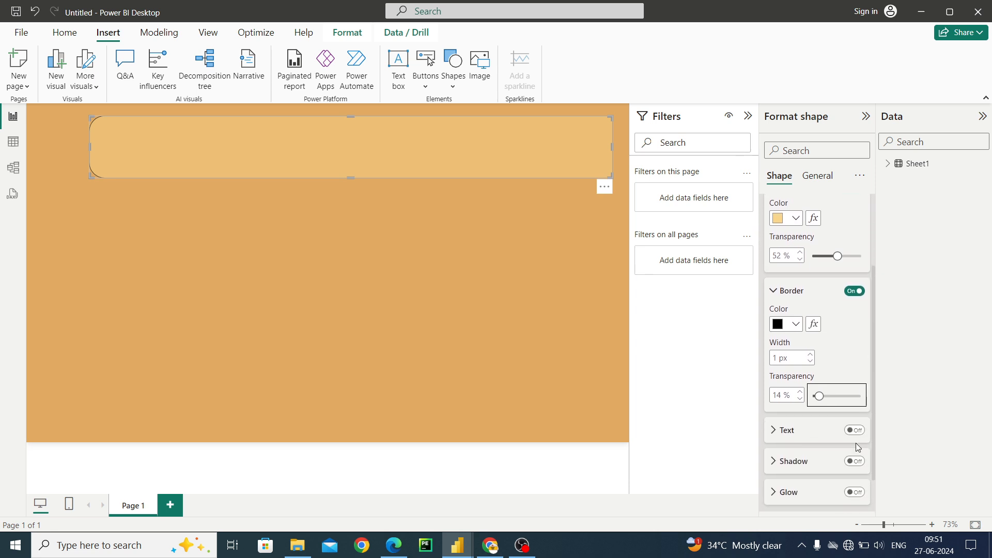
{"action": "left_click", "coordinate": [855, 461]}
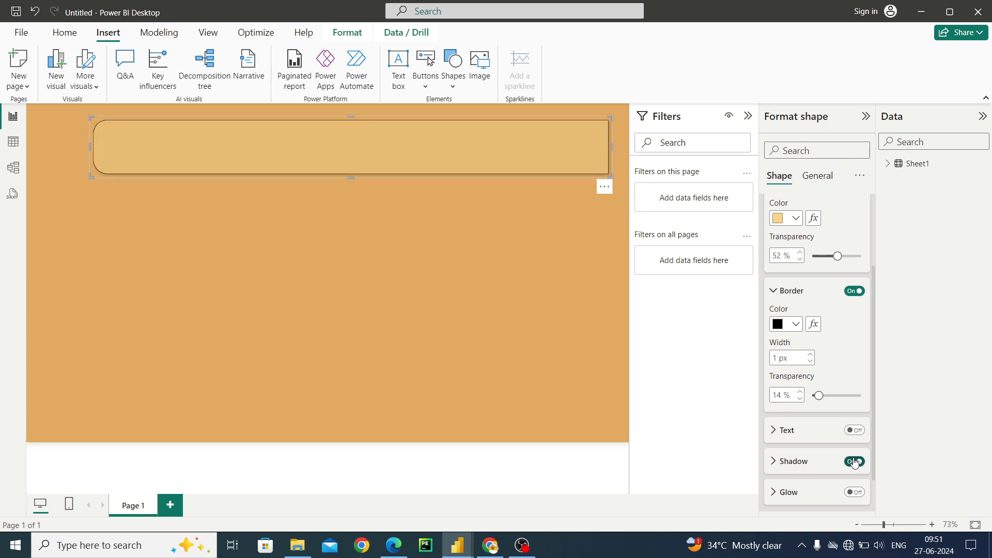
{"action": "left_click", "coordinate": [436, 275]}
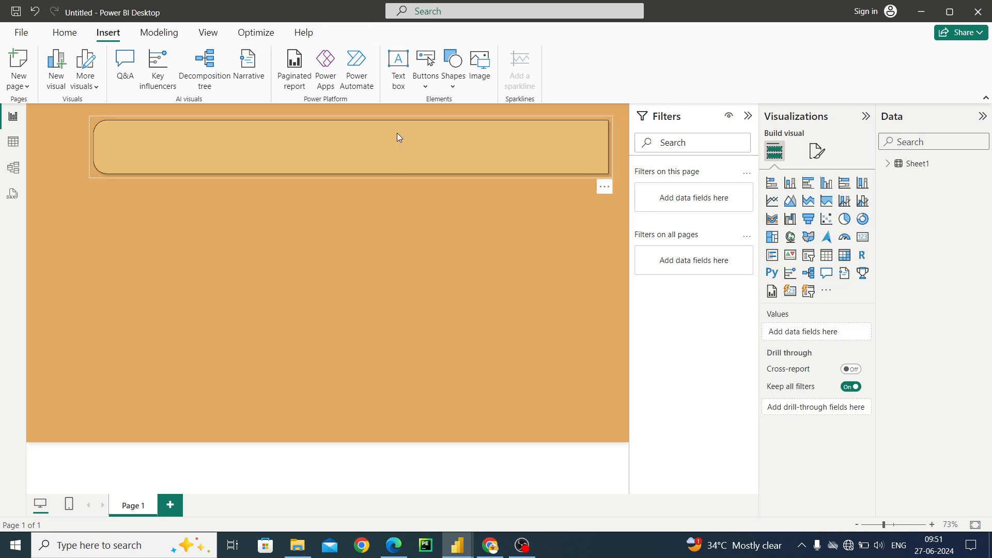
- Move the banner slightly to the left on the page and make it a little taller
{"action": "left_click_drag", "start_coordinate": [397, 133], "coordinate": [392, 143]}
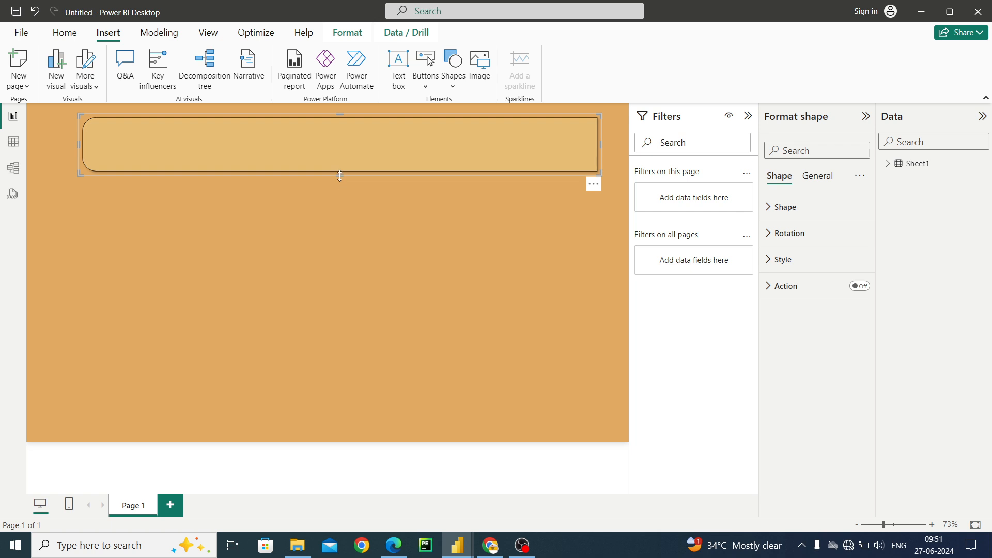
{"action": "left_click_drag", "start_coordinate": [339, 176], "coordinate": [339, 187]}
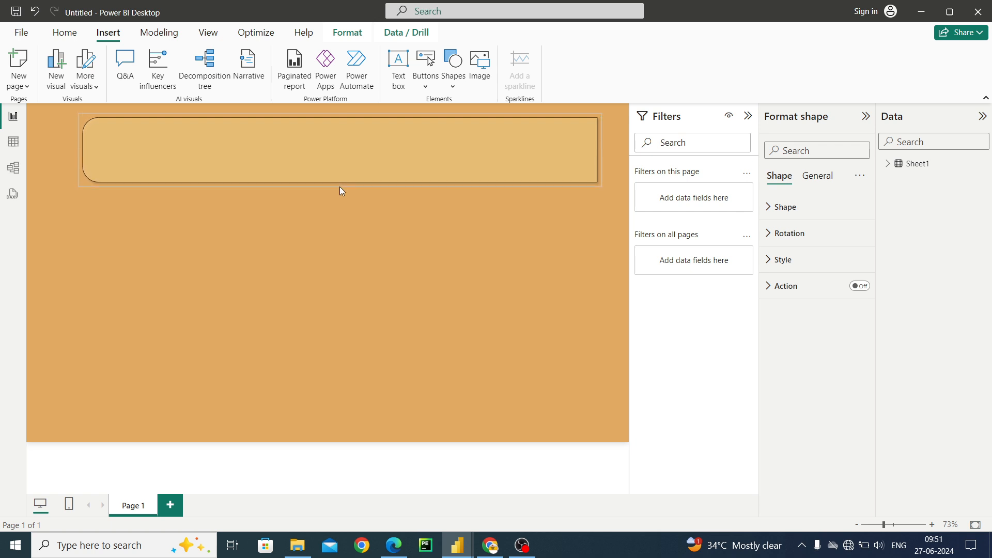
{"action": "left_click", "coordinate": [382, 224]}
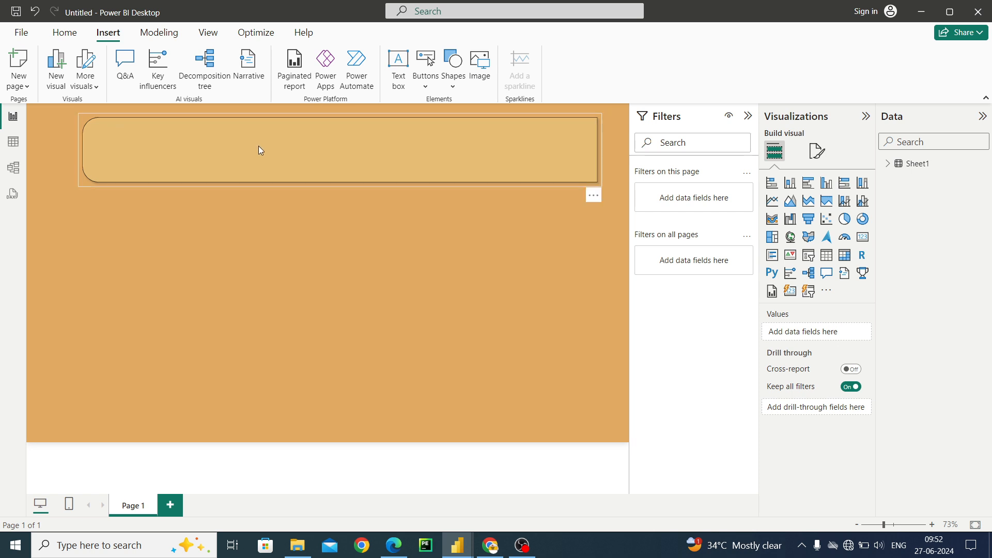
- Insert a second rectangle with two rounded top corners and stretch it to the banner's width below the banner
{"action": "left_click", "coordinate": [452, 84]}
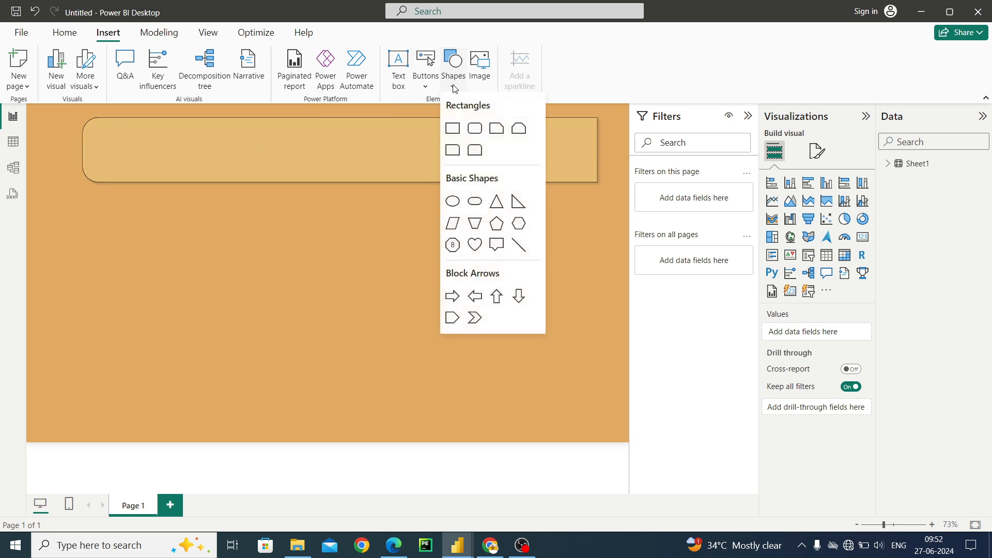
{"action": "left_click", "coordinate": [476, 153]}
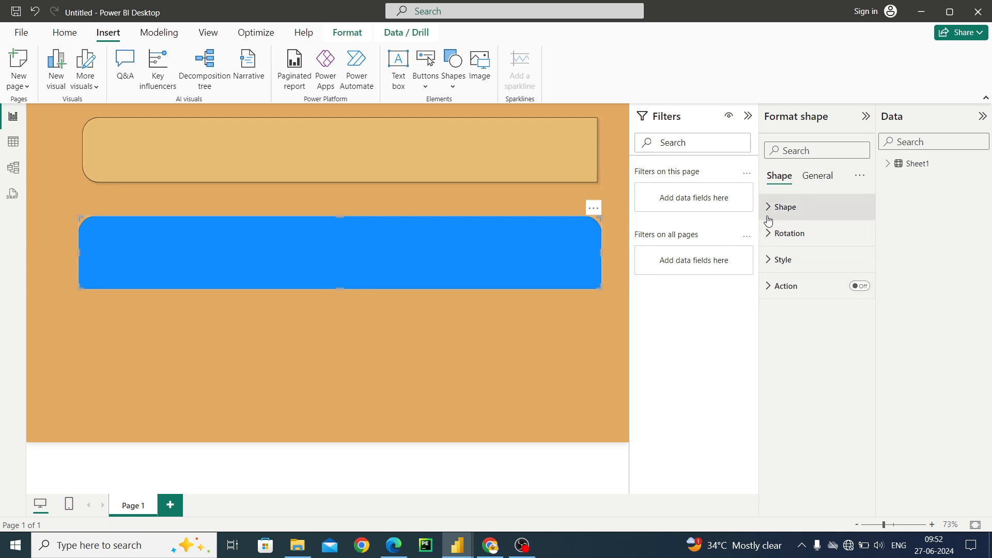
- Try an overall rotation of 180° on the second rectangle
{"action": "left_click", "coordinate": [776, 239]}
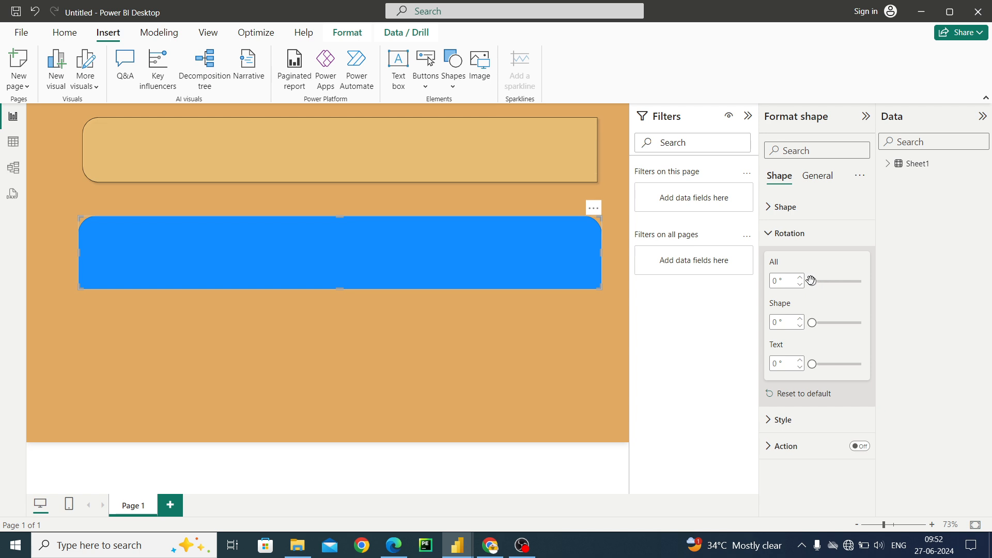
{"action": "left_click_drag", "start_coordinate": [811, 280], "coordinate": [826, 282]}
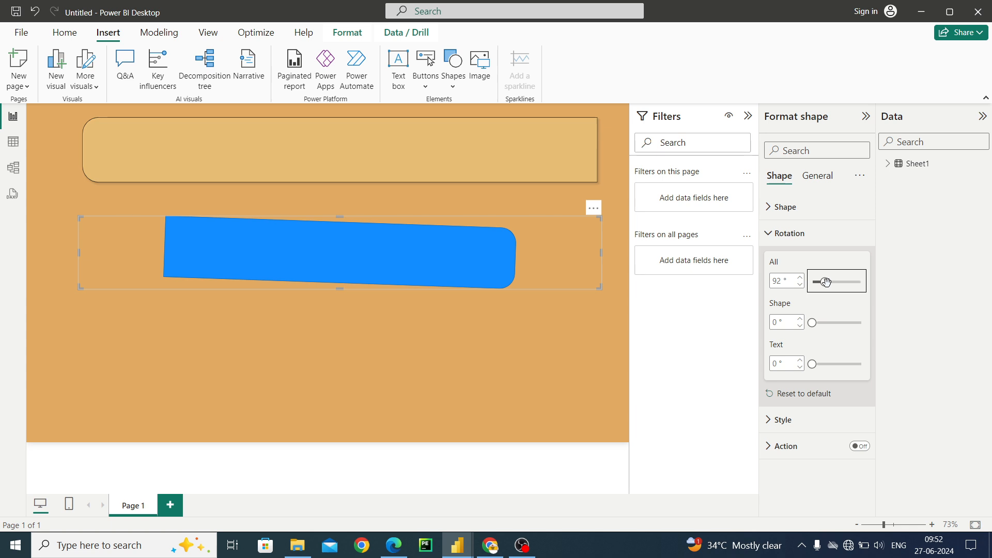
{"action": "left_click_drag", "start_coordinate": [827, 282], "coordinate": [827, 282]}
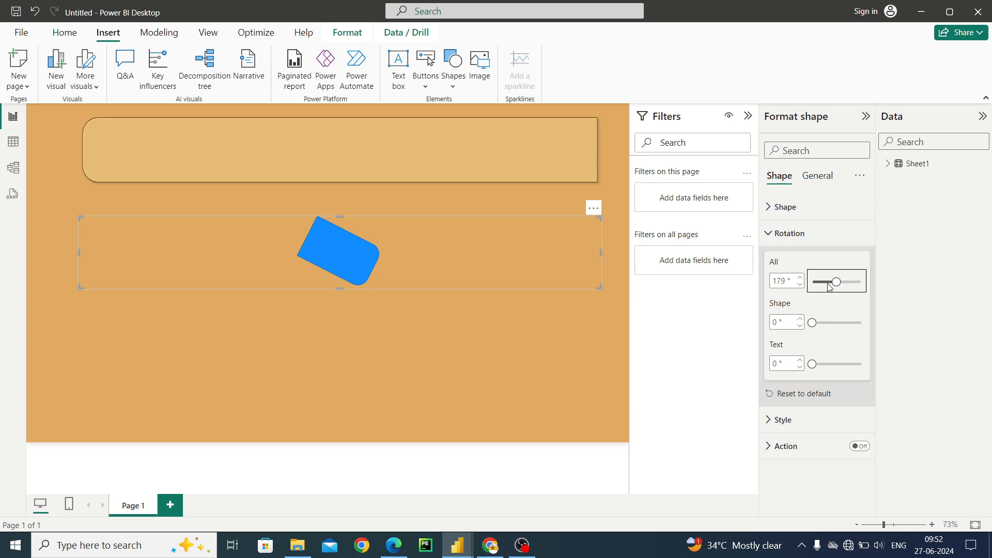
{"action": "key", "text": "Right"}
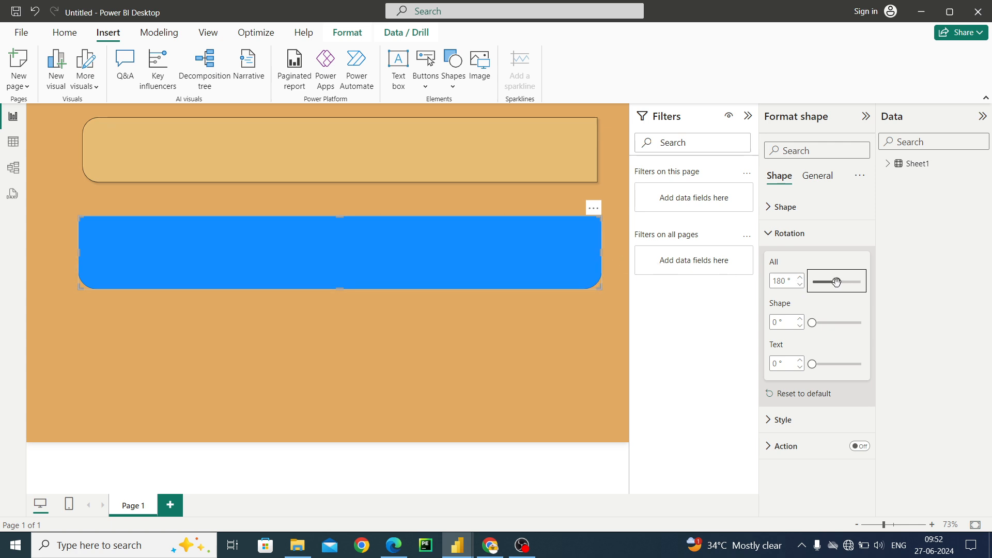
- Try smaller overall rotation angles on the second rectangle, going down to 3° and then 6°
{"action": "mouse_move", "coordinate": [836, 282]}
{"action": "left_mouse_down"}
{"action": "mouse_move", "coordinate": [815, 282]}
{"action": "mouse_move", "coordinate": [823, 282]}
{"action": "left_mouse_up"}
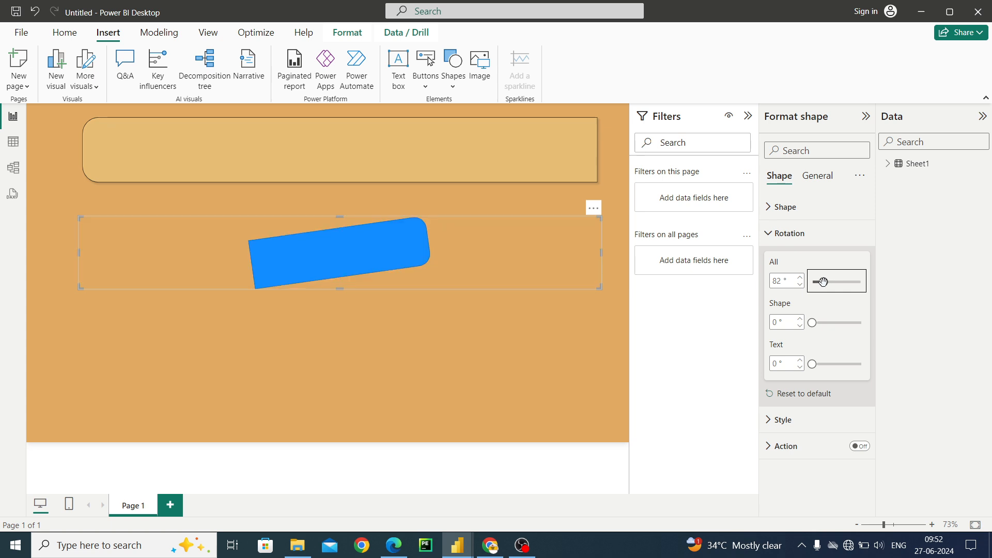
{"action": "left_click_drag", "start_coordinate": [823, 282], "coordinate": [818, 283]}
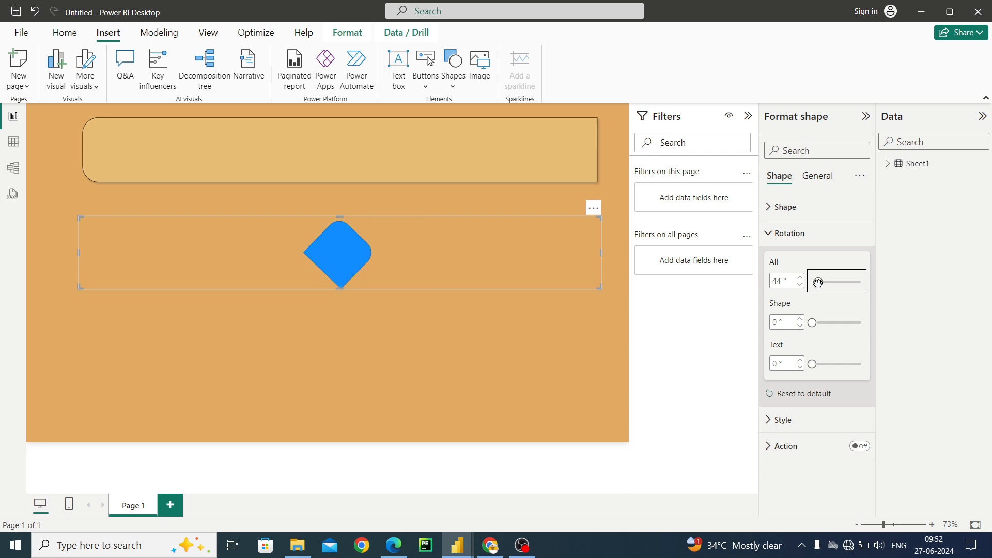
{"action": "left_click", "coordinate": [818, 283]}
{"action": "key", "text": "Left"}
{"action": "key", "text": "Left"}
{"action": "key", "text": "Left"}
{"action": "key", "text": "Left"}
{"action": "key", "text": "Left"}
{"action": "key", "text": "Left"}
{"action": "key", "text": "Left"}
{"action": "key", "text": "Left"}
{"action": "key", "text": "Left"}
{"action": "key", "text": "Left"}
{"action": "key", "text": "Left"}
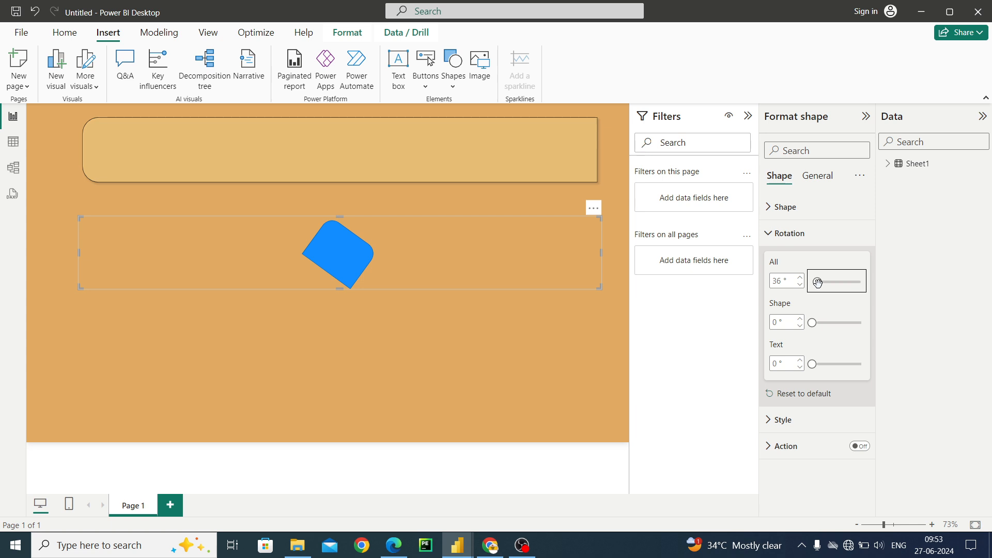
{"action": "key", "text": "Left"}
{"action": "key", "text": "Left"}
{"action": "key", "text": "Left"}
{"action": "key", "text": "Left"}
{"action": "key", "text": "Left"}
{"action": "key", "text": "Left"}
{"action": "key", "text": "Left"}
{"action": "left_click_drag", "start_coordinate": [818, 284], "coordinate": [814, 284]}
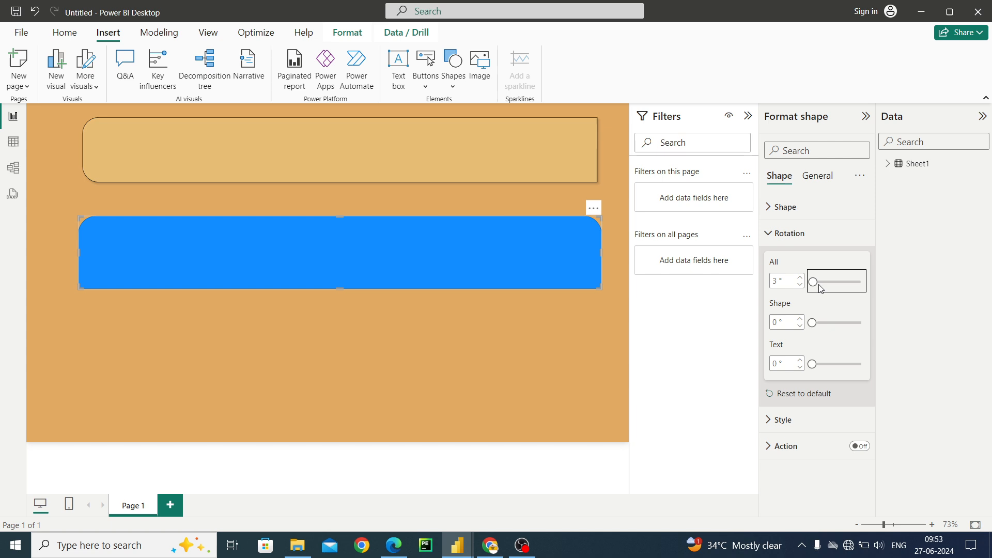
{"action": "key", "text": "Right"}
{"action": "key", "text": "Right"}
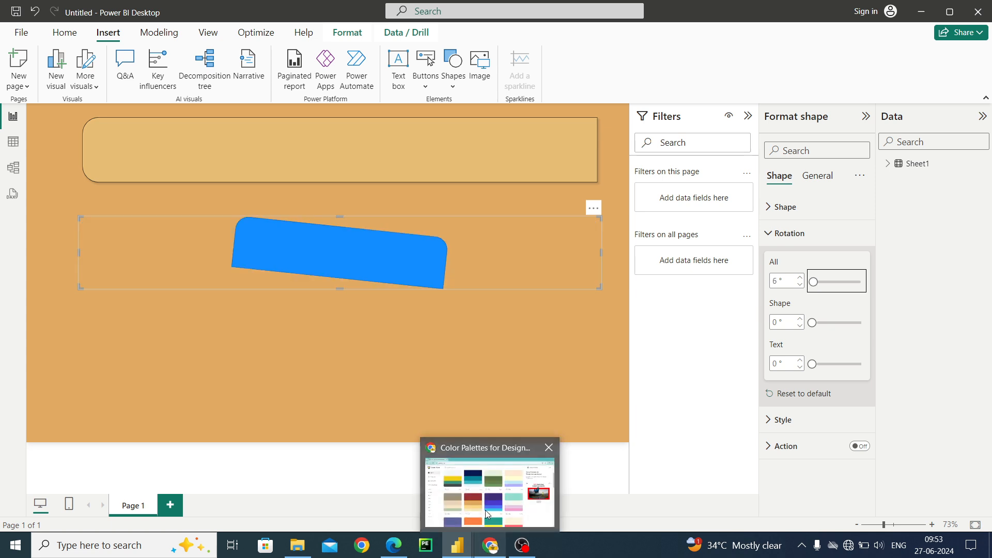
- Switch to the Durgapur Compnay example report and examine the shape and rotation settings of its vertical sidebar shape
{"action": "mouse_move", "coordinate": [450, 557]}
{"action": "left_click", "coordinate": [398, 509]}
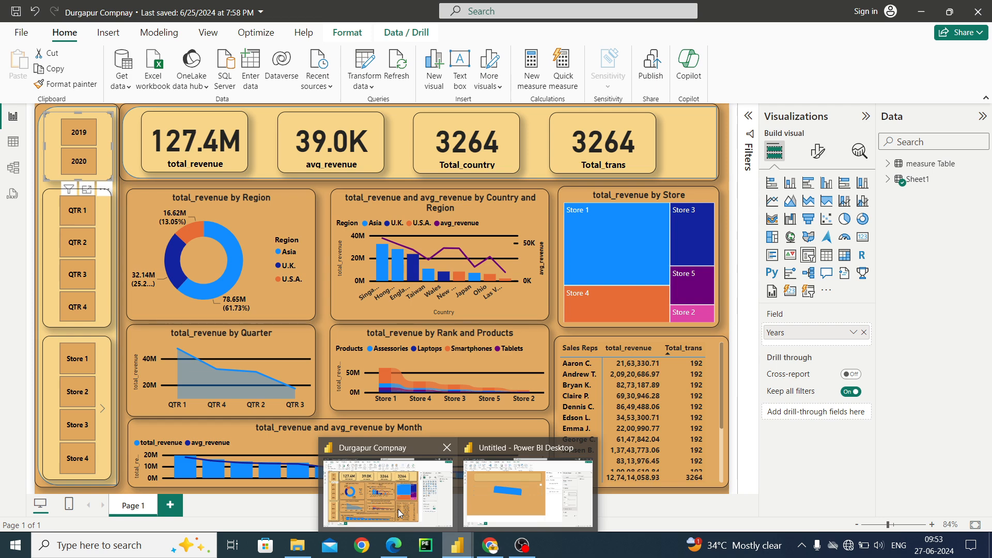
{"action": "left_click", "coordinate": [105, 281]}
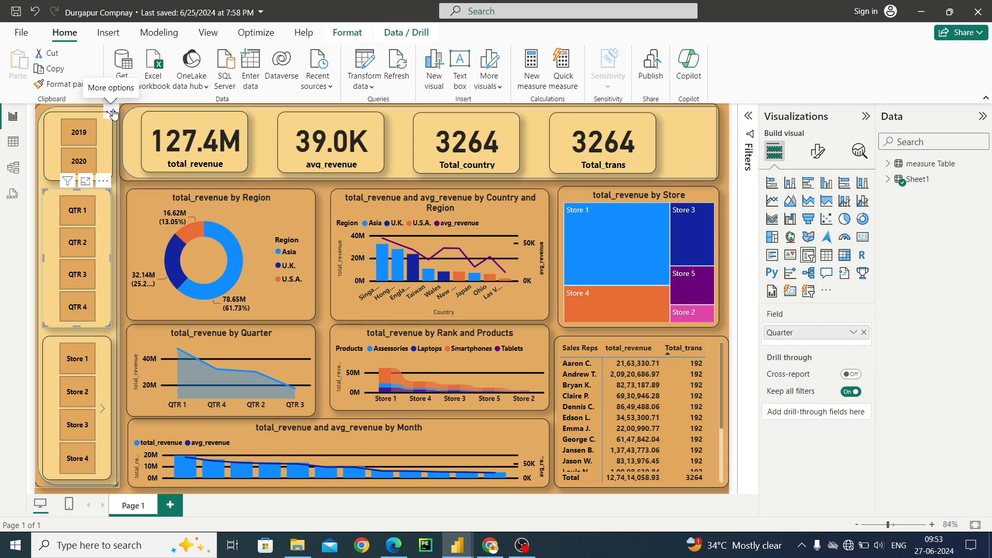
{"action": "left_click", "coordinate": [112, 114]}
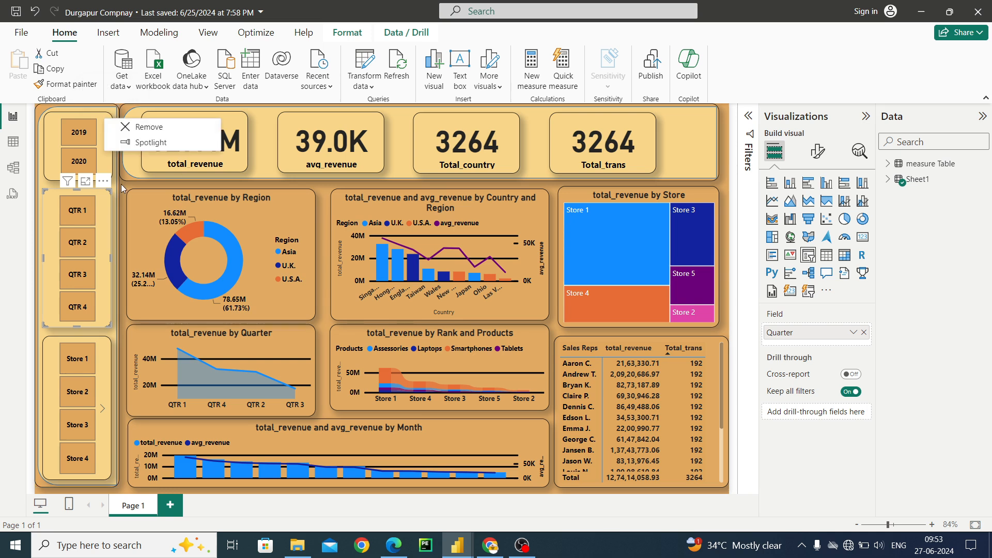
{"action": "left_click", "coordinate": [40, 144]}
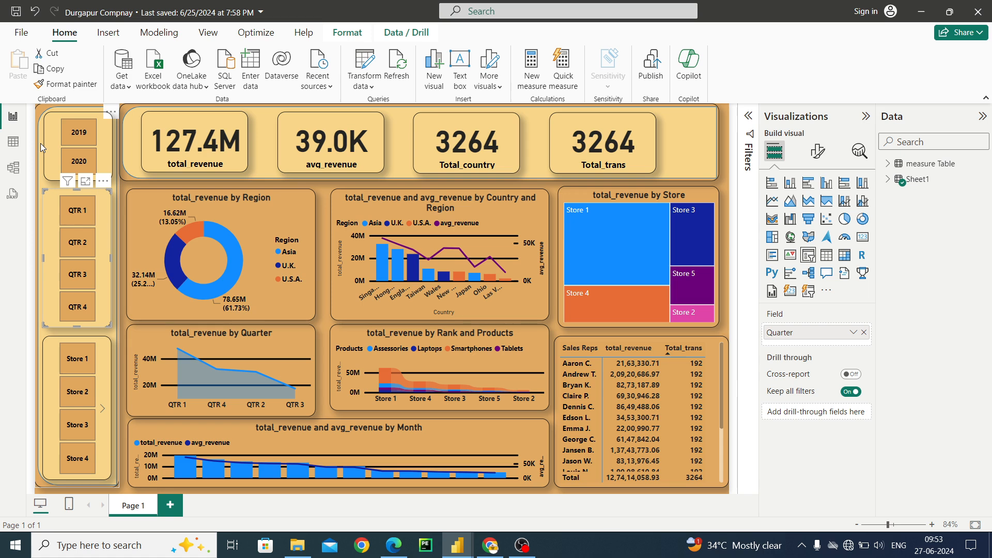
{"action": "left_click", "coordinate": [41, 144]}
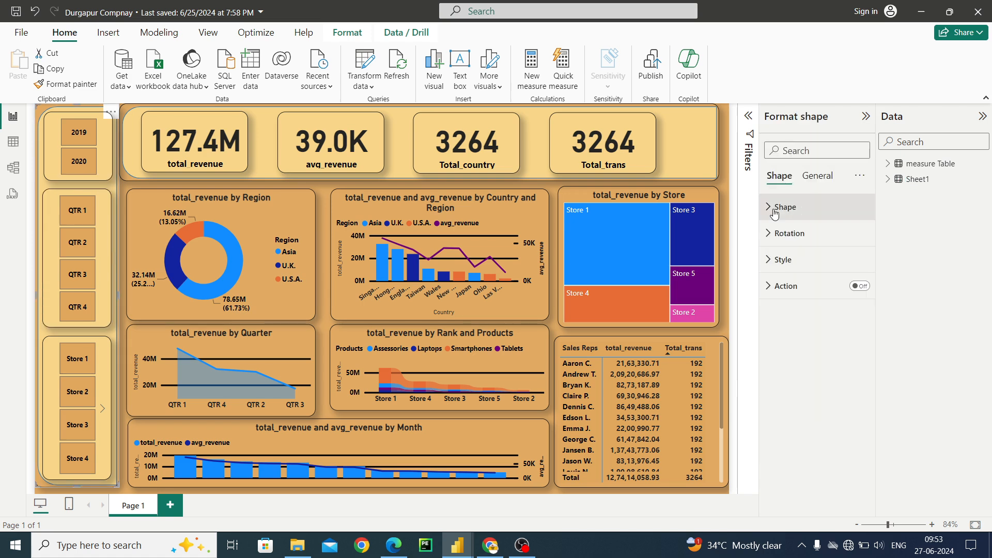
{"action": "left_click", "coordinate": [774, 207]}
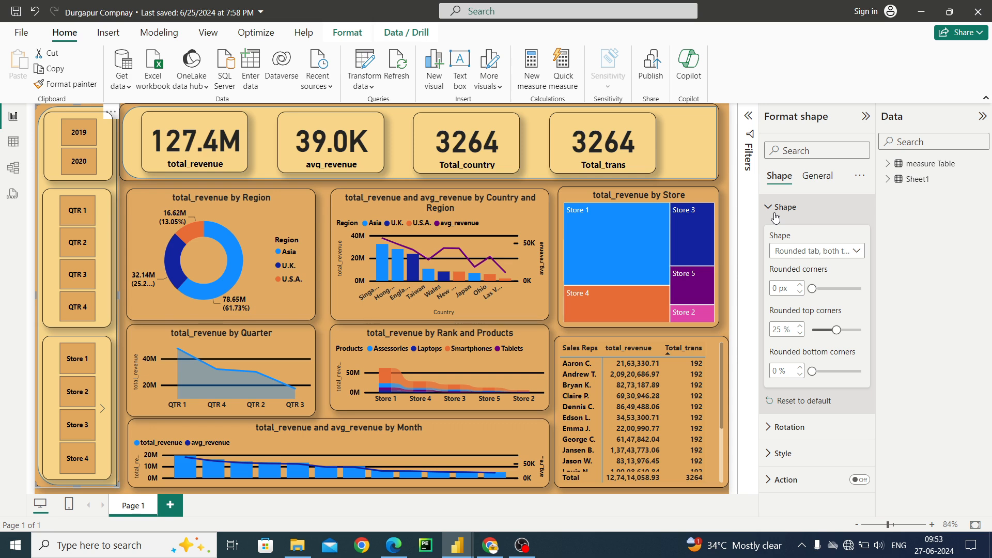
{"action": "left_click", "coordinate": [775, 213]}
{"action": "left_click", "coordinate": [770, 233]}
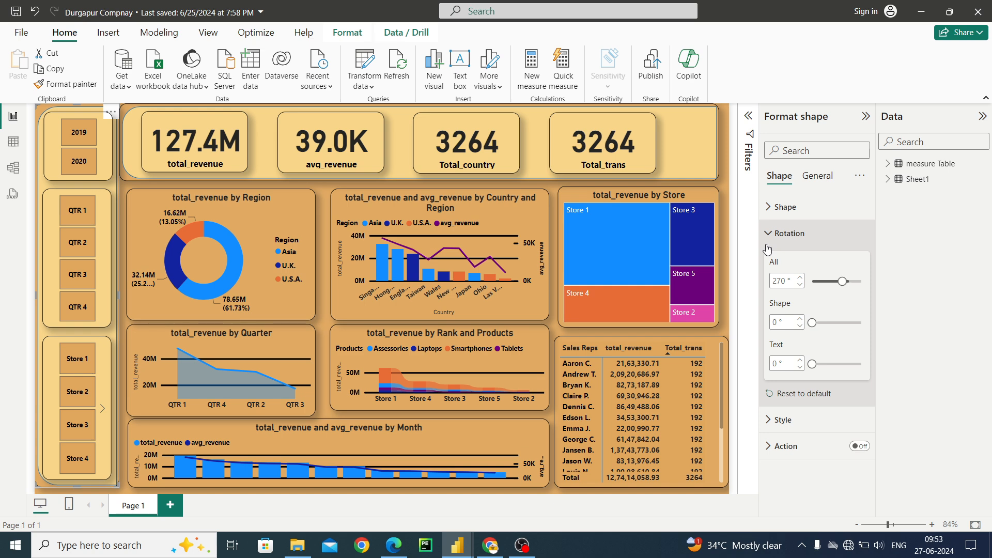
{"action": "left_click", "coordinate": [769, 233]}
- Return to the untitled report and set the second rectangle's overall rotation to 270°
{"action": "mouse_move", "coordinate": [471, 541]}
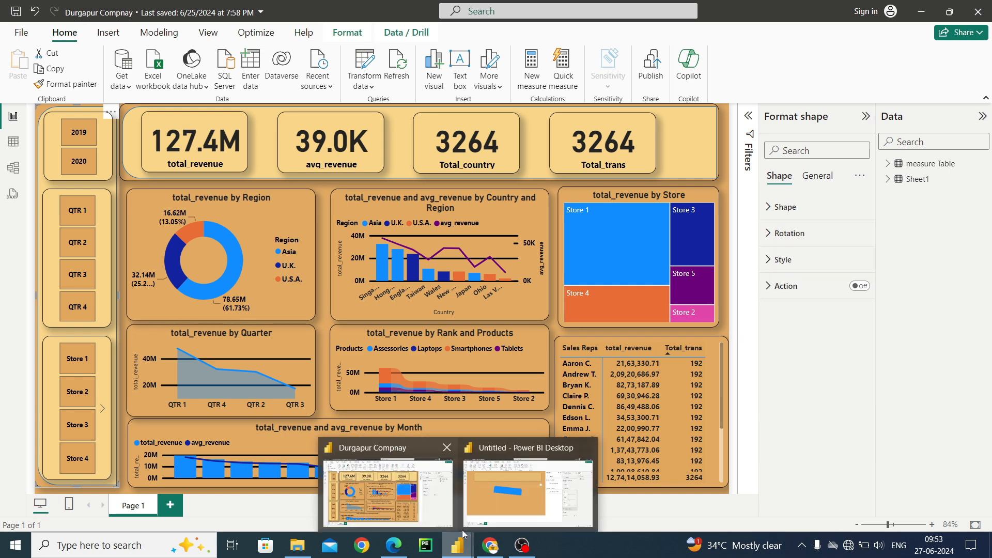
{"action": "left_click", "coordinate": [505, 494]}
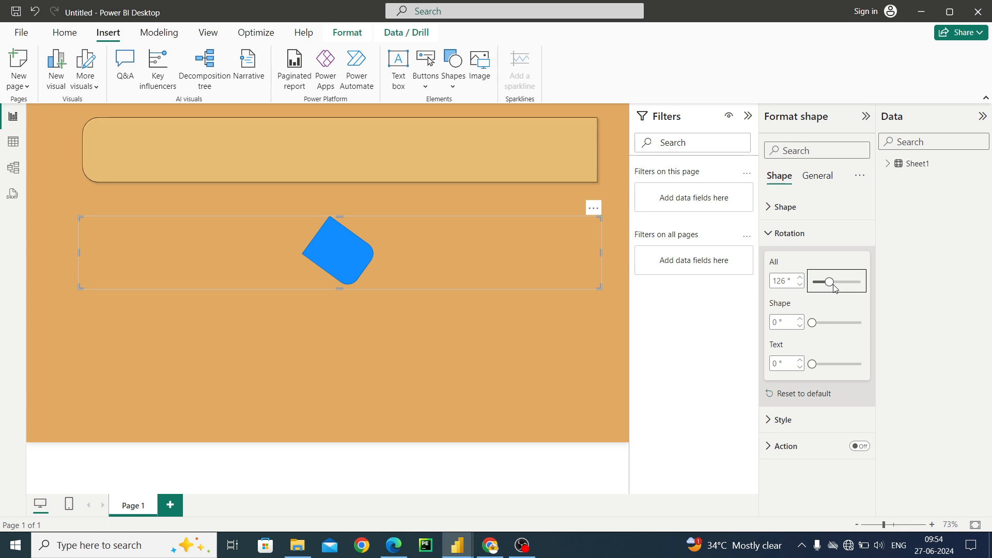
{"action": "left_click_drag", "start_coordinate": [835, 288], "coordinate": [849, 287]}
{"action": "left_click", "coordinate": [848, 287]}
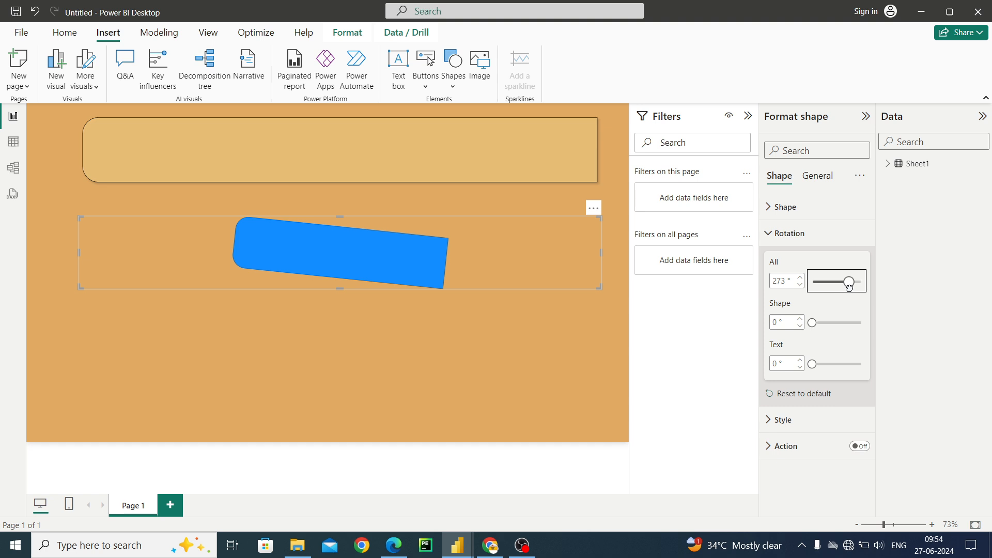
{"action": "left_click_drag", "start_coordinate": [849, 287], "coordinate": [848, 287]}
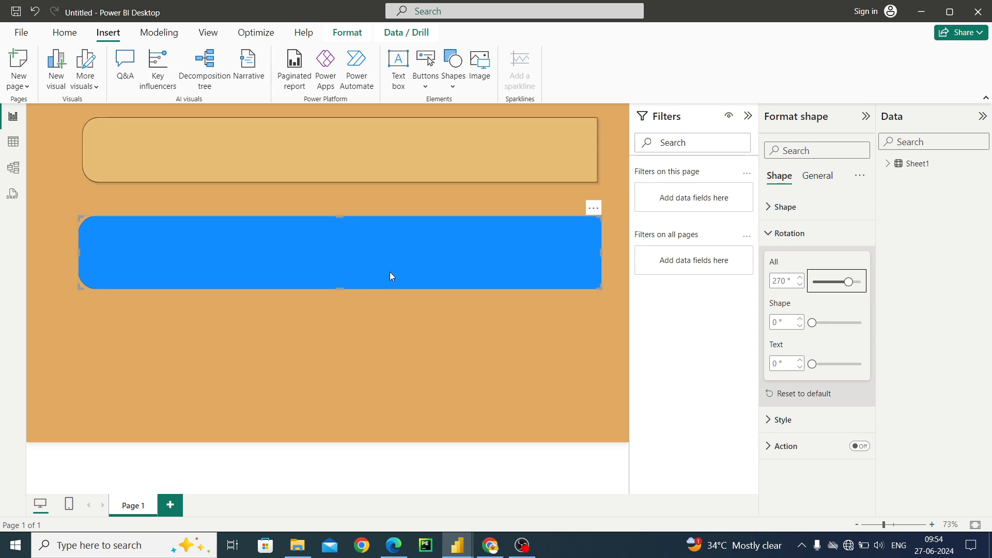
- Reshape the rotated rectangle into a narrow vertical sidebar at the page's left edge and stretch it down to the page bottom
{"action": "left_click_drag", "start_coordinate": [600, 253], "coordinate": [129, 273]}
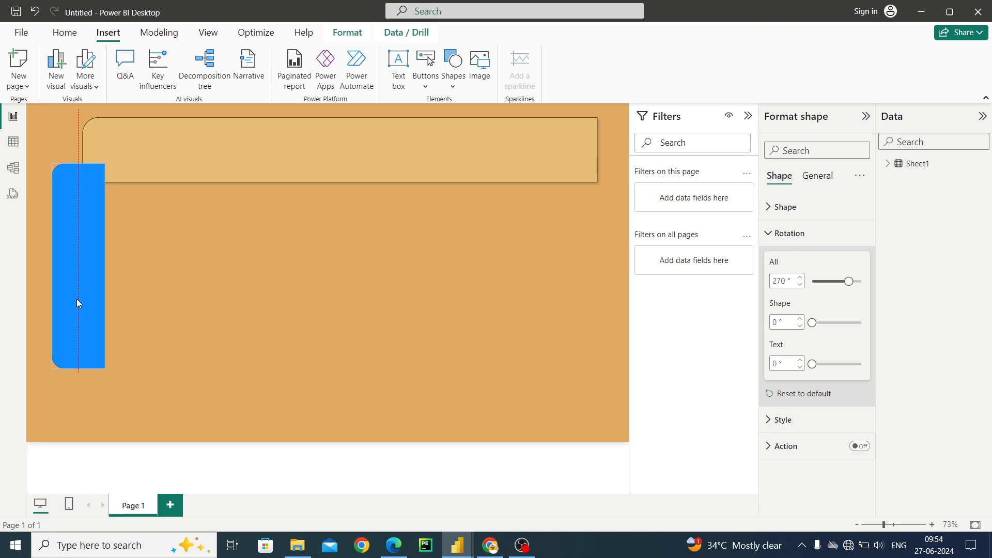
{"action": "left_click_drag", "start_coordinate": [76, 299], "coordinate": [54, 247]}
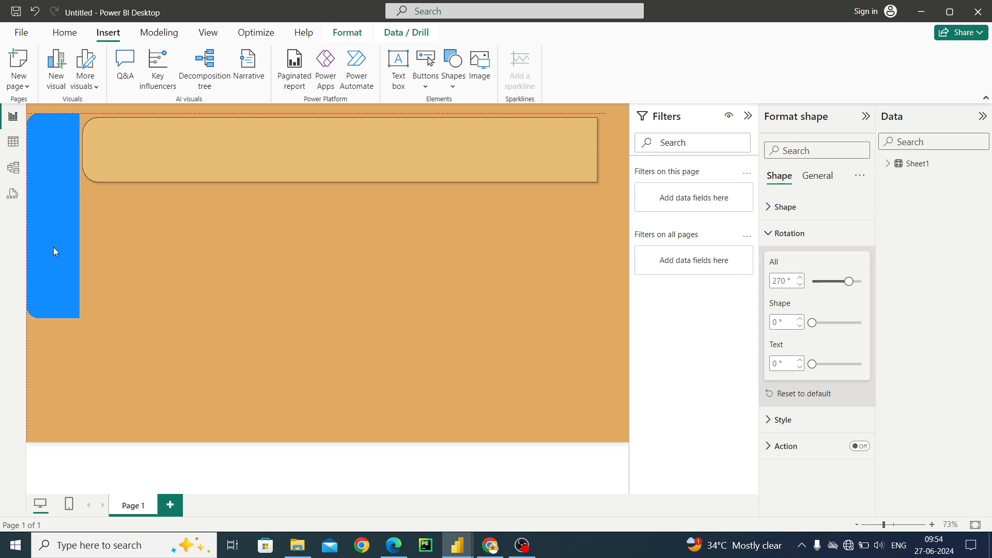
{"action": "left_click_drag", "start_coordinate": [54, 318], "coordinate": [60, 445]}
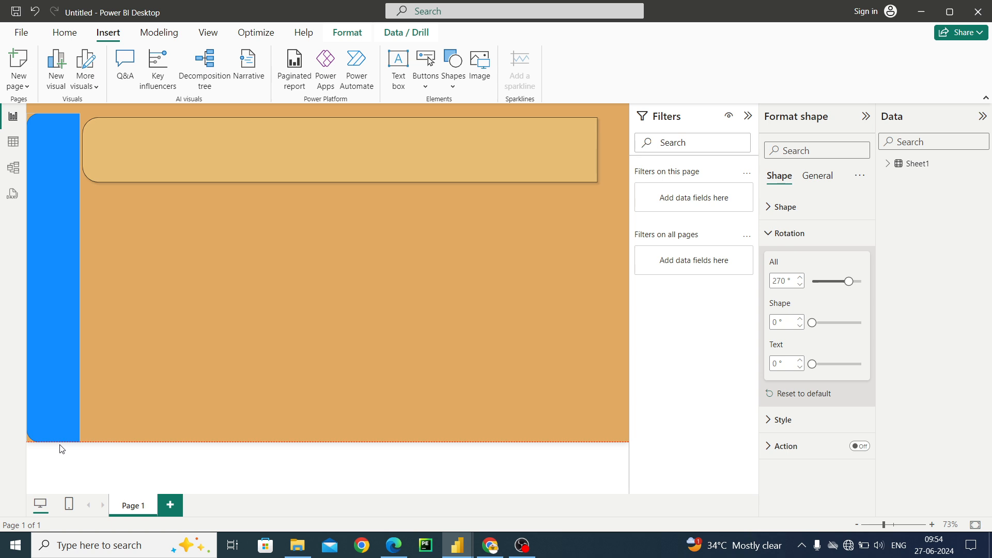
{"action": "left_click_drag", "start_coordinate": [60, 445], "coordinate": [60, 445]}
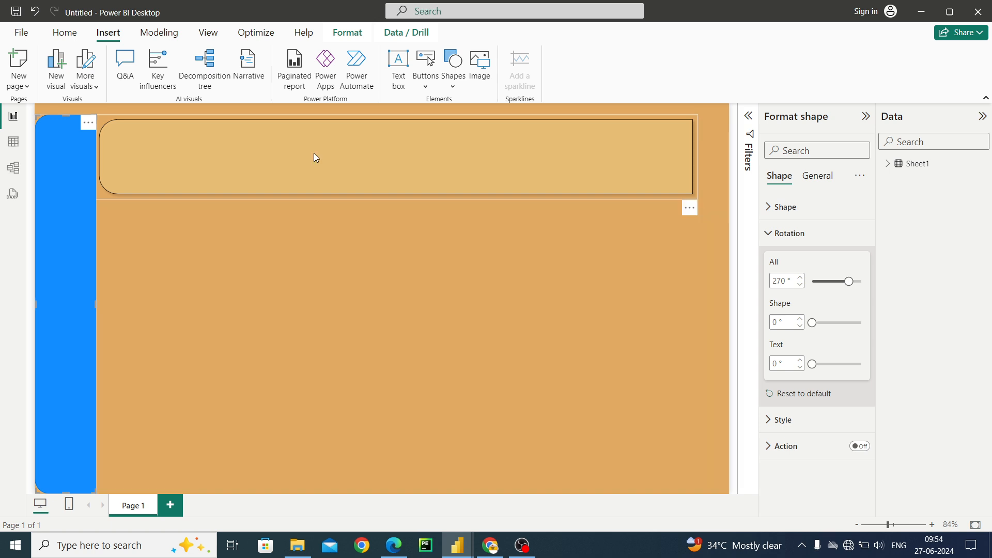
- Shift the banner right to make room, then move the sidebar slightly off the page's left edge and widen it a little
{"action": "left_click_drag", "start_coordinate": [324, 153], "coordinate": [345, 152]}
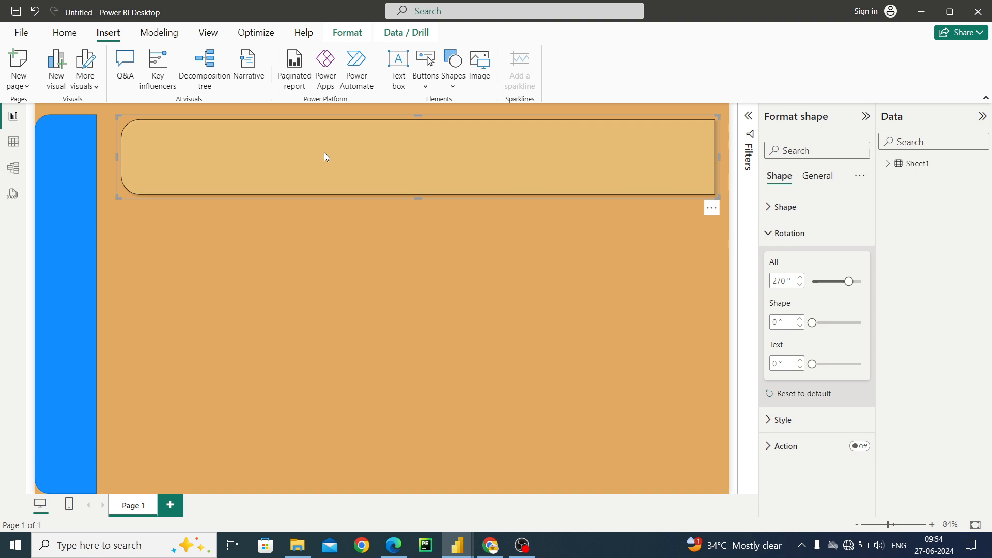
{"action": "left_click_drag", "start_coordinate": [64, 184], "coordinate": [77, 182]}
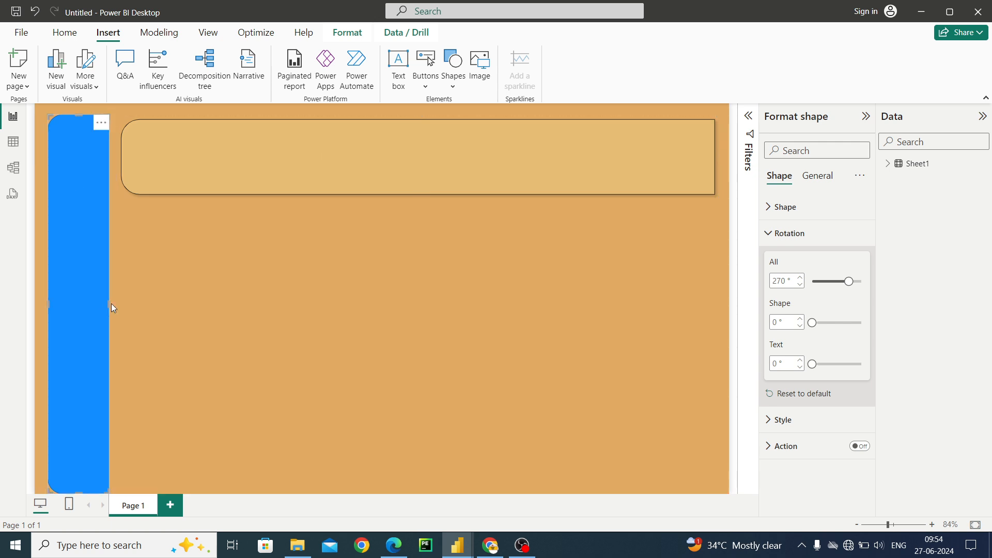
{"action": "left_click_drag", "start_coordinate": [110, 303], "coordinate": [73, 303]}
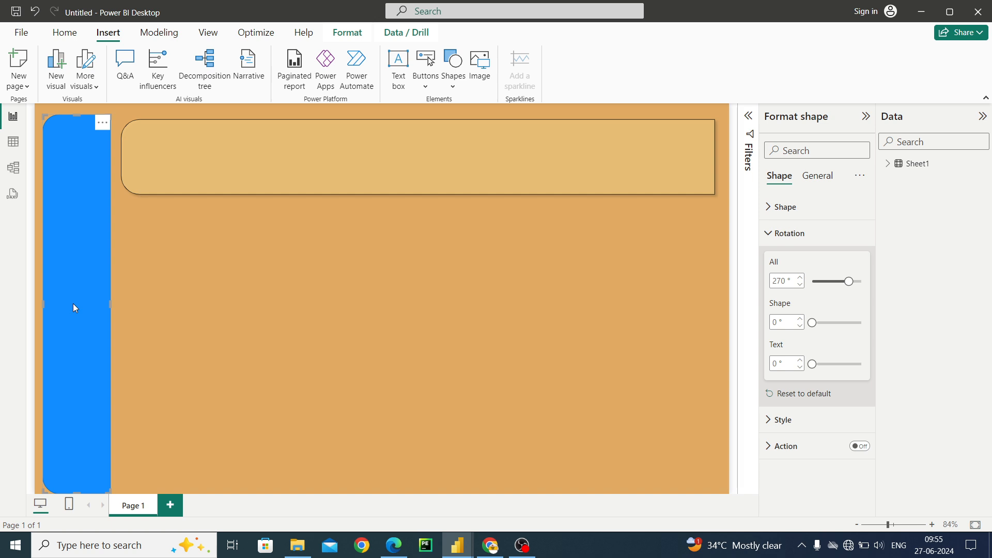
- Extend the banner's left end to meet the sidebar and move the banner slightly up
{"action": "left_click", "coordinate": [161, 159]}
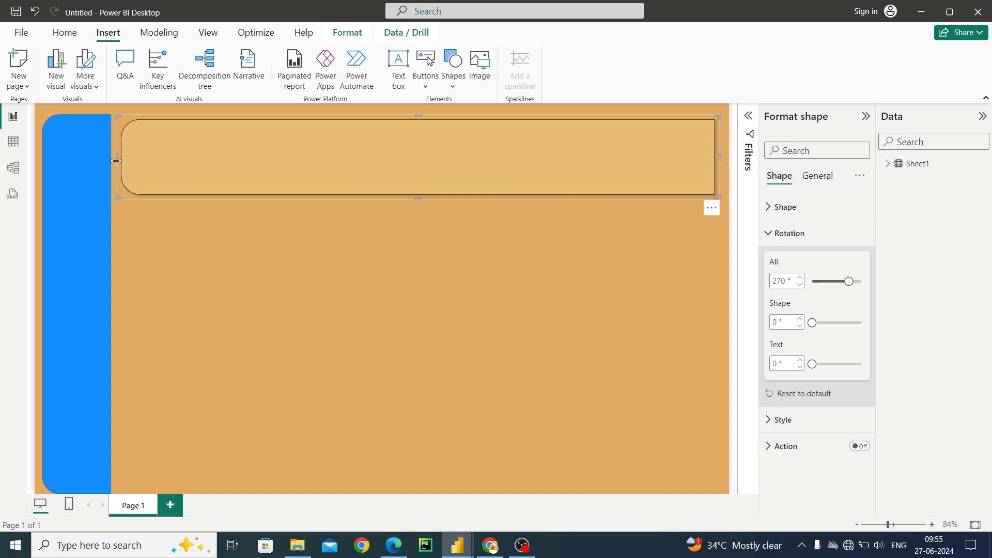
{"action": "left_click_drag", "start_coordinate": [116, 161], "coordinate": [105, 159]}
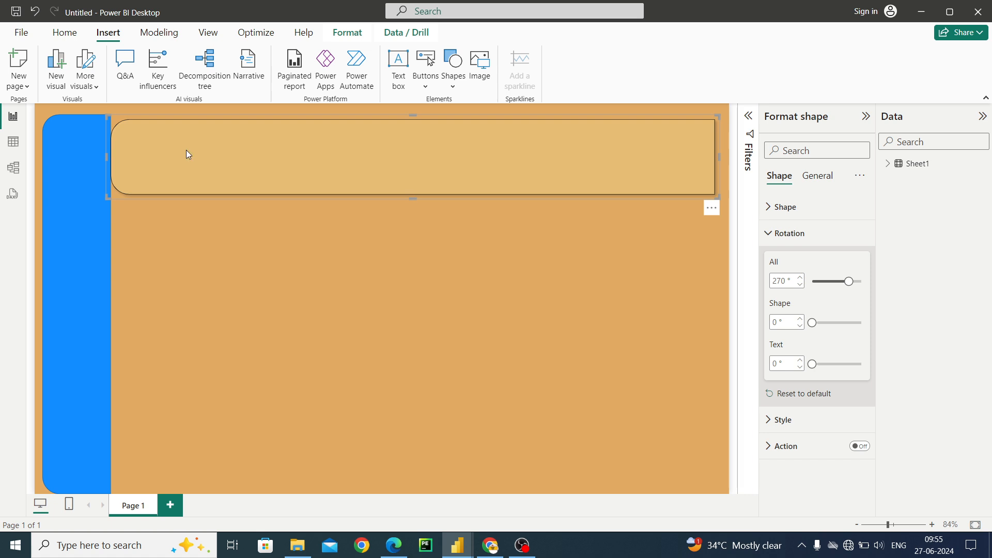
{"action": "left_click_drag", "start_coordinate": [186, 150], "coordinate": [182, 144]}
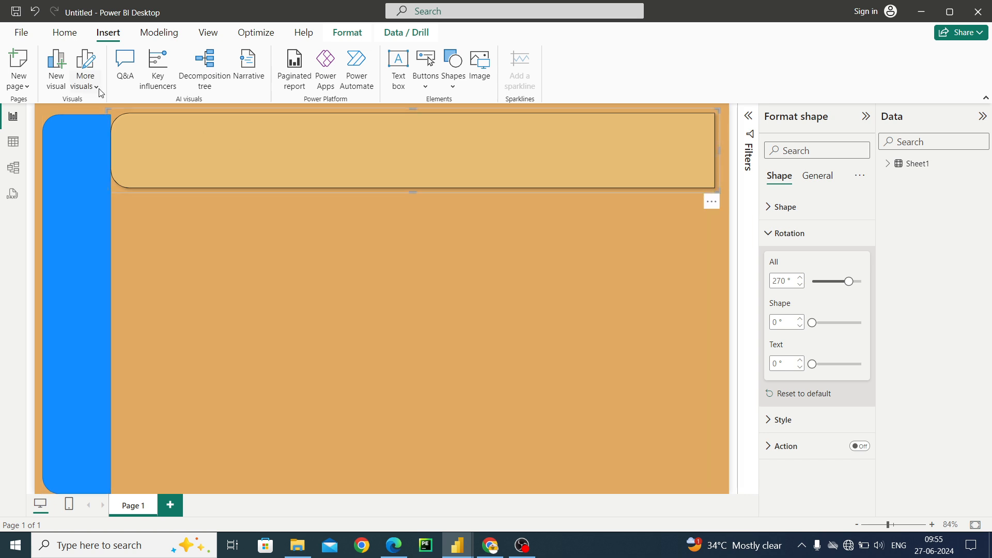
- Copy the banner's formatting onto the blue sidebar with Format painter and deselect the shapes
{"action": "left_click", "coordinate": [69, 34]}
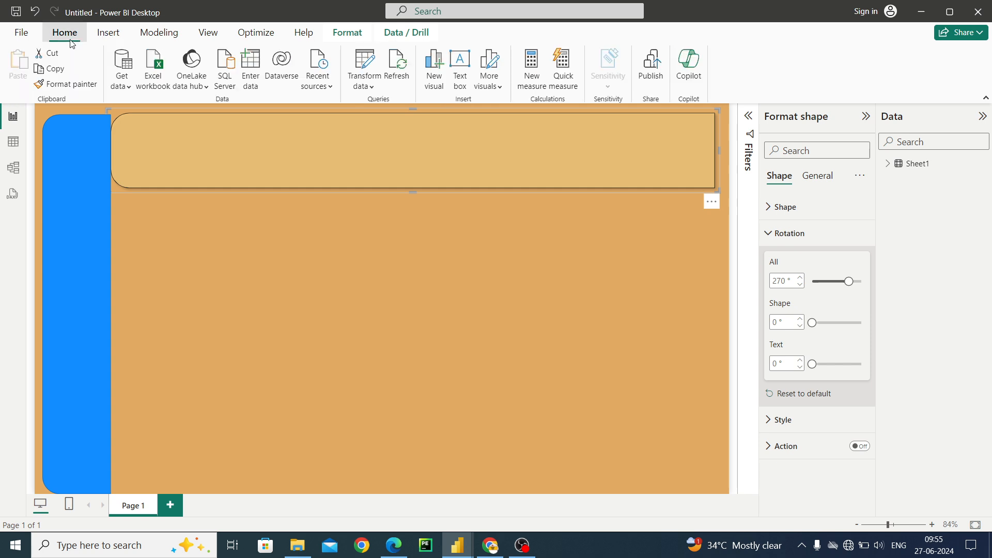
{"action": "left_click", "coordinate": [76, 90]}
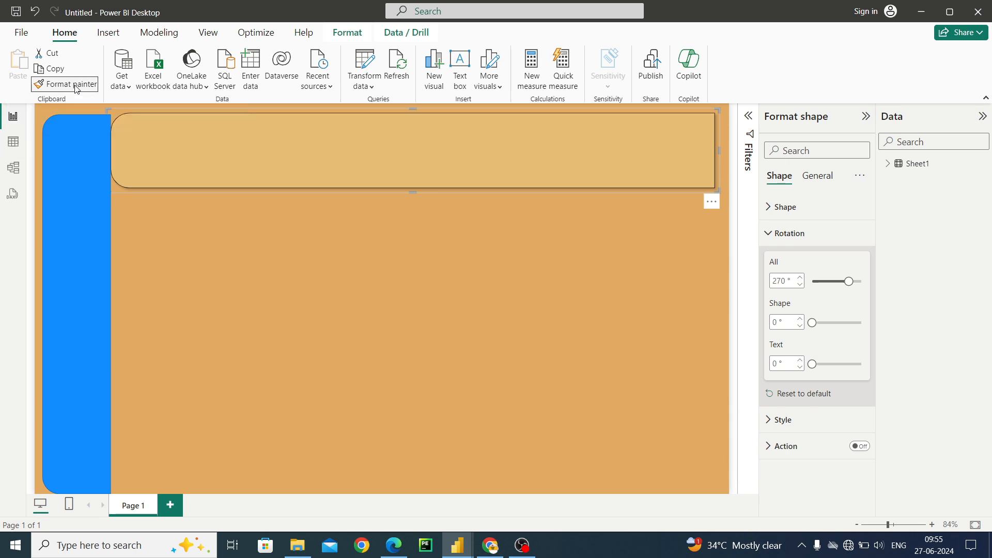
{"action": "left_click", "coordinate": [80, 157]}
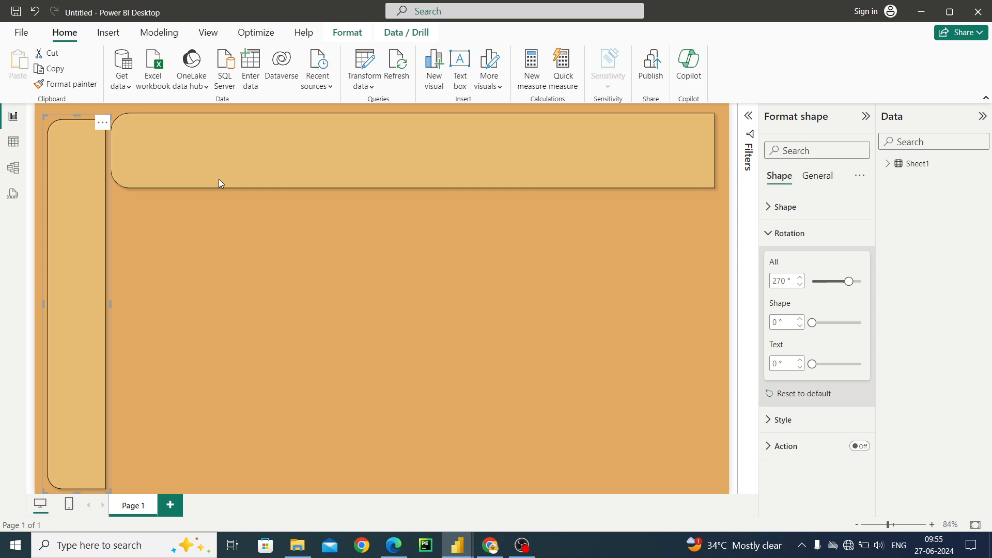
{"action": "left_click", "coordinate": [278, 277]}
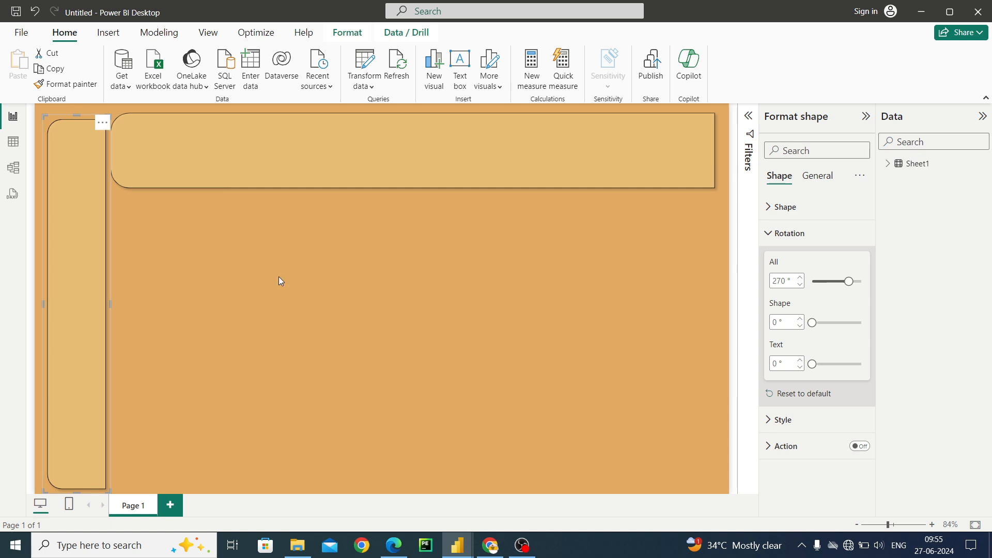
{"action": "left_click", "coordinate": [253, 170]}
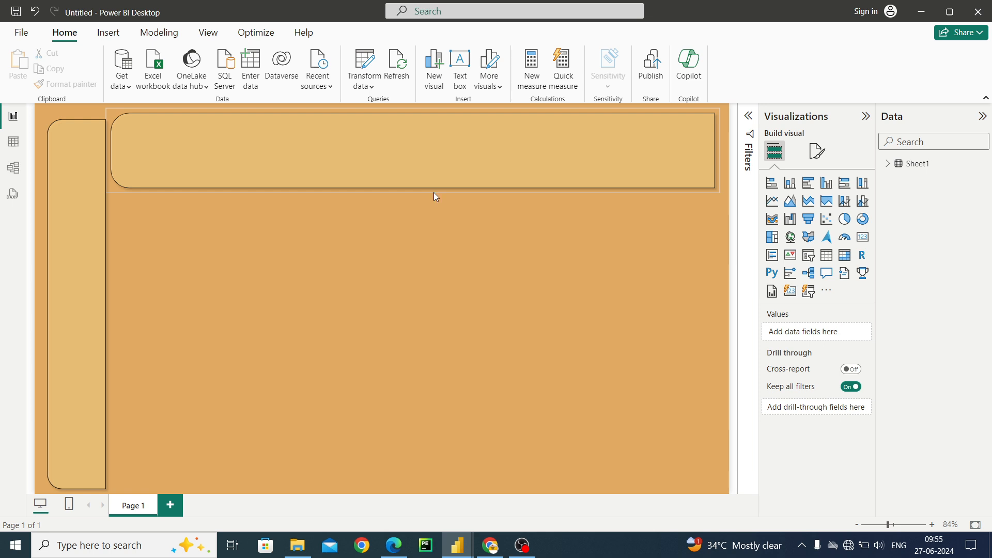
- Reduce the banner's height slightly by raising its lower edge, and deselect it
{"action": "left_click", "coordinate": [414, 167]}
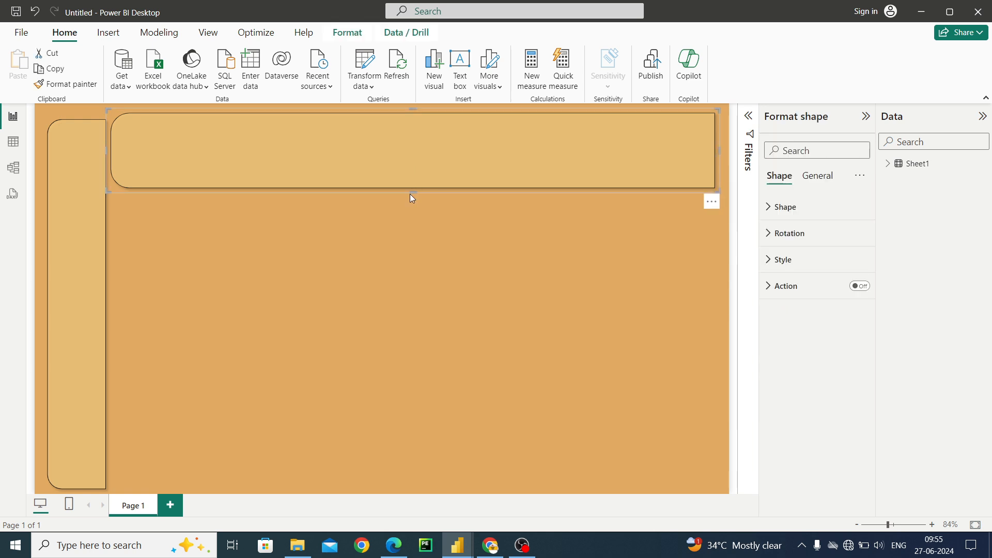
{"action": "left_click_drag", "start_coordinate": [412, 193], "coordinate": [412, 189]}
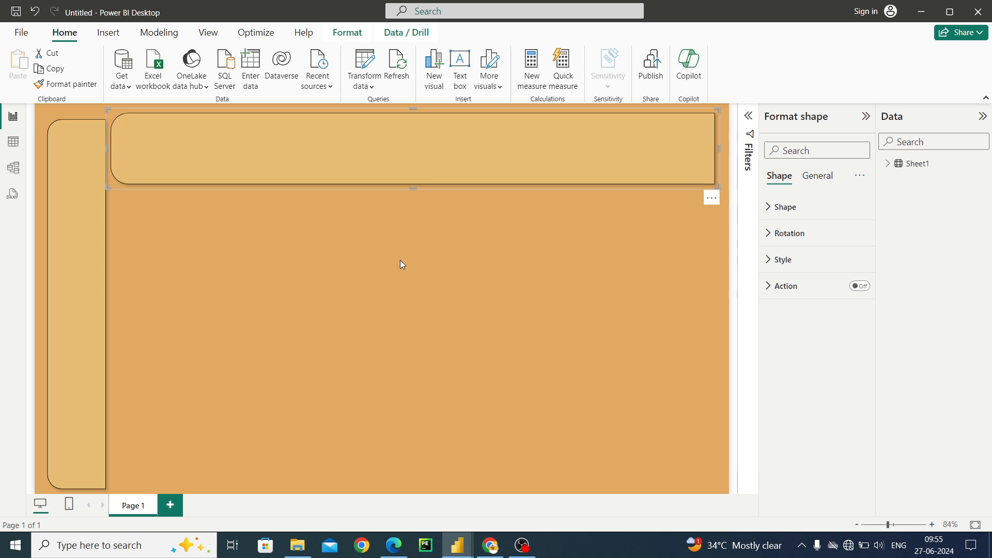
{"action": "left_click", "coordinate": [400, 259]}
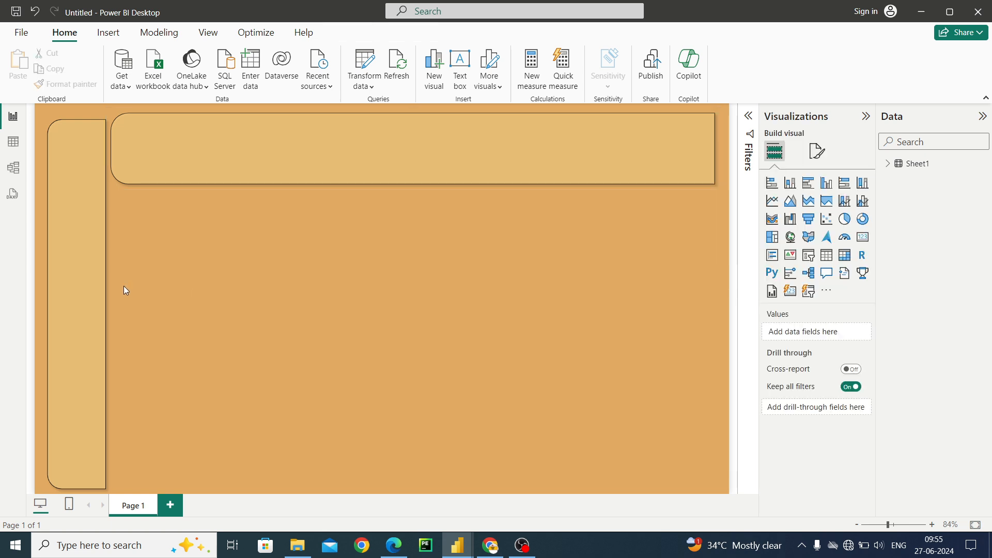
- Move the sidebar up and left to align with the banner's upper edge, widen it slightly toward the banner, and deselect it
{"action": "left_click", "coordinate": [88, 265]}
{"action": "left_click_drag", "start_coordinate": [88, 269], "coordinate": [112, 296]}
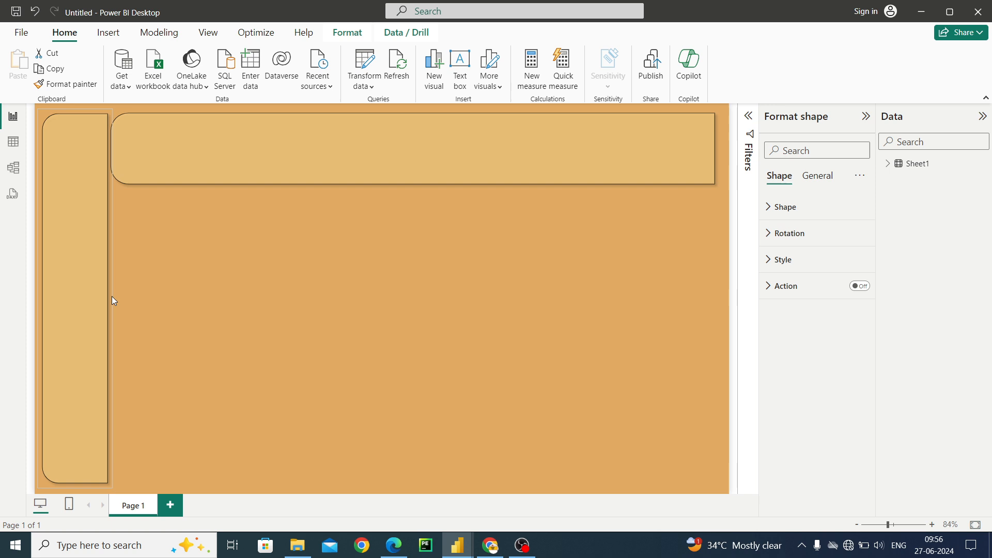
{"action": "left_click", "coordinate": [111, 296]}
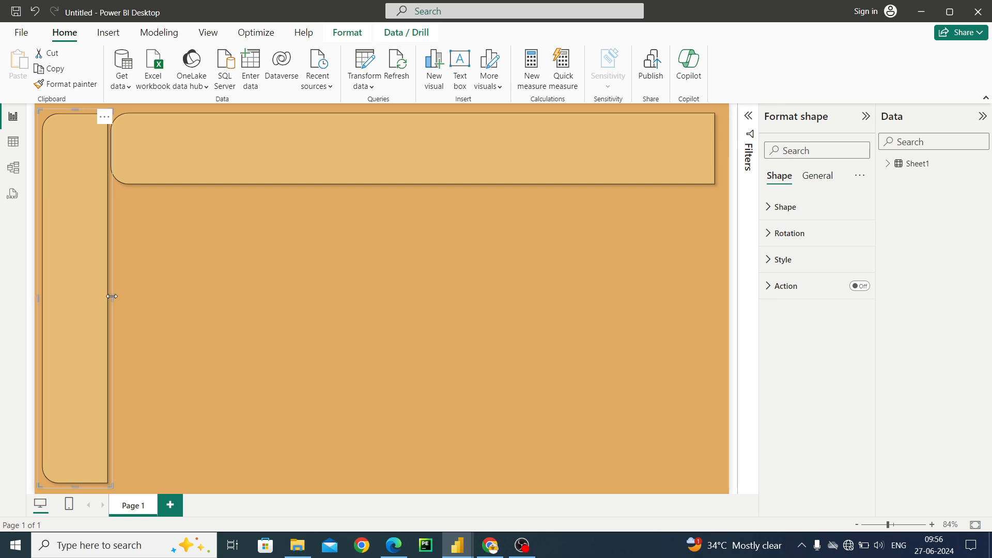
{"action": "left_click", "coordinate": [185, 270]}
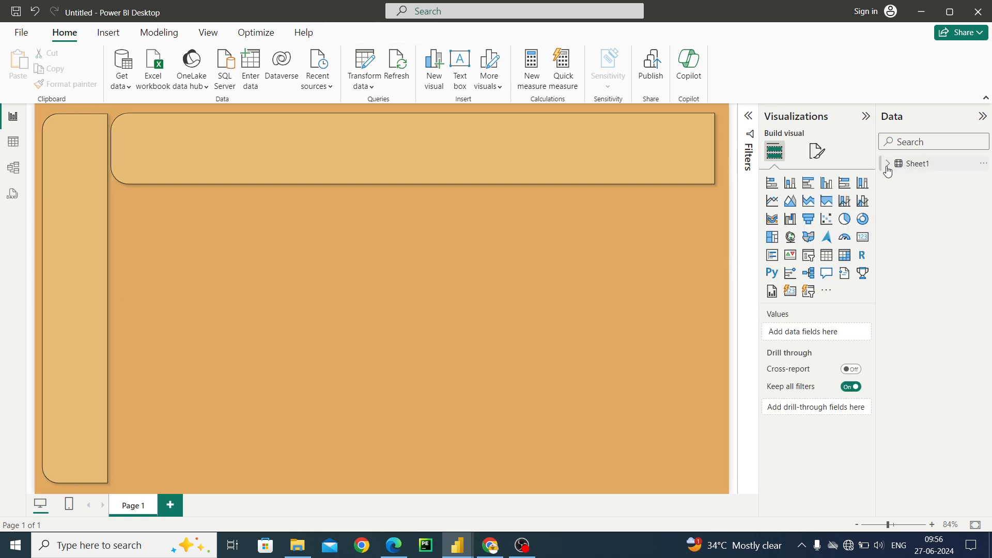
- Create an empty table named Measure Tavel and load it into the model
{"action": "left_click", "coordinate": [12, 143]}
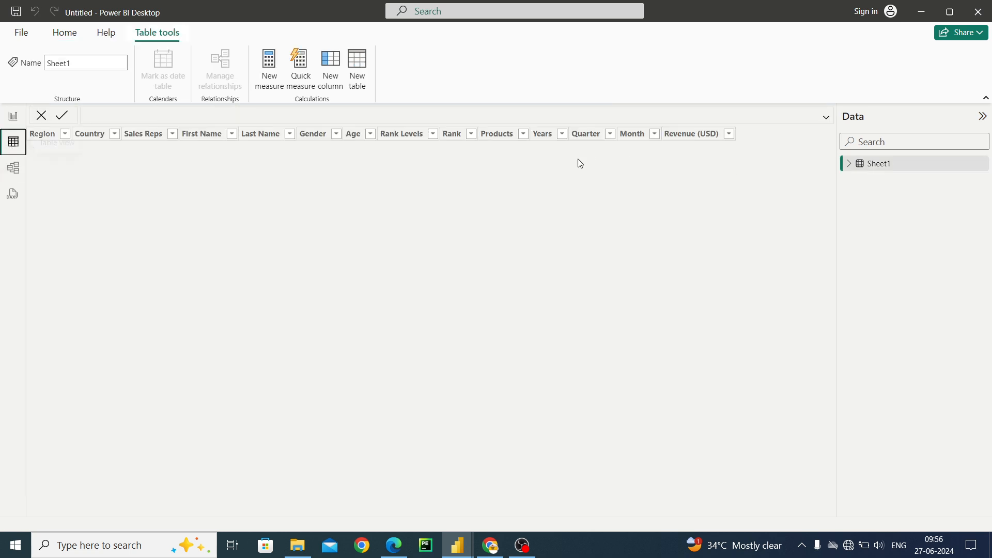
{"action": "left_click", "coordinate": [14, 120]}
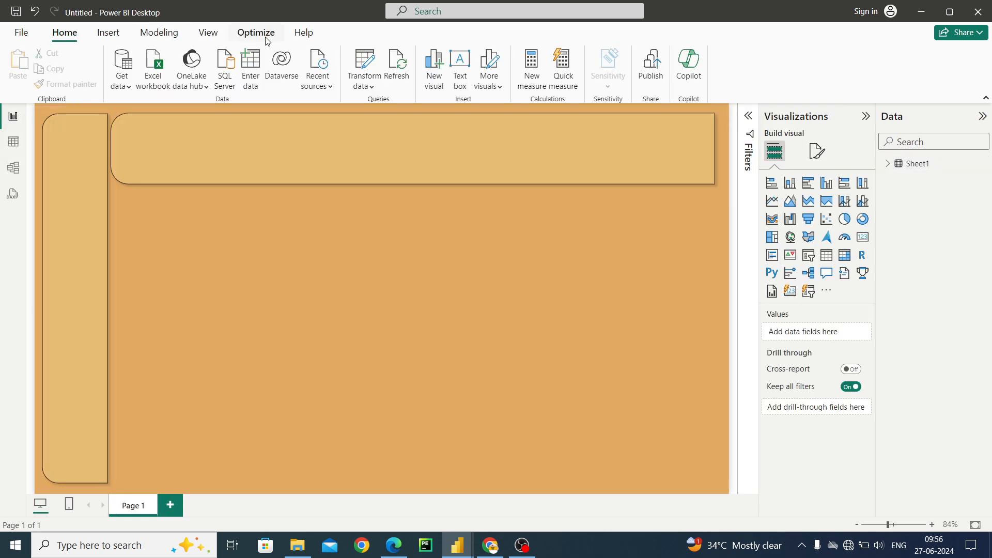
{"action": "left_click", "coordinate": [248, 64]}
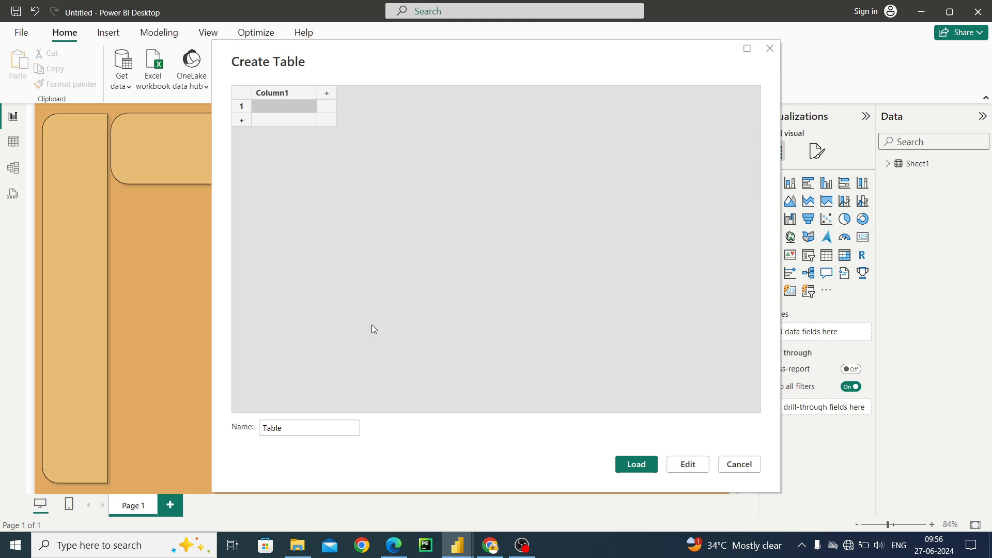
{"action": "double_click", "coordinate": [292, 426]}
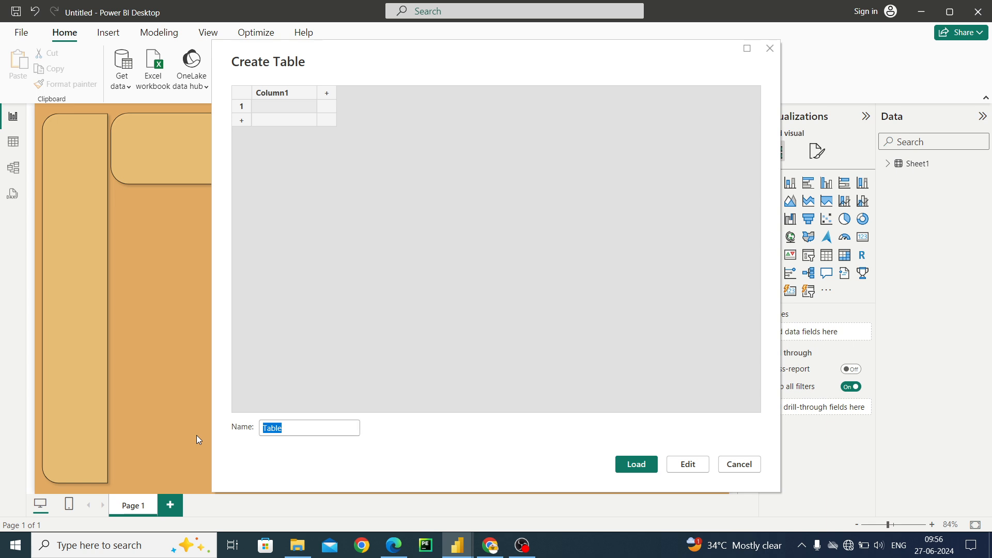
{"action": "type", "text": "Meas"}
{"action": "type", "text": "u"}
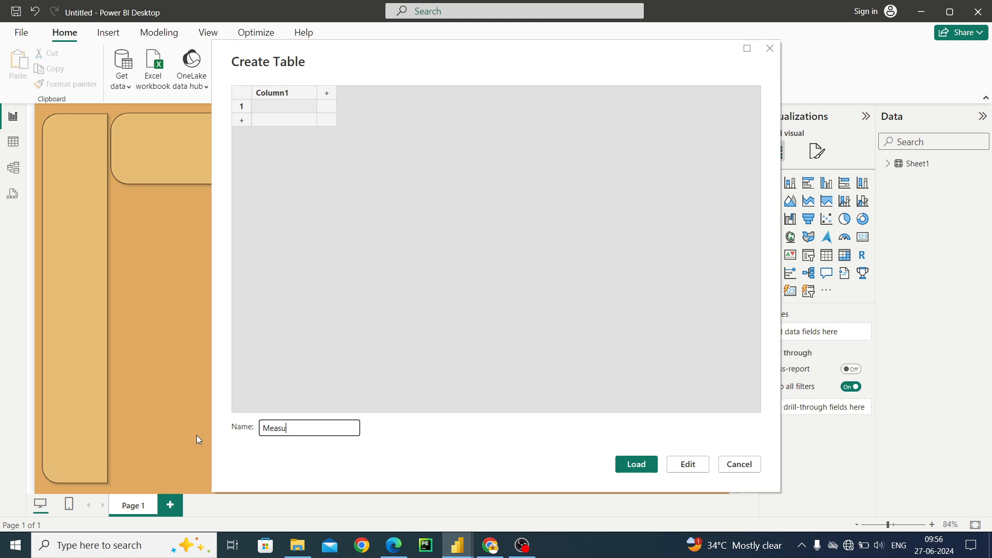
{"action": "type", "text": "re Tavr"}
{"action": "key", "text": "BackSpace"}
{"action": "type", "text": "el"}
{"action": "left_click", "coordinate": [637, 464]}
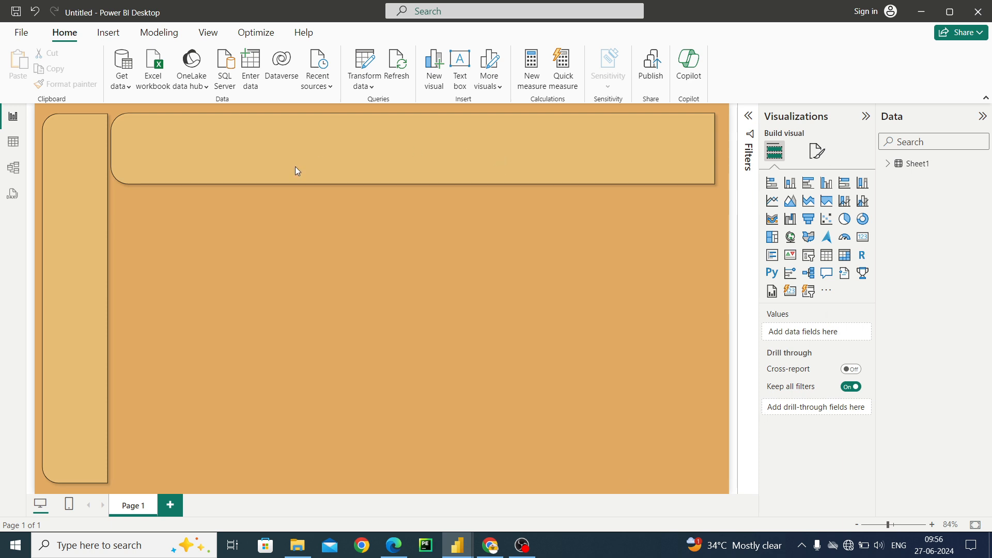
- Add a measure to the Measure Tavel table with the formula Total_revenue = SUM(Sheet1[Revenue (USD)])
{"action": "left_click", "coordinate": [13, 147]}
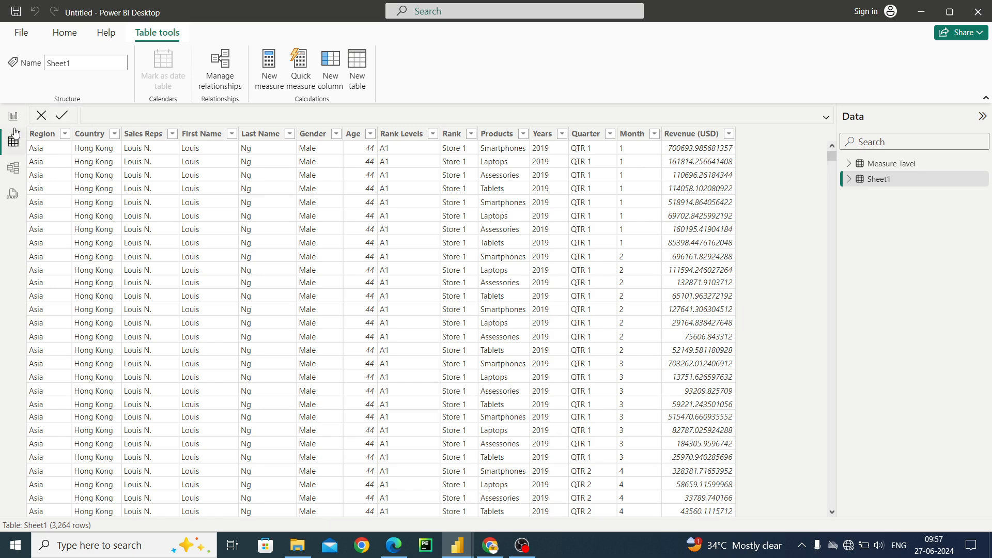
{"action": "left_click", "coordinate": [15, 125]}
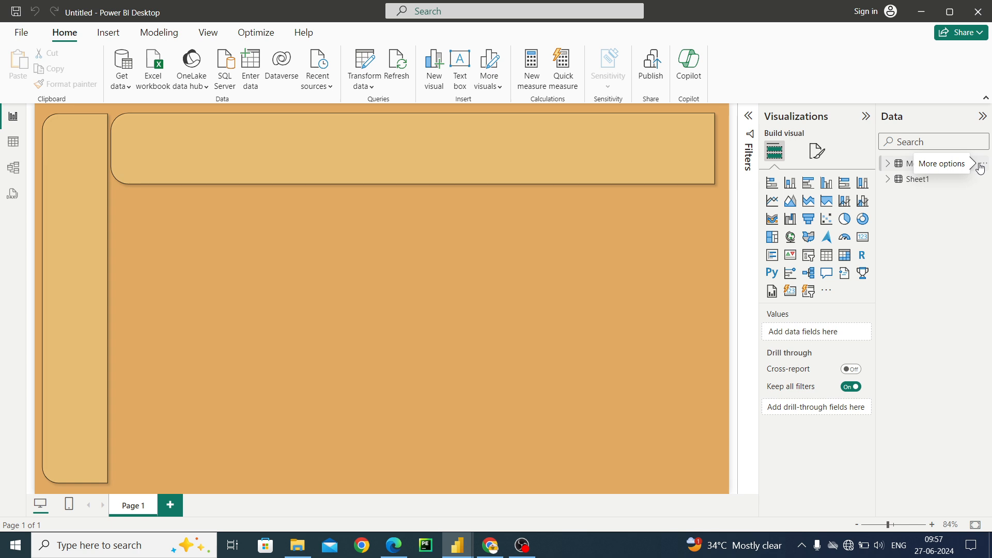
{"action": "left_click", "coordinate": [981, 164]}
{"action": "left_click", "coordinate": [981, 164]}
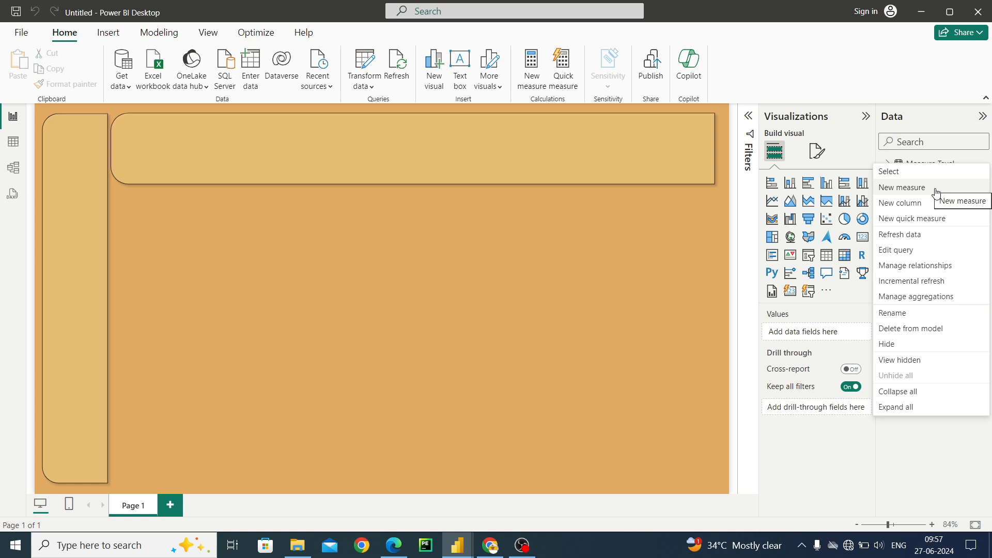
{"action": "left_click", "coordinate": [937, 194]}
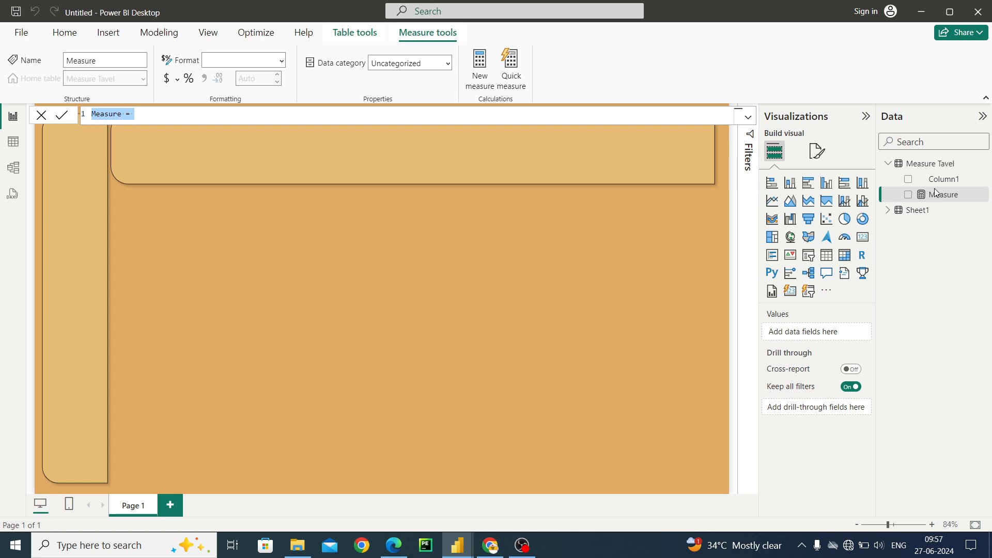
{"action": "type", "text": "T"}
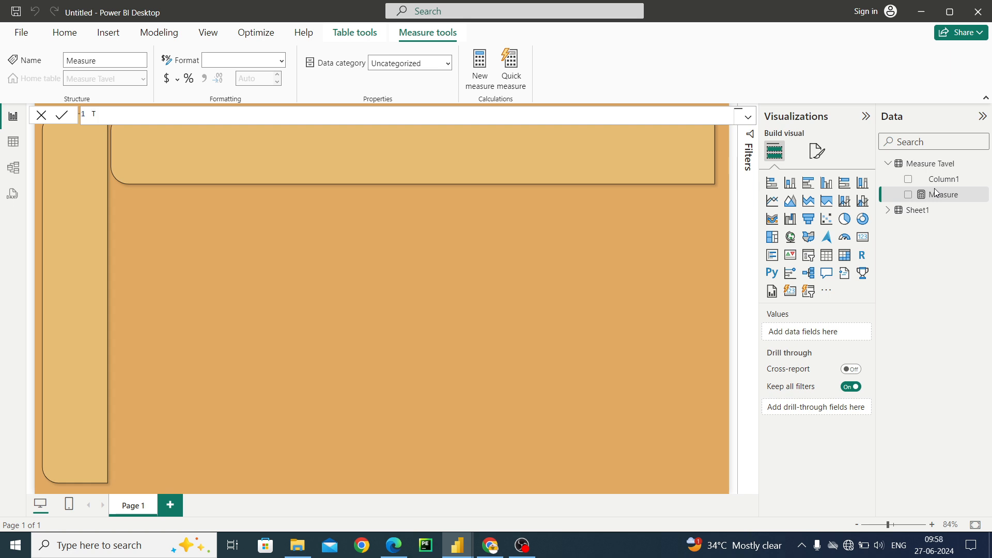
{"action": "type", "text": "otal"}
{"action": "type", "text": "_revenue=sumn"}
{"action": "key", "text": "BackSpace"}
{"action": "key", "text": "Tab"}
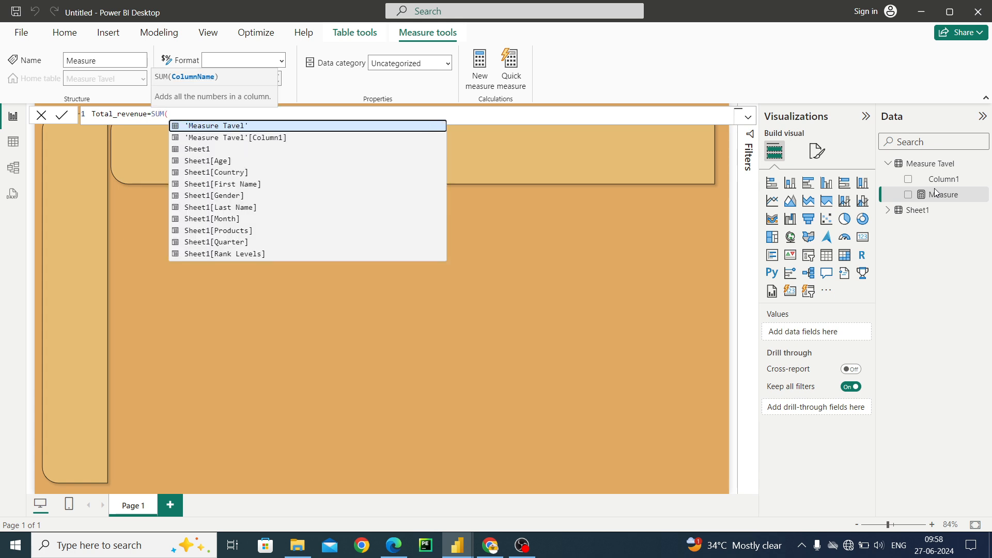
{"action": "type", "text": "rev"}
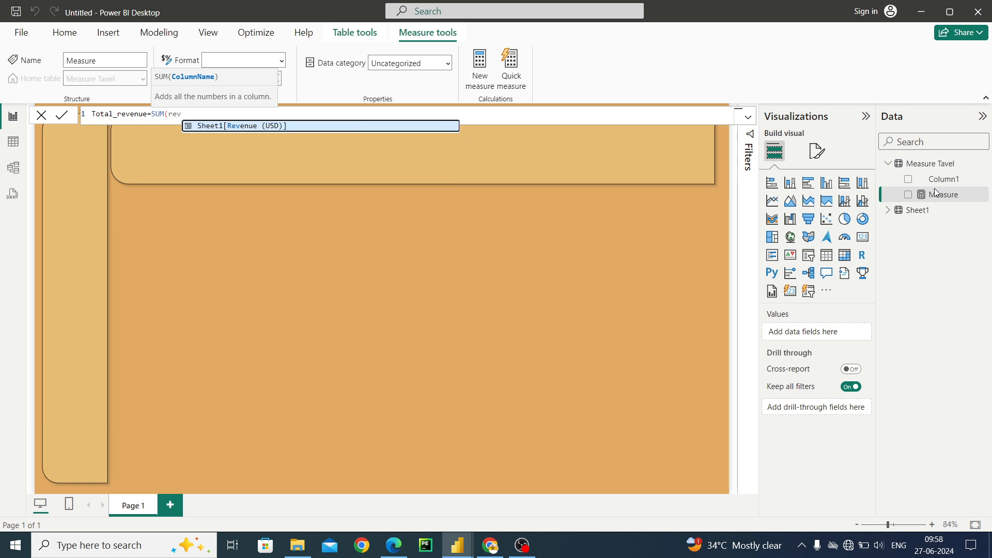
{"action": "key", "text": "Tab"}
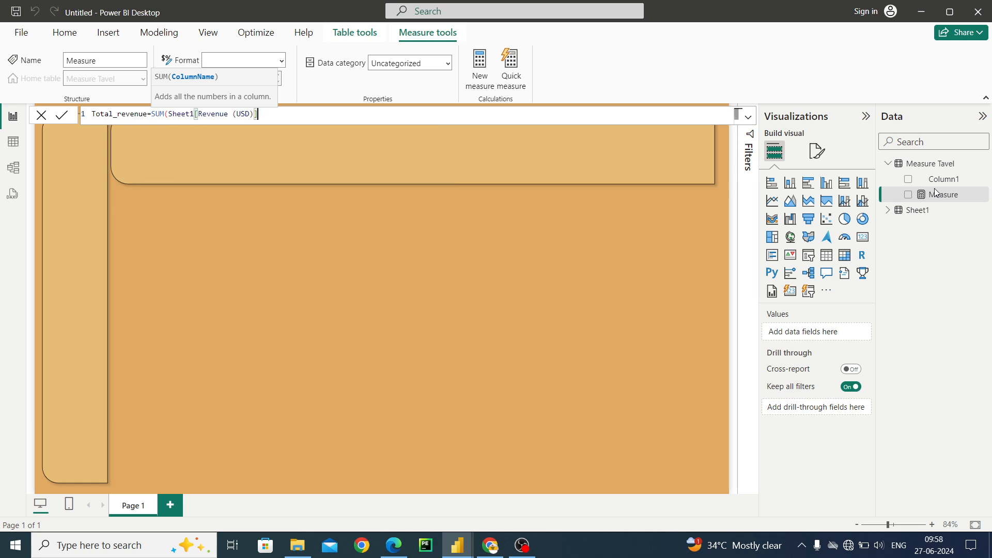
{"action": "type", "text": ")"}
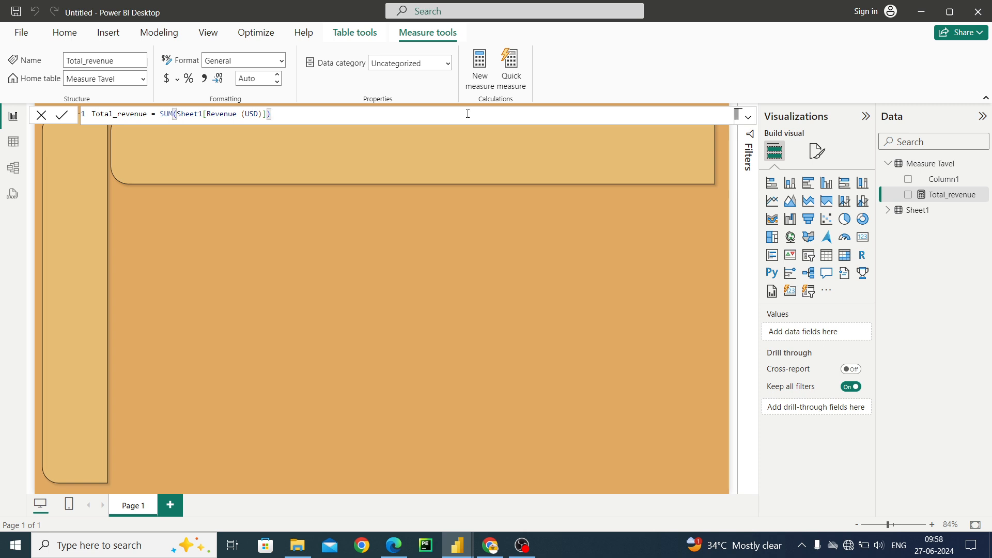
- Add a measure named Average_revenue to the Measure Tavel table, using a copy of the whole Total_revenue formula as its expression
{"action": "key", "text": "ctrl+a"}
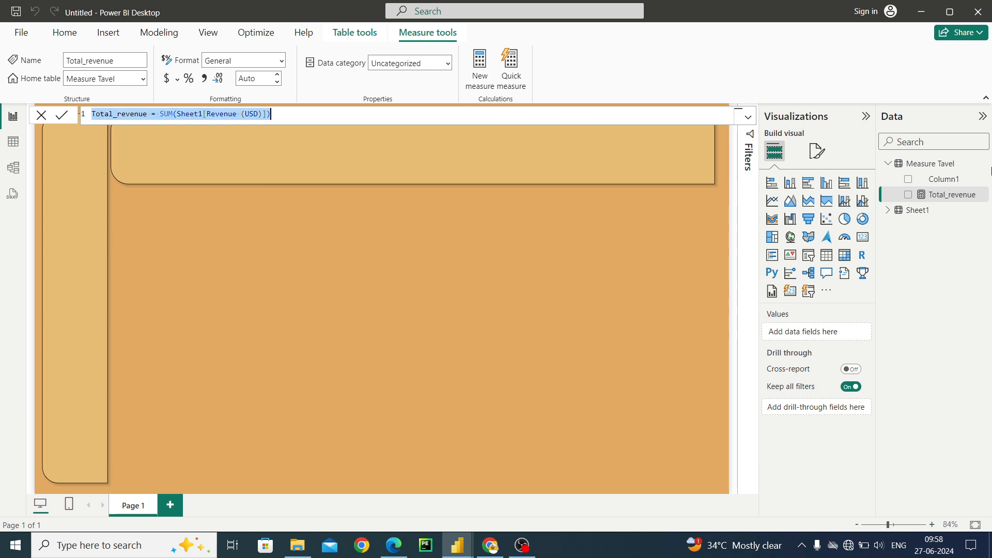
{"action": "left_click", "coordinate": [982, 164]}
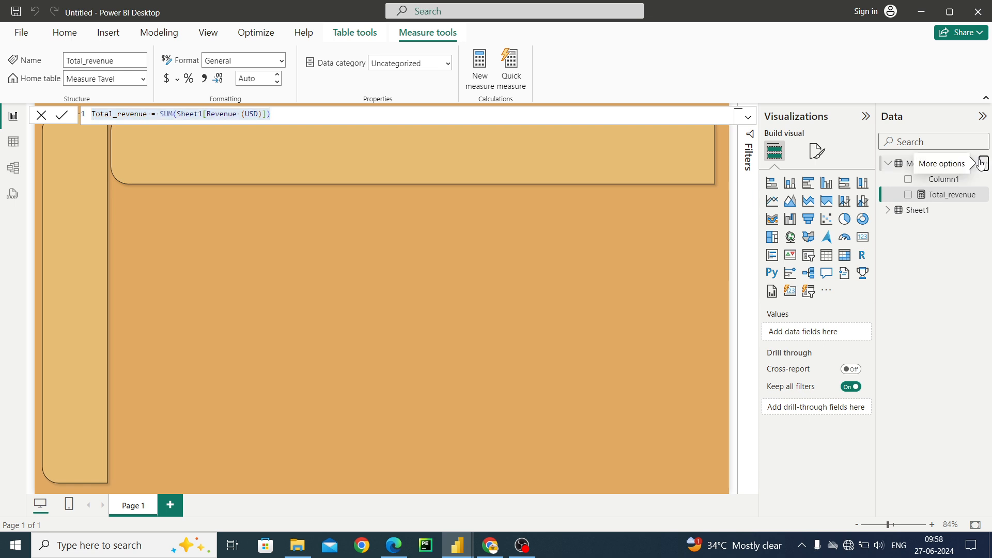
{"action": "left_click", "coordinate": [982, 163]}
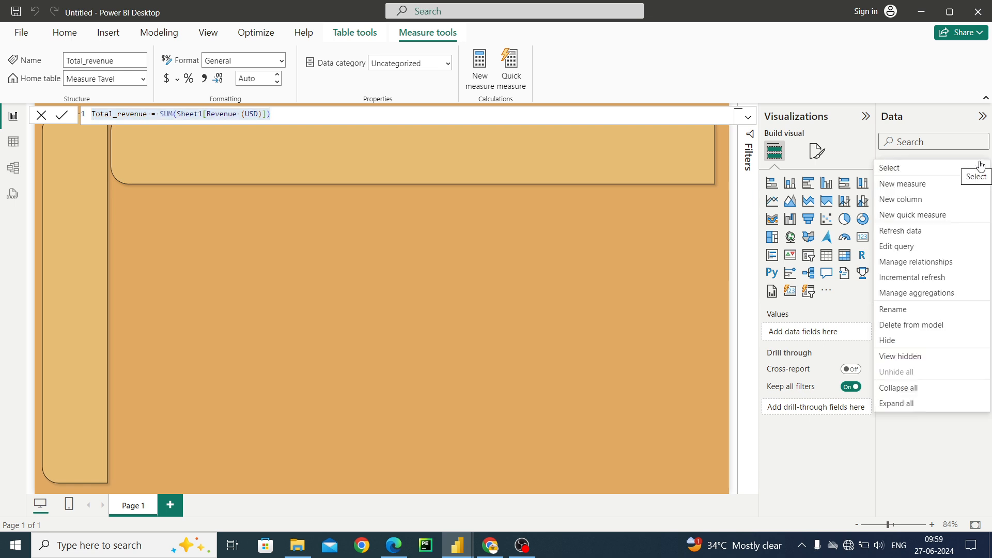
{"action": "left_click", "coordinate": [944, 185]}
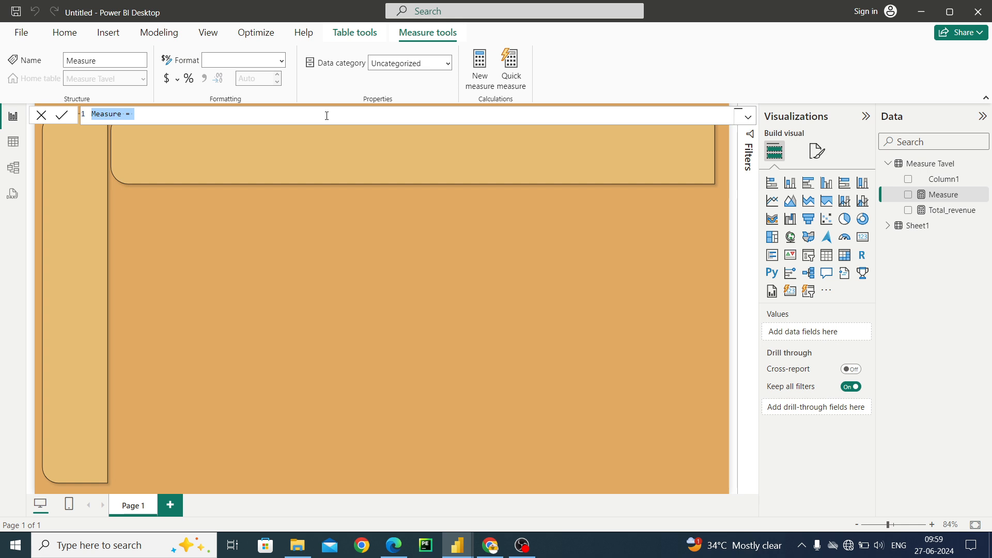
{"action": "type", "text": "Average"}
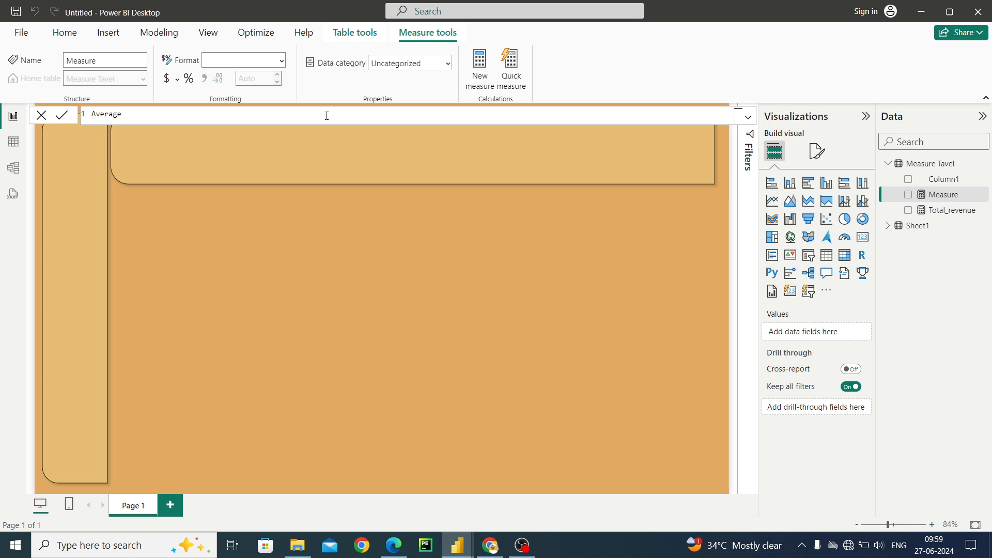
{"action": "type", "text": "_revenue"}
{"action": "type", "text": "=Total_revenue = SUM(Sheet1[Revenue (USD)])"}
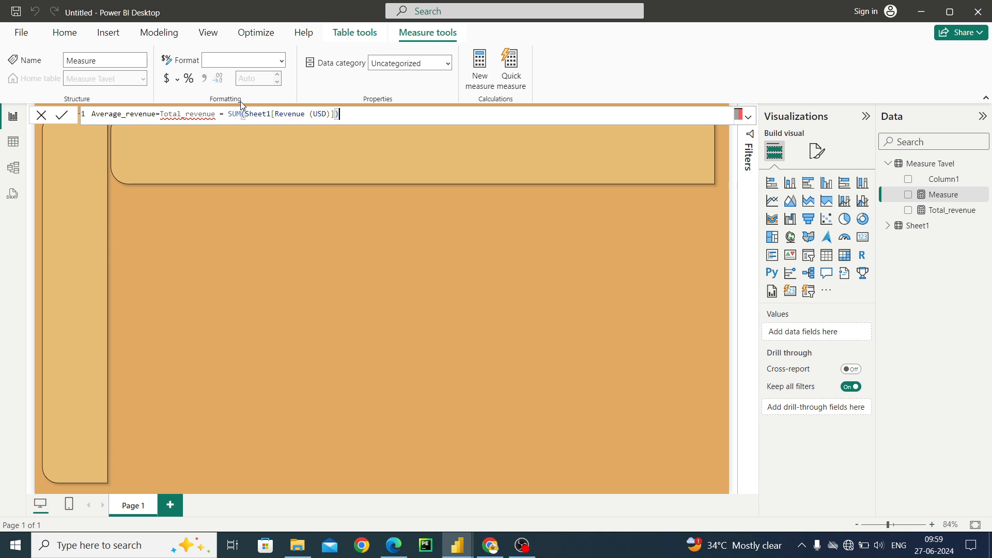
- Remove the copied Total_revenue name and its equals sign from the Average_revenue expression
{"action": "left_click", "coordinate": [225, 114]}
{"action": "key", "text": "BackSpace"}
{"action": "key", "text": "BackSpace"}
{"action": "key", "text": "BackSpace"}
{"action": "key", "text": "BackSpace"}
{"action": "key", "text": "BackSpace"}
{"action": "key", "text": "BackSpace"}
{"action": "key", "text": "BackSpace"}
{"action": "key", "text": "BackSpace"}
{"action": "key", "text": "BackSpace"}
{"action": "key", "text": "BackSpace"}
{"action": "key", "text": "BackSpace"}
{"action": "key", "text": "BackSpace"}
{"action": "key", "text": "BackSpace"}
{"action": "key", "text": "BackSpace"}
{"action": "key", "text": "BackSpace"}
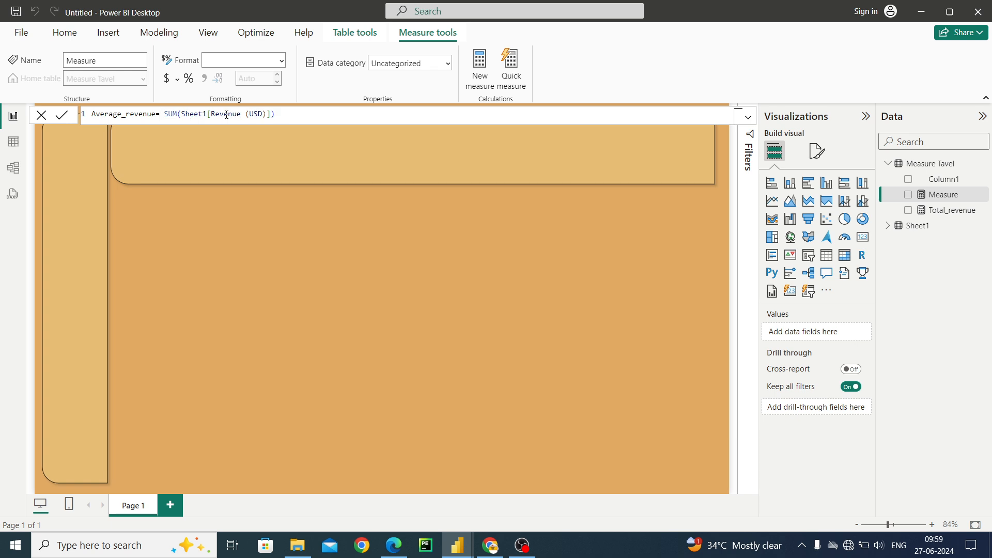
- Replace SUM with AVERAGE in the Average_revenue formula and commit the measure
{"action": "key", "text": "End"}
{"action": "double_click", "coordinate": [178, 115]}
{"action": "type", "text": "SU"}
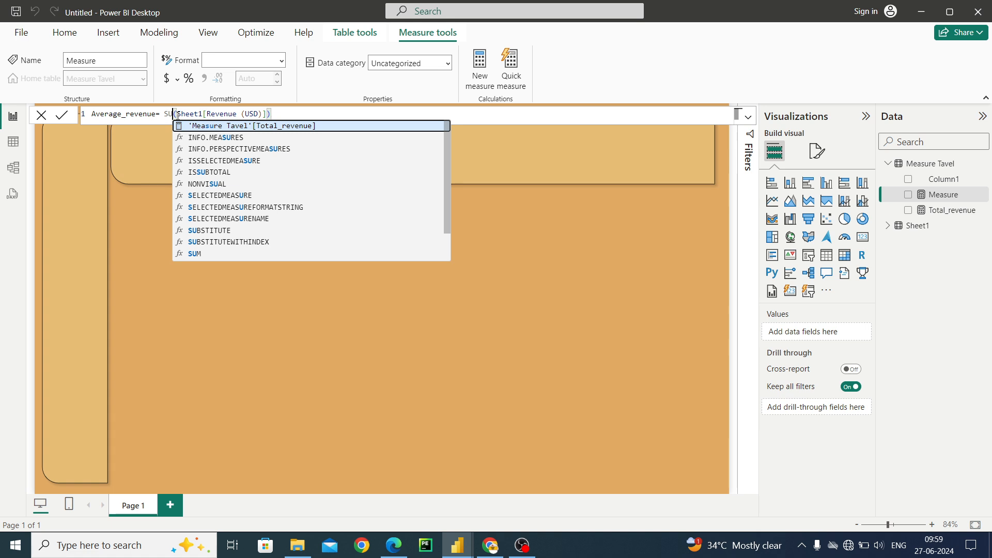
{"action": "key", "text": "BackSpace"}
{"action": "key", "text": "BackSpace"}
{"action": "type", "text": "AVERAGE"}
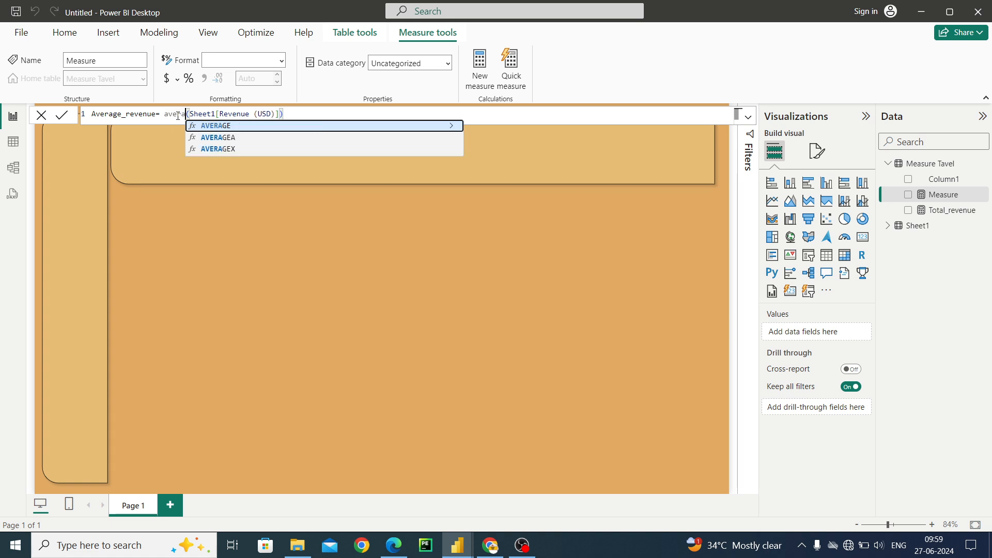
{"action": "key", "text": "Tab"}
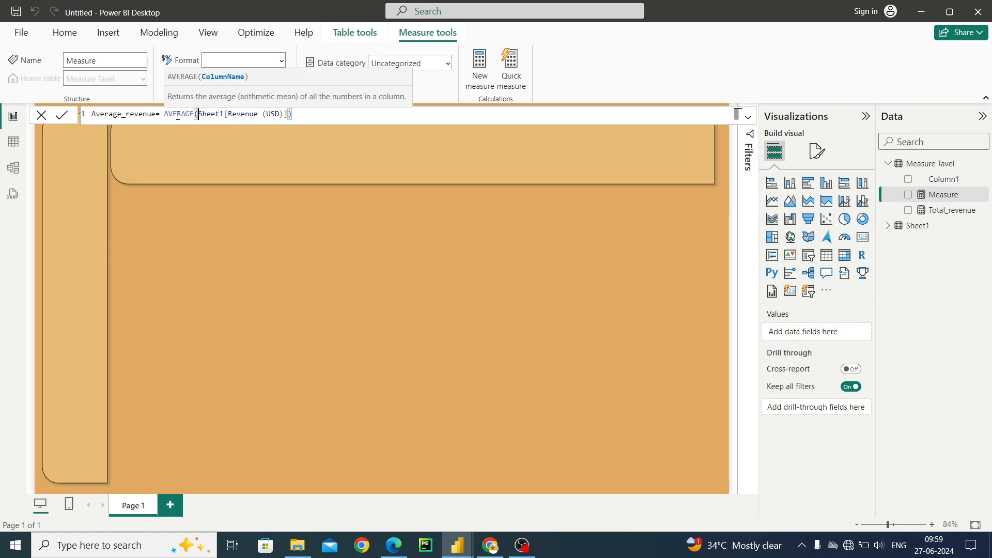
{"action": "key", "text": "Return"}
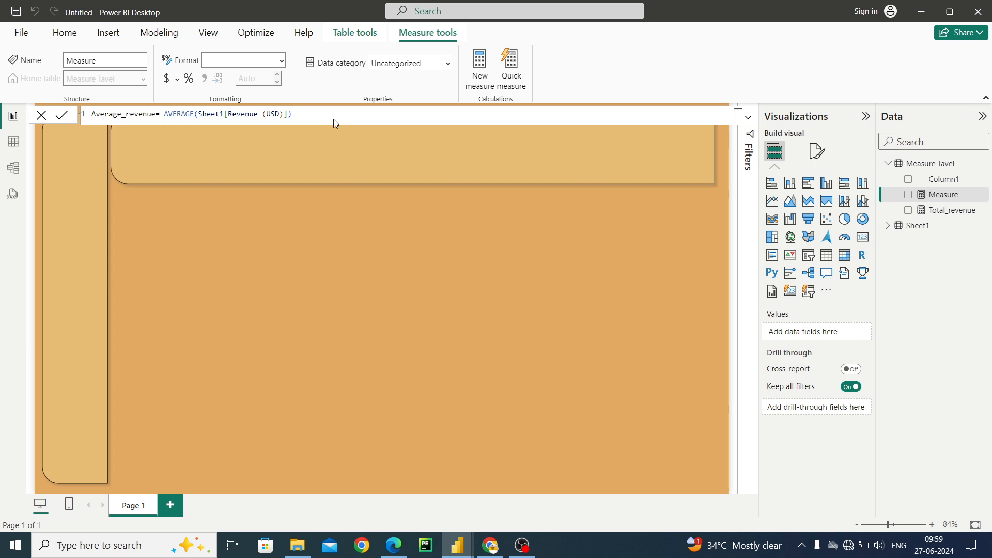
{"action": "key", "text": "Return"}
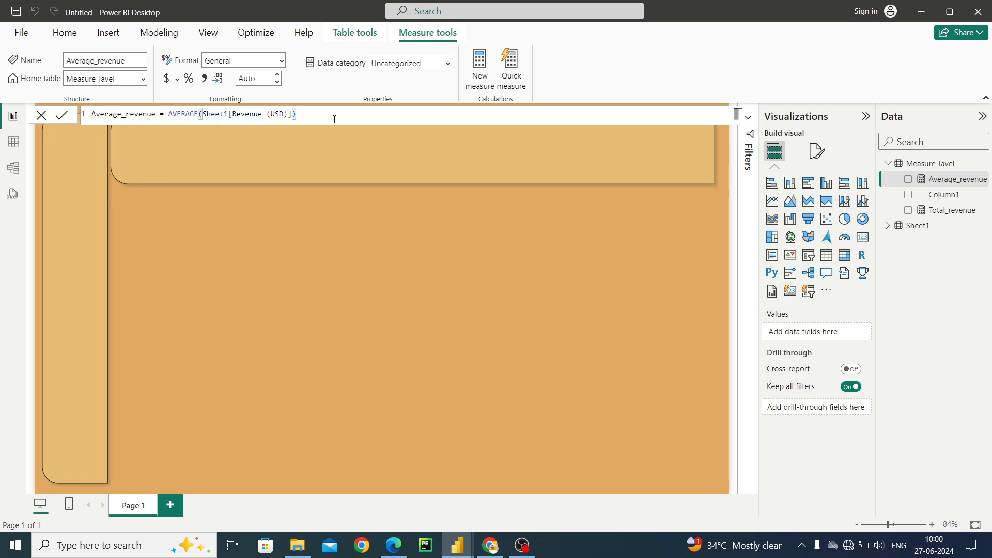
{"action": "key", "text": "Return"}
- Add a measure named Total_transc to the Measure Tavel table, using a copy of the whole Total_revenue formula as its expression
{"action": "left_click", "coordinate": [985, 164]}
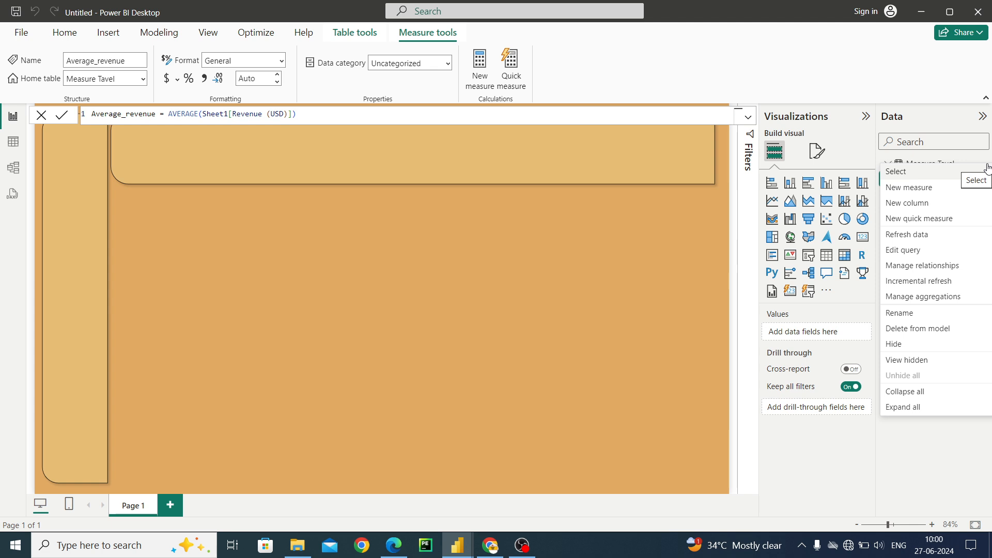
{"action": "left_click", "coordinate": [908, 190]}
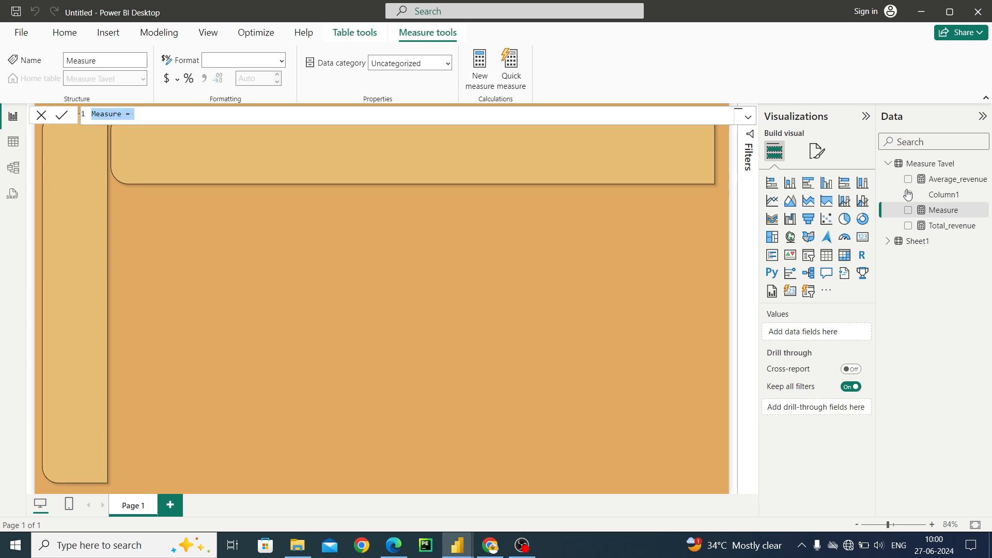
{"action": "type", "text": "T"}
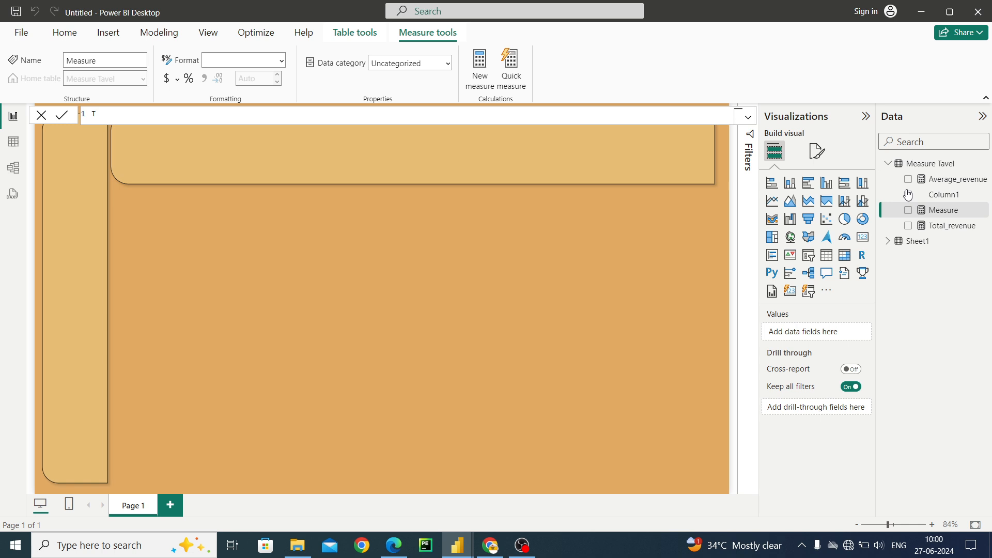
{"action": "type", "text": "otal_trans"}
{"action": "type", "text": "ct"}
{"action": "type", "text": "Total_revenue = SUM(Sheet1[Revenue (USD)])"}
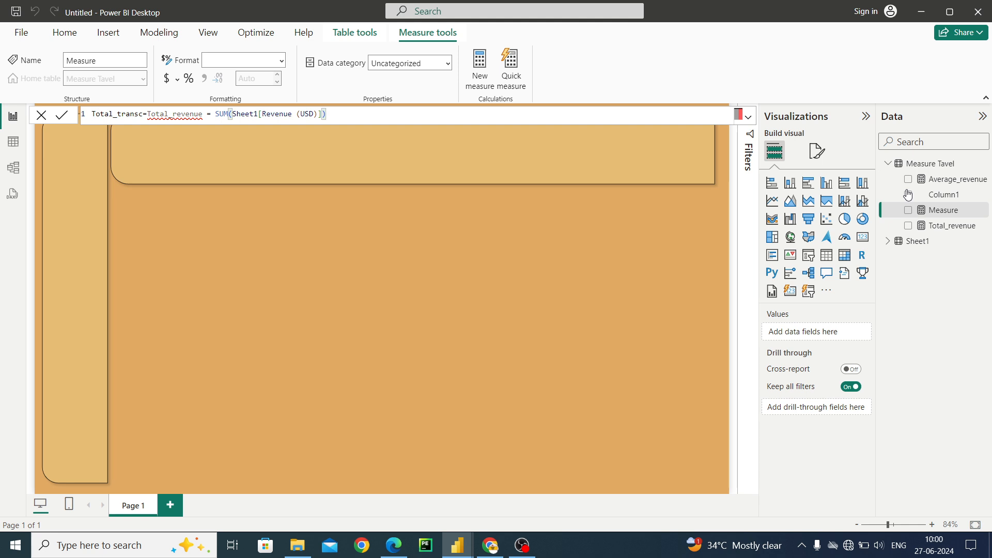
- Remove the copied Total_revenue name and its equals sign from the Total_transc expression
{"action": "double_click", "coordinate": [227, 113]}
{"action": "key", "text": "End"}
{"action": "key", "text": "Left"}
{"action": "key", "text": "Left"}
{"action": "key", "text": "Left"}
{"action": "key", "text": "Left"}
{"action": "key", "text": "Left"}
{"action": "key", "text": "Left"}
{"action": "key", "text": "Left"}
{"action": "key", "text": "Left"}
{"action": "key", "text": "Left"}
{"action": "key", "text": "Left"}
{"action": "key", "text": "Left"}
{"action": "key", "text": "Left"}
{"action": "key", "text": "Left"}
{"action": "key", "text": "Left"}
{"action": "key", "text": "Left"}
{"action": "key", "text": "Left"}
{"action": "key", "text": "Left"}
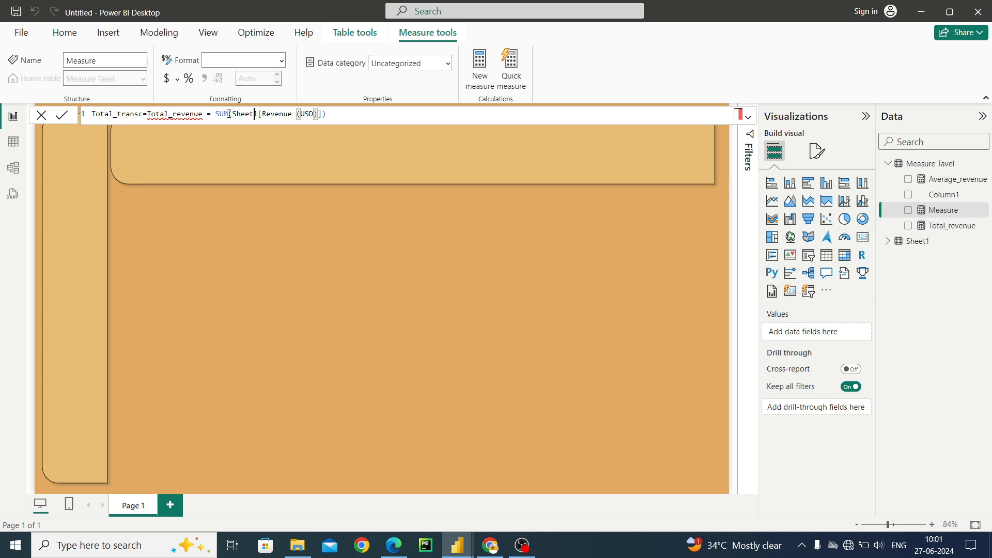
{"action": "double_click", "coordinate": [228, 113]}
{"action": "key", "text": "Left"}
{"action": "key", "text": "BackSpace"}
{"action": "key", "text": "BackSpace"}
{"action": "key", "text": "BackSpace"}
{"action": "key", "text": "BackSpace"}
{"action": "key", "text": "BackSpace"}
{"action": "key", "text": "BackSpace"}
{"action": "key", "text": "BackSpace"}
{"action": "key", "text": "BackSpace"}
{"action": "key", "text": "BackSpace"}
{"action": "key", "text": "BackSpace"}
{"action": "key", "text": "BackSpace"}
{"action": "key", "text": "BackSpace"}
{"action": "key", "text": "BackSpace"}
{"action": "key", "text": "BackSpace"}
{"action": "key", "text": "BackSpace"}
{"action": "key", "text": "BackSpace"}
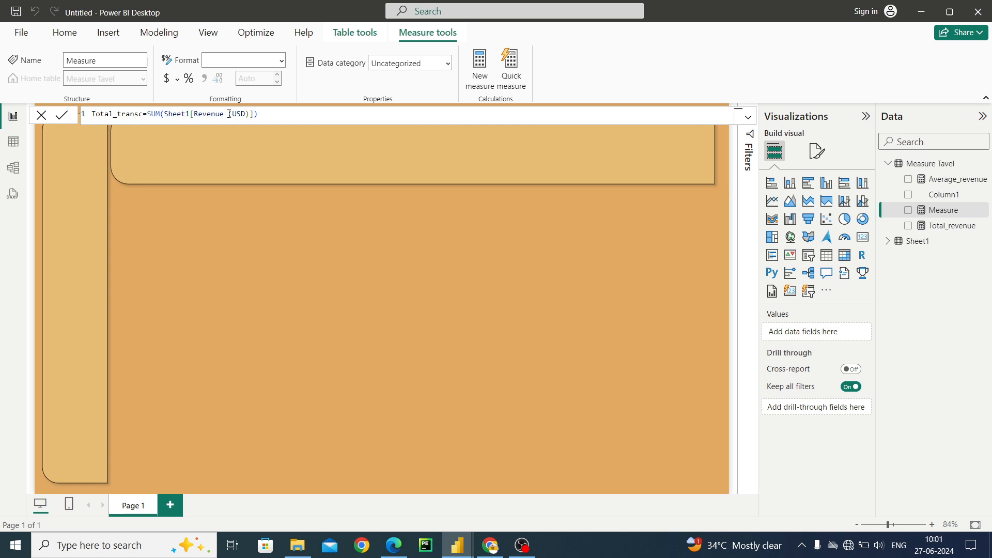
- Replace SUM with the COUNT function in the Total_transc formula
{"action": "key", "text": "Right"}
{"action": "key", "text": "Right"}
{"action": "key", "text": "Right"}
{"action": "key", "text": "BackSpace"}
{"action": "key", "text": "BackSpace"}
{"action": "key", "text": "BackSpace"}
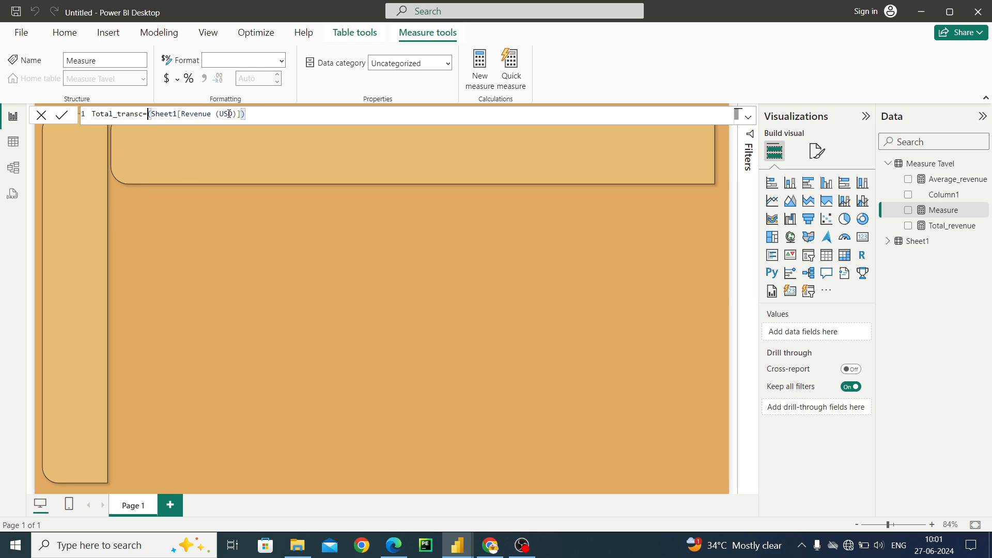
{"action": "type", "text": "coun"}
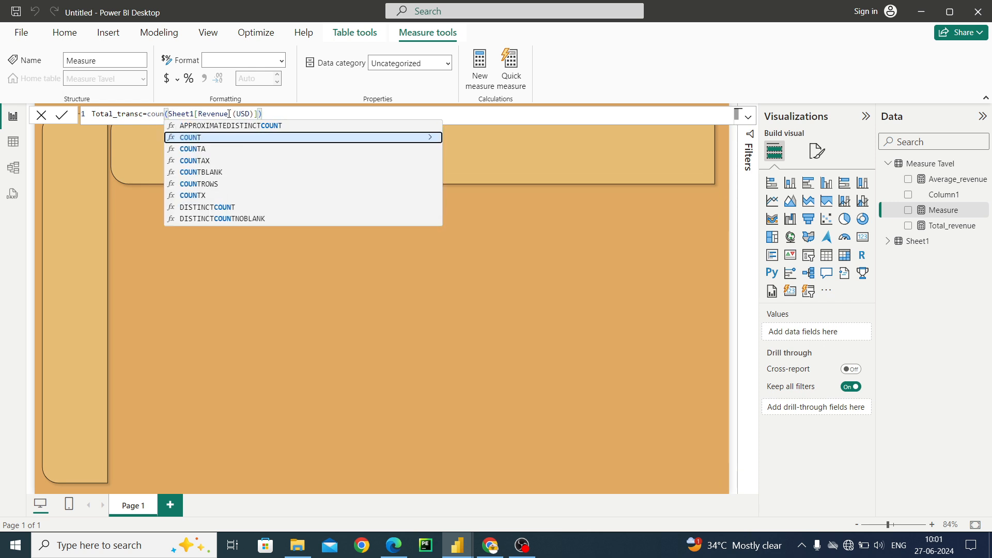
{"action": "key", "text": "Tab"}
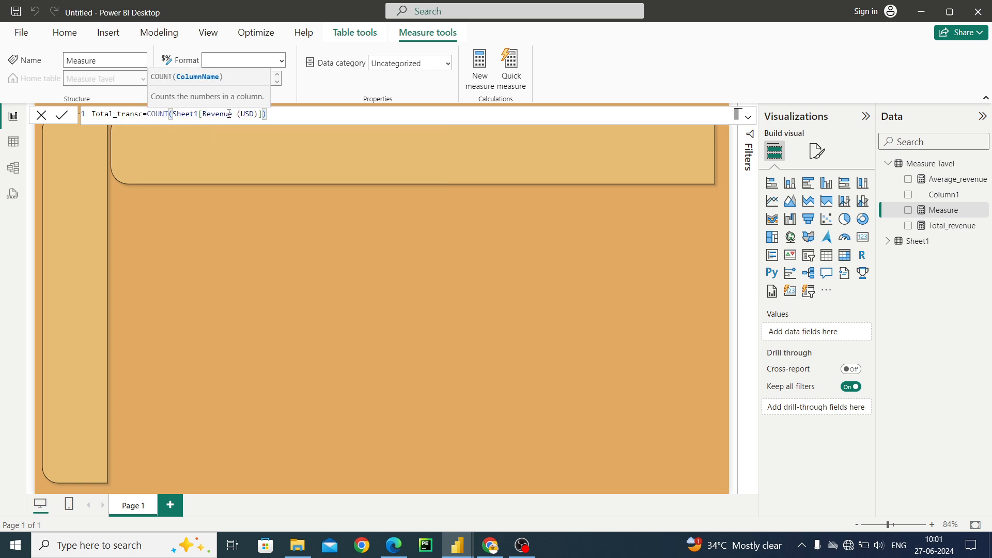
- Replace the Revenue (USD) column with Sheet1[First Name] in the Total_transc formula and commit the measure
{"action": "left_click", "coordinate": [262, 115]}
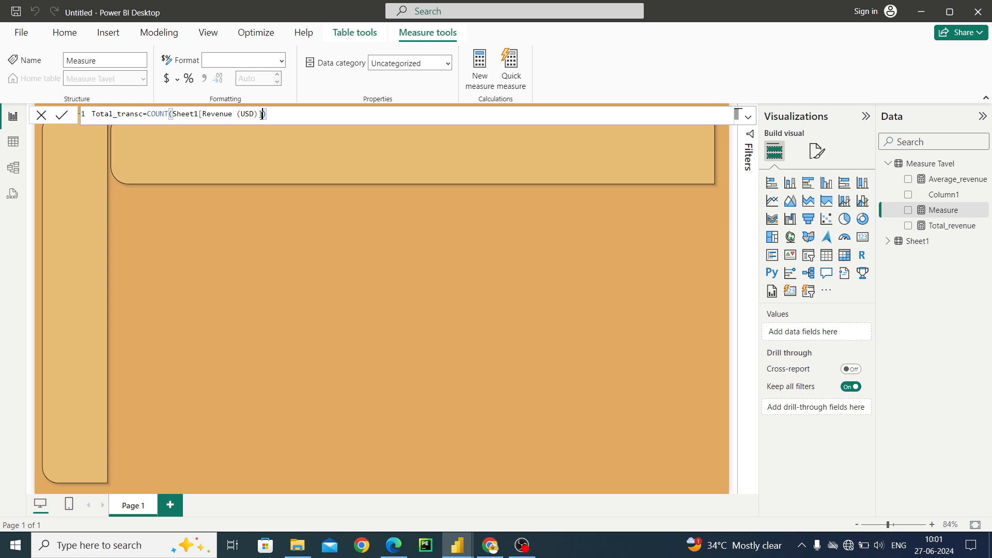
{"action": "key", "text": "BackSpace"}
{"action": "key", "text": "BackSpace"}
{"action": "key", "text": "BackSpace"}
{"action": "key", "text": "BackSpace"}
{"action": "key", "text": "BackSpace"}
{"action": "key", "text": "BackSpace"}
{"action": "key", "text": "BackSpace"}
{"action": "key", "text": "BackSpace"}
{"action": "key", "text": "BackSpace"}
{"action": "key", "text": "BackSpace"}
{"action": "key", "text": "BackSpace"}
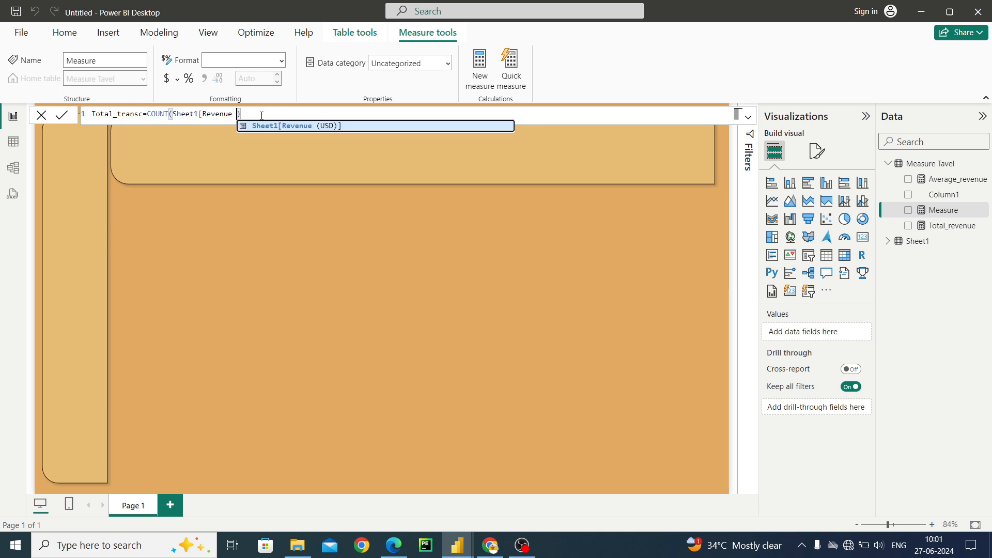
{"action": "key", "text": "BackSpace"}
{"action": "key", "text": "BackSpace"}
{"action": "key", "text": "BackSpace"}
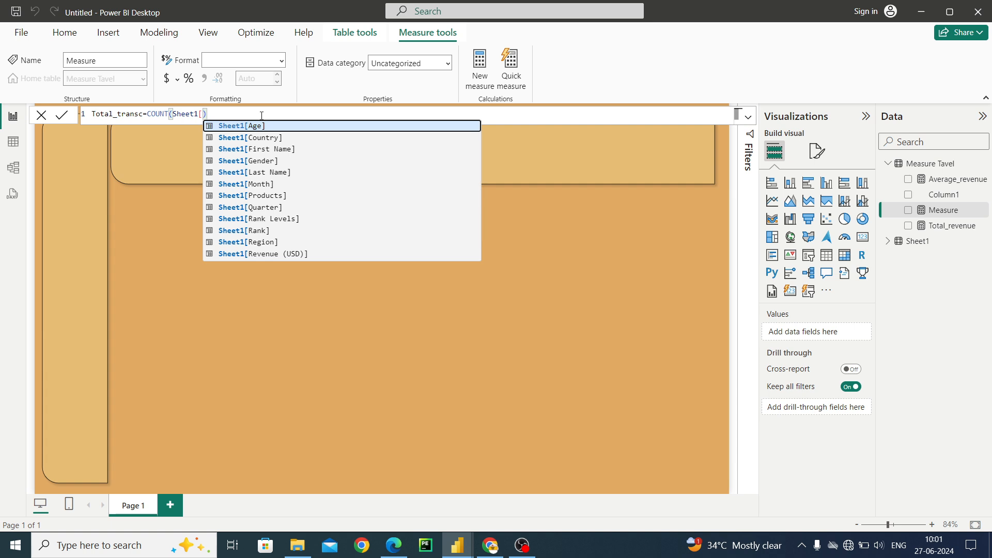
{"action": "key", "text": "Down"}
{"action": "key", "text": "Down"}
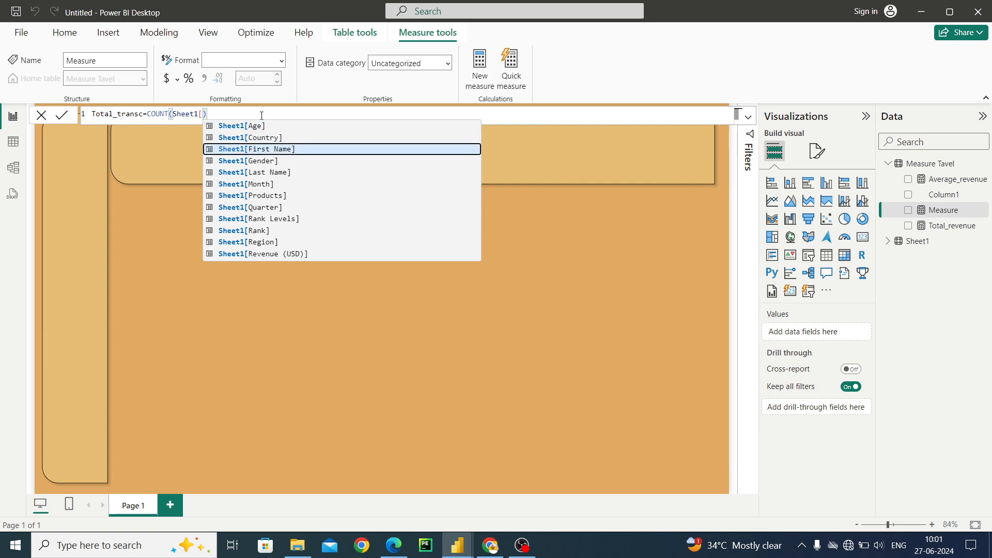
{"action": "key", "text": "Tab"}
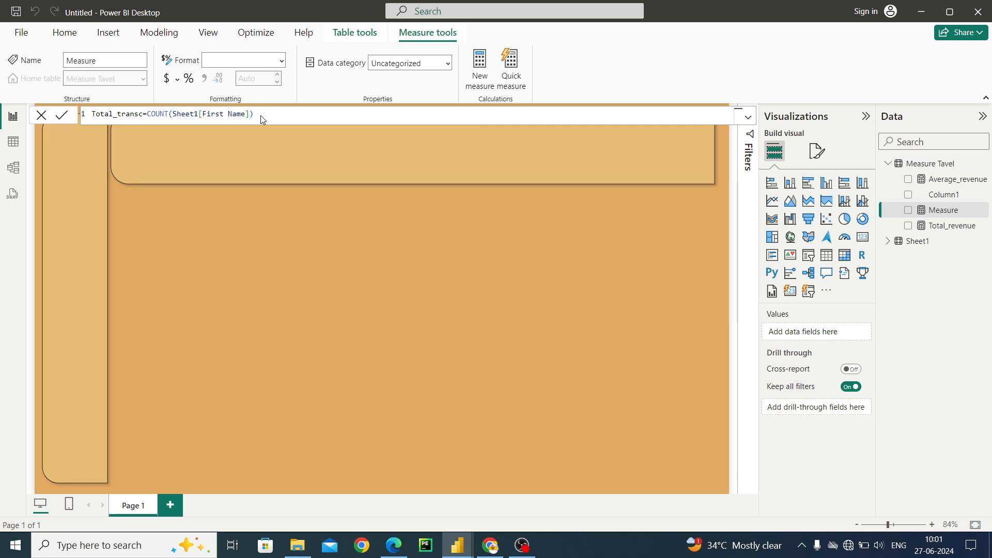
{"action": "key", "text": "Return"}
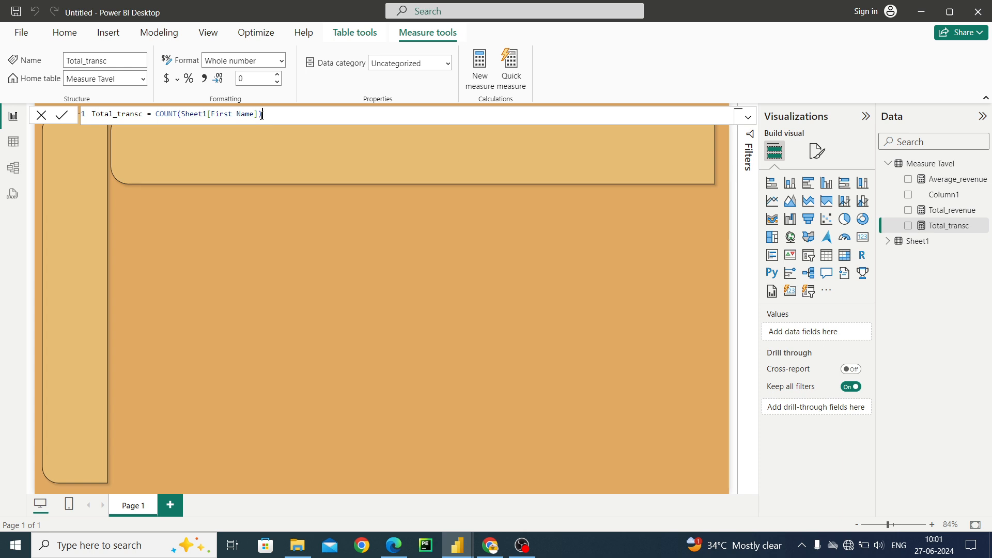
{"action": "left_click", "coordinate": [262, 115]}
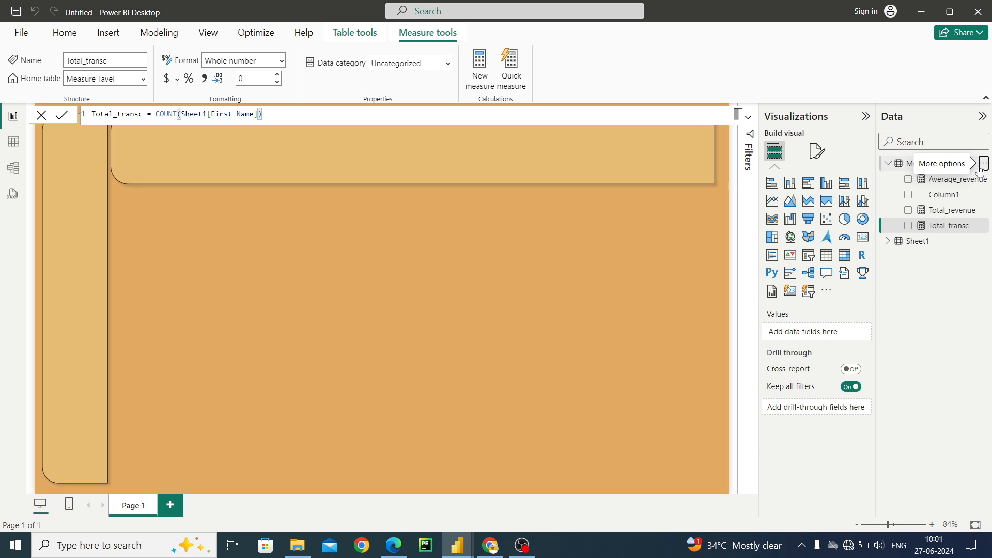
- Add a measure named Total_country to the Measure Tavel table, using a copy of the whole Total_revenue formula as its expression
{"action": "left_click", "coordinate": [982, 164]}
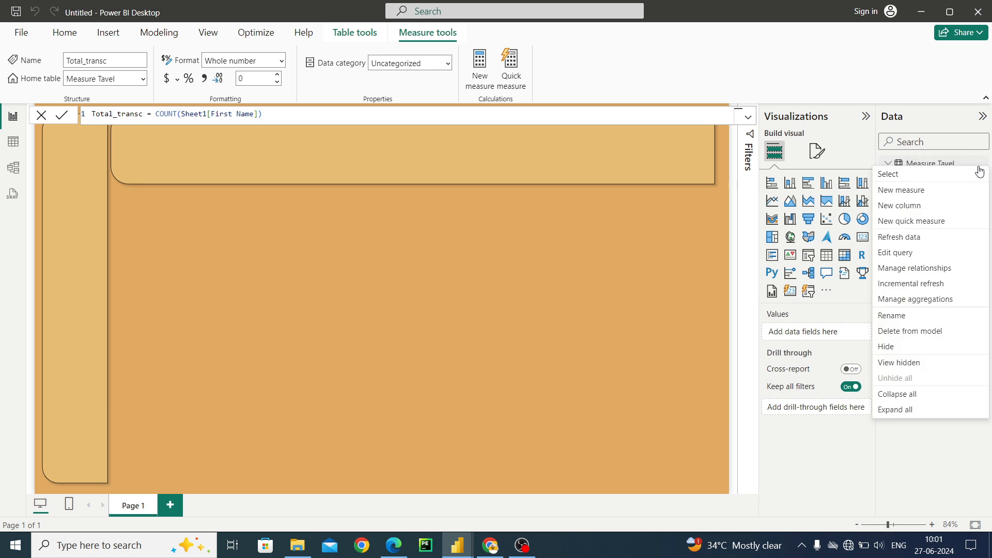
{"action": "left_click", "coordinate": [928, 192]}
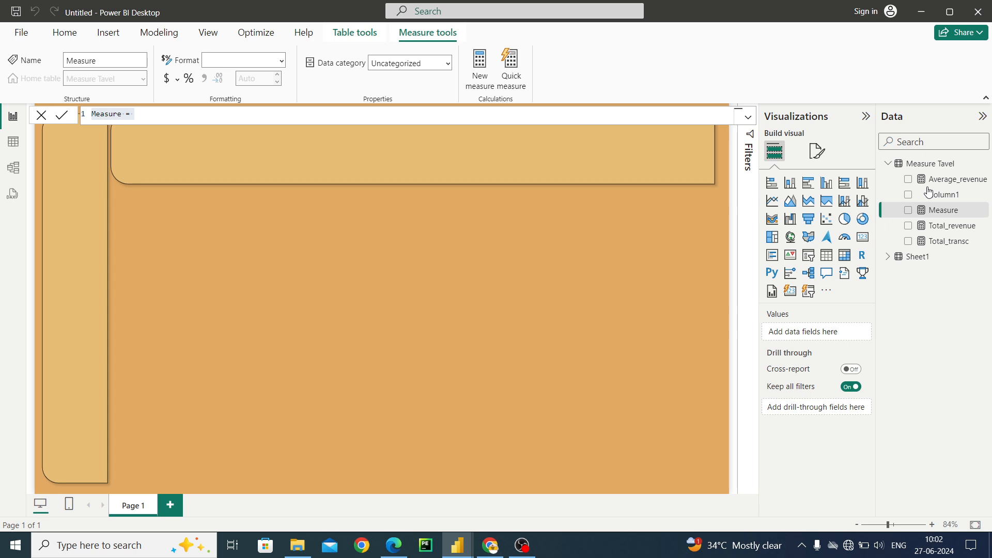
{"action": "type", "text": "Total_country="}
{"action": "type", "text": "Total_revenue = SUM(Sheet1[Revenue (USD)])"}
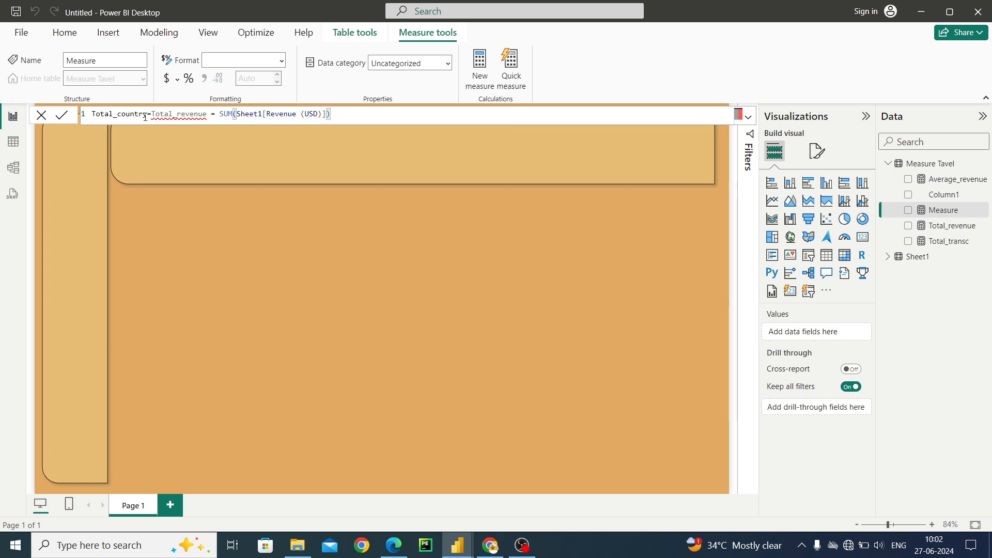
- Remove the copied Total_revenue name and its equals sign from the Total_country expression
{"action": "left_click", "coordinate": [218, 113]}
{"action": "key", "text": "BackSpace"}
{"action": "key", "text": "BackSpace"}
{"action": "key", "text": "BackSpace"}
{"action": "key", "text": "BackSpace"}
{"action": "key", "text": "BackSpace"}
{"action": "key", "text": "BackSpace"}
{"action": "key", "text": "BackSpace"}
{"action": "key", "text": "BackSpace"}
{"action": "key", "text": "BackSpace"}
{"action": "key", "text": "BackSpace"}
{"action": "key", "text": "BackSpace"}
{"action": "key", "text": "BackSpace"}
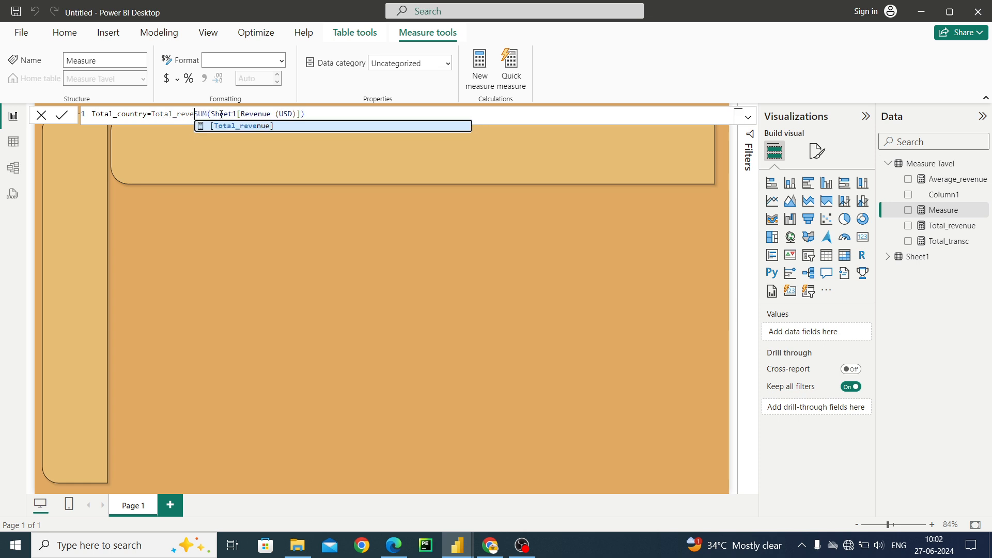
{"action": "key", "text": "BackSpace"}
{"action": "key", "text": "BackSpace"}
{"action": "key", "text": "BackSpace"}
{"action": "key", "text": "BackSpace"}
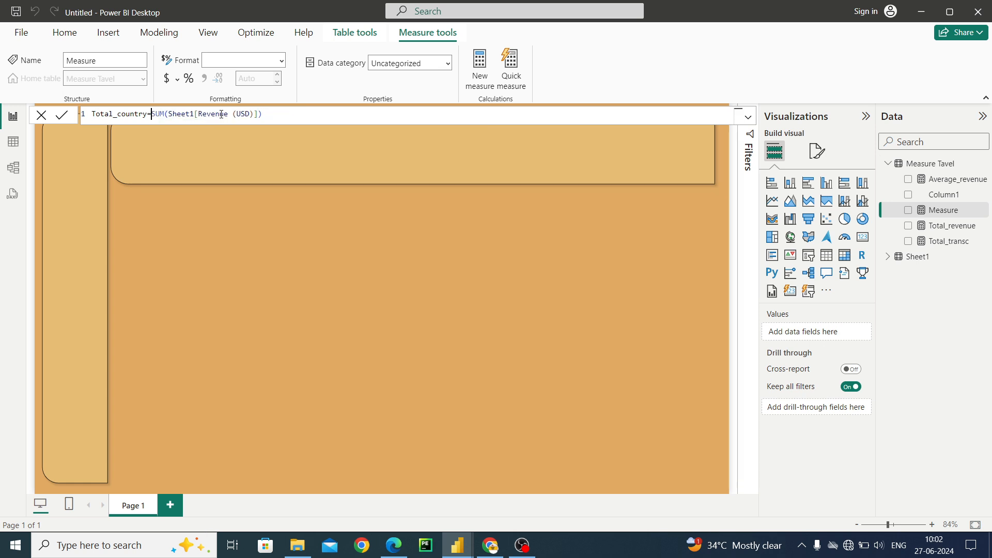
- Replace SUM with the COUNT function in the Total_country formula
{"action": "key", "text": "Right"}
{"action": "key", "text": "Right"}
{"action": "key", "text": "Right"}
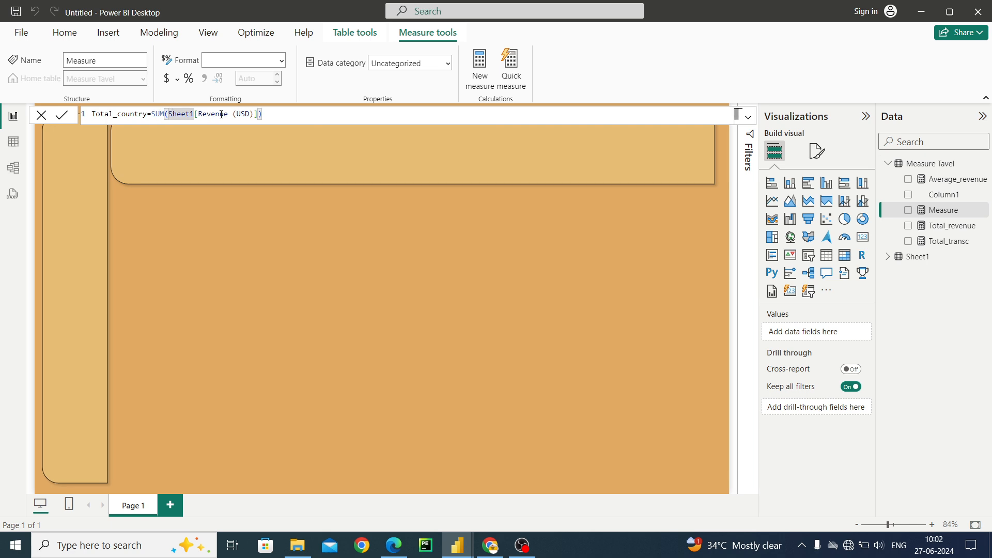
{"action": "key", "text": "Left"}
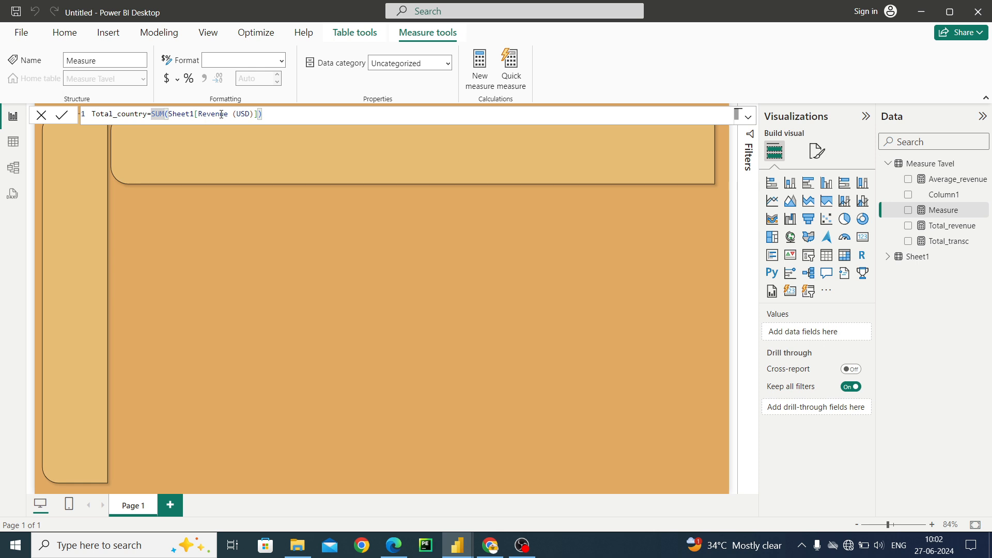
{"action": "key", "text": "BackSpace"}
{"action": "key", "text": "BackSpace"}
{"action": "key", "text": "BackSpace"}
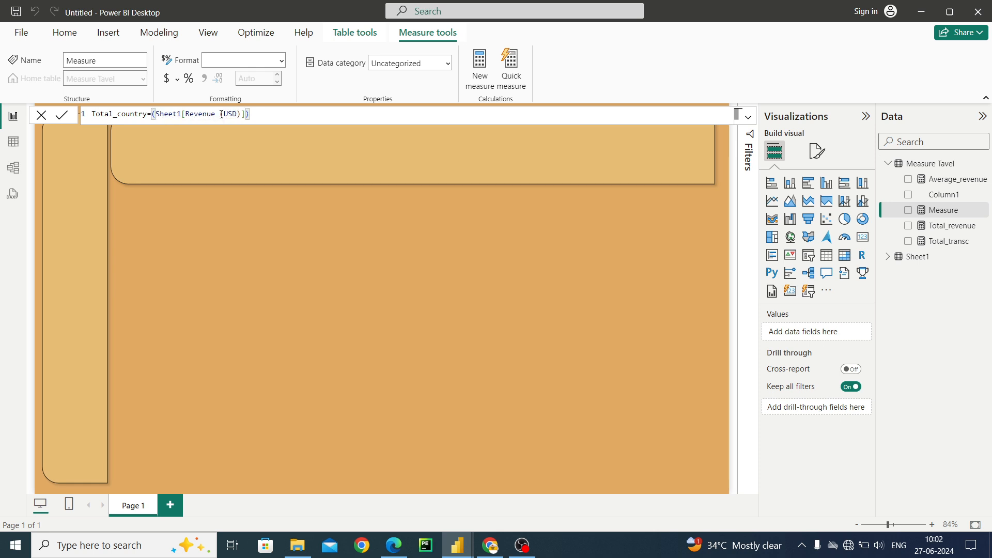
{"action": "type", "text": "COUNT"}
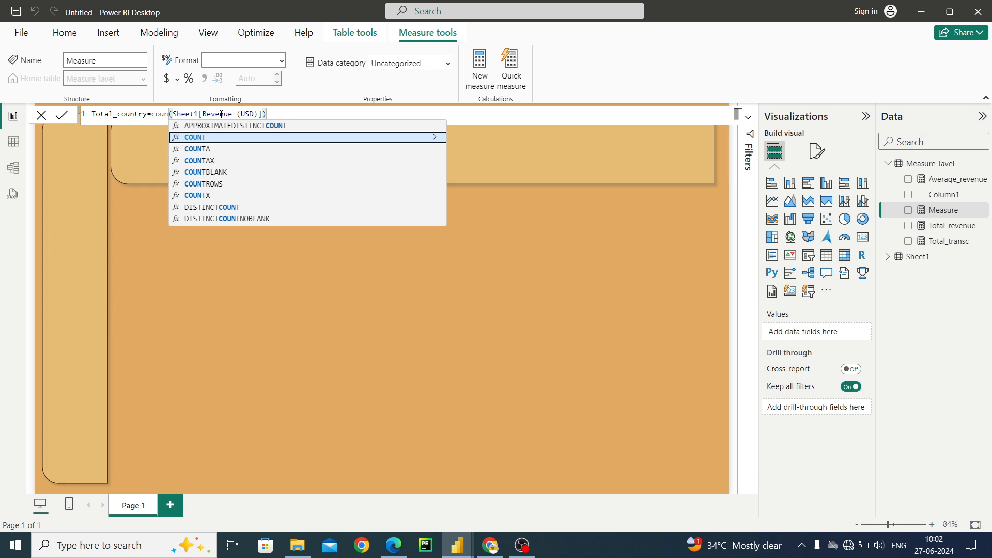
{"action": "key", "text": "Right"}
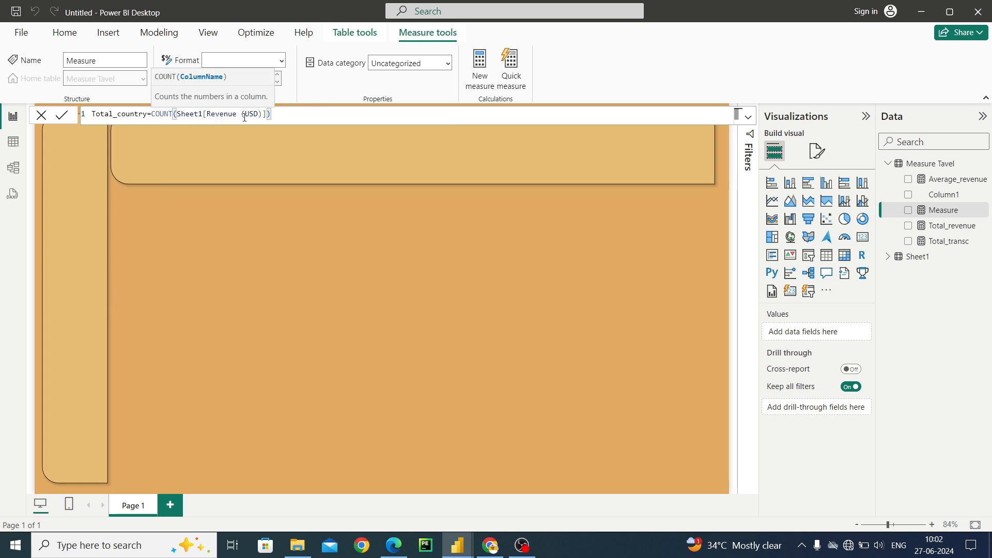
- Replace the Revenue (USD) column with Sheet1[Country] in the Total_country formula and commit the measure
{"action": "left_click", "coordinate": [267, 114]}
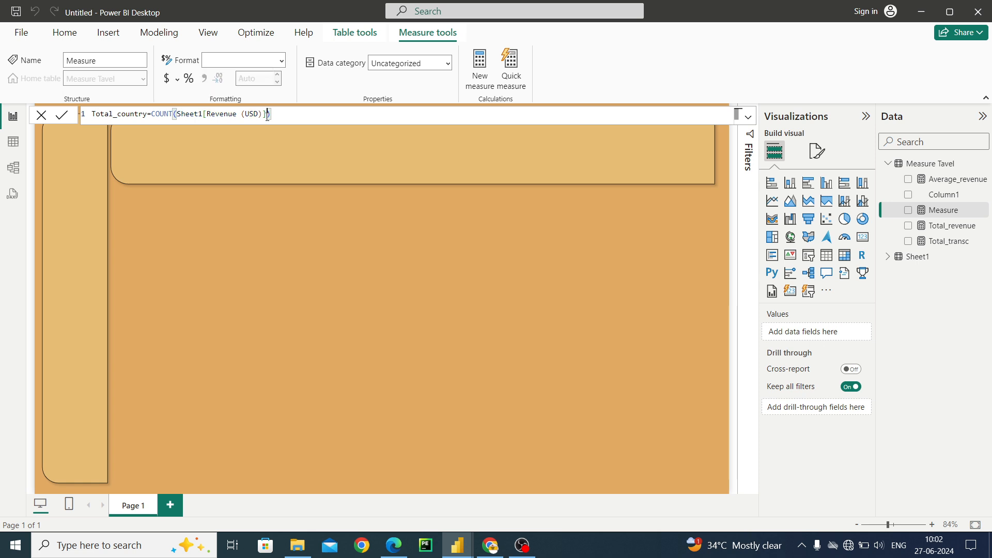
{"action": "key", "text": "BackSpace"}
{"action": "key", "text": "BackSpace"}
{"action": "key", "text": "BackSpace"}
{"action": "key", "text": "BackSpace"}
{"action": "key", "text": "BackSpace"}
{"action": "key", "text": "BackSpace"}
{"action": "key", "text": "BackSpace"}
{"action": "key", "text": "BackSpace"}
{"action": "key", "text": "BackSpace"}
{"action": "key", "text": "BackSpace"}
{"action": "key", "text": "BackSpace"}
{"action": "key", "text": "BackSpace"}
{"action": "key", "text": "BackSpace"}
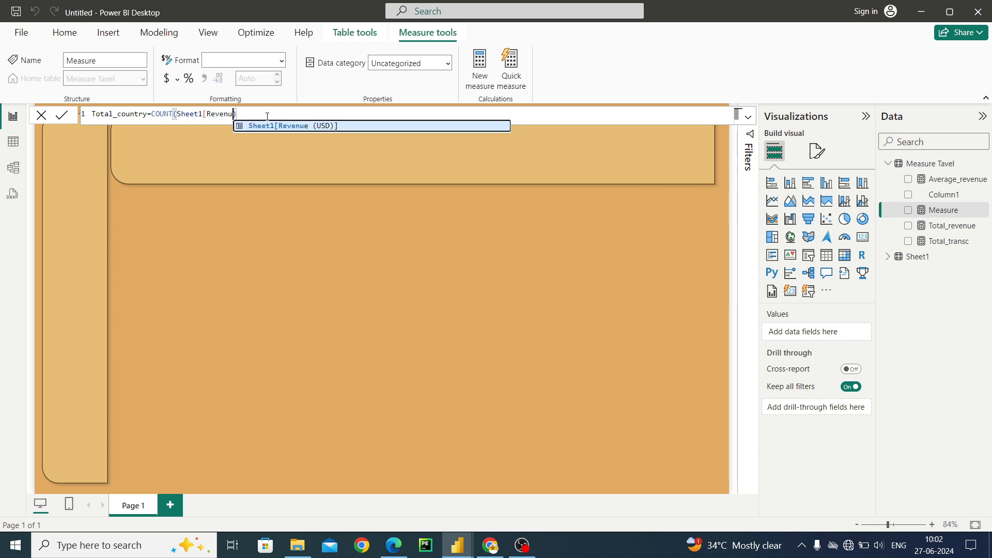
{"action": "key", "text": "BackSpace"}
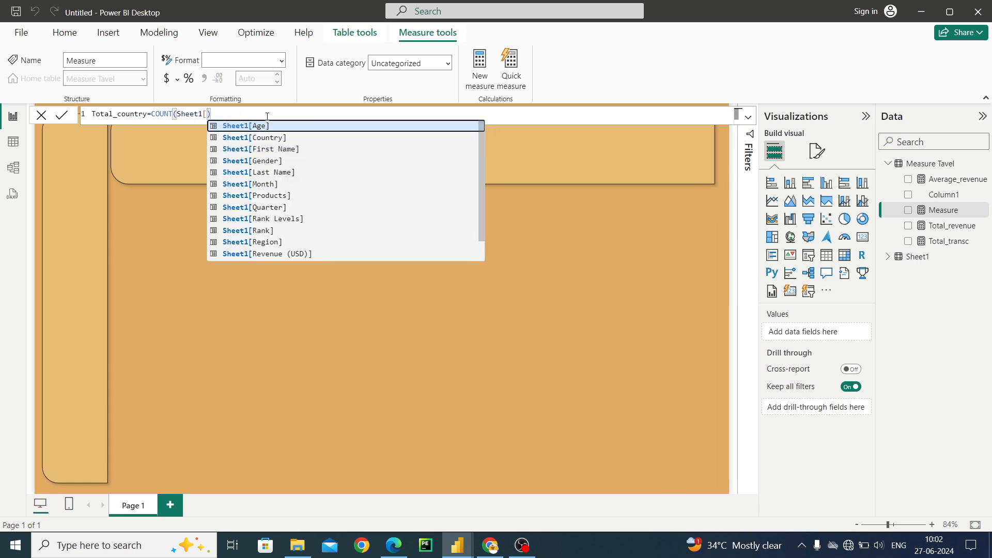
{"action": "type", "text": "co"}
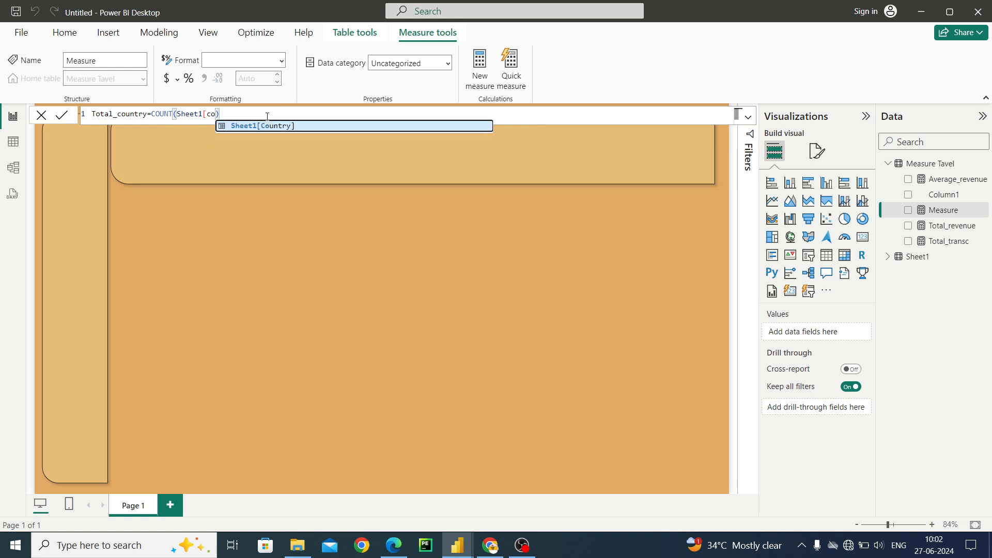
{"action": "key", "text": "Tab"}
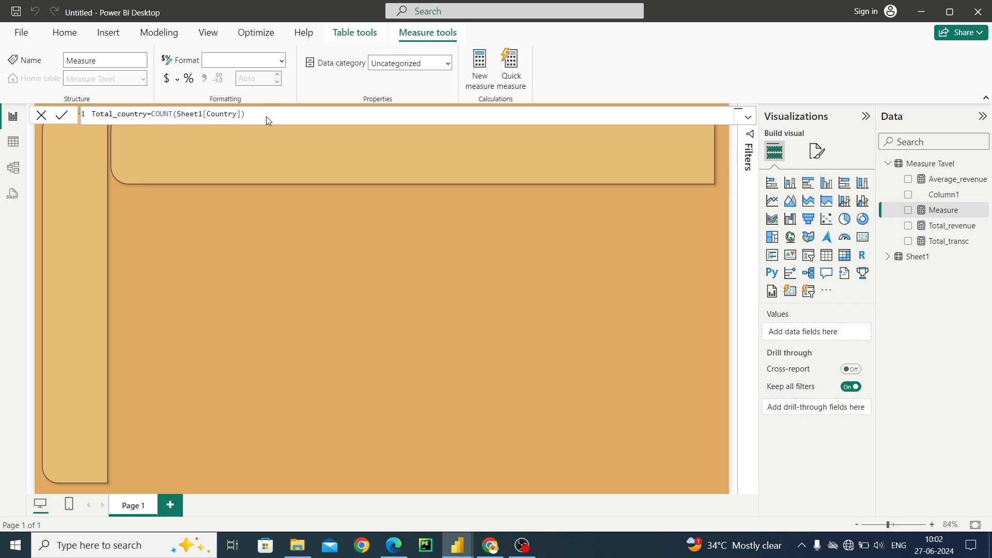
{"action": "key", "text": "Return"}
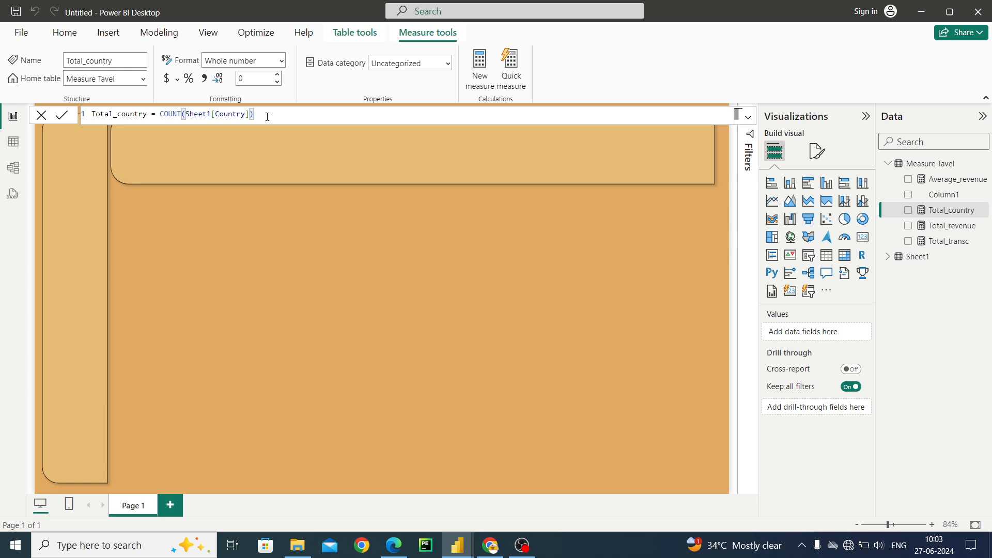
- Insert a card visual, shrink it to fit the header band's height and place it at the band's left end
{"action": "left_click", "coordinate": [335, 245]}
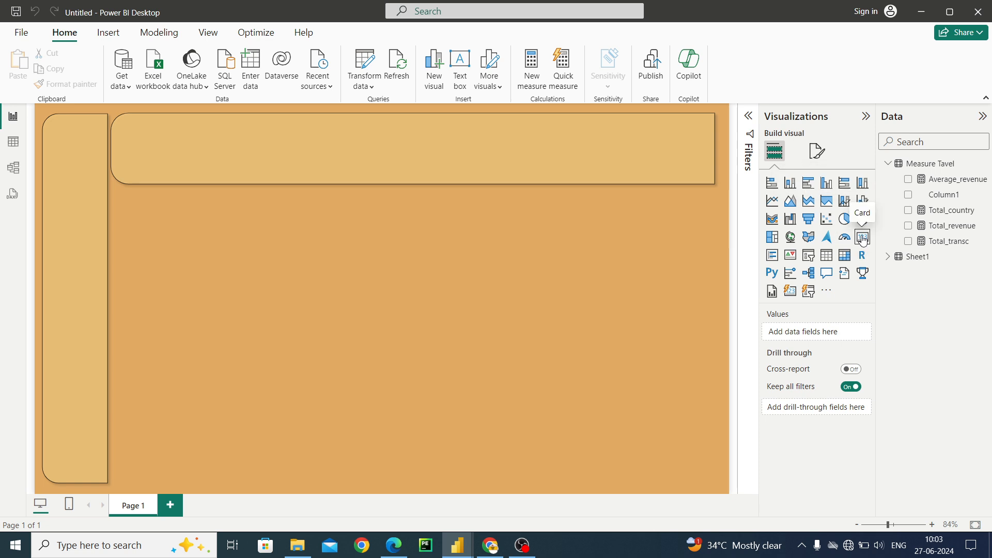
{"action": "left_click", "coordinate": [863, 237]}
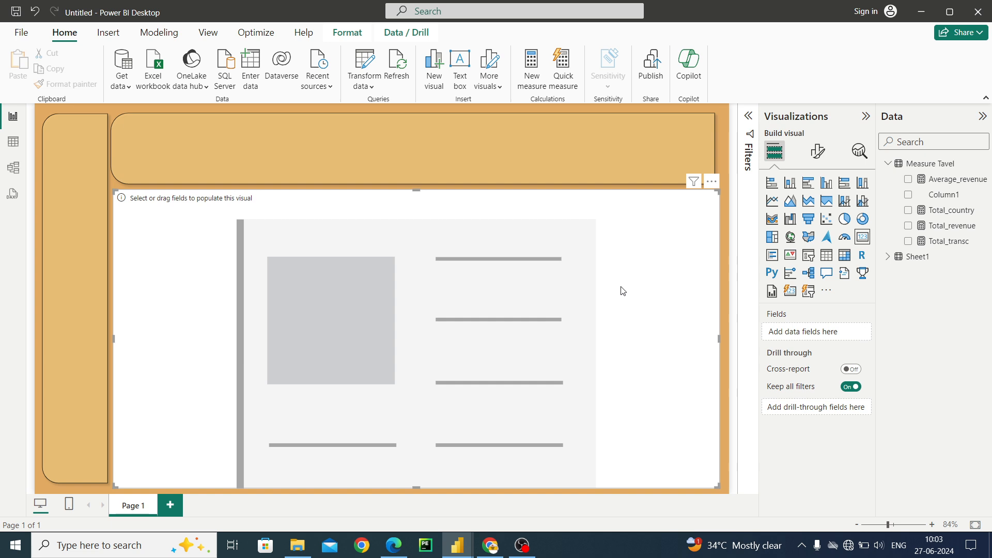
{"action": "left_click_drag", "start_coordinate": [629, 290], "coordinate": [585, 236]}
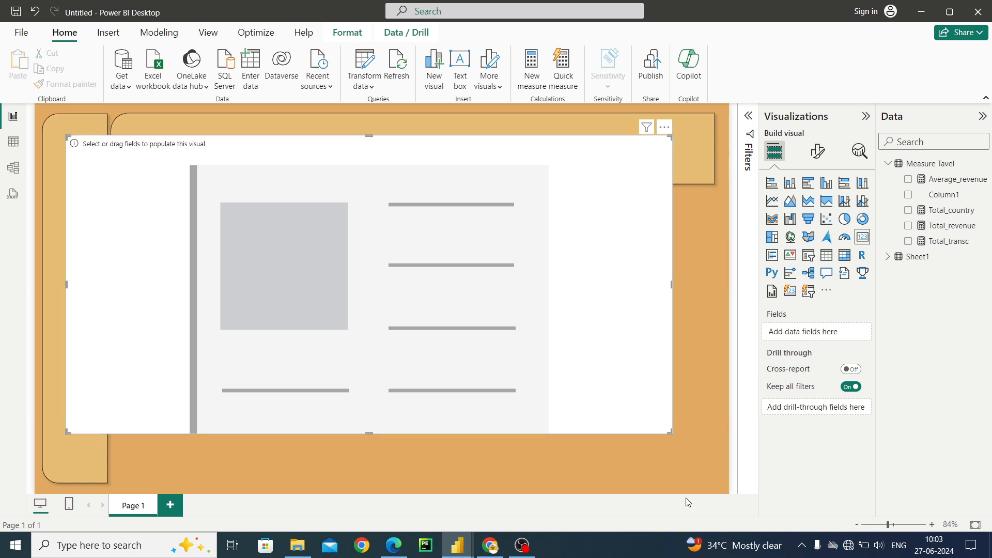
{"action": "left_click_drag", "start_coordinate": [670, 433], "coordinate": [162, 206]}
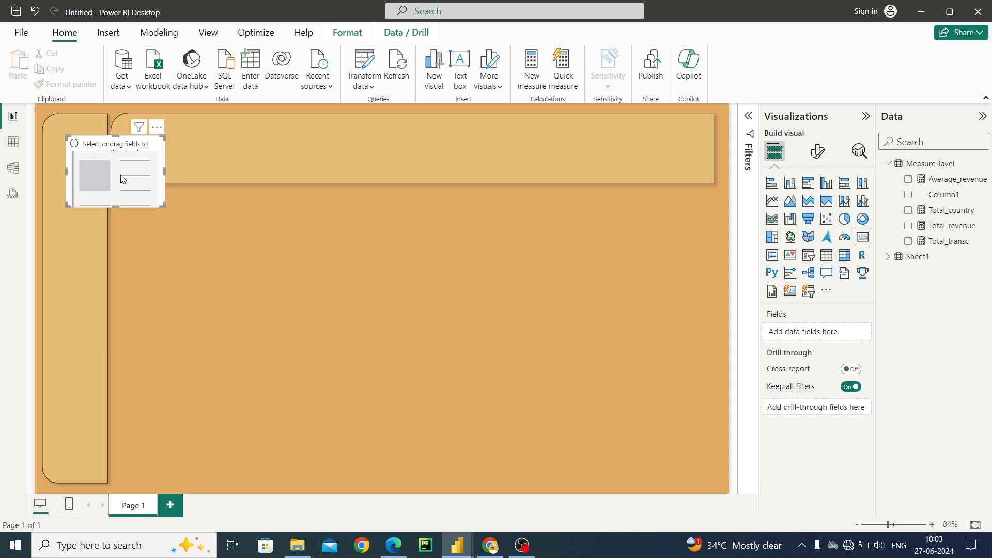
{"action": "left_click_drag", "start_coordinate": [123, 180], "coordinate": [178, 175]}
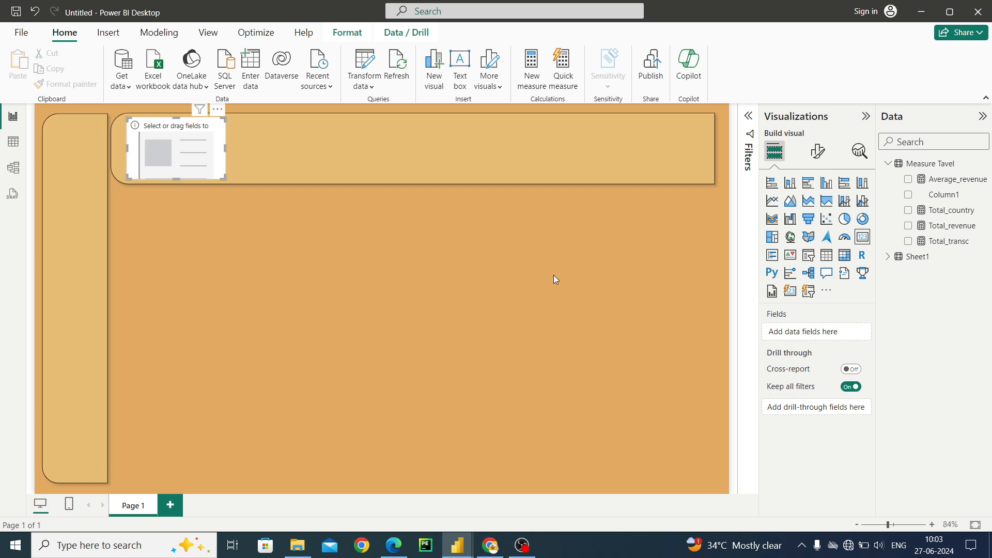
- Show Total_revenue in the header card with one decimal place and fit the card's width to the value
{"action": "left_click", "coordinate": [908, 227]}
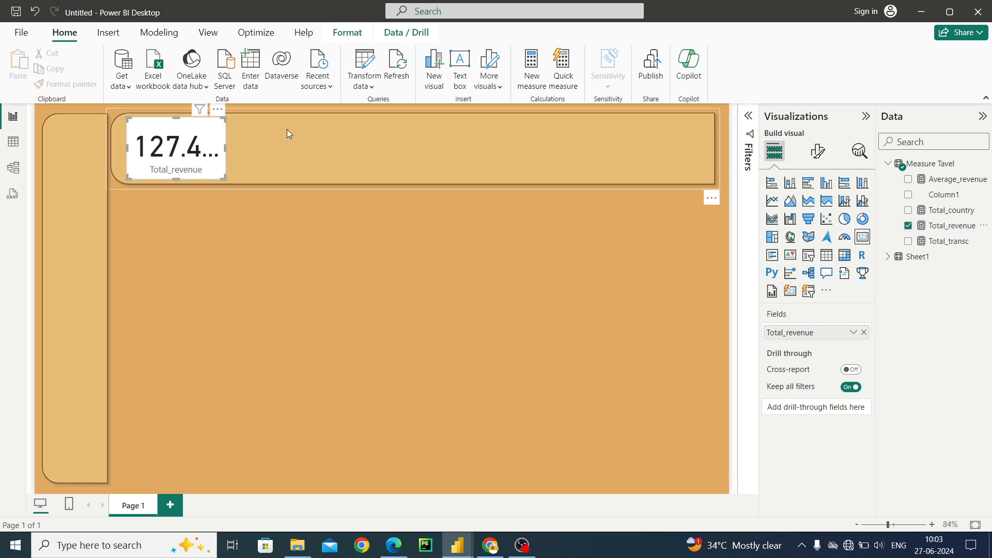
{"action": "left_click_drag", "start_coordinate": [225, 148], "coordinate": [240, 147]}
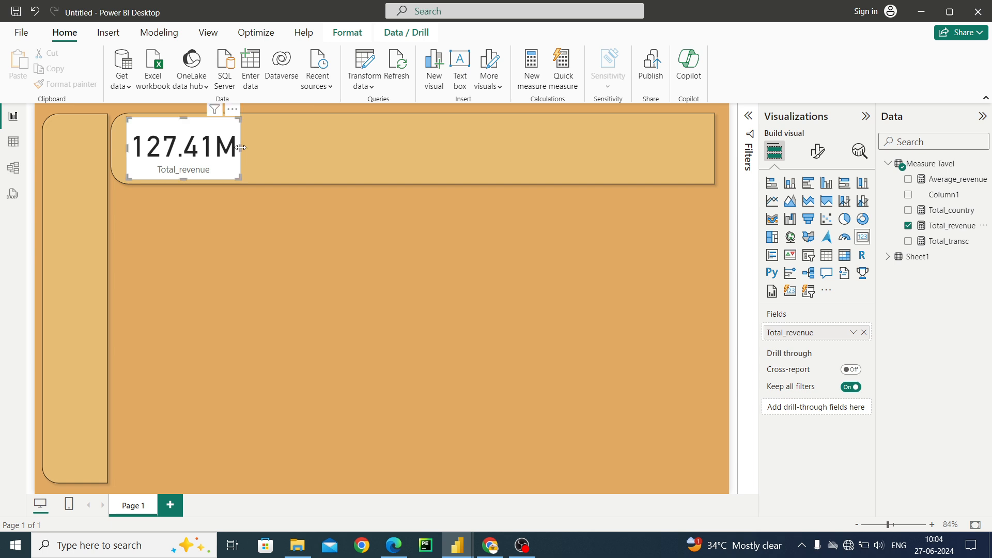
{"action": "left_click", "coordinate": [818, 151]}
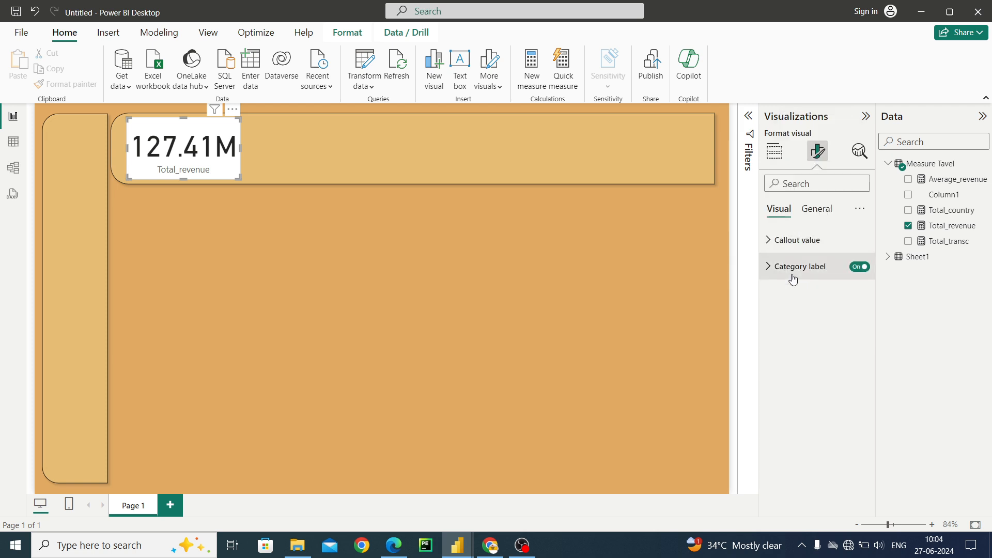
{"action": "left_click", "coordinate": [775, 241]}
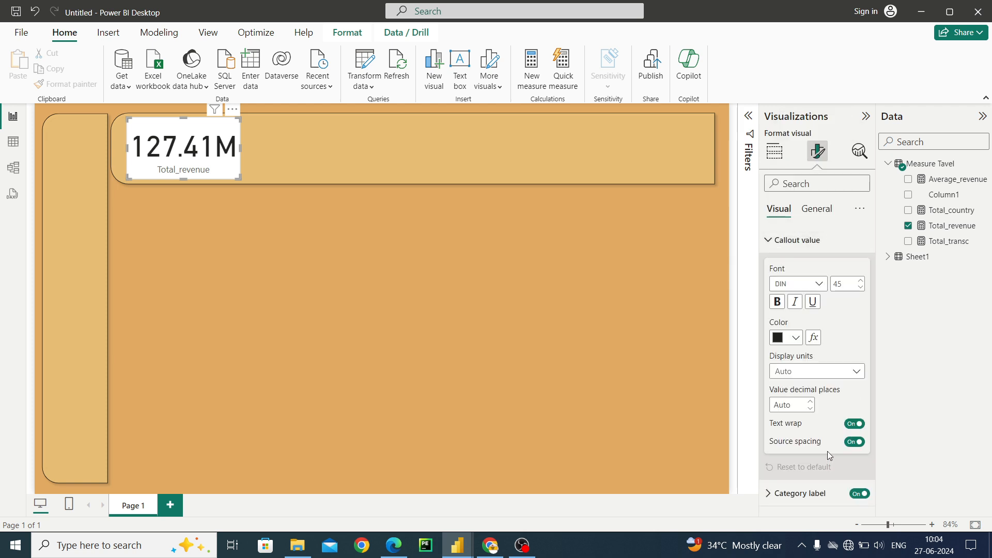
{"action": "left_click", "coordinate": [811, 401]}
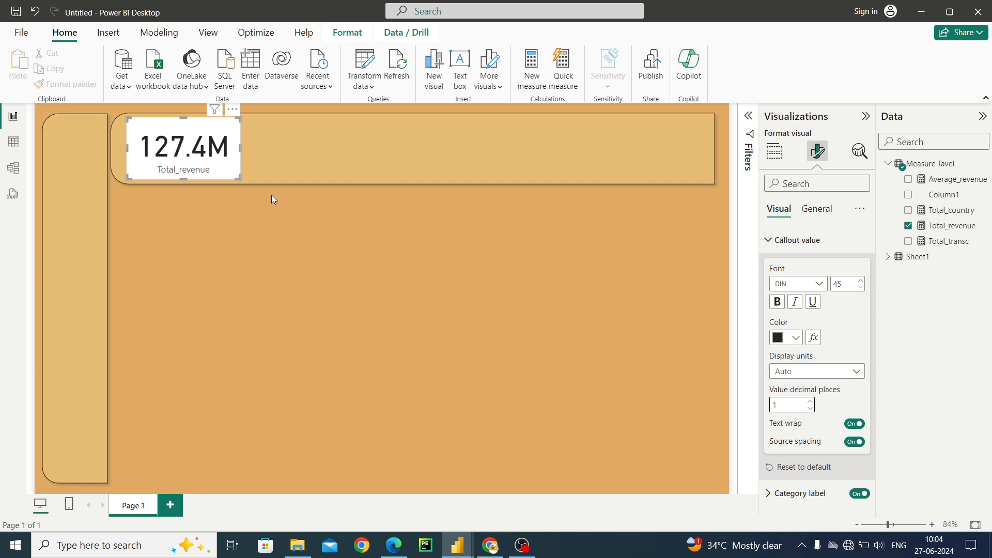
{"action": "left_click_drag", "start_coordinate": [239, 148], "coordinate": [225, 148]}
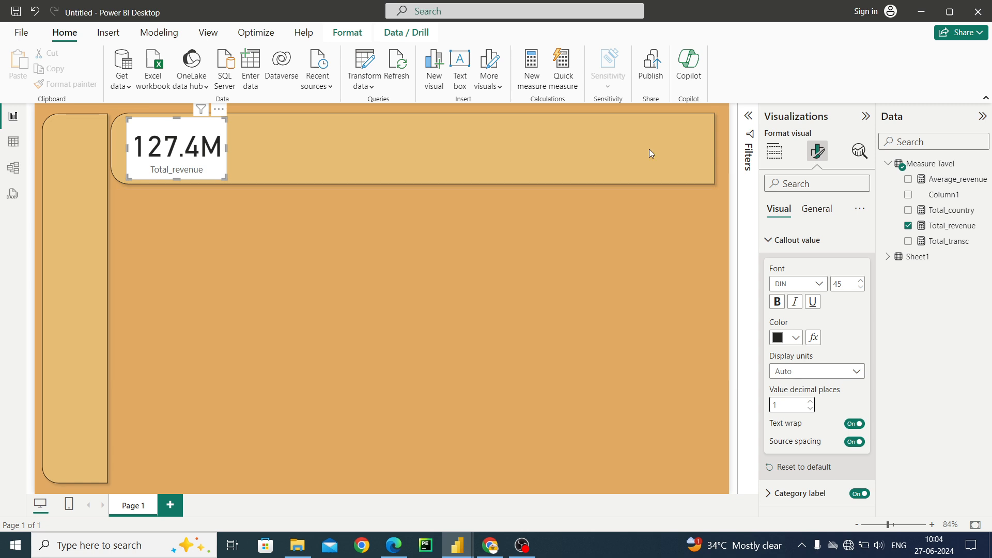
- Make the Total_revenue card's callout value bold and its category label bold and black
{"action": "left_click", "coordinate": [777, 304]}
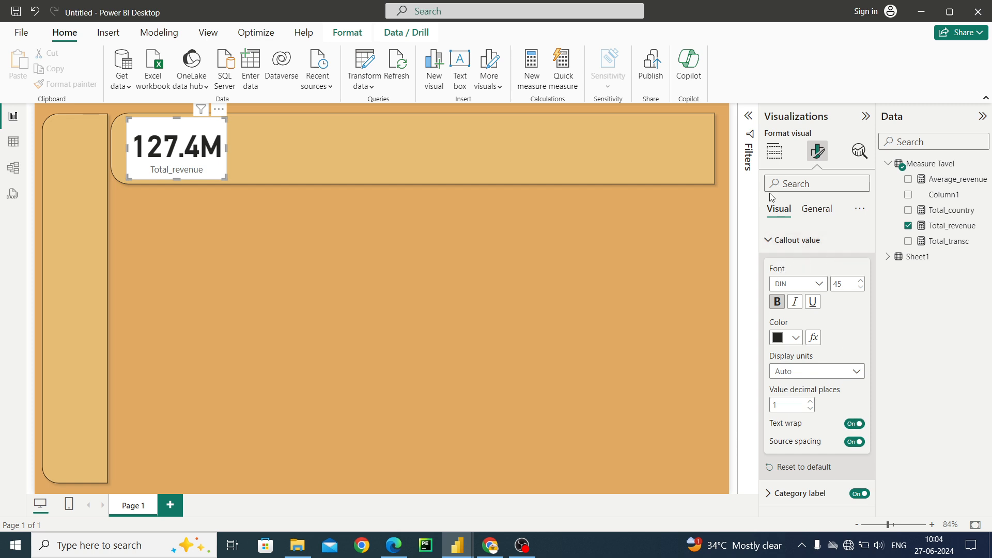
{"action": "left_click", "coordinate": [771, 242]}
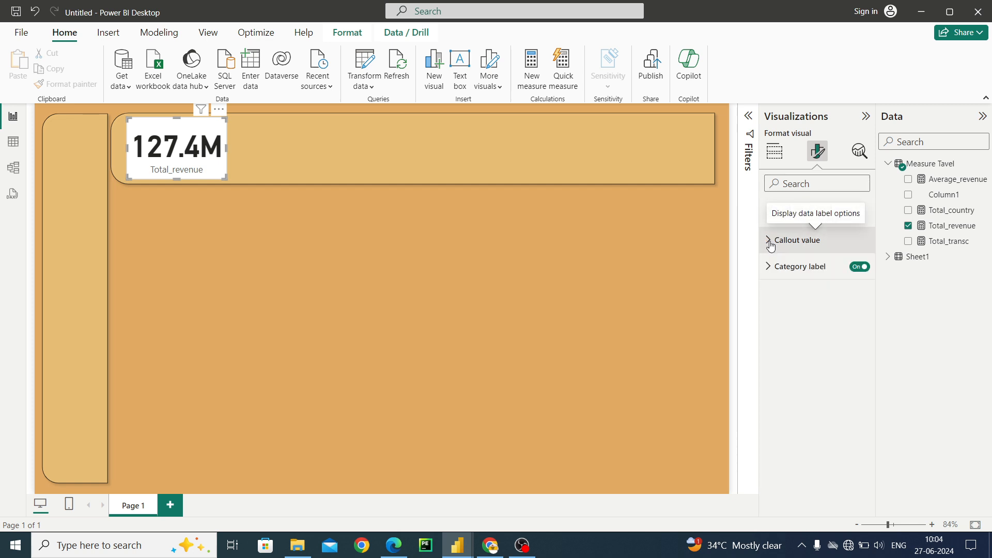
{"action": "left_click", "coordinate": [772, 266]}
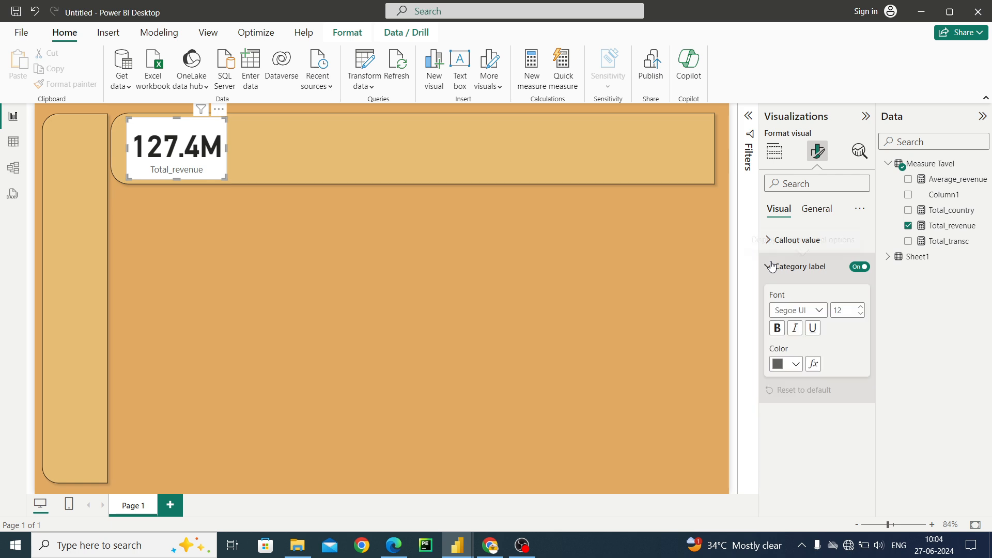
{"action": "left_click", "coordinate": [777, 328]}
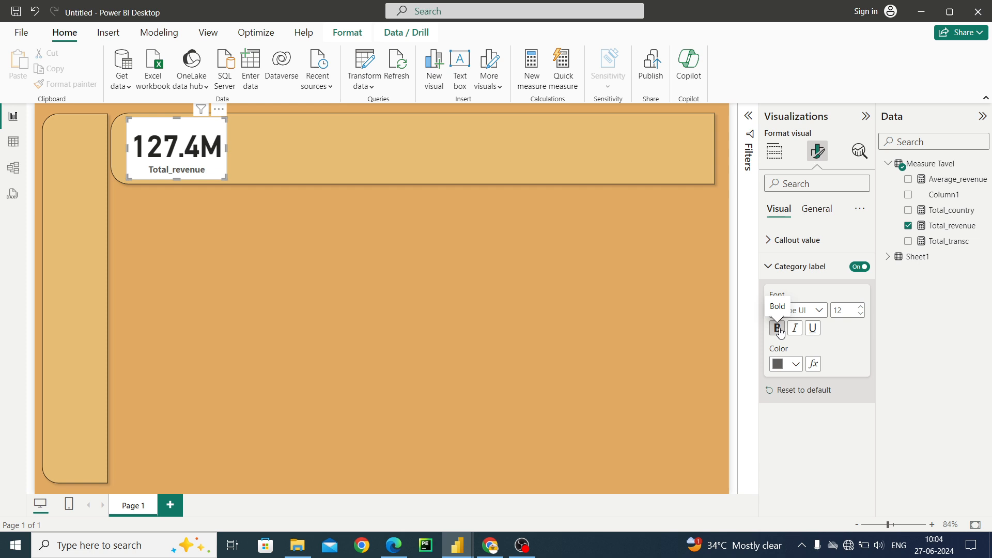
{"action": "left_click", "coordinate": [795, 364]}
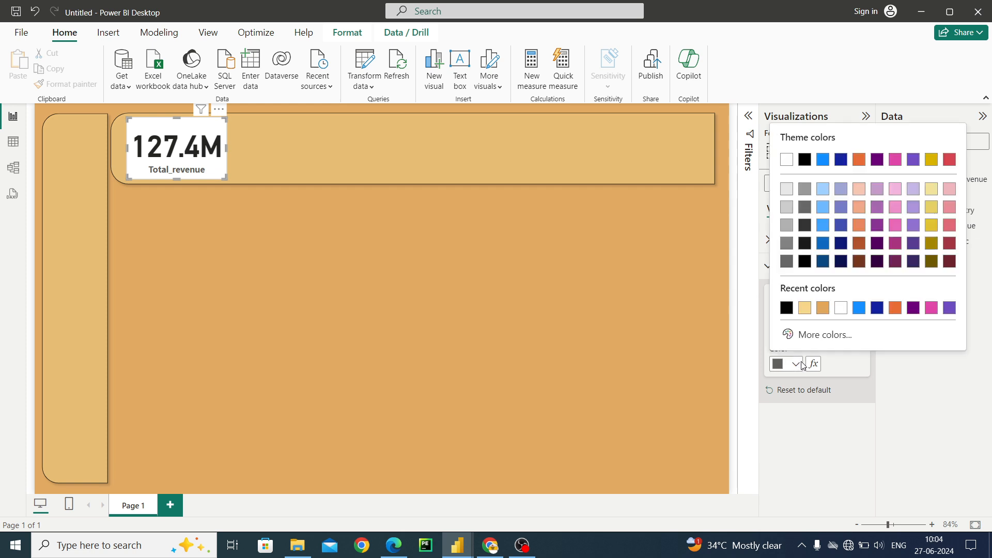
{"action": "left_click", "coordinate": [786, 308]}
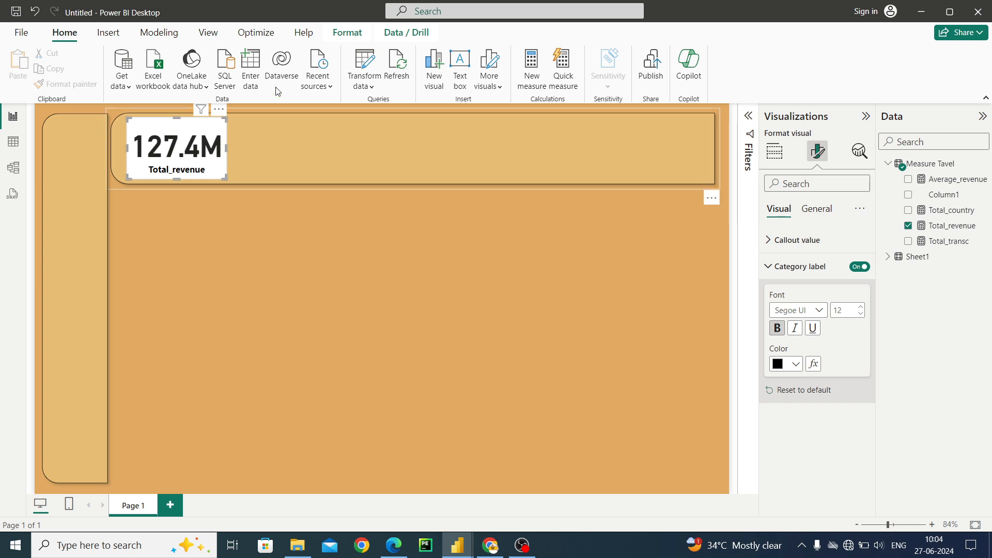
- Turn off the Total_revenue card's background and turn on its visual border and shadow
{"action": "left_click", "coordinate": [832, 207]}
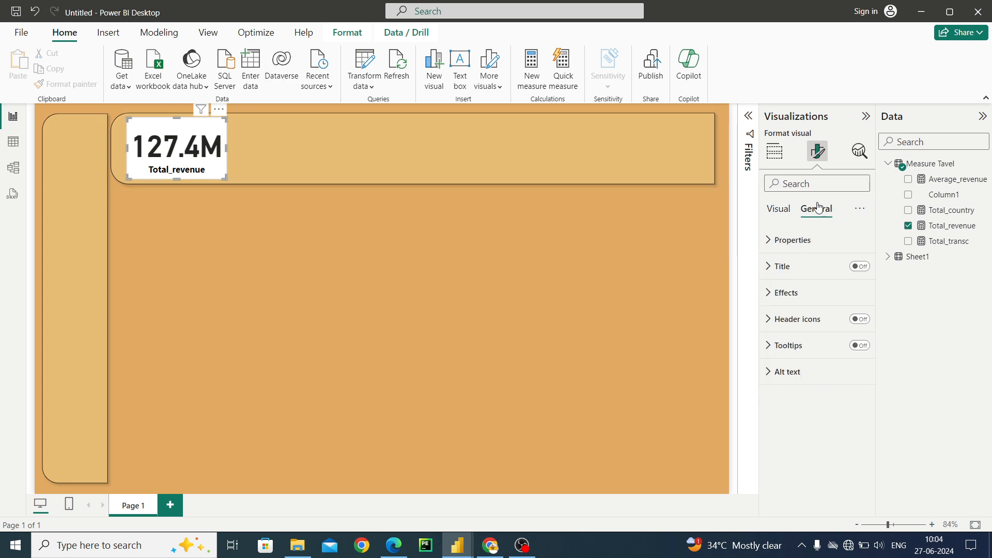
{"action": "left_click", "coordinate": [768, 299]}
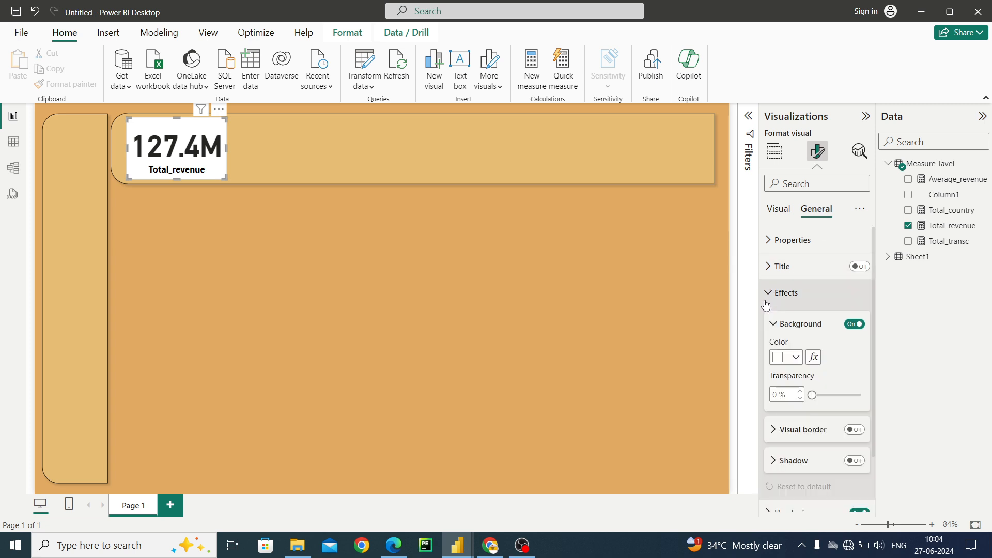
{"action": "left_click", "coordinate": [854, 324]}
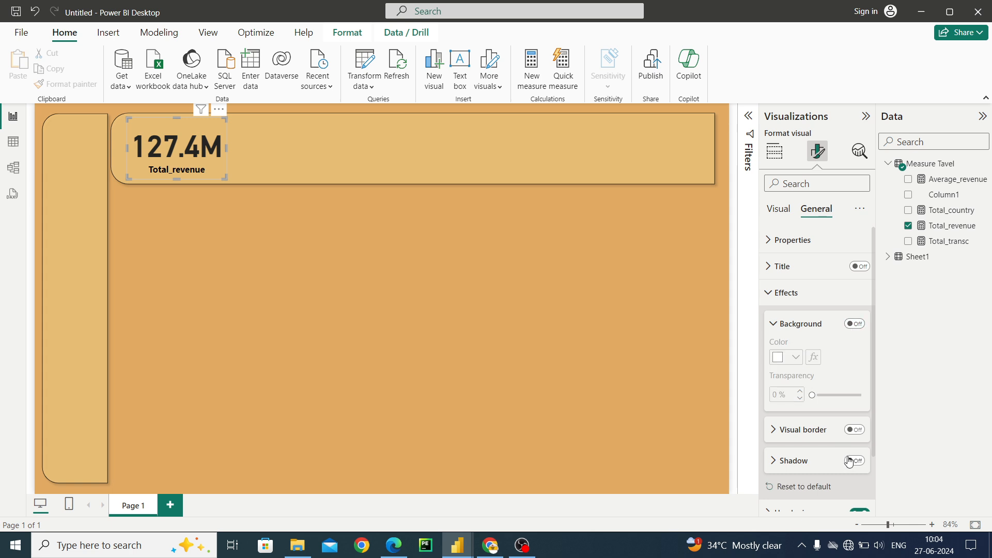
{"action": "left_click", "coordinate": [850, 430]}
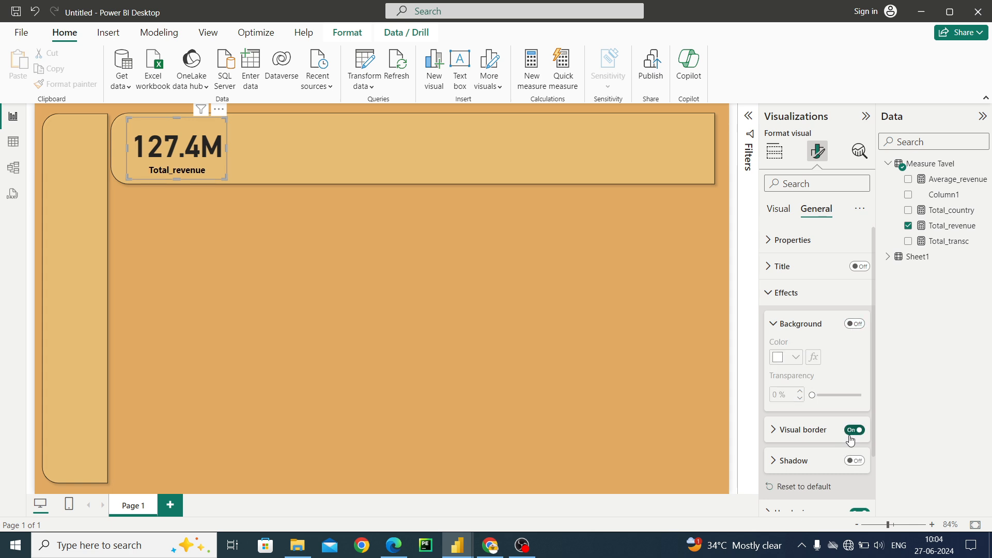
{"action": "left_click", "coordinate": [852, 461]}
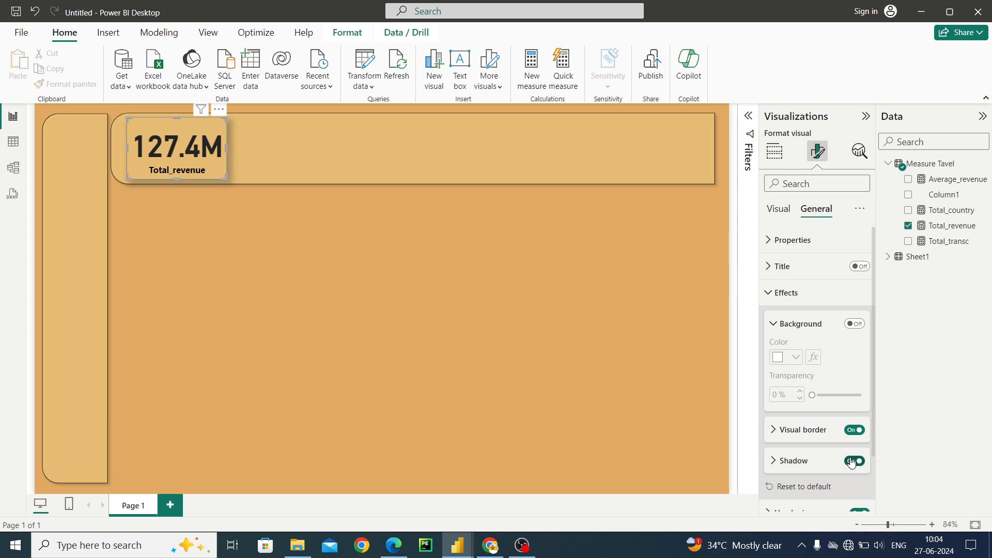
- Round the Total_revenue card's border corners to 14 px and widen the card slightly to fit its value
{"action": "left_click", "coordinate": [775, 433]}
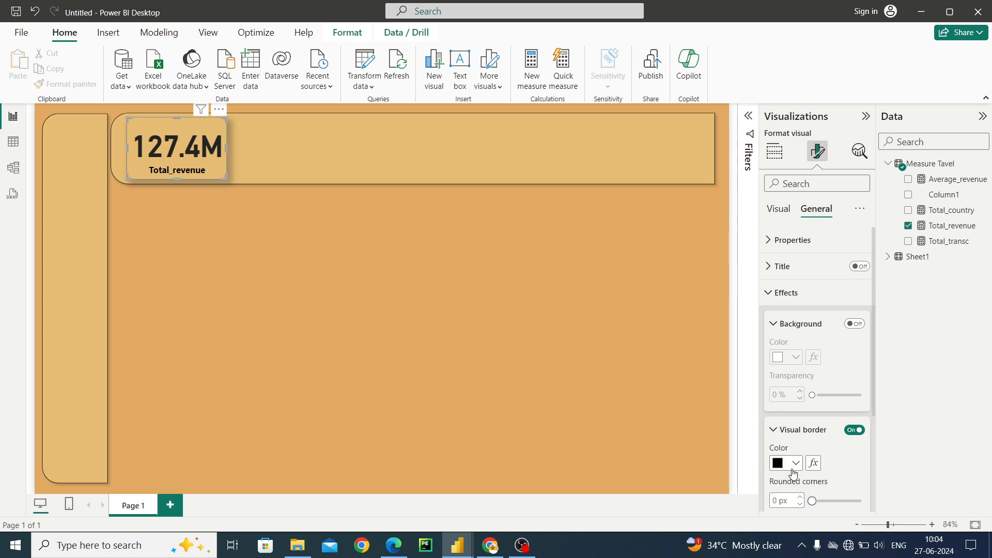
{"action": "left_click_drag", "start_coordinate": [812, 501], "coordinate": [834, 503]}
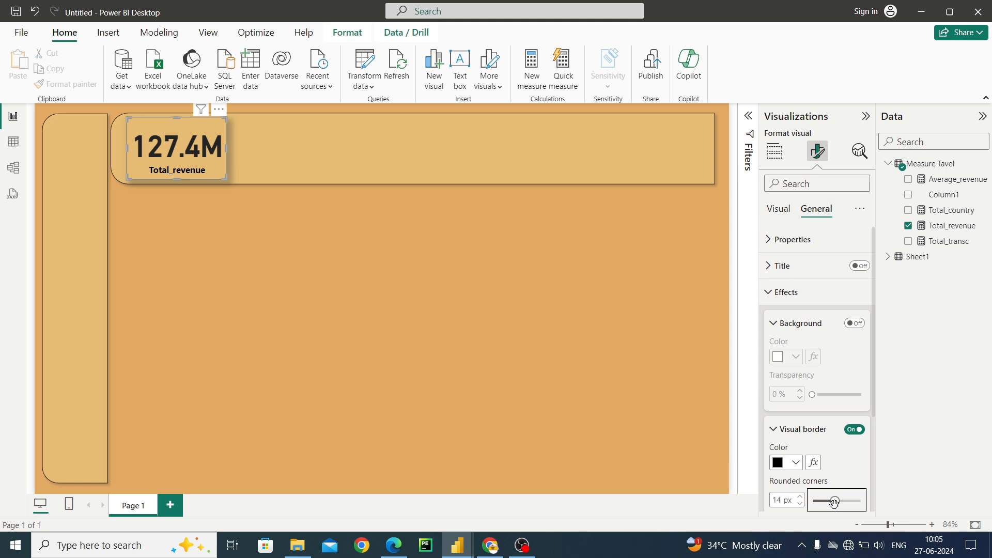
{"action": "left_click", "coordinate": [779, 436]}
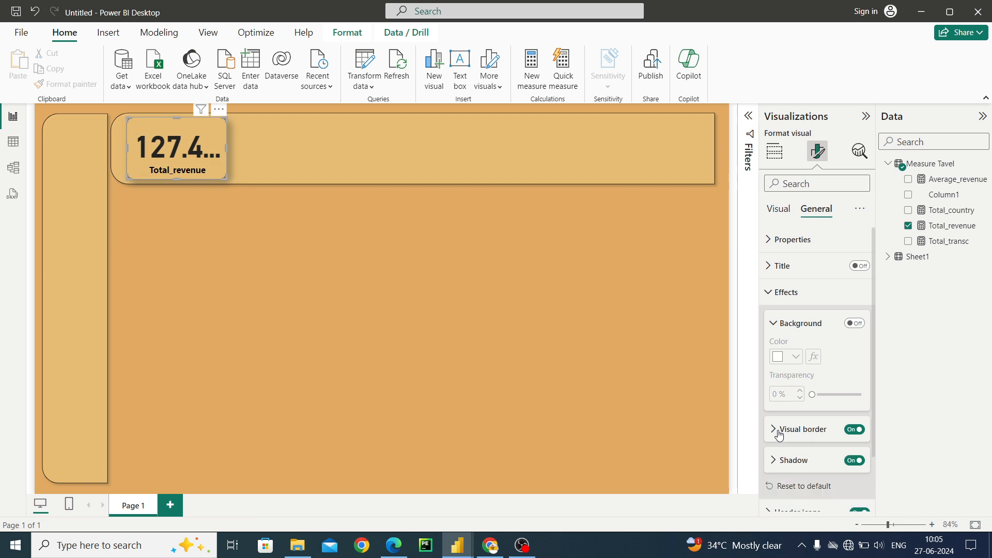
{"action": "left_click", "coordinate": [775, 461]}
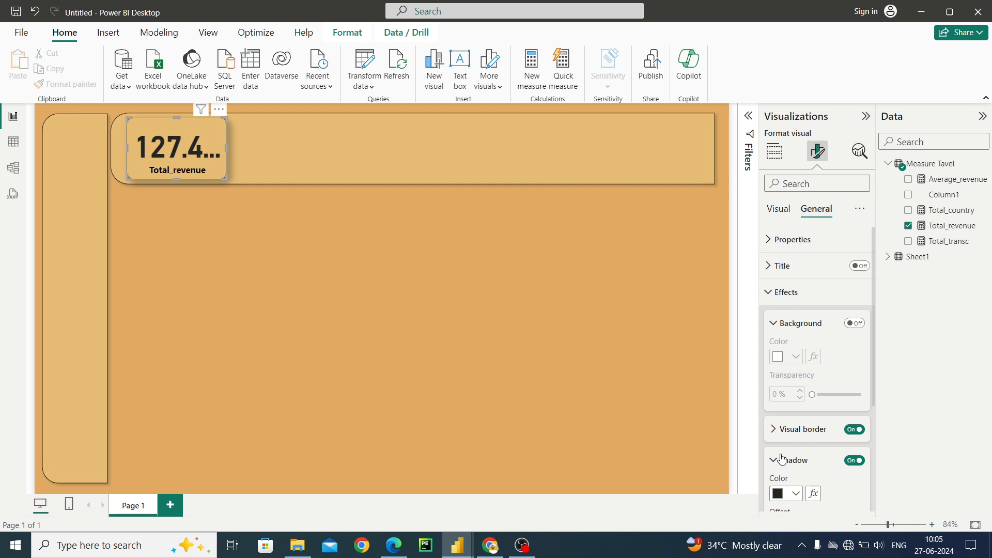
{"action": "left_click", "coordinate": [779, 460]}
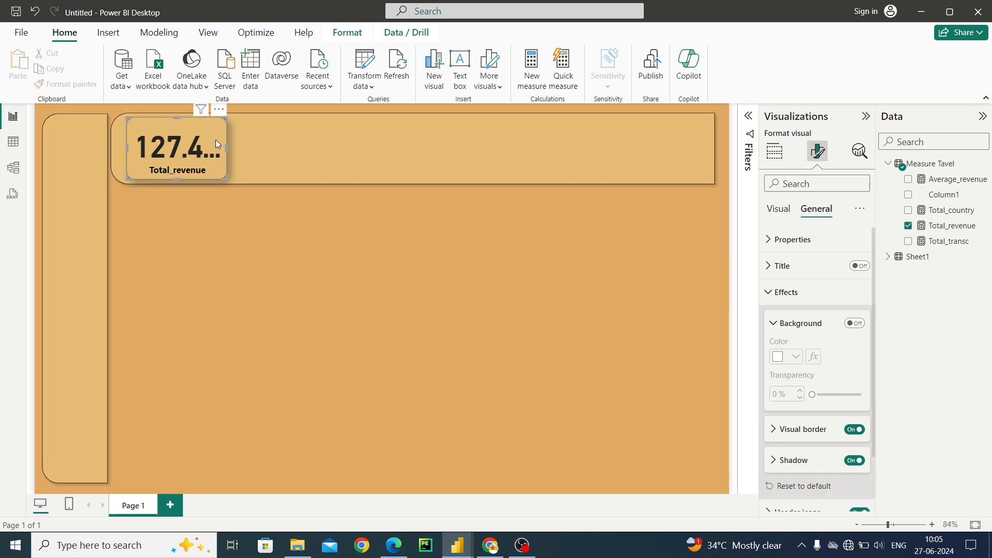
{"action": "left_click_drag", "start_coordinate": [225, 147], "coordinate": [235, 147]}
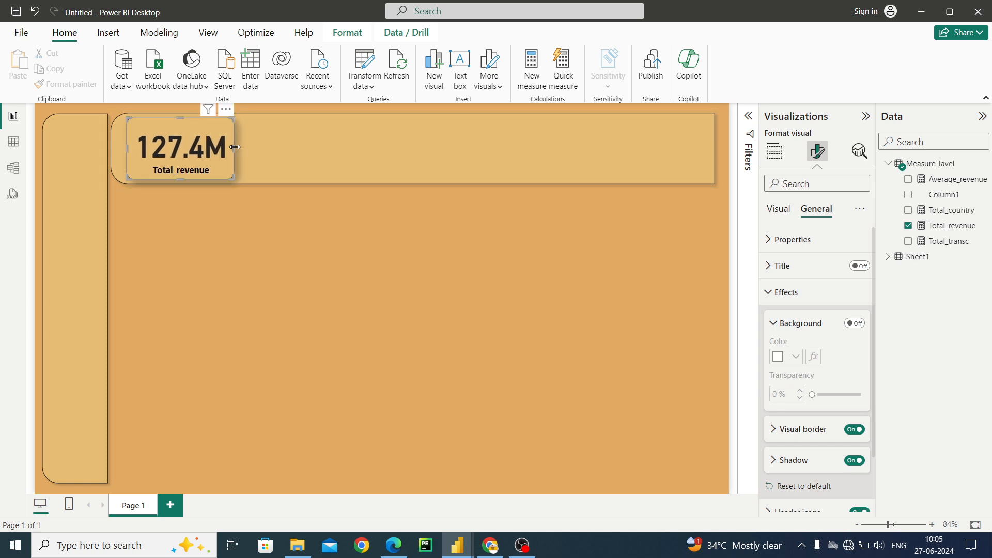
- Duplicate the Total_revenue card beside the original in the header and replace the copy's field with Average_revenue
{"action": "left_click", "coordinate": [280, 218]}
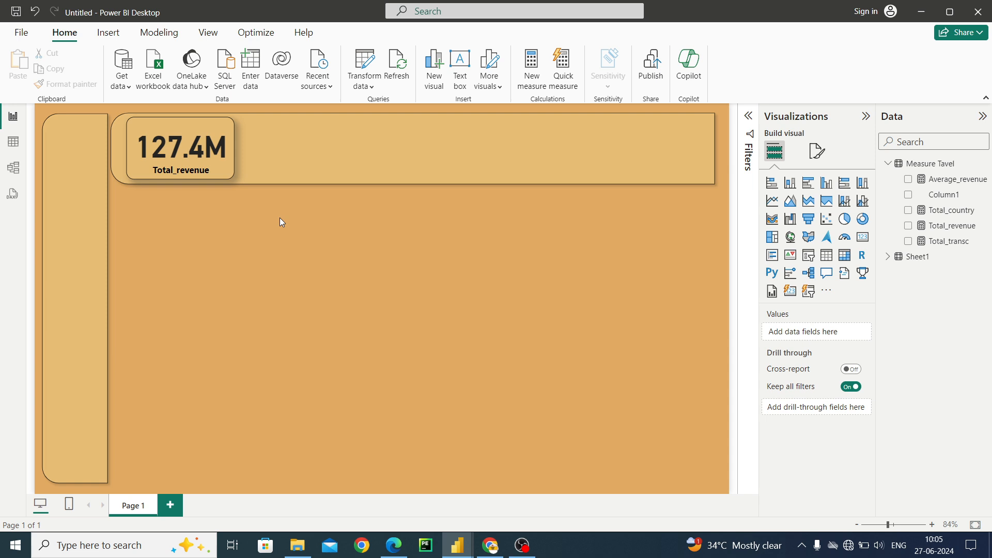
{"action": "left_click", "coordinate": [218, 161]}
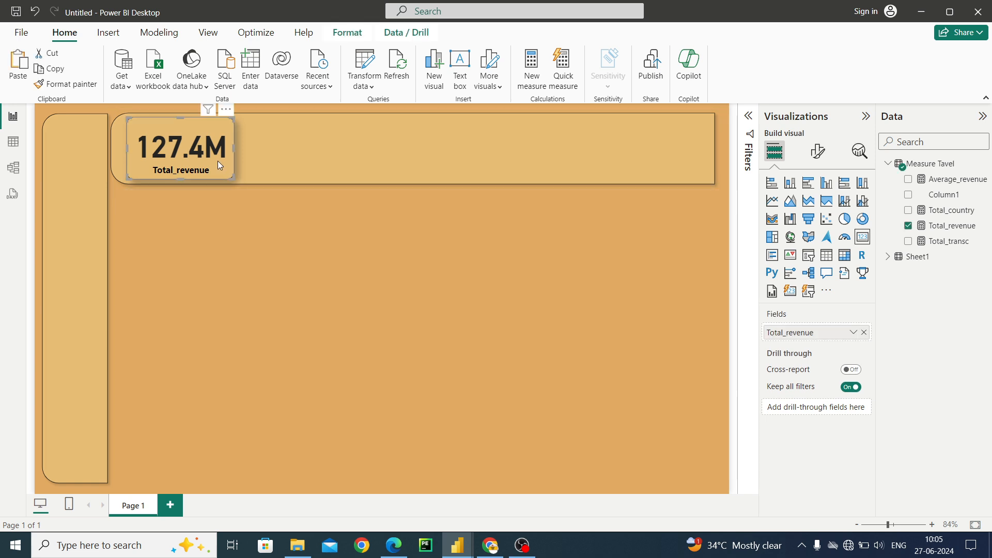
{"action": "left_click_drag", "start_coordinate": [218, 164], "coordinate": [339, 159]}
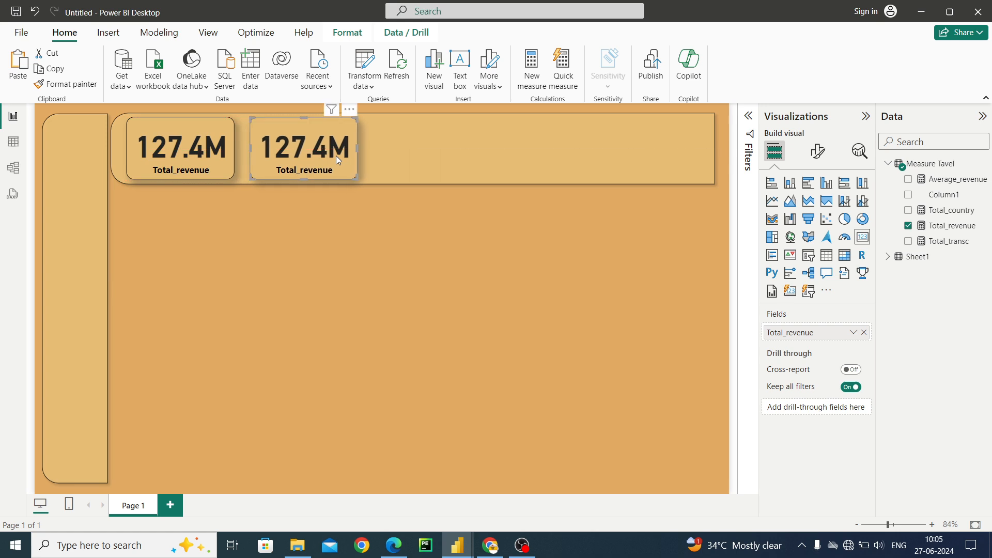
{"action": "left_click", "coordinate": [864, 333]}
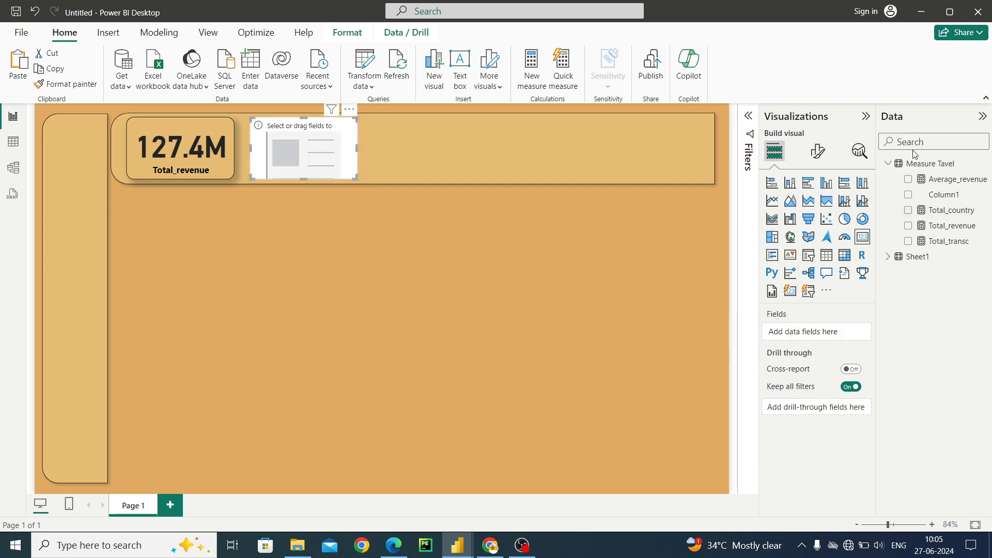
{"action": "left_click", "coordinate": [909, 181]}
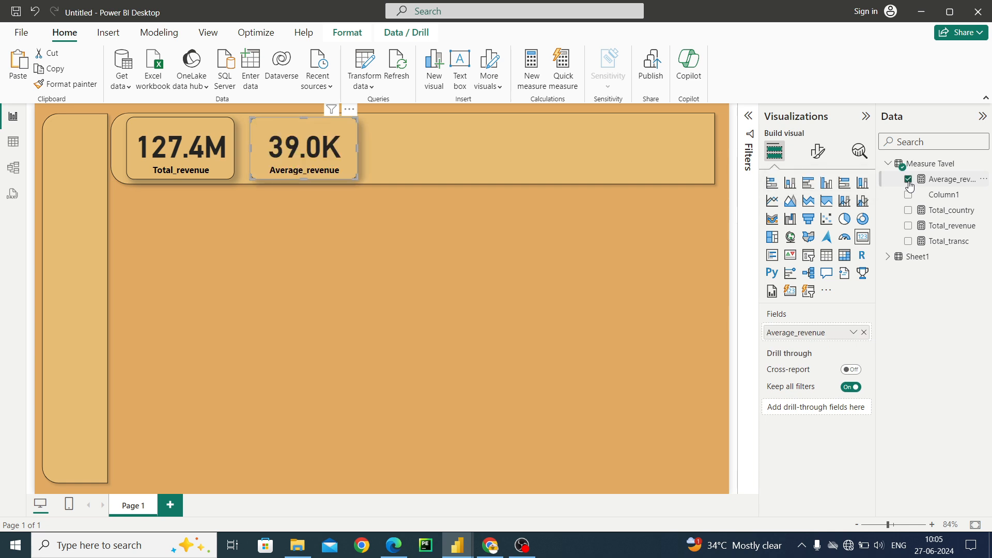
- Paste another copy of the Total_revenue card to the right of the Average_revenue card and replace its field with Total_transc
{"action": "key", "text": "ctrl+v"}
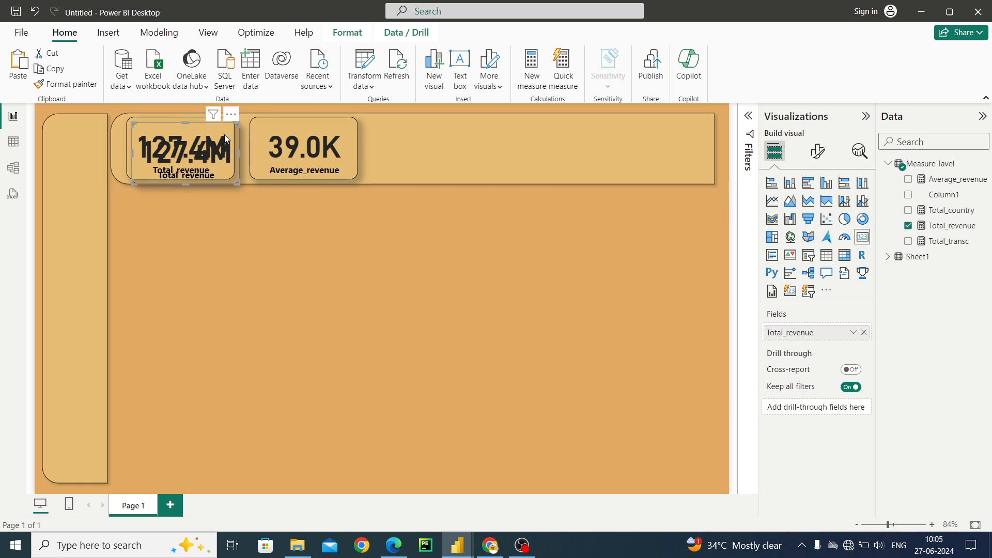
{"action": "left_click_drag", "start_coordinate": [225, 138], "coordinate": [497, 127]}
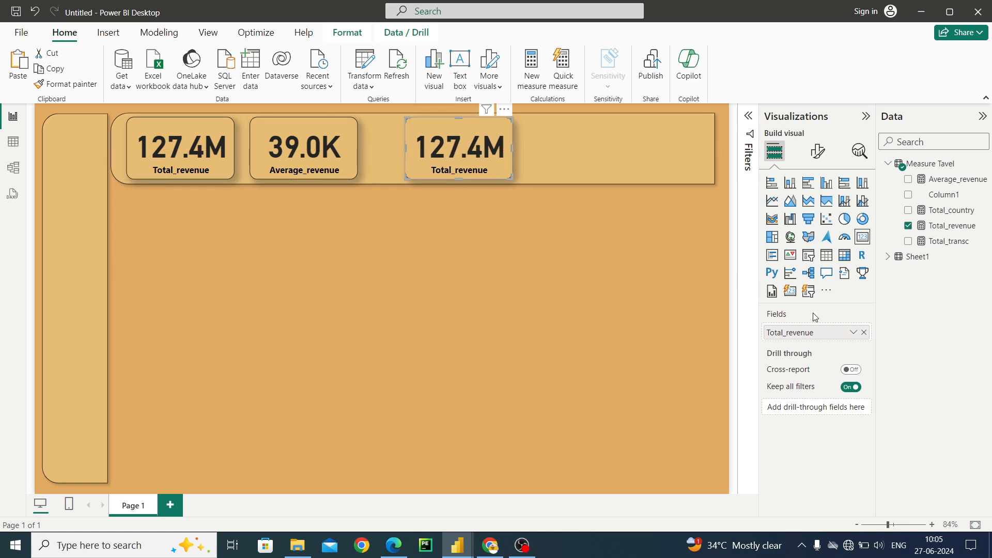
{"action": "left_click", "coordinate": [864, 334]}
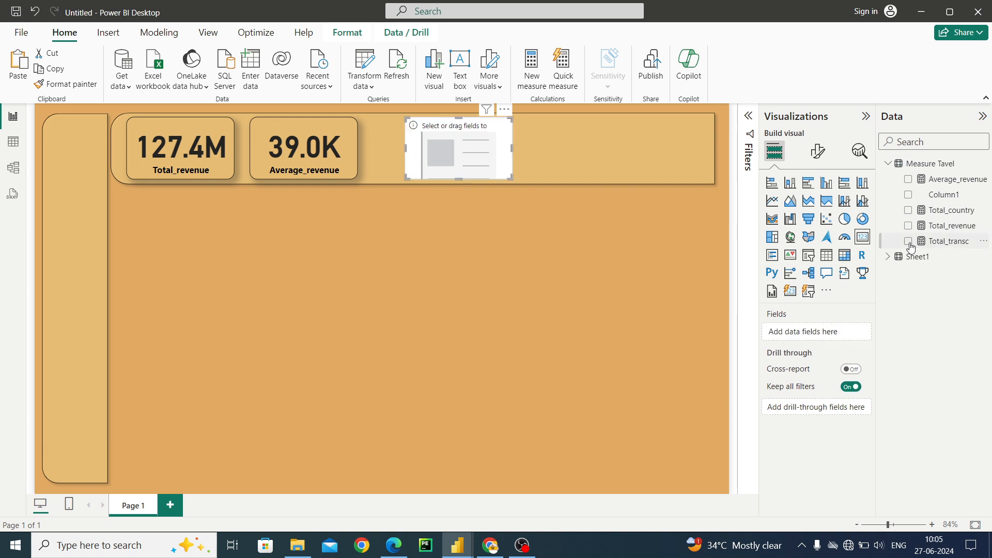
{"action": "left_click_drag", "start_coordinate": [910, 247], "coordinate": [808, 332]}
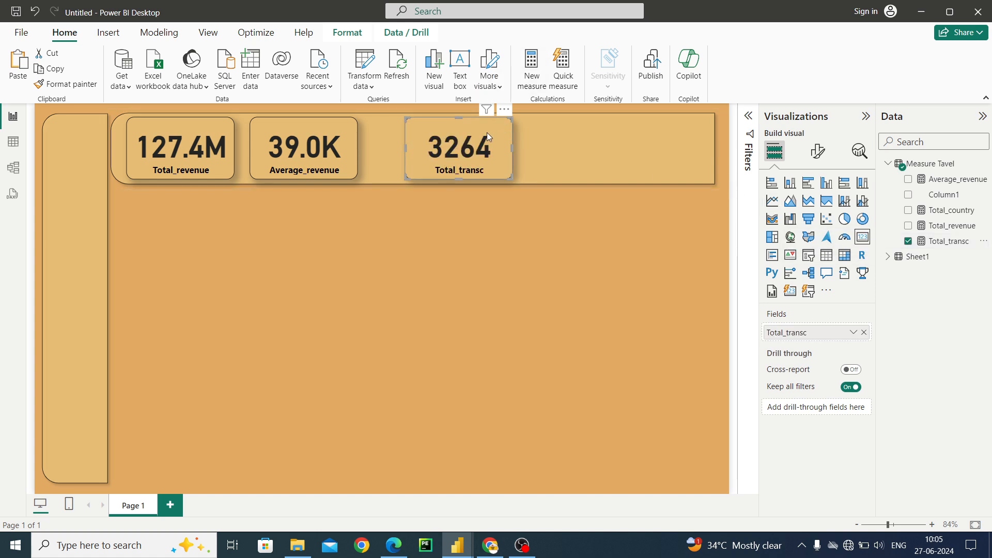
- Paste a fourth copy of the Total_revenue card near the header's right end and replace its field with Total_country
{"action": "key", "text": "ctrl+v"}
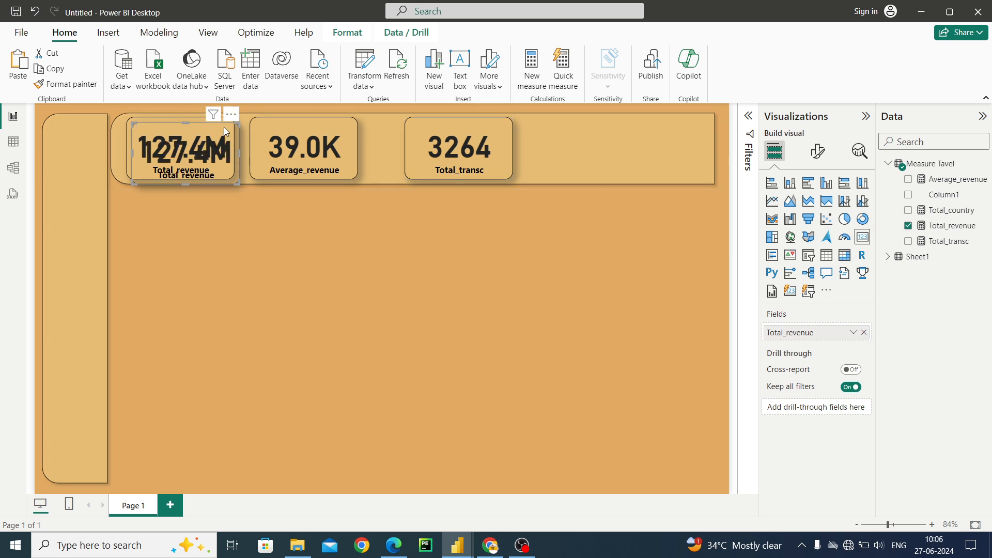
{"action": "left_click_drag", "start_coordinate": [225, 128], "coordinate": [649, 123]}
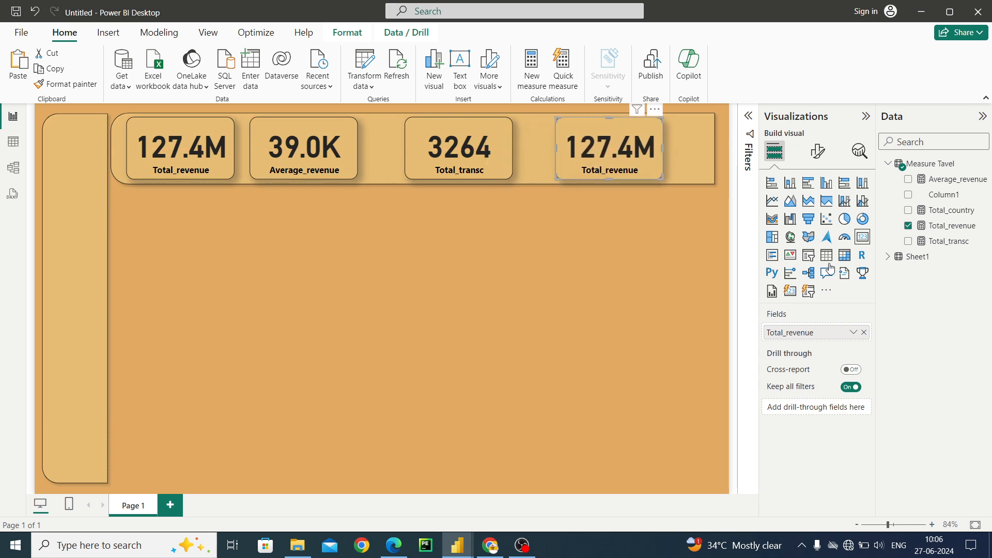
{"action": "left_click", "coordinate": [864, 333]}
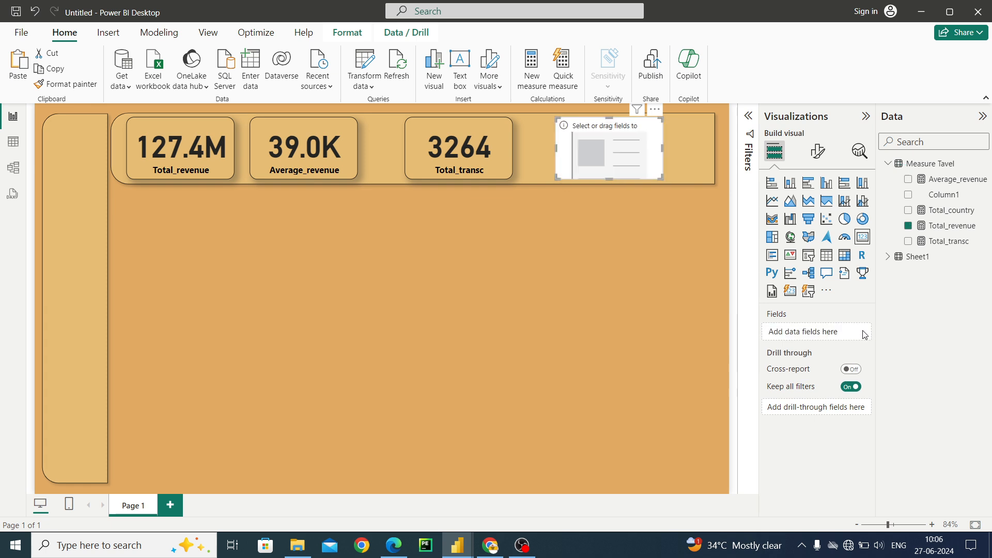
{"action": "left_click", "coordinate": [908, 211]}
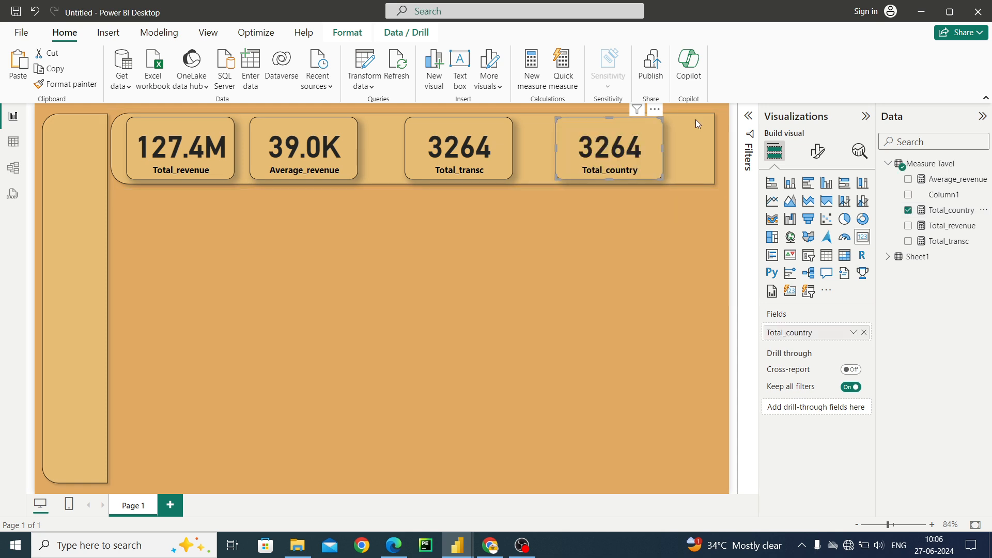
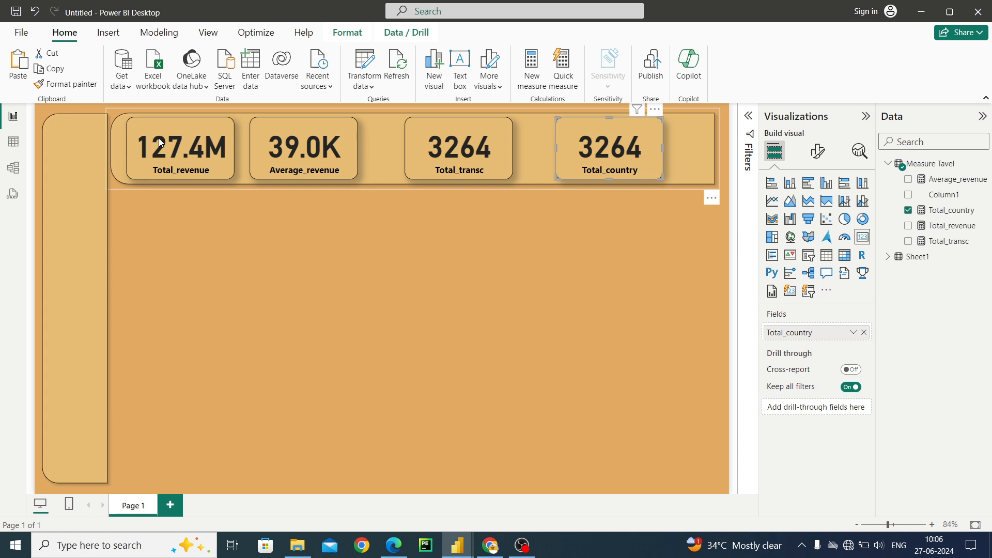
{"action": "left_click_drag", "start_coordinate": [159, 138], "coordinate": [178, 141]}
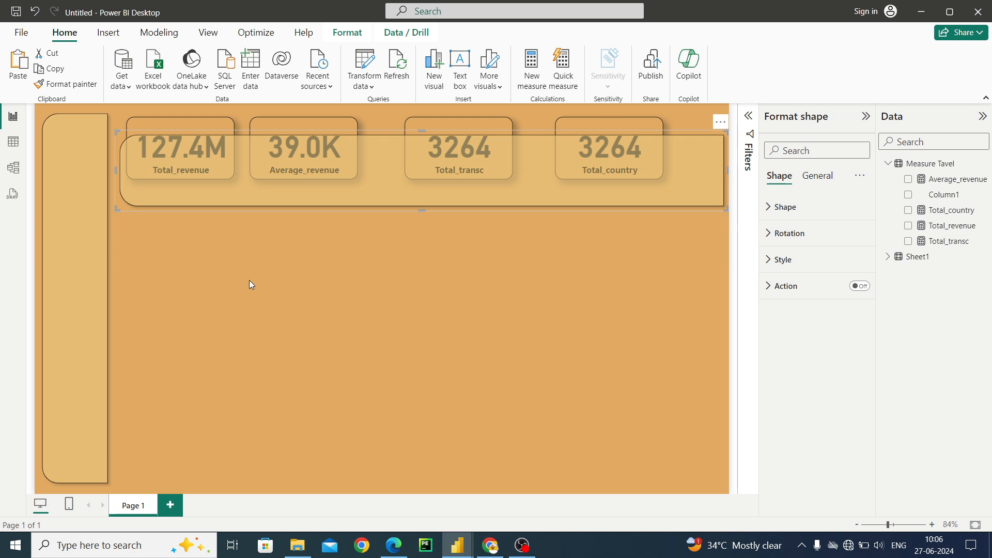
{"action": "key", "text": "ctrl+z"}
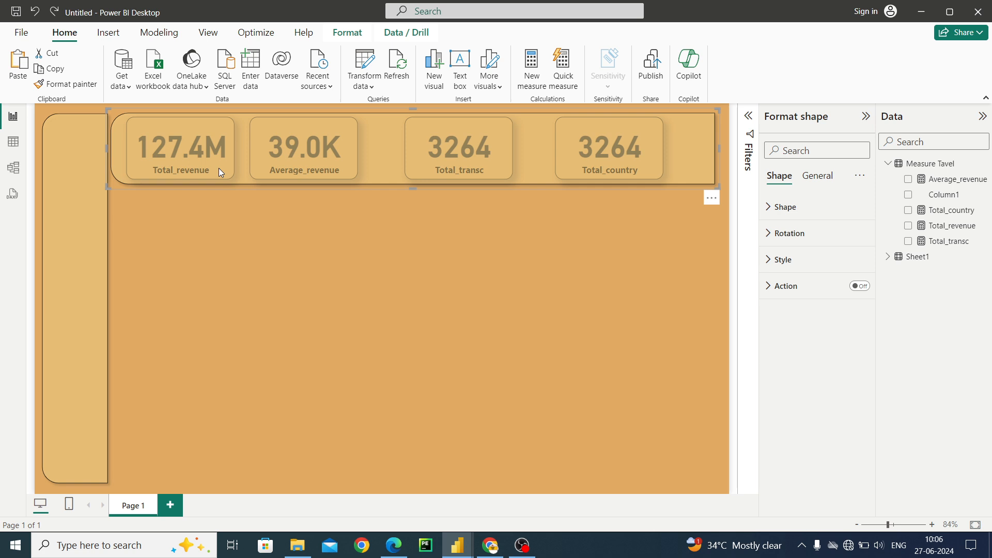
{"action": "left_click", "coordinate": [399, 330]}
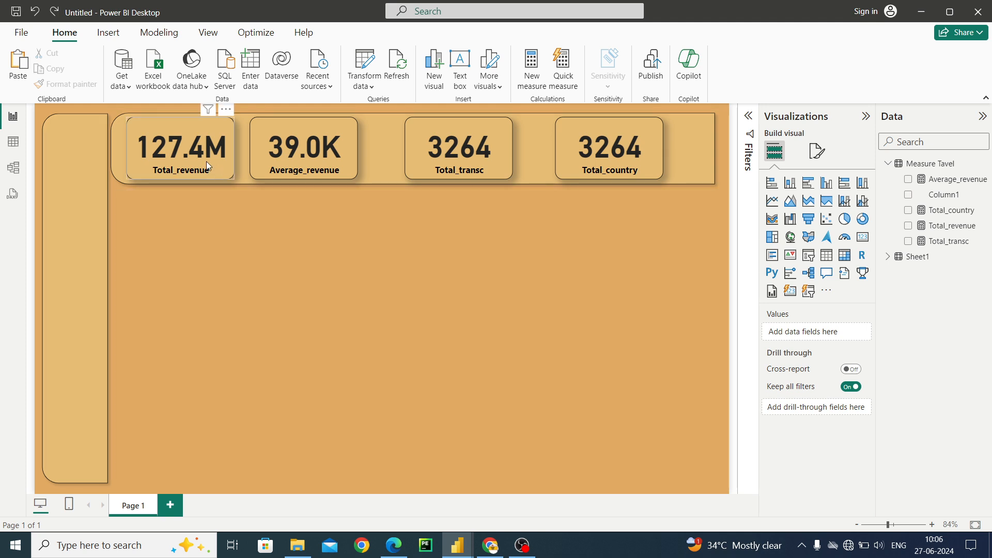
- Distribute the Total_revenue, Average_revenue, Total_transc and Total_country cards horizontally across the header
{"action": "left_click", "coordinate": [183, 129]}
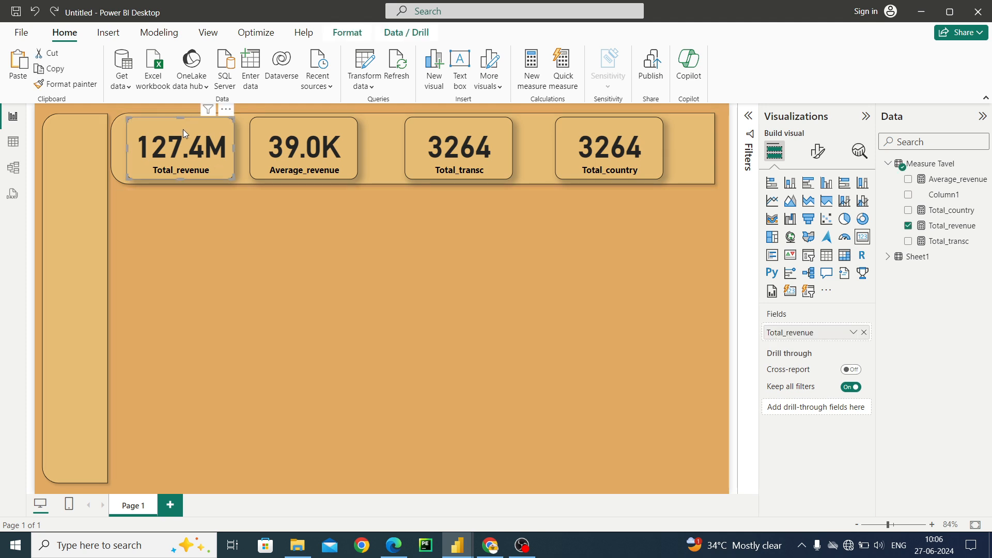
{"action": "left_click", "coordinate": [262, 126], "text": "ctrl"}
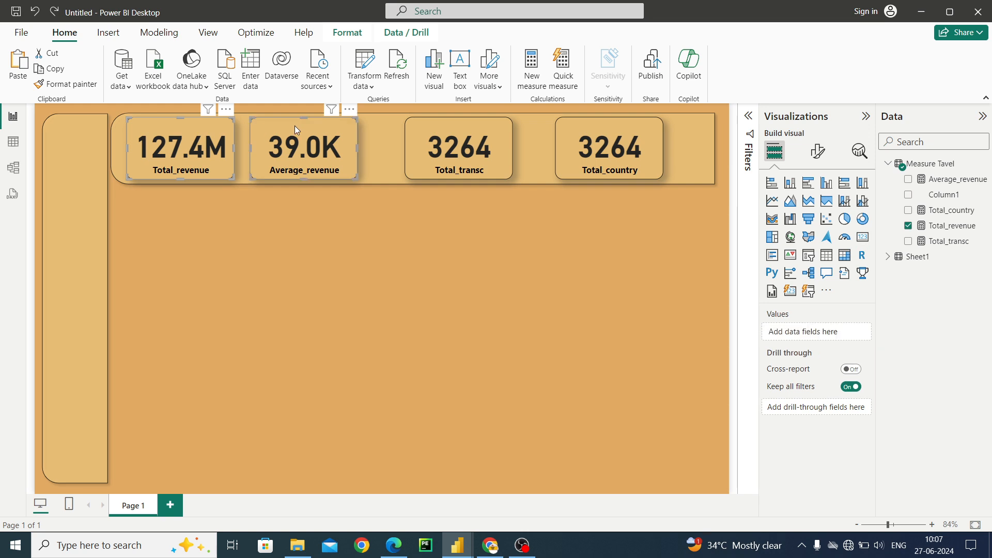
{"action": "left_click", "coordinate": [440, 129], "text": "ctrl"}
{"action": "left_click", "coordinate": [571, 129], "text": "ctrl"}
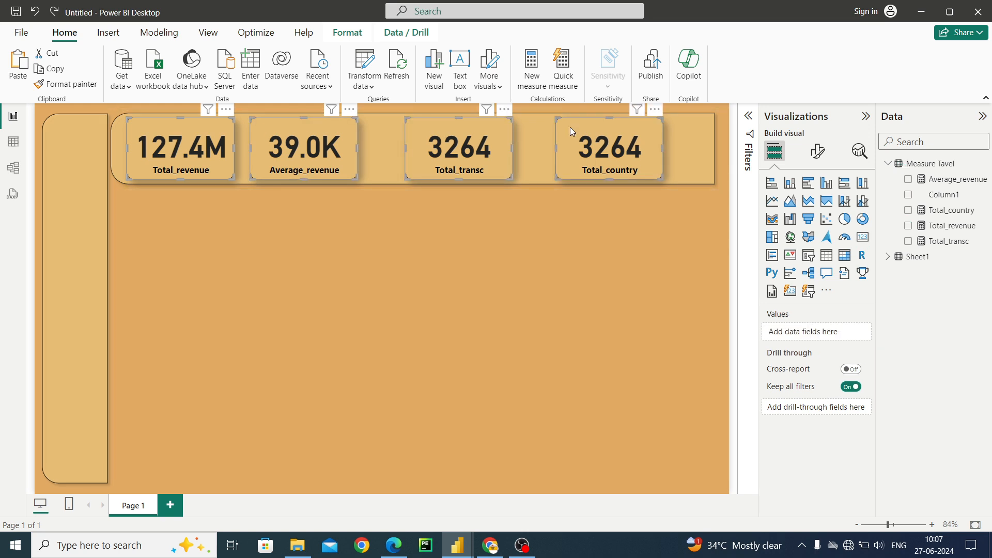
{"action": "left_click", "coordinate": [341, 36]}
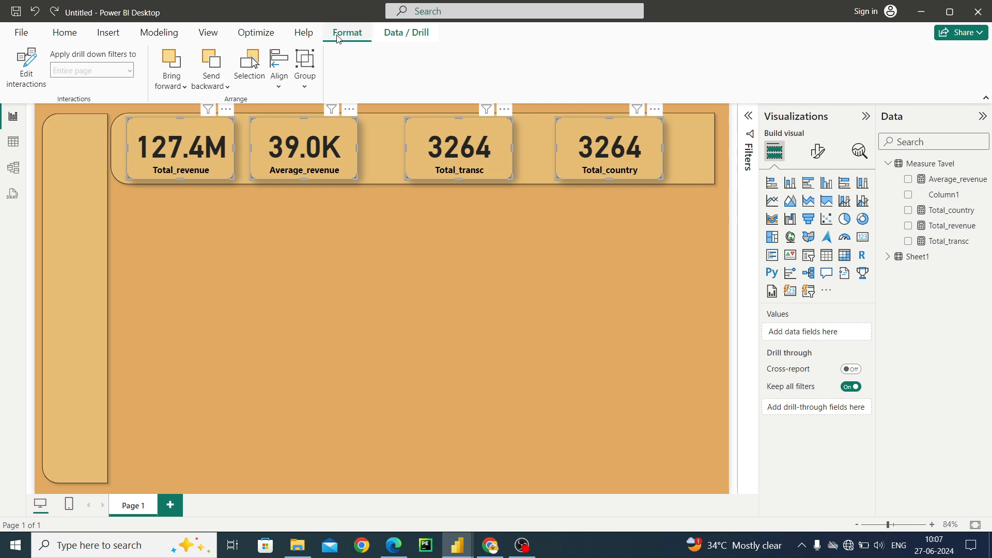
{"action": "left_click", "coordinate": [283, 88]}
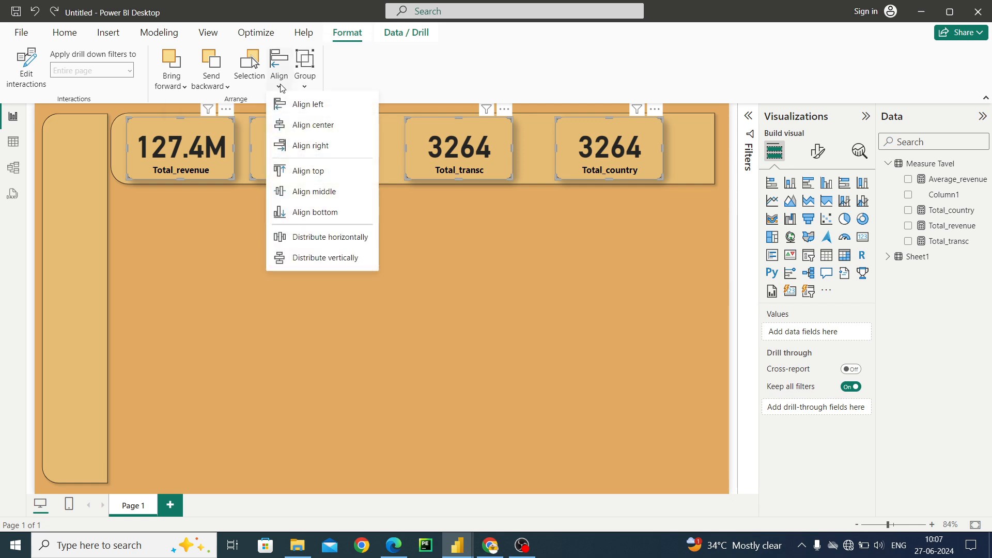
{"action": "left_click", "coordinate": [310, 240]}
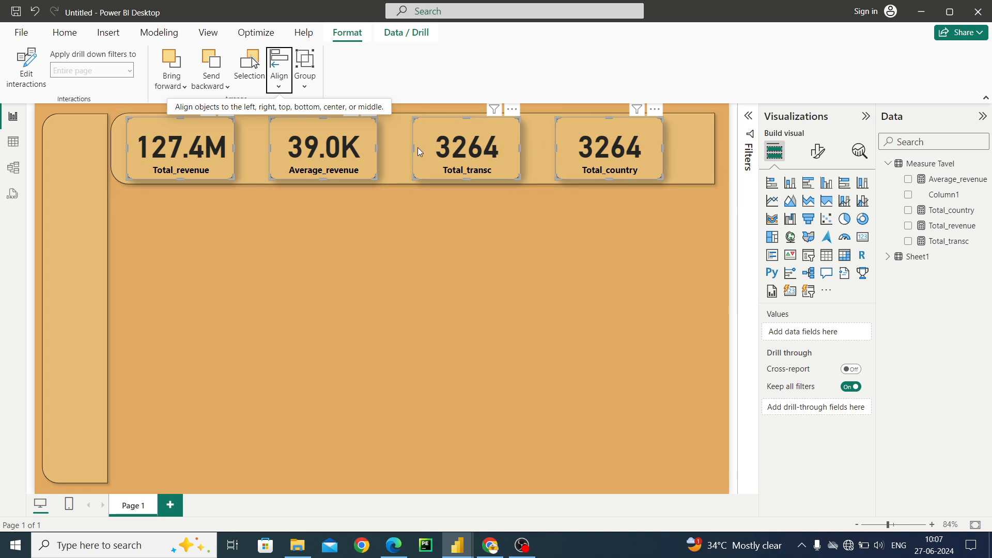
{"action": "left_click", "coordinate": [411, 232]}
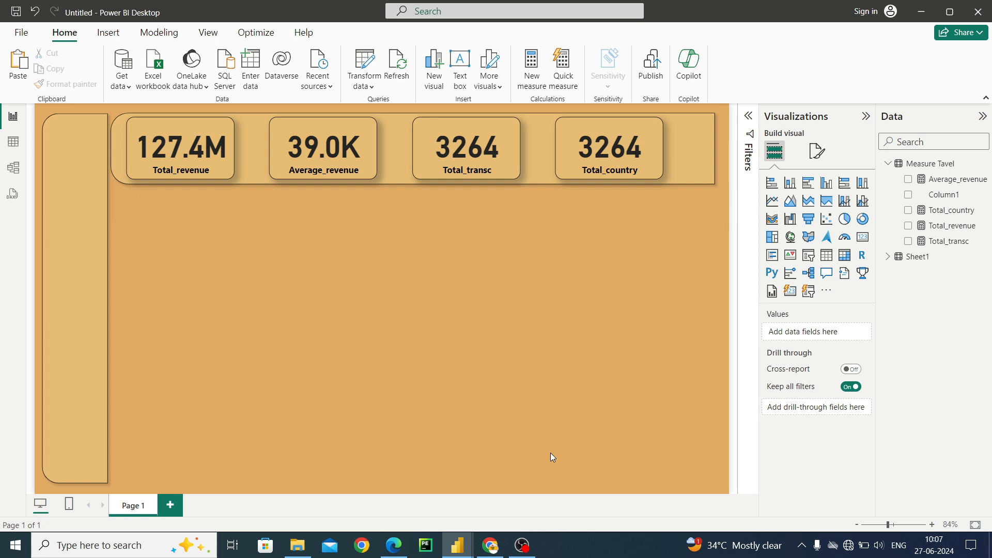
- Add a donut chart with Total_revenue as its values and Region from Sheet1 as its legend
{"action": "left_click", "coordinate": [862, 220]}
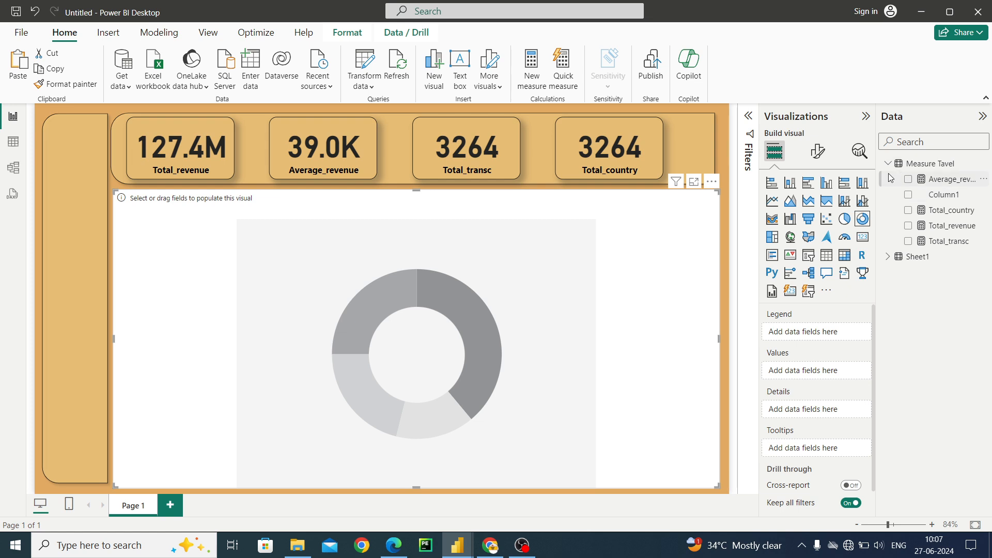
{"action": "left_click", "coordinate": [908, 228]}
{"action": "left_click", "coordinate": [886, 257]}
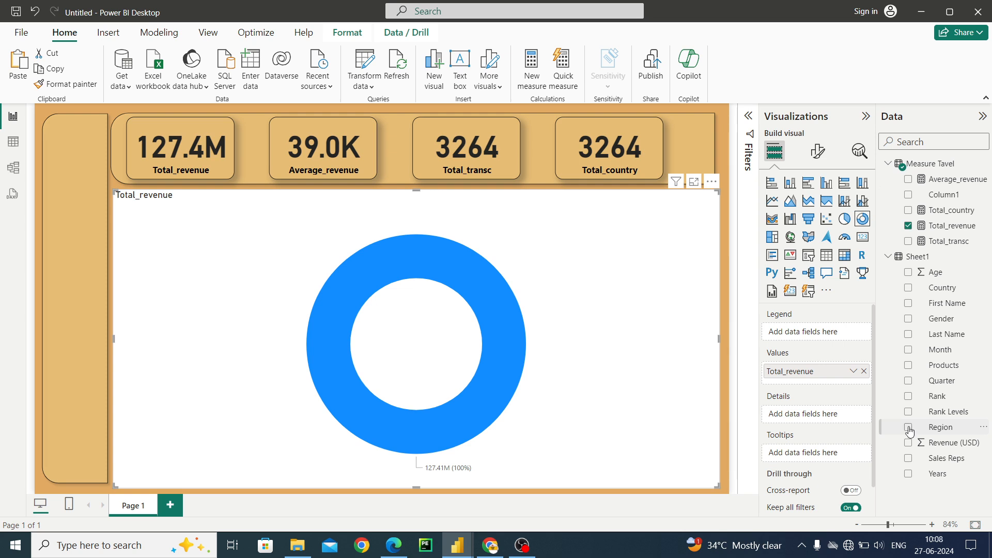
{"action": "left_click", "coordinate": [908, 427]}
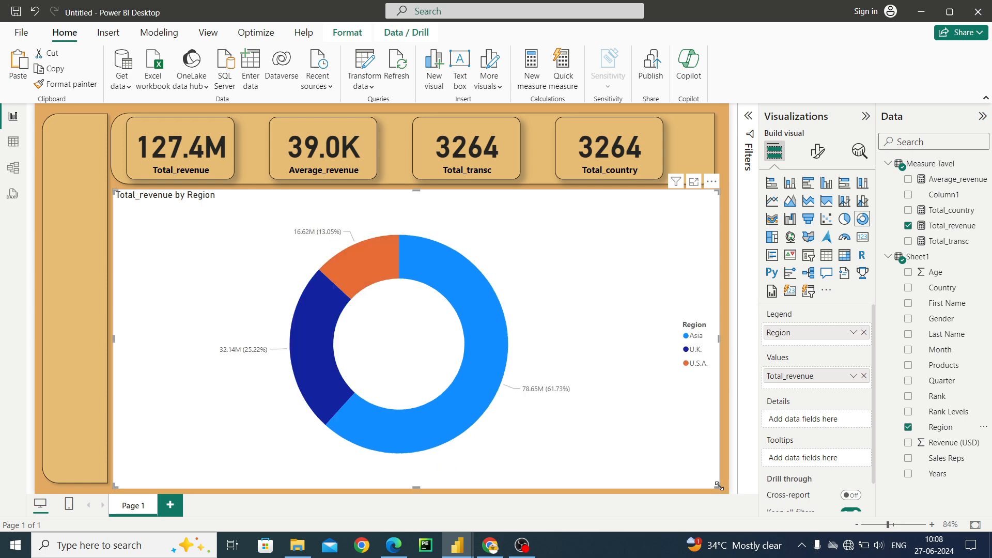
- Shrink the donut chart to a small tile under the Total_revenue card and move it slightly down from the header
{"action": "left_click_drag", "start_coordinate": [719, 486], "coordinate": [261, 303]}
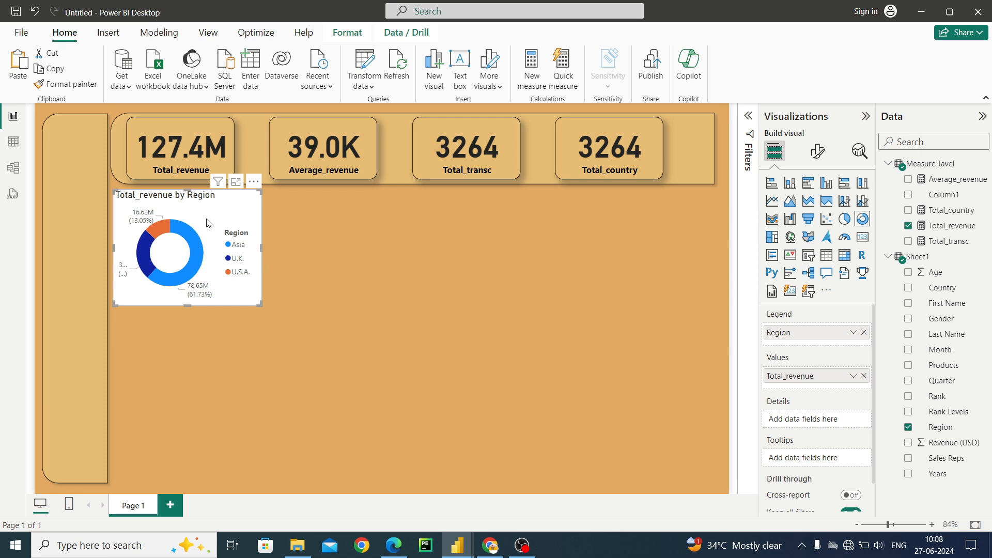
{"action": "left_click_drag", "start_coordinate": [207, 220], "coordinate": [207, 225]}
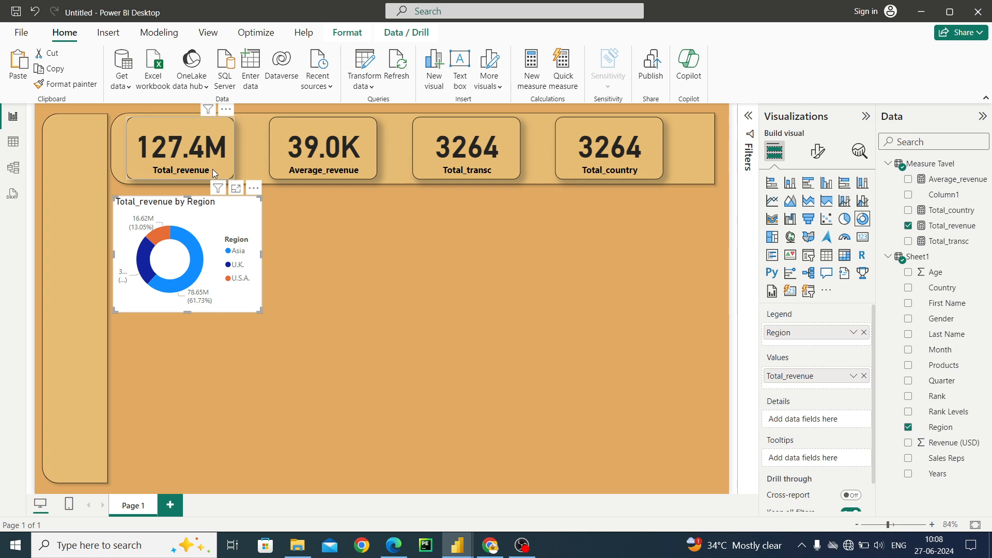
- Select the Total_revenue card in the header
{"action": "left_click", "coordinate": [214, 174]}
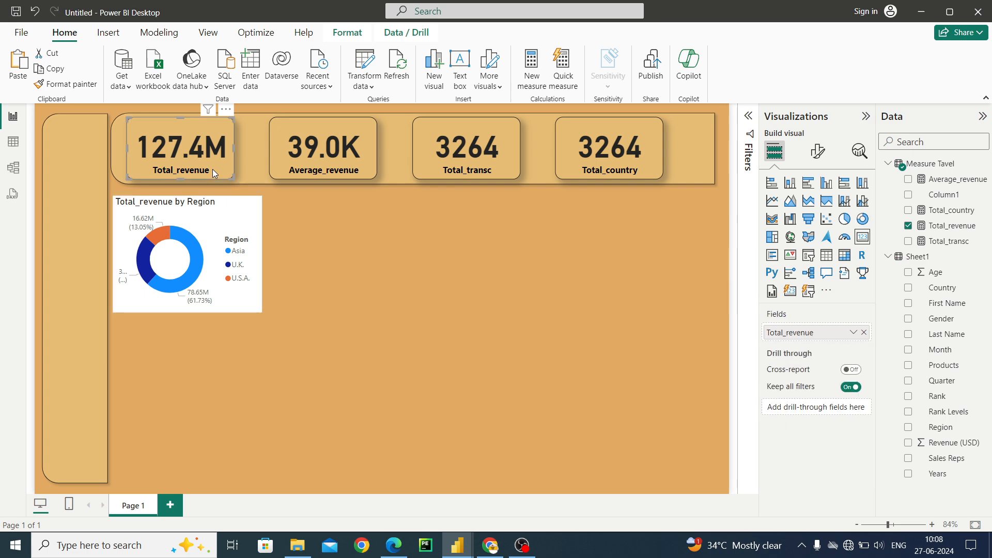
- Copy the Total_revenue card's formatting onto the Total_revenue by Region donut chart and widen the chart slightly
{"action": "left_click", "coordinate": [80, 87]}
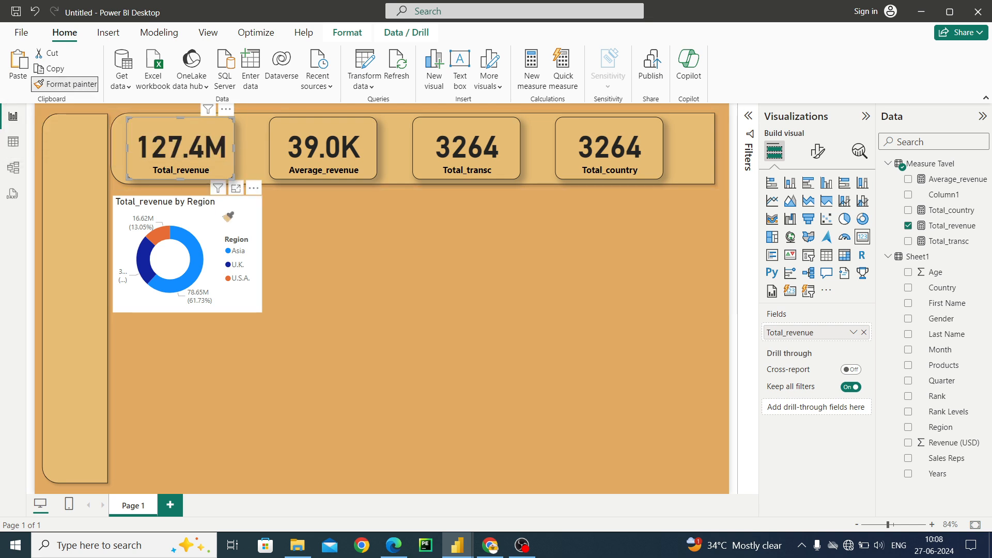
{"action": "left_click", "coordinate": [227, 217]}
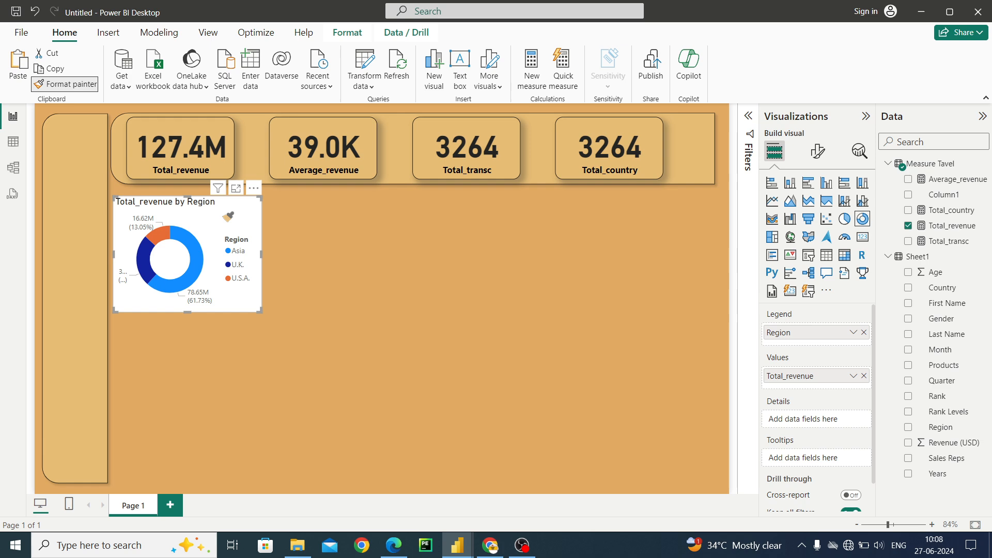
{"action": "left_click", "coordinate": [227, 217]}
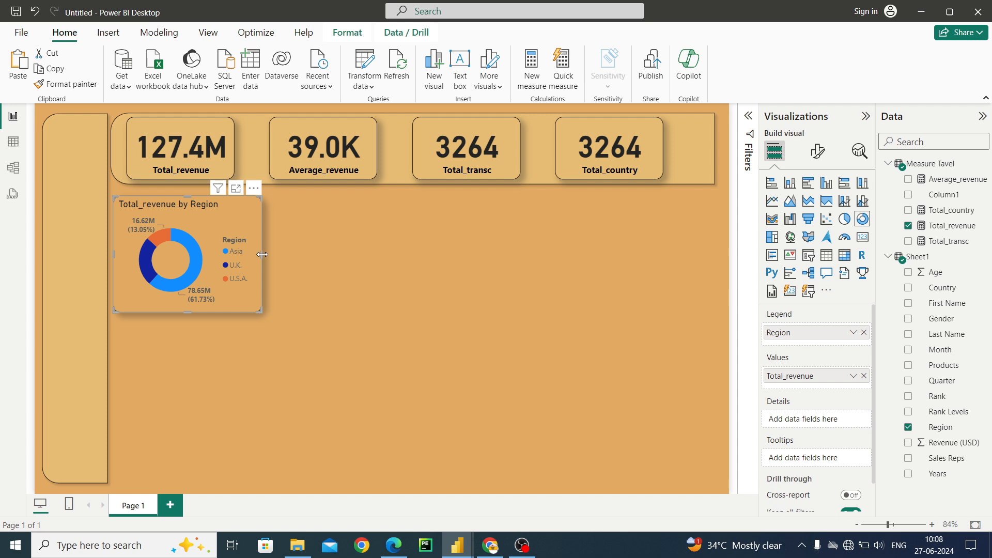
{"action": "left_click_drag", "start_coordinate": [262, 254], "coordinate": [277, 256]}
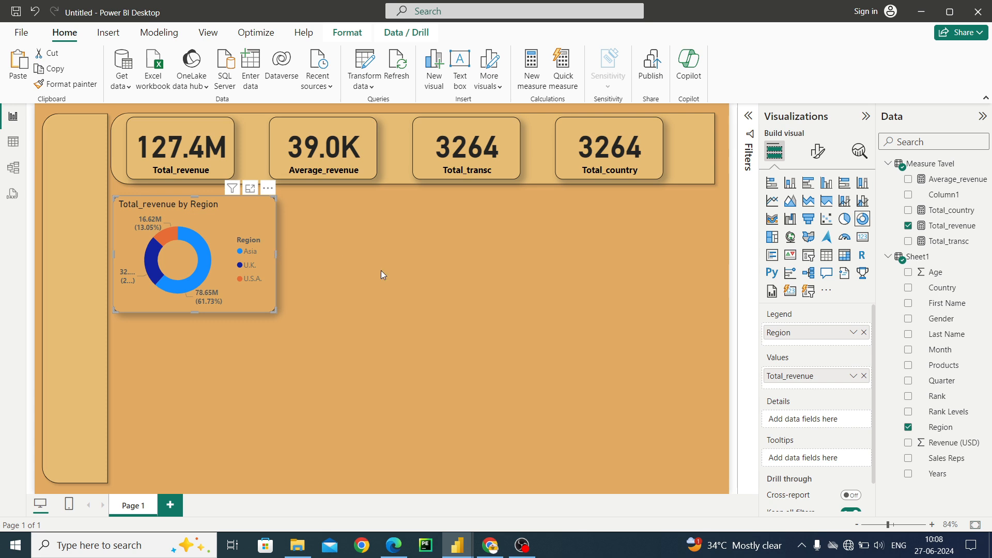
- Format the donut chart's legend text as bold and black
{"action": "left_click", "coordinate": [817, 153]}
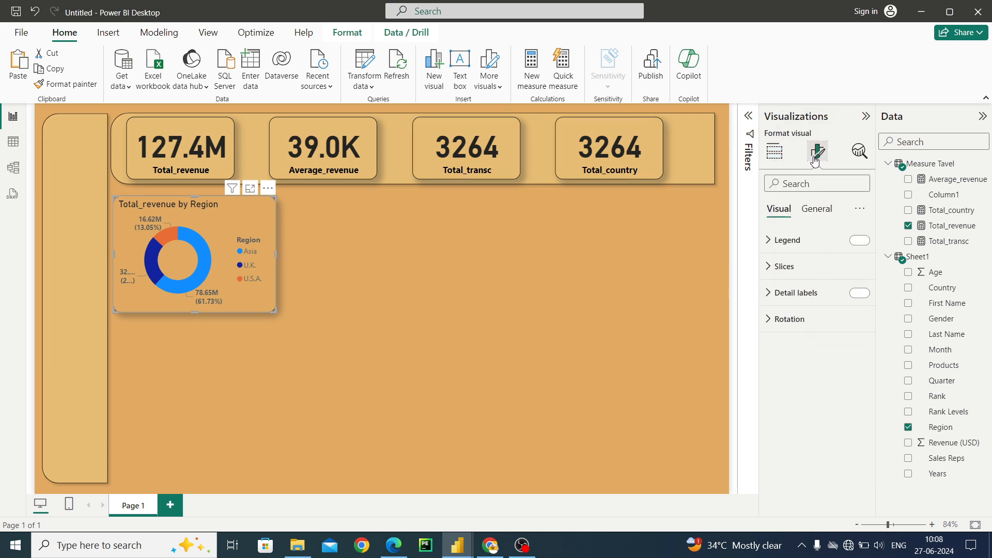
{"action": "left_click", "coordinate": [776, 243]}
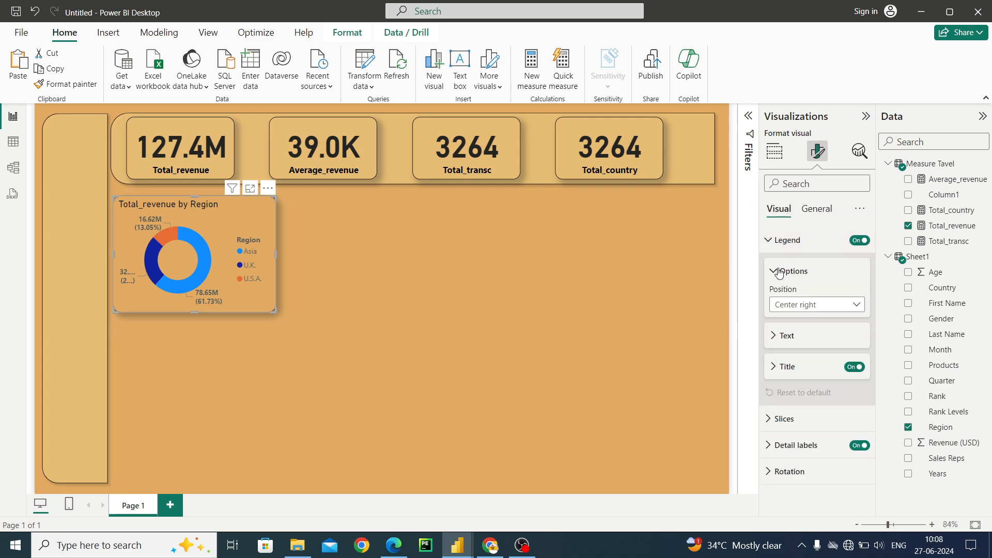
{"action": "left_click", "coordinate": [813, 311]}
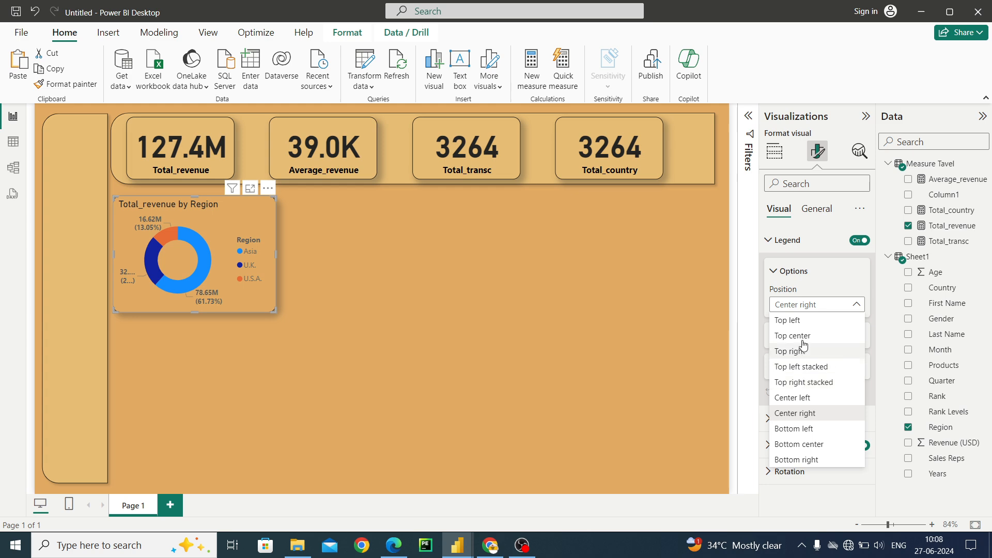
{"action": "left_click", "coordinate": [775, 277]}
{"action": "left_click", "coordinate": [775, 275]}
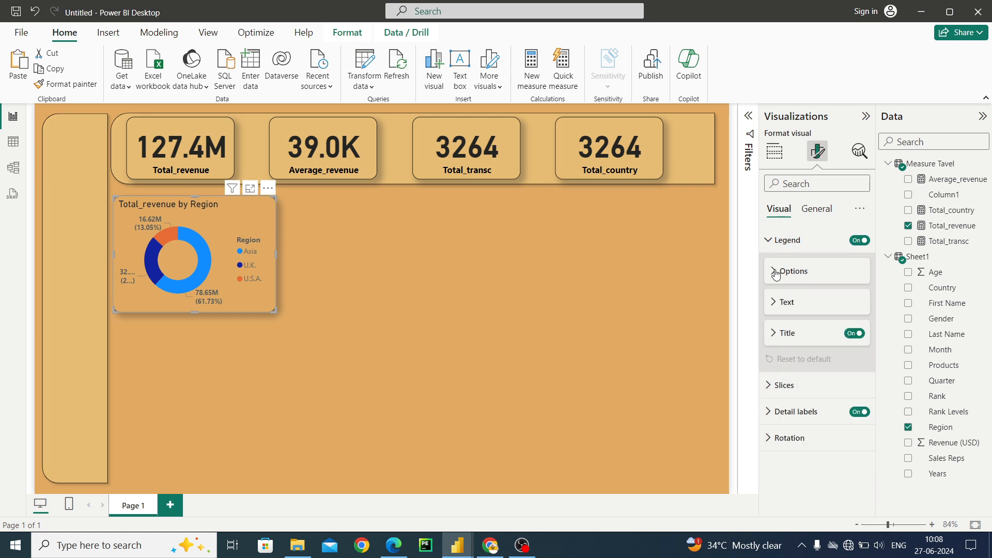
{"action": "left_click", "coordinate": [776, 274]}
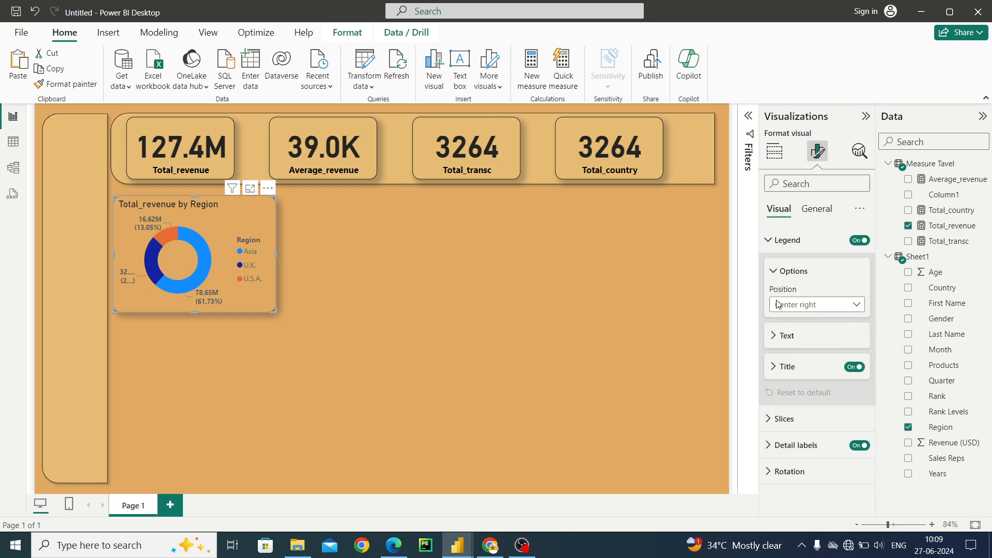
{"action": "left_click", "coordinate": [774, 338]}
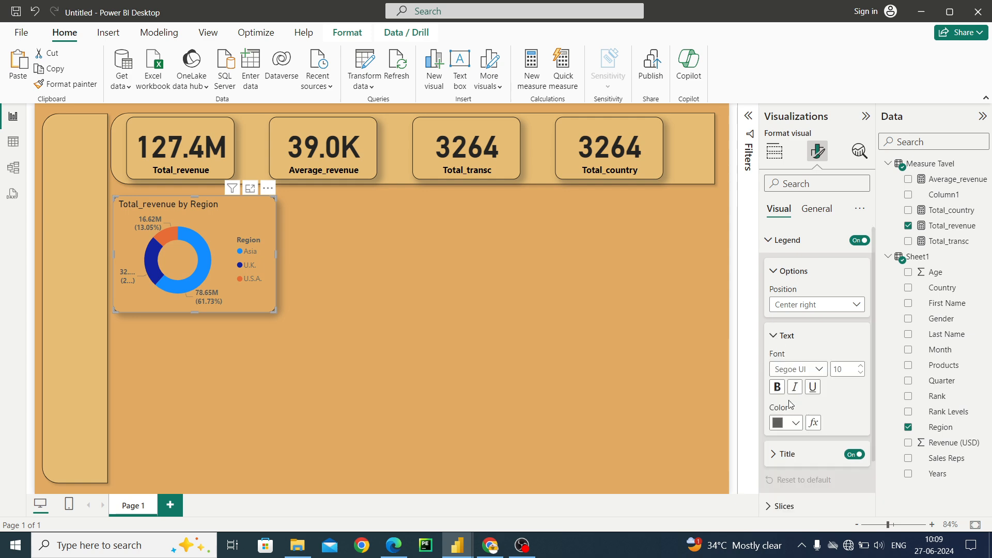
{"action": "left_click", "coordinate": [778, 389]}
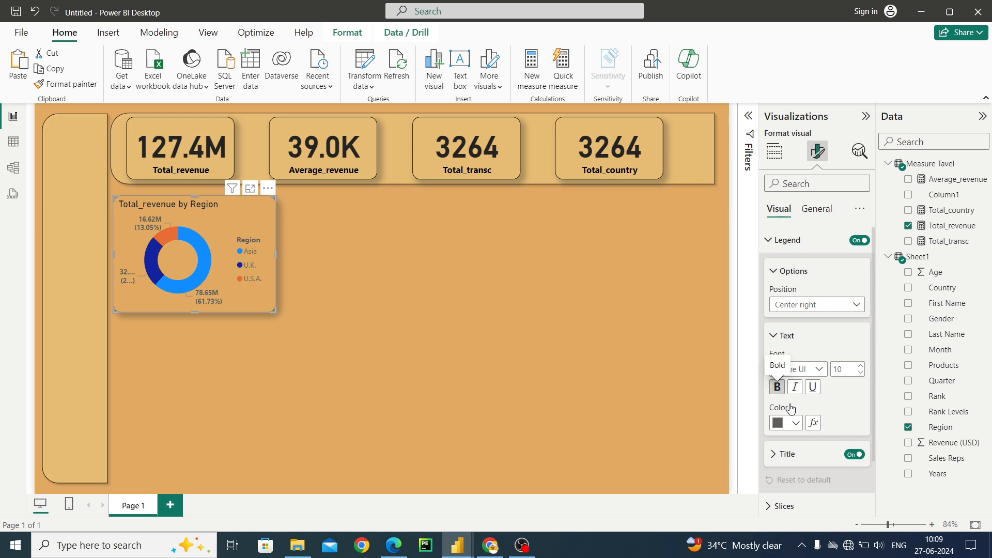
{"action": "left_click", "coordinate": [796, 423]}
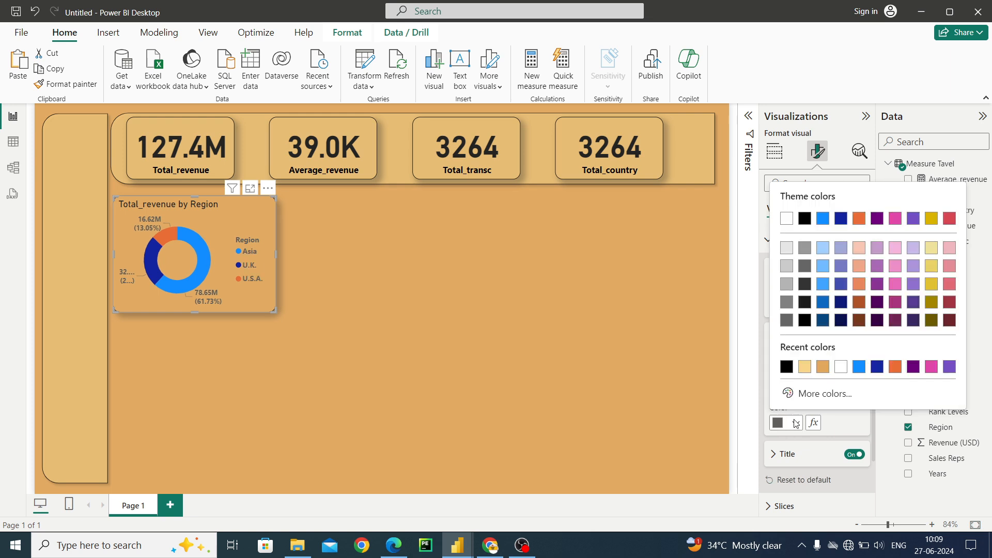
{"action": "left_click", "coordinate": [785, 367]}
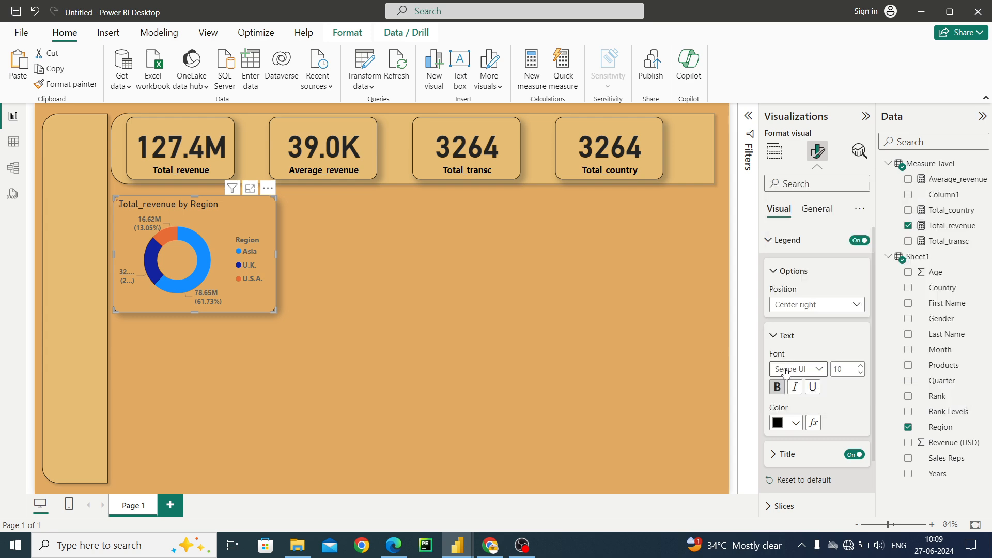
{"action": "left_click", "coordinate": [774, 336]}
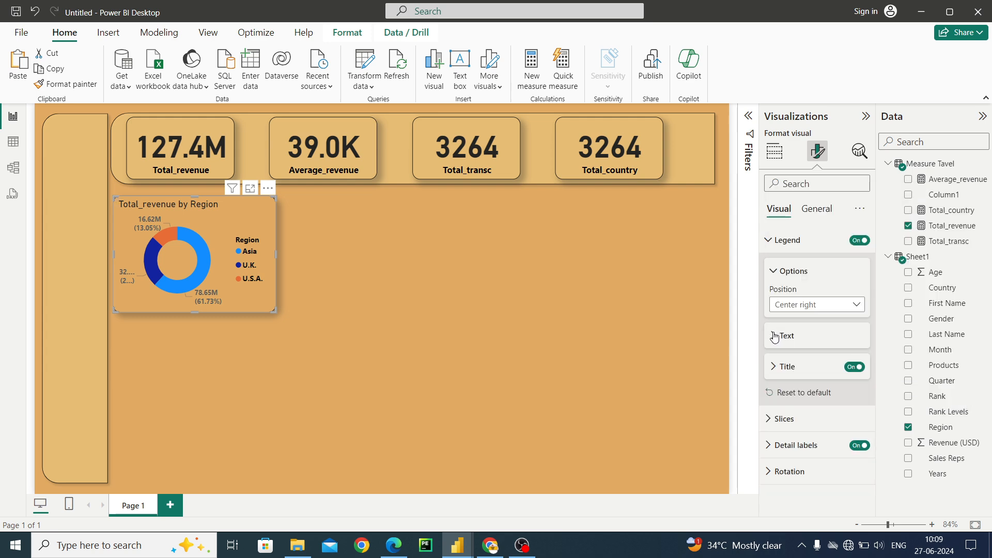
{"action": "left_click", "coordinate": [775, 367]}
{"action": "left_click", "coordinate": [793, 400]}
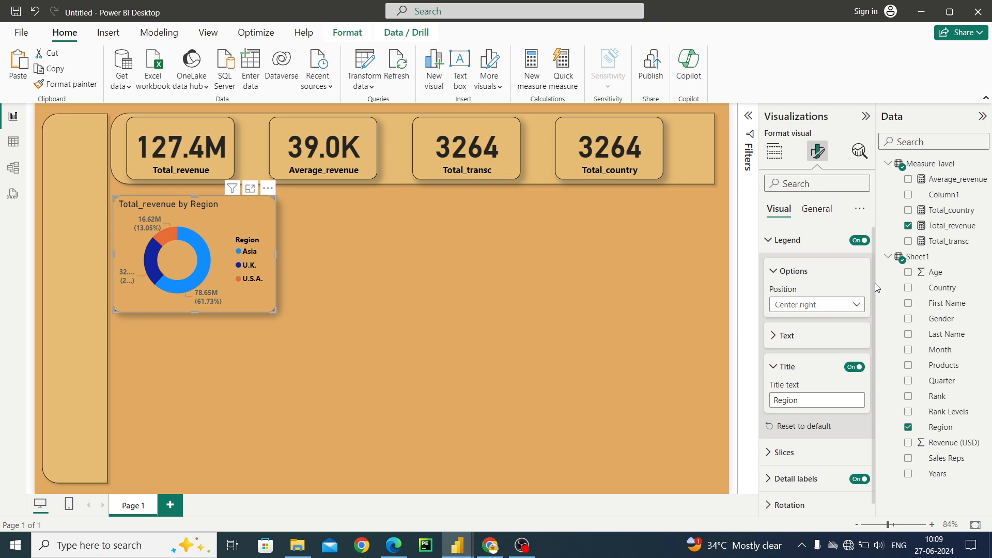
{"action": "scroll", "coordinate": [871, 286], "scroll_direction": "down", "scroll_amount": 1}
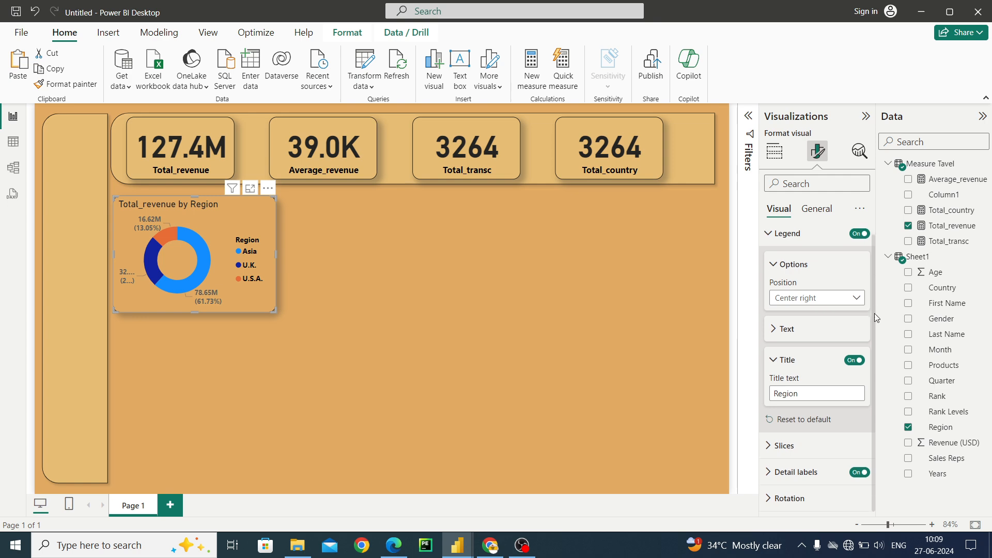
{"action": "left_click", "coordinate": [782, 361]}
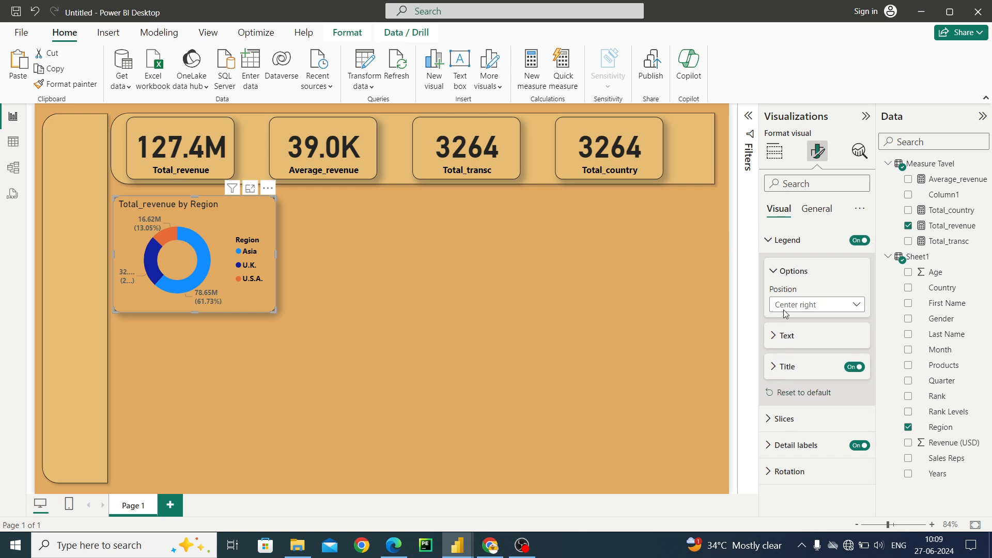
{"action": "left_click", "coordinate": [777, 342]}
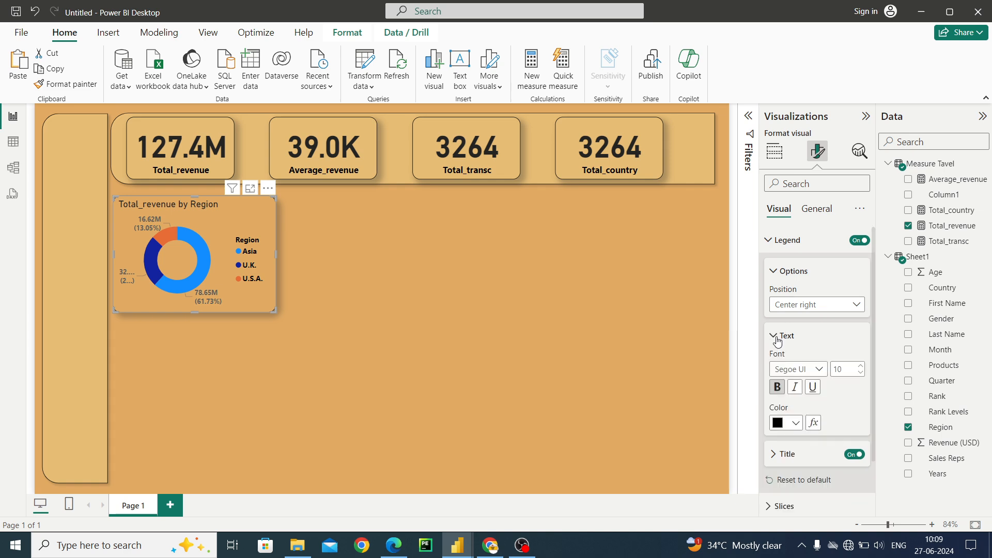
{"action": "left_click", "coordinate": [777, 338]}
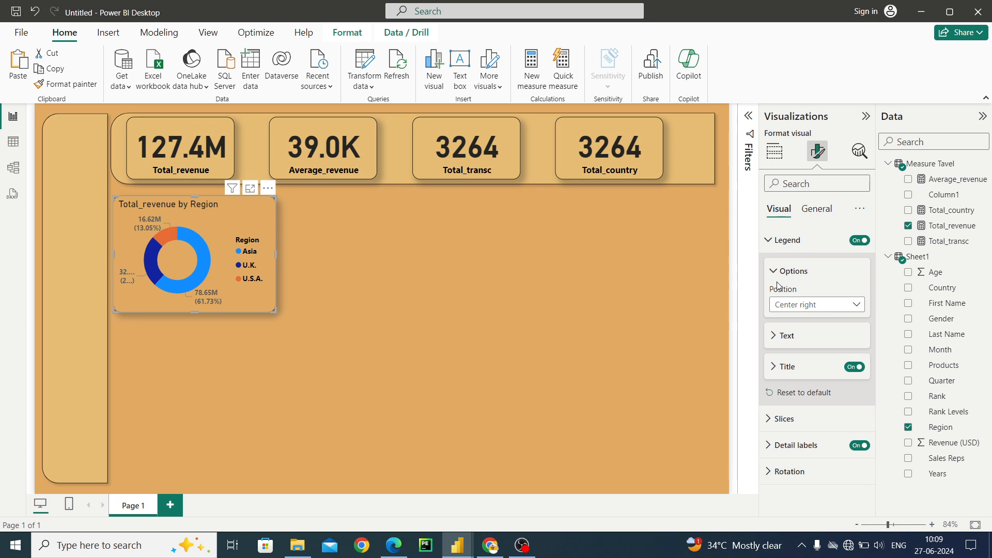
{"action": "left_click", "coordinate": [774, 242]}
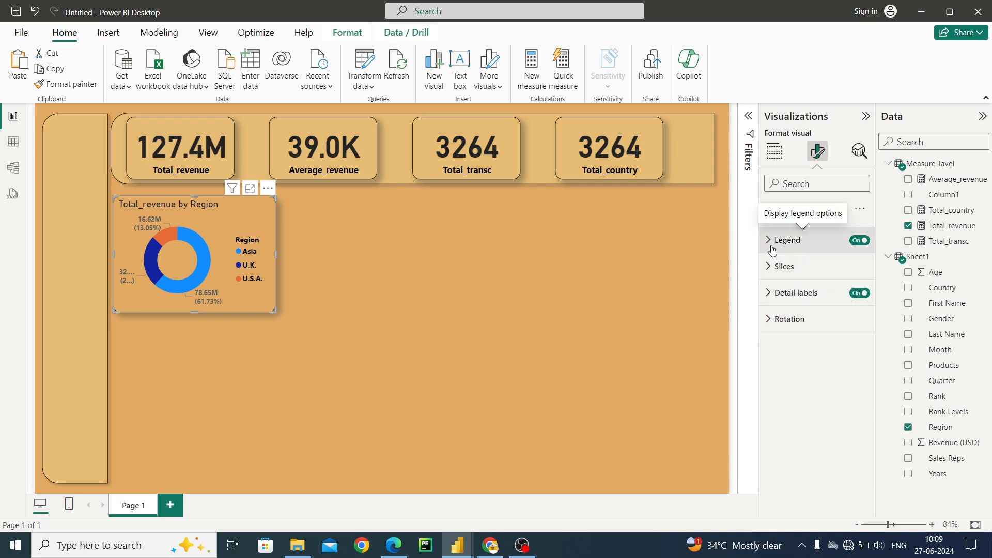
- Format the donut chart's detail label values as bold black text, keeping the detail labels turned on
{"action": "left_click", "coordinate": [770, 294]}
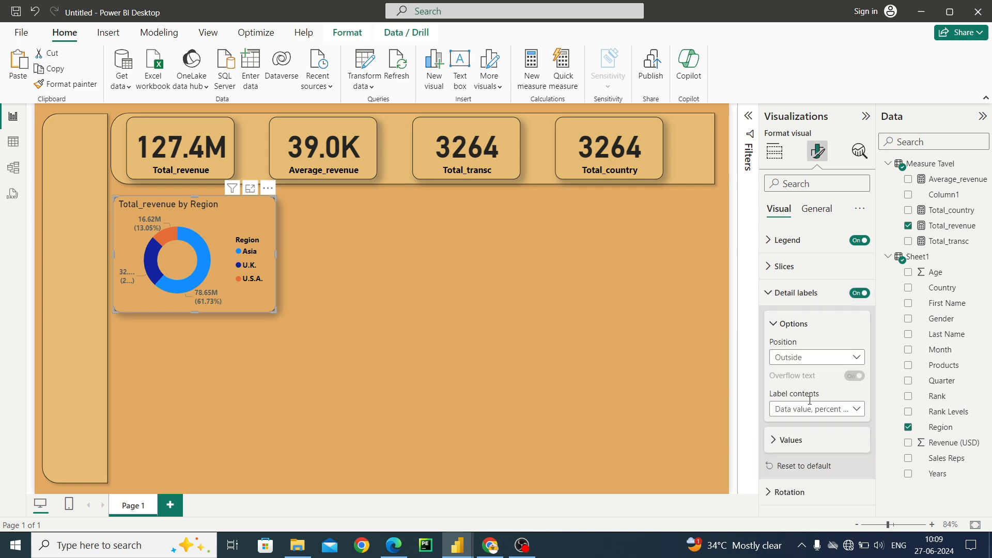
{"action": "left_click", "coordinate": [772, 439]}
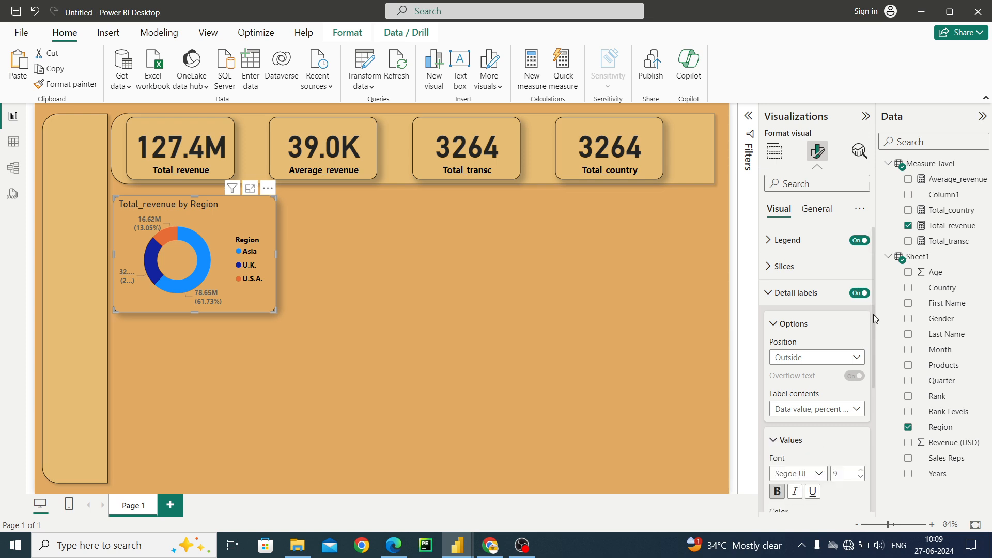
{"action": "left_click_drag", "start_coordinate": [873, 315], "coordinate": [871, 379]}
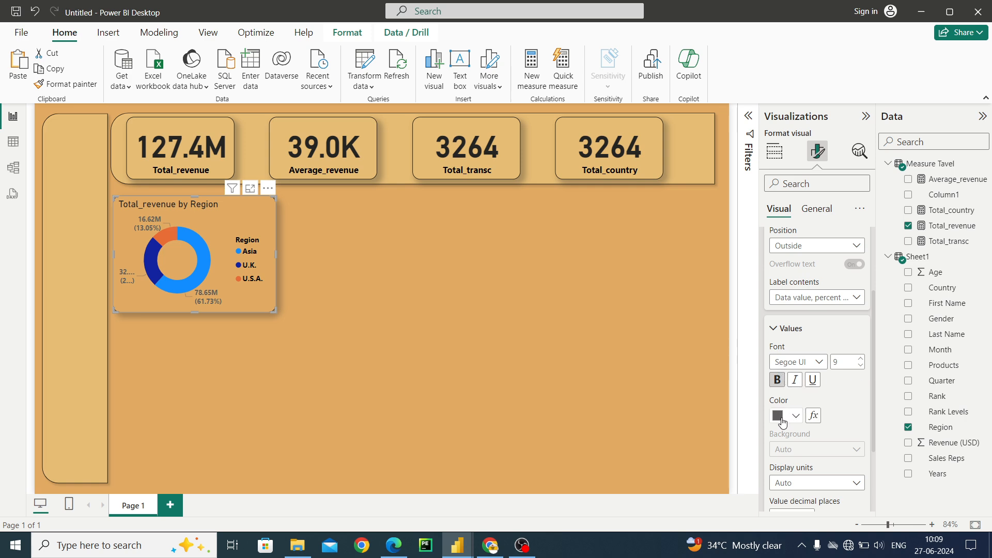
{"action": "left_click", "coordinate": [777, 381]}
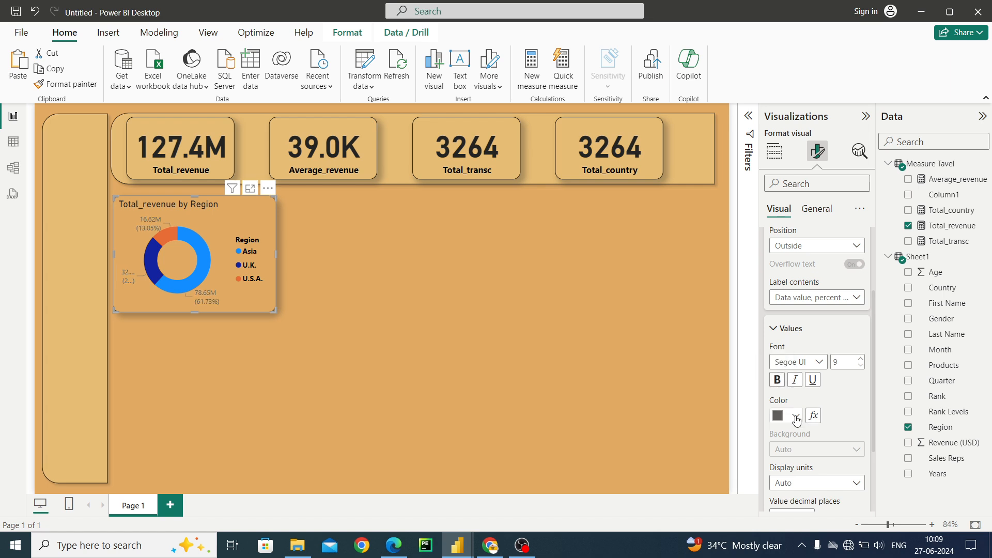
{"action": "left_click", "coordinate": [796, 416]}
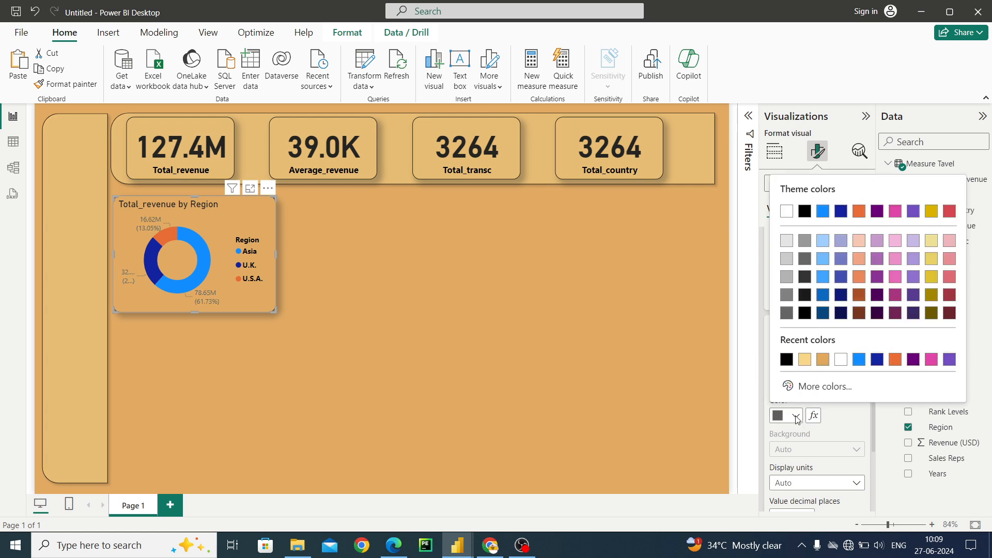
{"action": "left_click", "coordinate": [786, 360]}
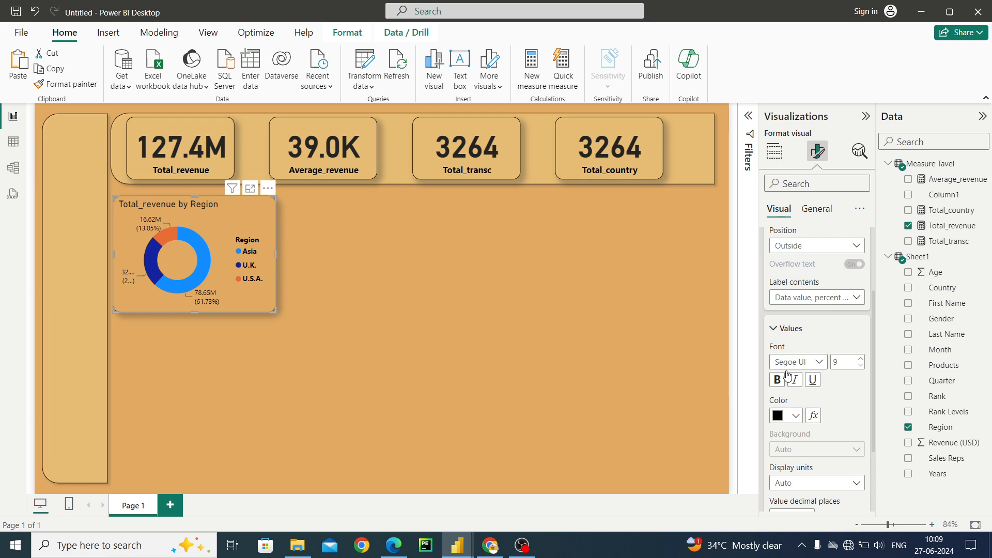
{"action": "left_click", "coordinate": [780, 380]}
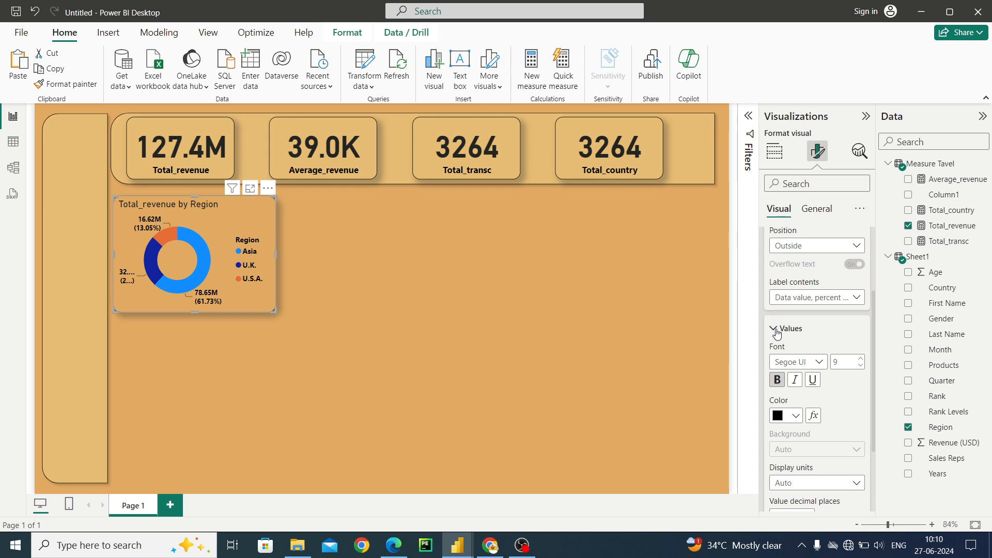
{"action": "left_click", "coordinate": [773, 328]}
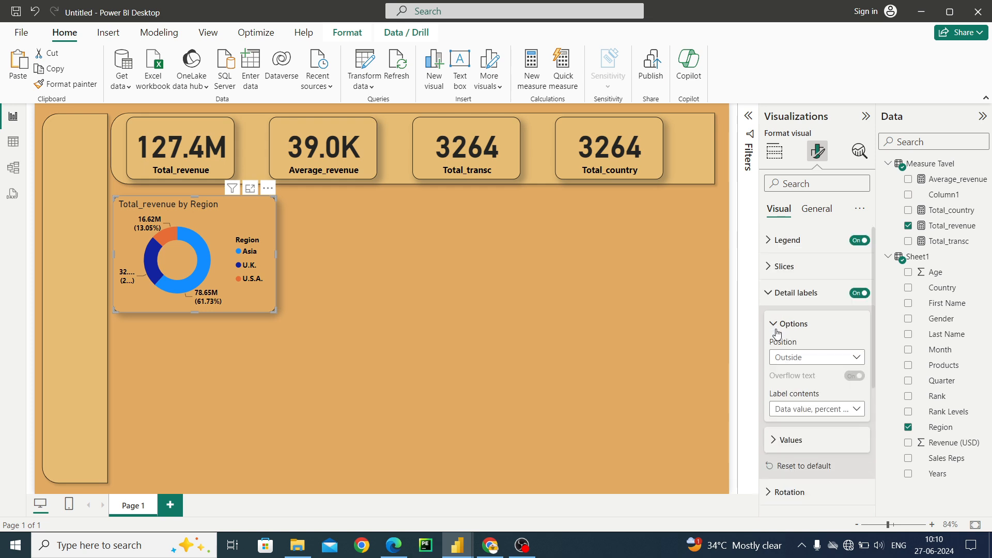
{"action": "left_click", "coordinate": [771, 291]}
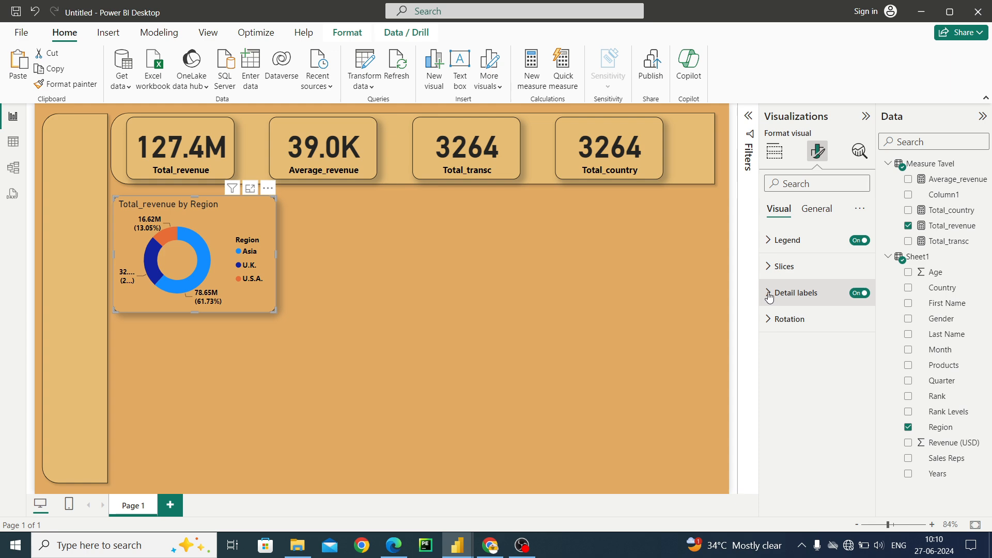
{"action": "left_click", "coordinate": [863, 293]}
{"action": "left_click", "coordinate": [863, 293]}
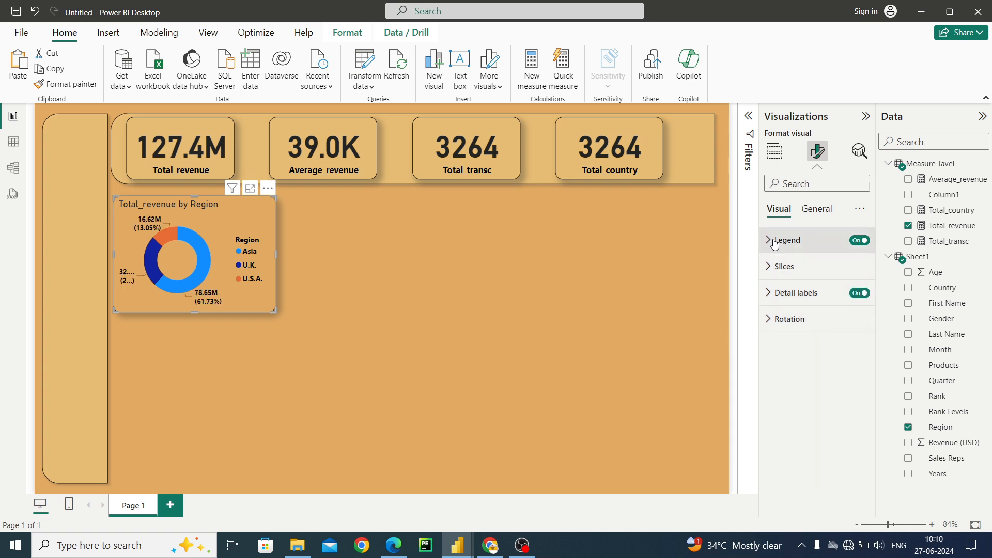
- Make the donut chart's title bold and center it horizontally
{"action": "left_click", "coordinate": [824, 209]}
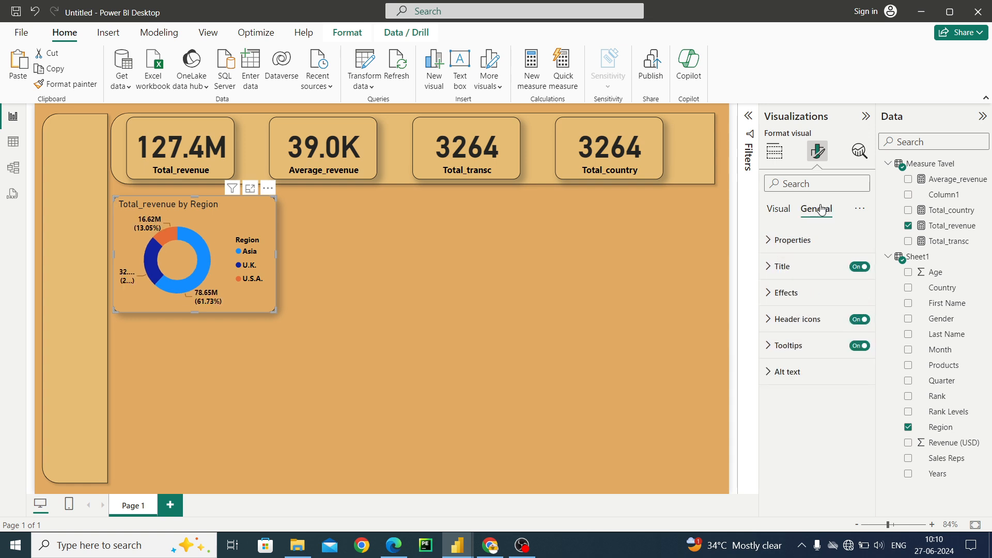
{"action": "left_click", "coordinate": [775, 266]}
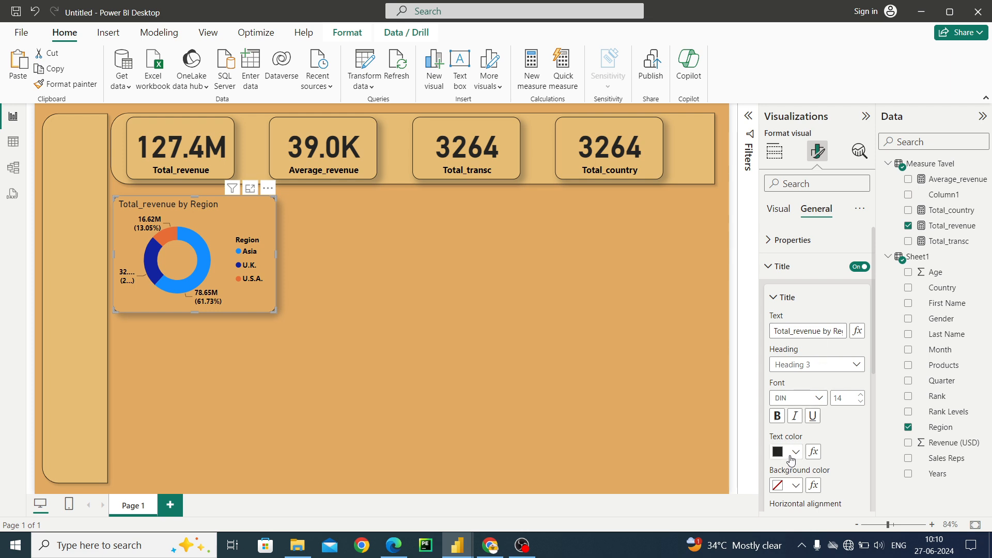
{"action": "left_click", "coordinate": [776, 417]}
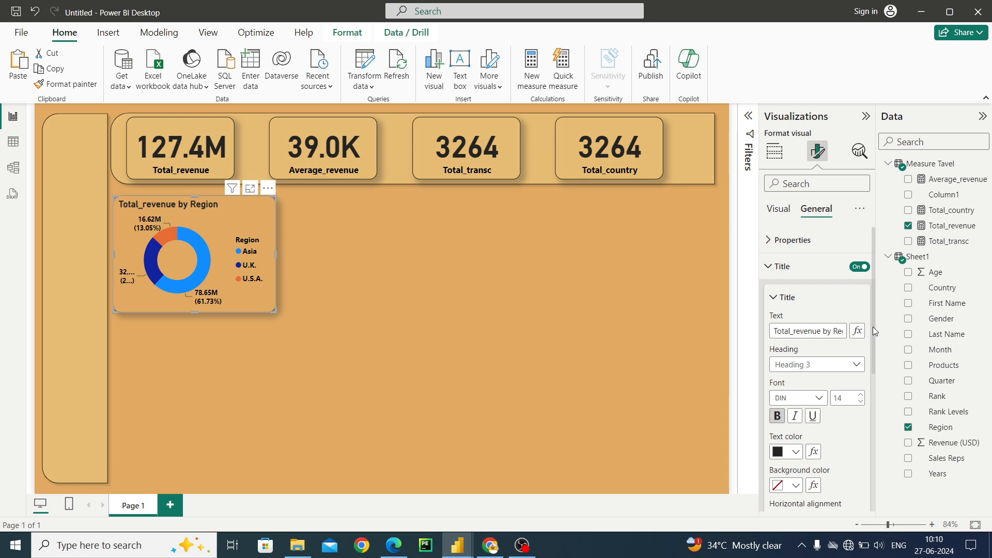
{"action": "left_click_drag", "start_coordinate": [874, 331], "coordinate": [875, 355]}
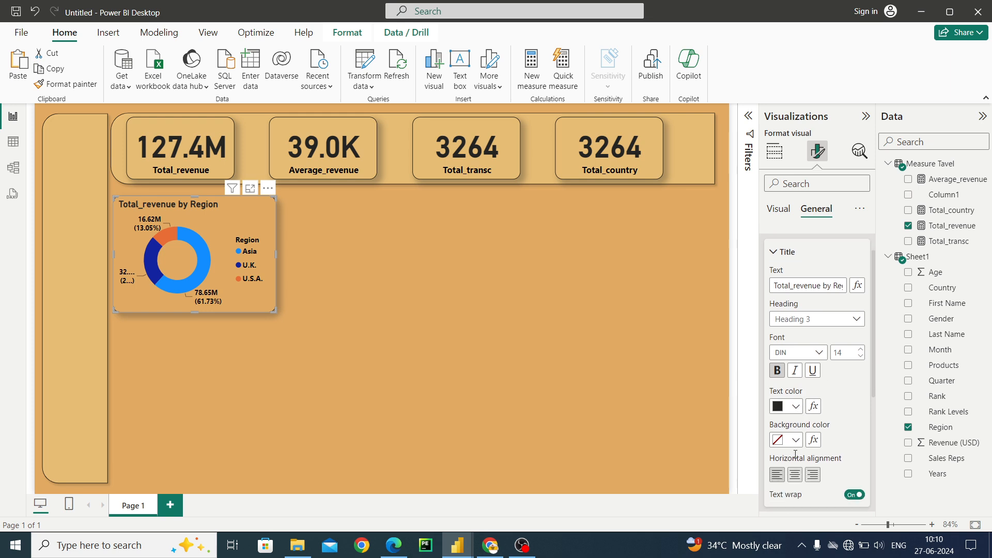
{"action": "left_click", "coordinate": [795, 474]}
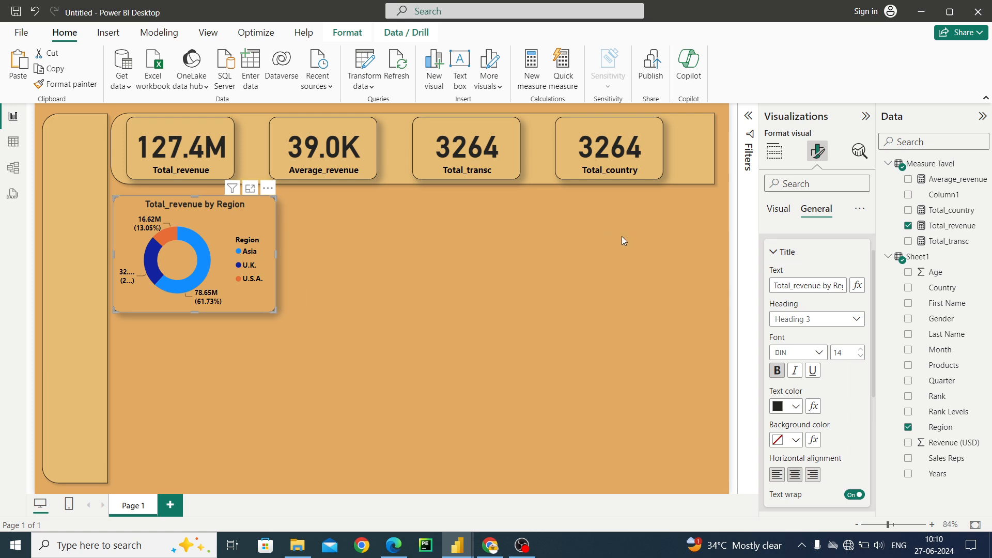
{"action": "left_click", "coordinate": [614, 290]}
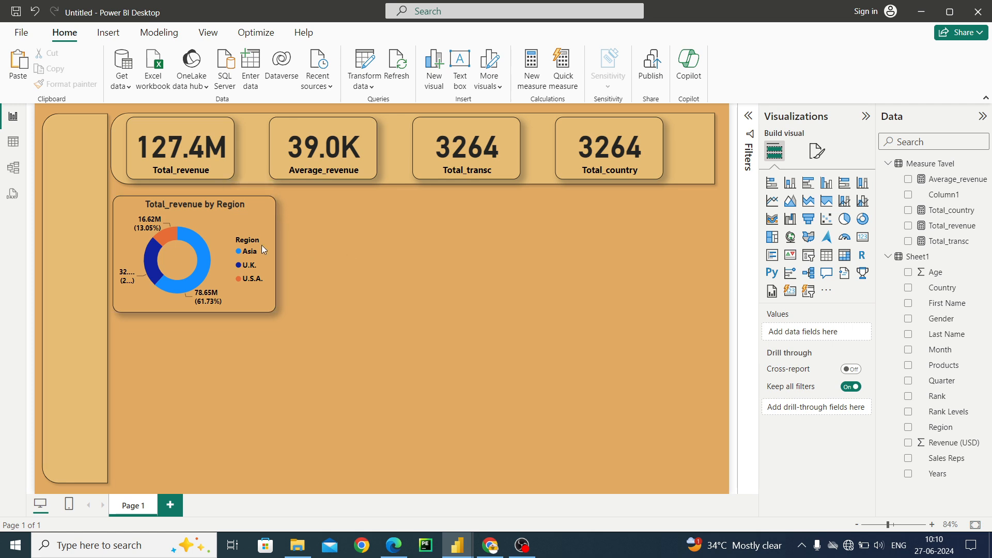
{"action": "mouse_move", "coordinate": [270, 232]}
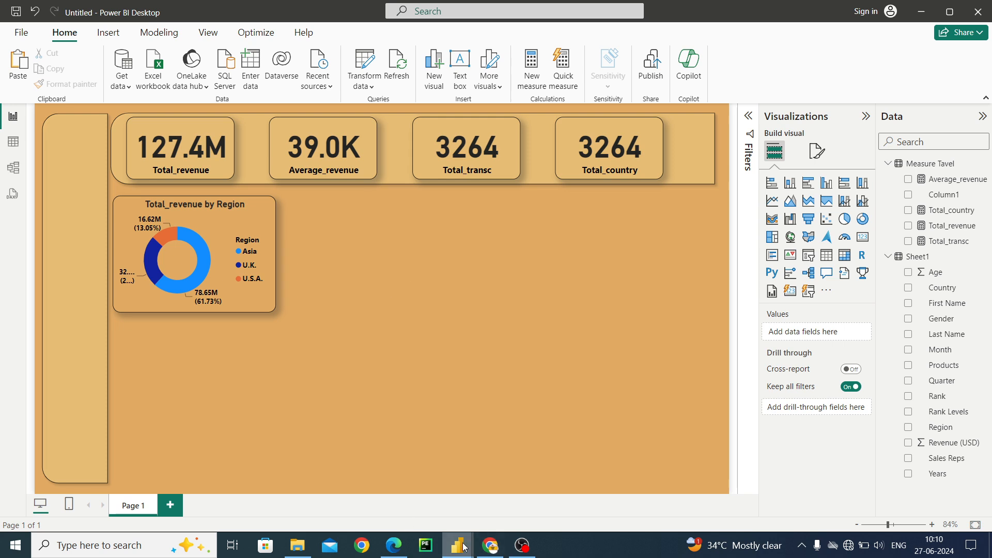
{"action": "mouse_move", "coordinate": [464, 546]}
{"action": "mouse_move", "coordinate": [430, 490]}
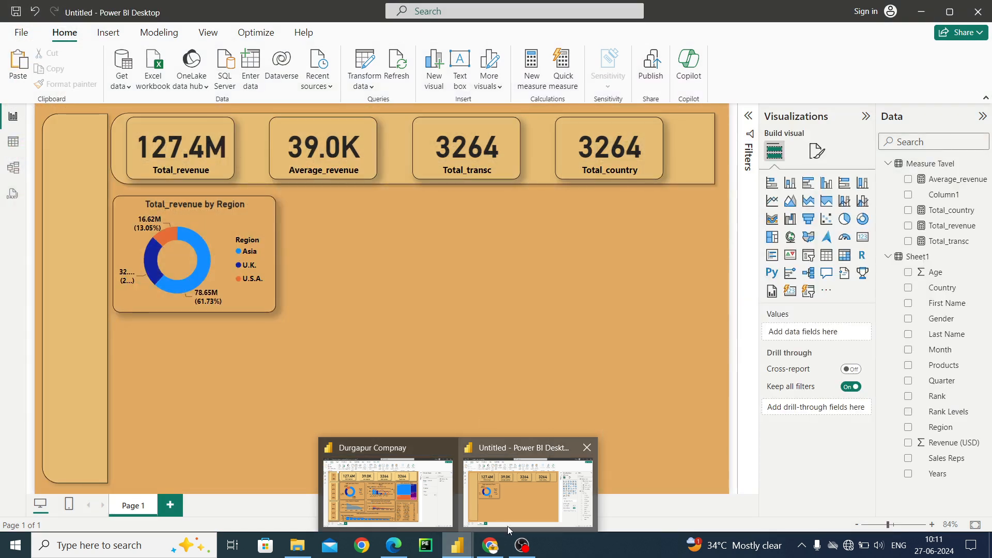
{"action": "left_click", "coordinate": [525, 502]}
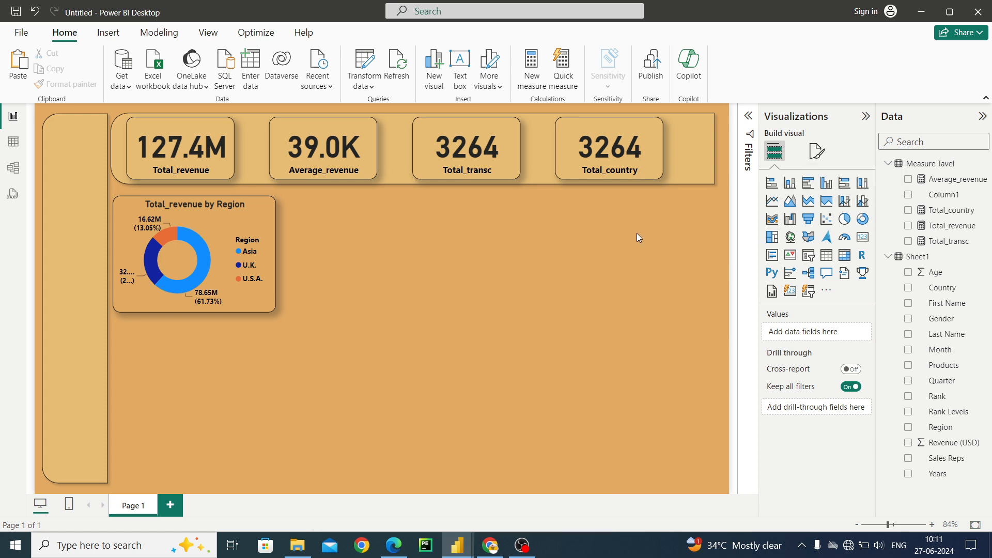
- Insert a line and stacked column chart beside the donut chart, aligned with its top and shortened to its height
{"action": "left_click", "coordinate": [844, 201]}
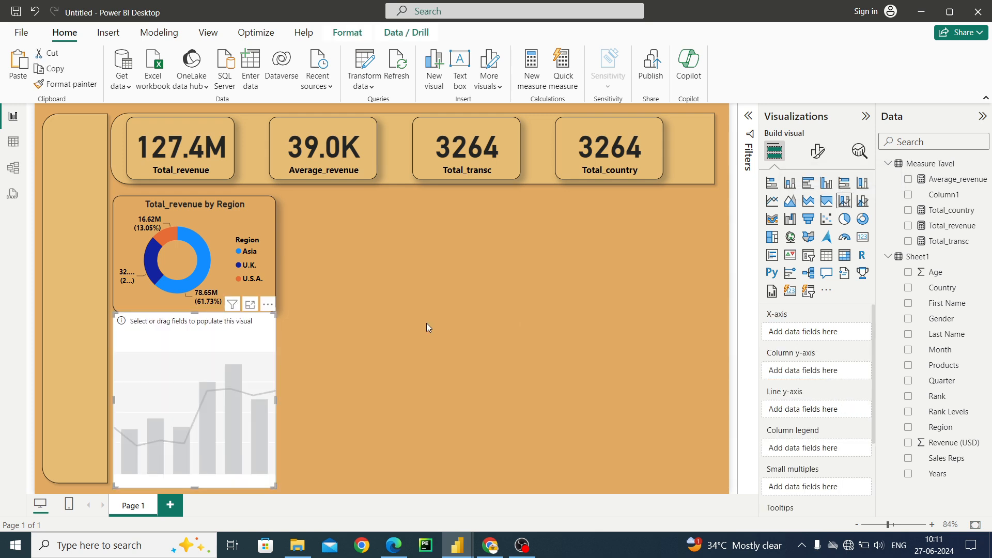
{"action": "left_click_drag", "start_coordinate": [192, 397], "coordinate": [395, 270]}
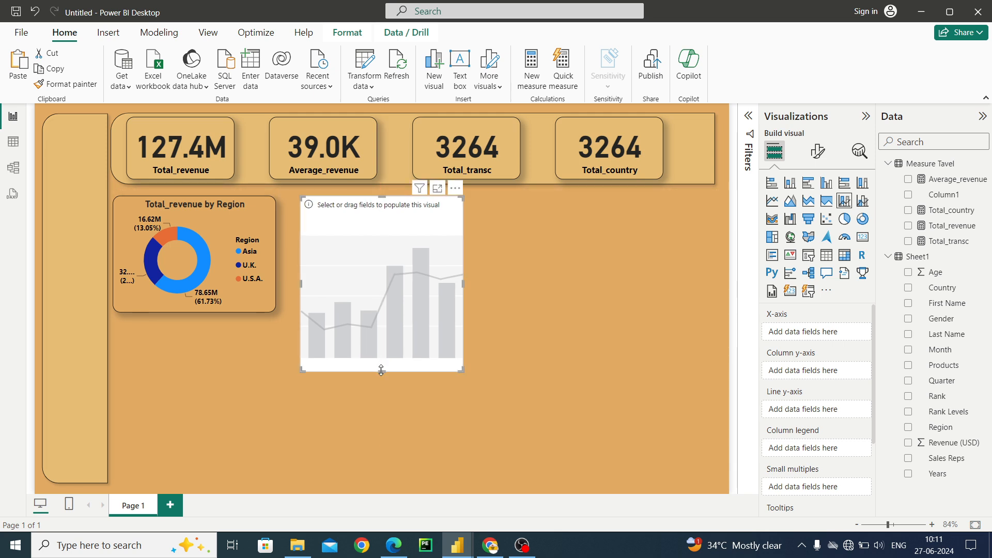
{"action": "left_click_drag", "start_coordinate": [382, 370], "coordinate": [374, 312]}
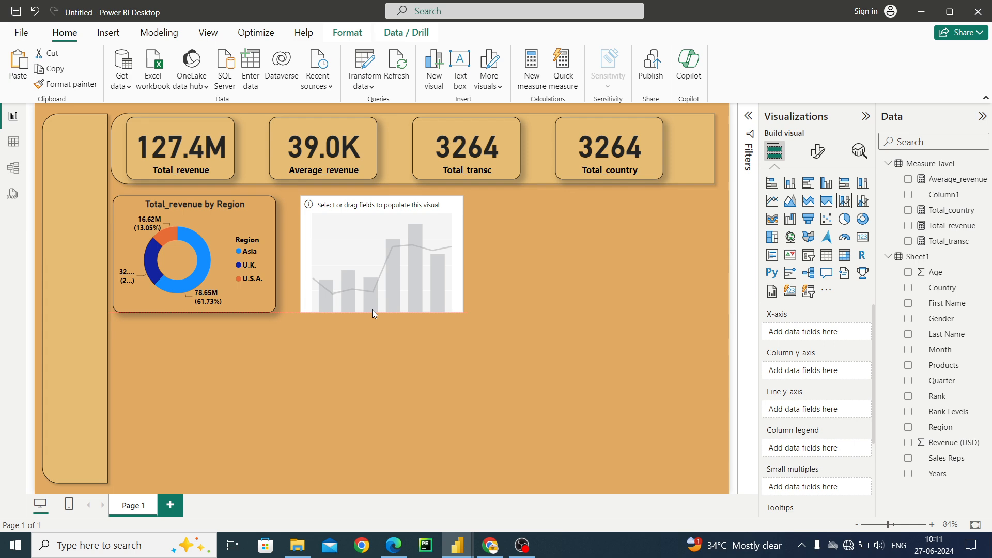
{"action": "left_click_drag", "start_coordinate": [371, 312], "coordinate": [371, 312]}
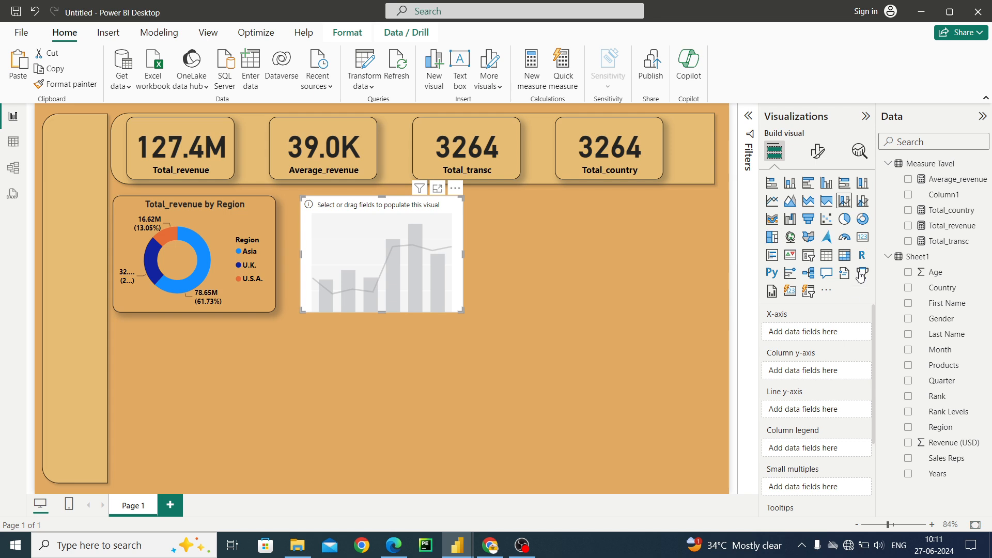
- Populate the combo chart with Total_revenue as column values, Average_revenue as line values, Country on the X-axis and Region as column legend
{"action": "left_click", "coordinate": [908, 226]}
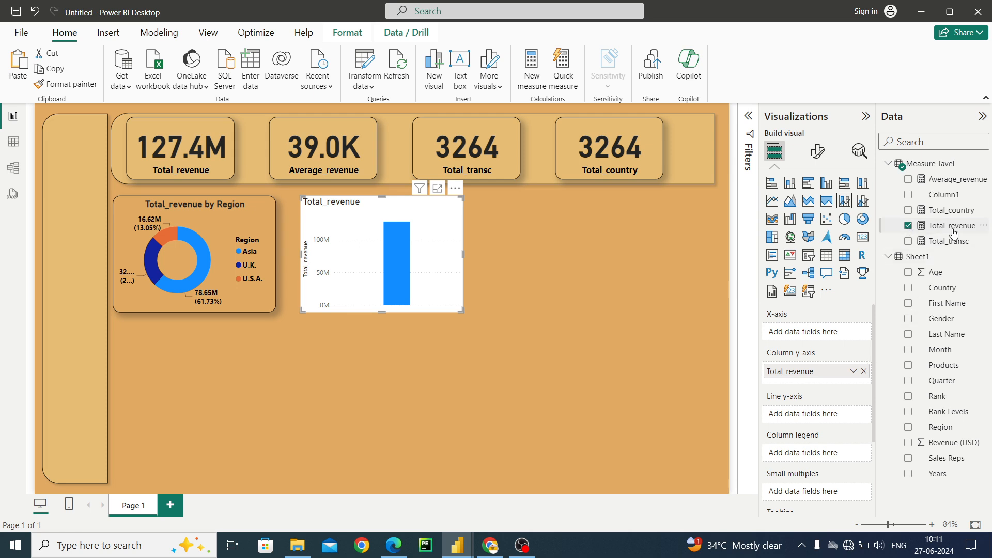
{"action": "left_click_drag", "start_coordinate": [953, 184], "coordinate": [818, 418]}
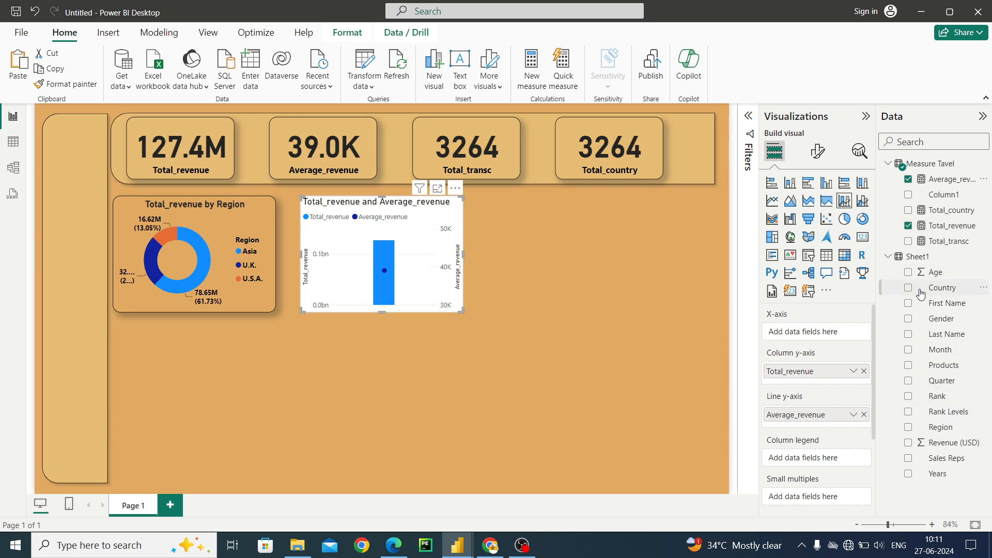
{"action": "left_click_drag", "start_coordinate": [921, 294], "coordinate": [809, 338]}
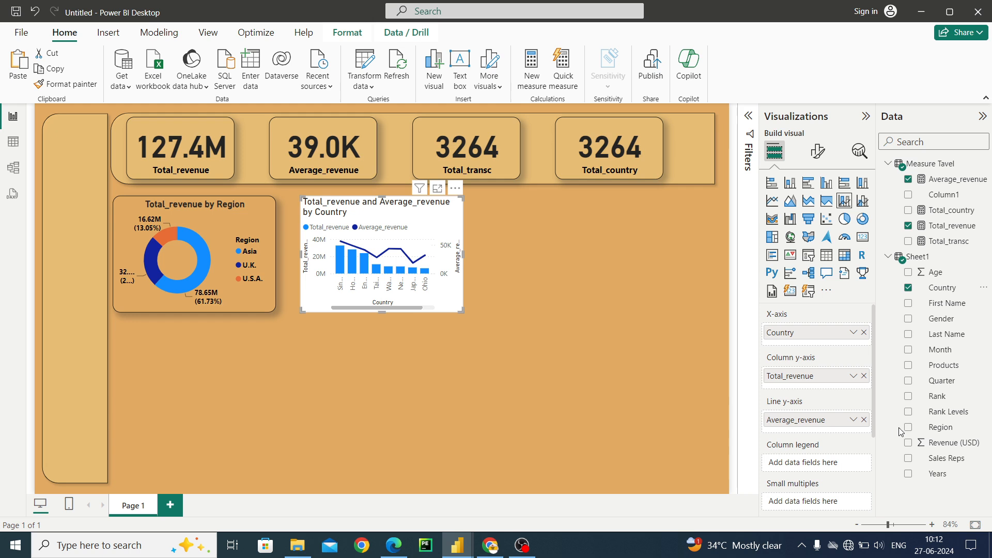
{"action": "left_click_drag", "start_coordinate": [943, 431], "coordinate": [827, 466]}
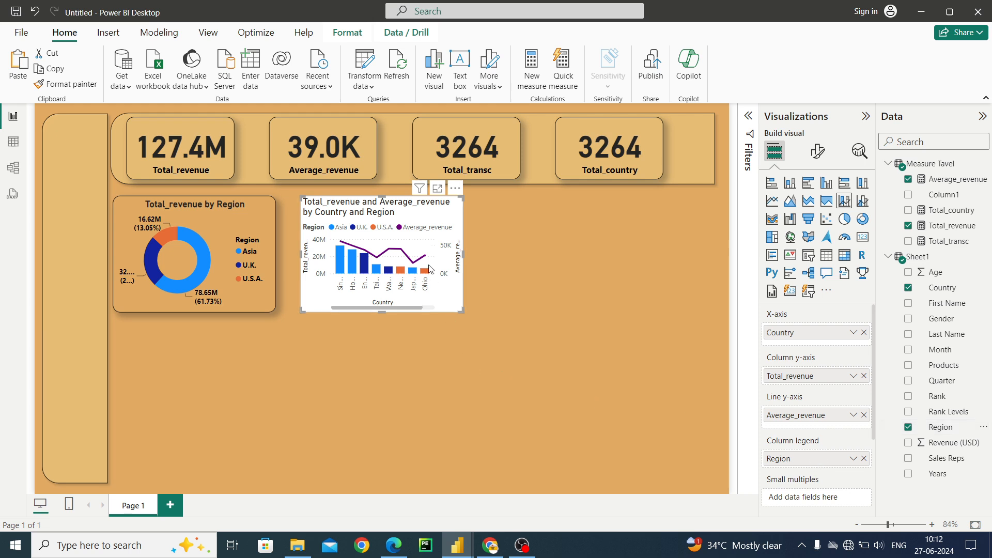
- Copy the Total_revenue by Region donut chart's formatting onto the new combo chart
{"action": "left_click", "coordinate": [251, 222]}
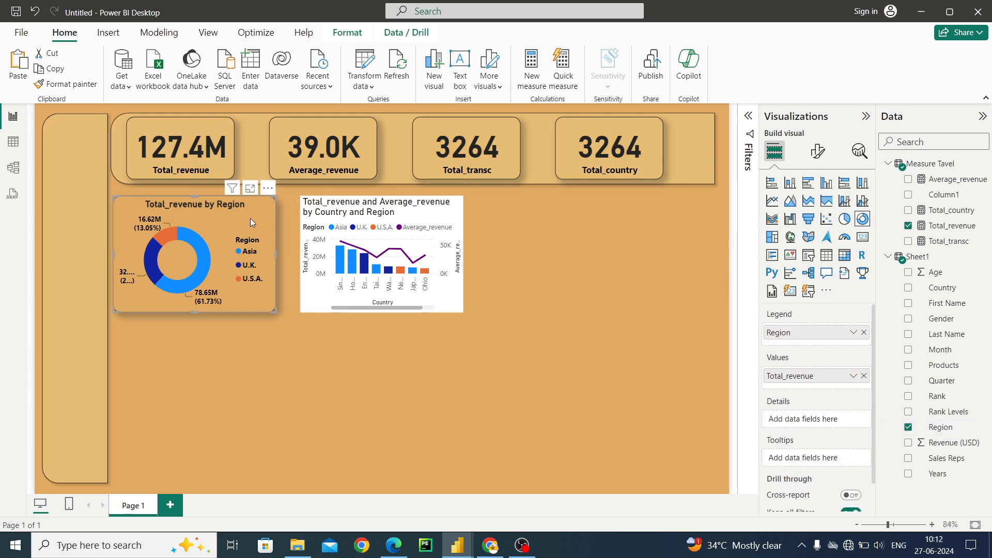
{"action": "left_click", "coordinate": [79, 87]}
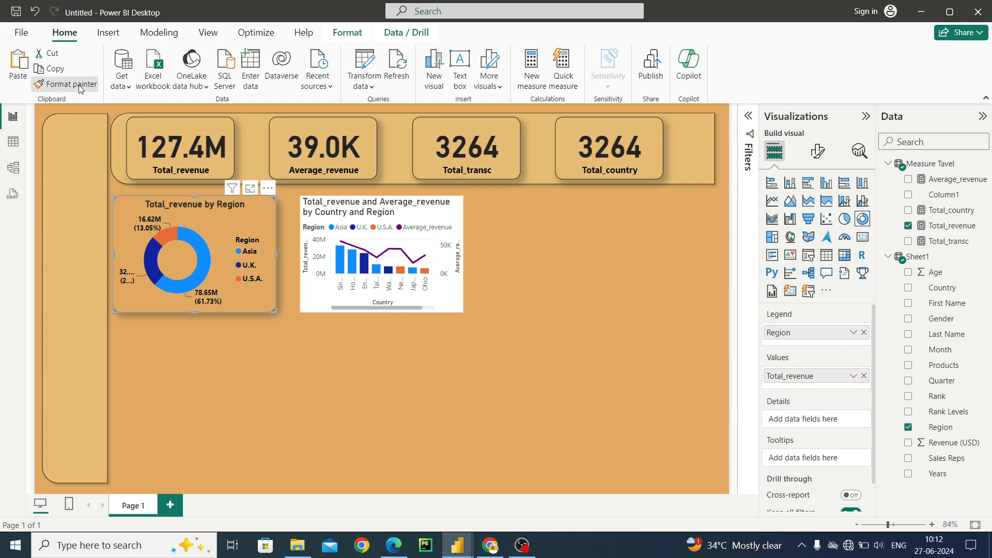
{"action": "left_click", "coordinate": [398, 236]}
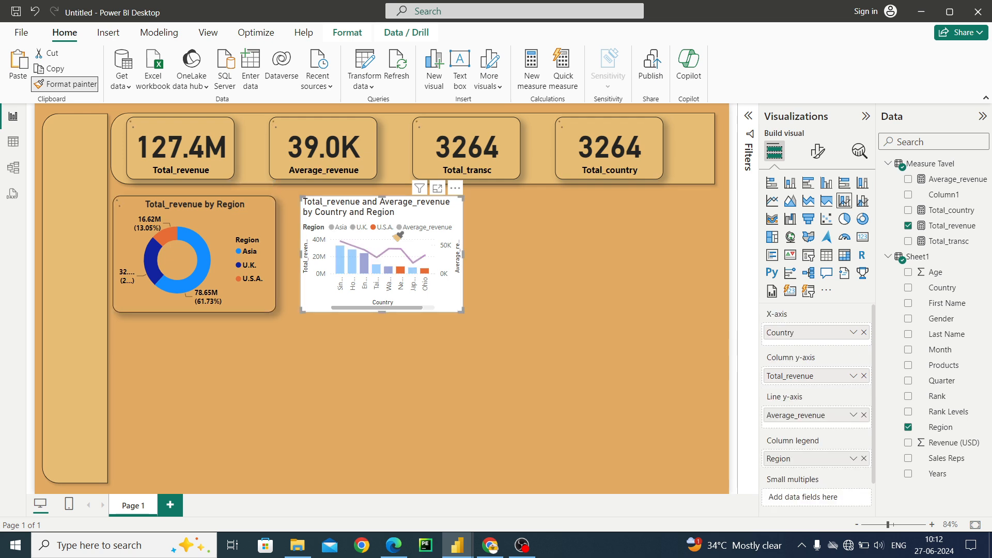
{"action": "left_click", "coordinate": [394, 234]}
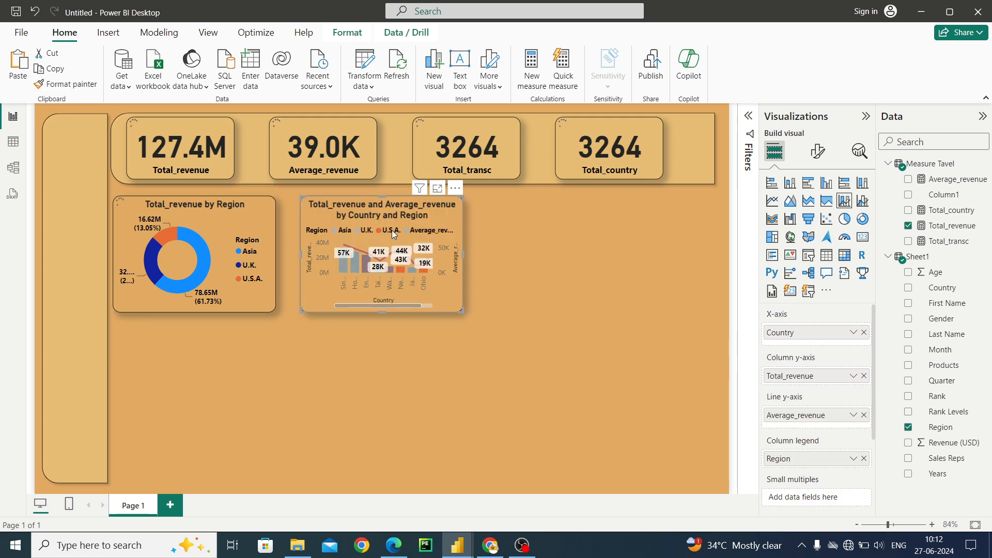
- Check the dashboard's cross-filtering by U.S.A., U.K. and the first country column in the combo chart, clearing the selection at the end
{"action": "left_click", "coordinate": [393, 234]}
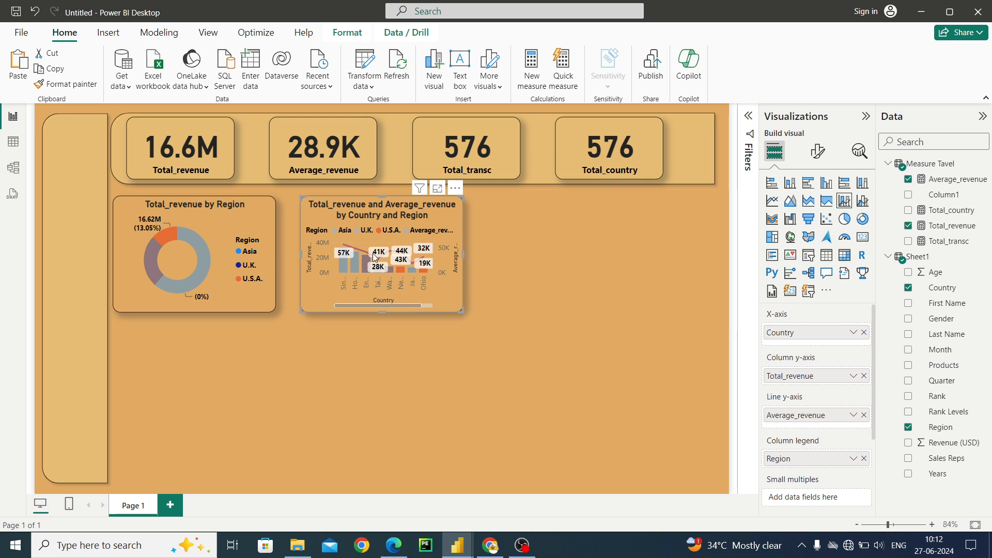
{"action": "mouse_move", "coordinate": [379, 253]}
{"action": "left_click", "coordinate": [367, 232]}
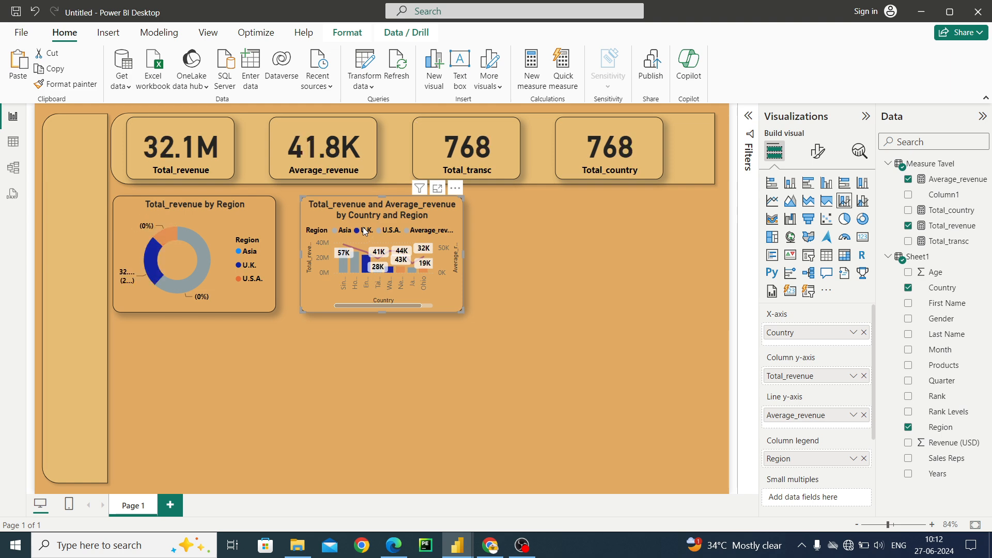
{"action": "left_click", "coordinate": [364, 231]}
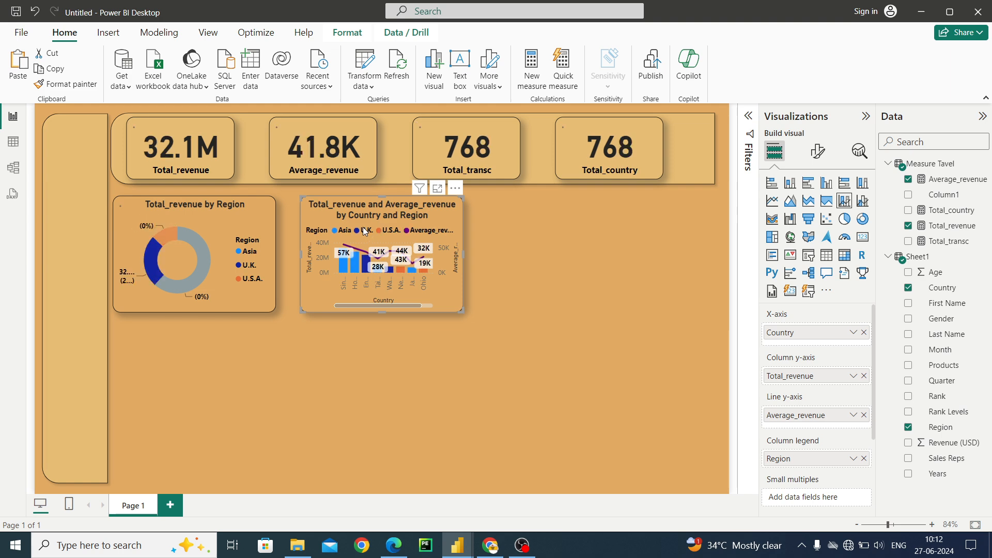
{"action": "left_click", "coordinate": [557, 251]}
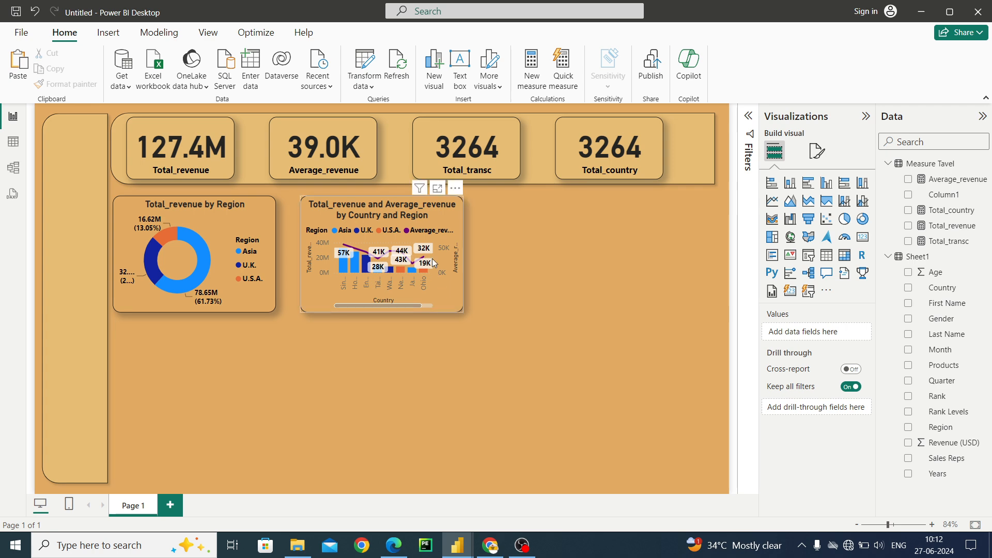
{"action": "left_click", "coordinate": [346, 259]}
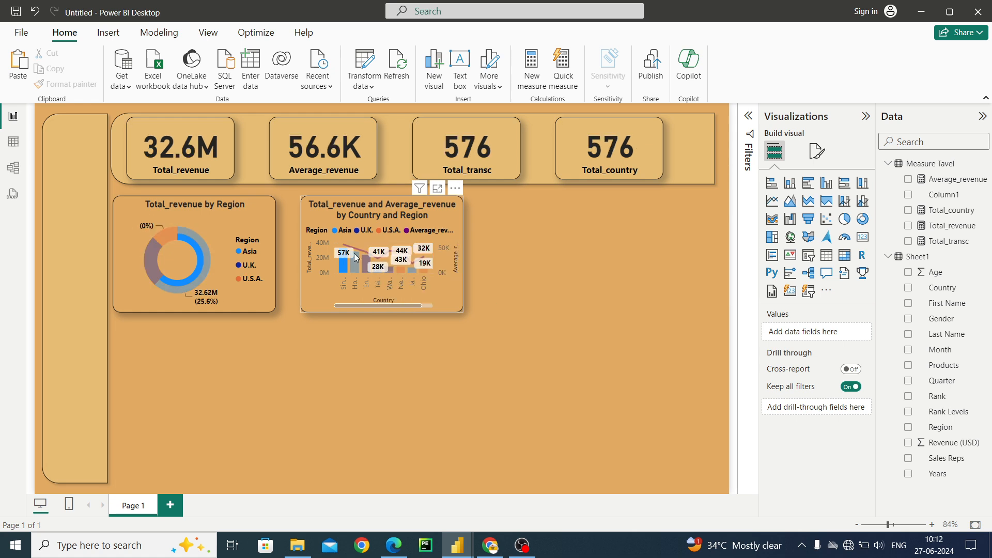
{"action": "left_click", "coordinate": [346, 258]}
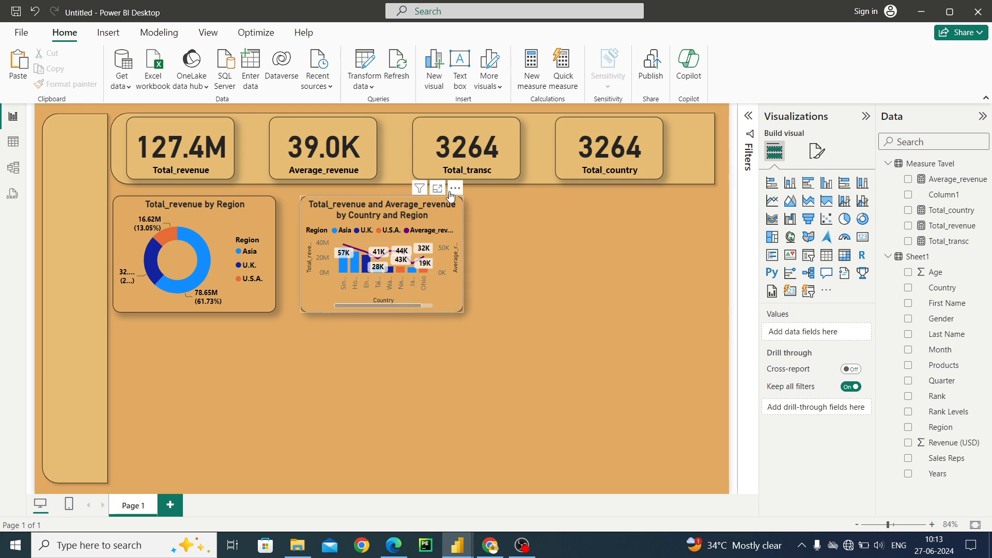
{"action": "left_click", "coordinate": [454, 189]}
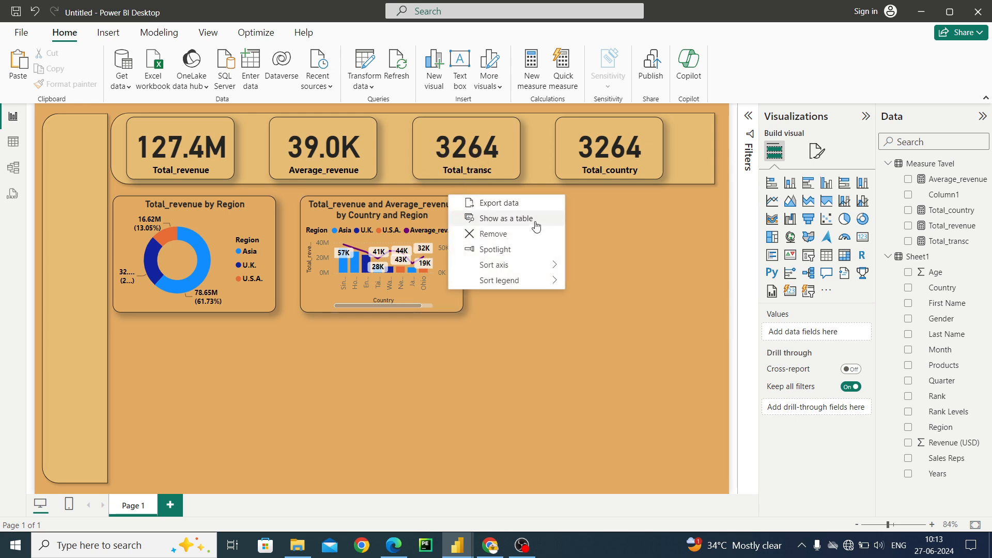
{"action": "left_click", "coordinate": [626, 230]}
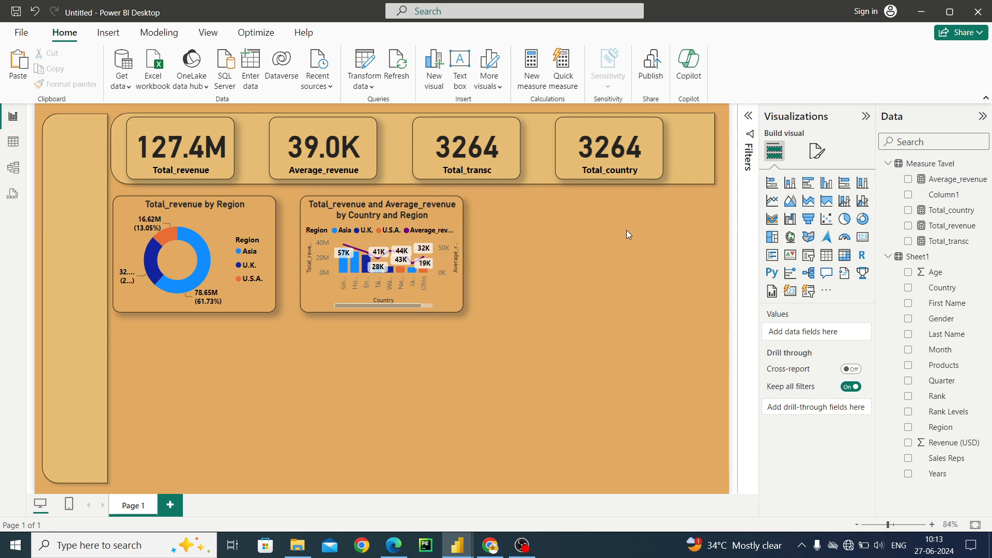
{"action": "left_click", "coordinate": [816, 155]}
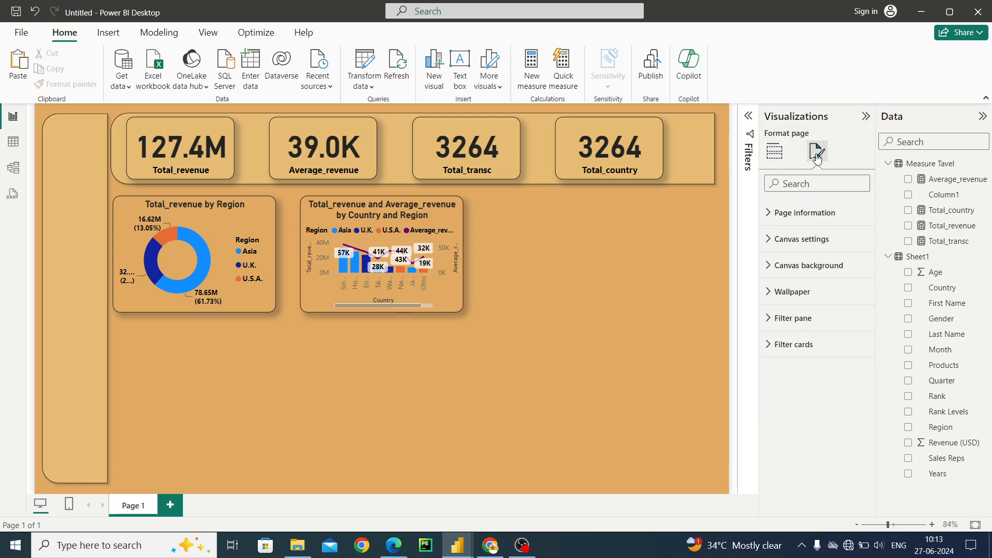
{"action": "left_click", "coordinate": [568, 219]}
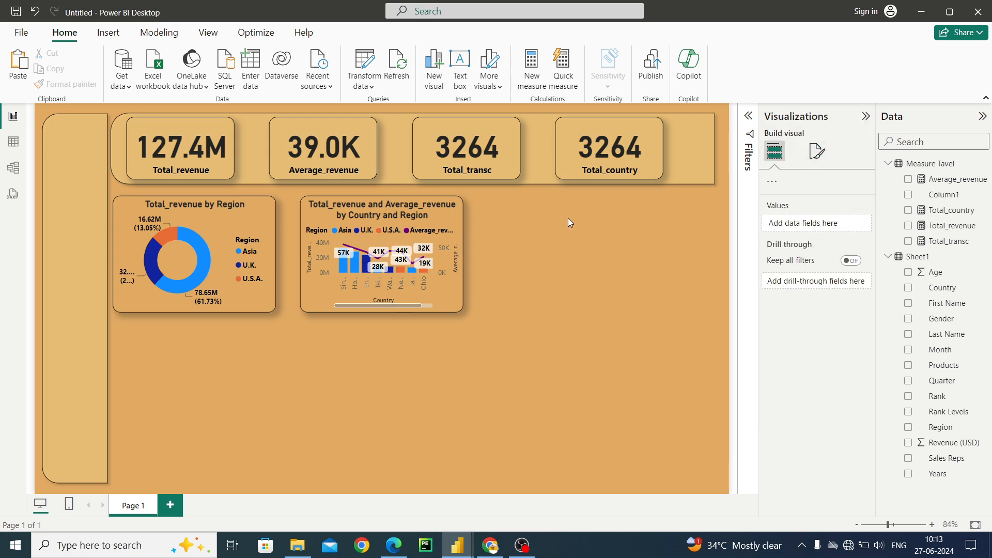
{"action": "left_click", "coordinate": [825, 152]}
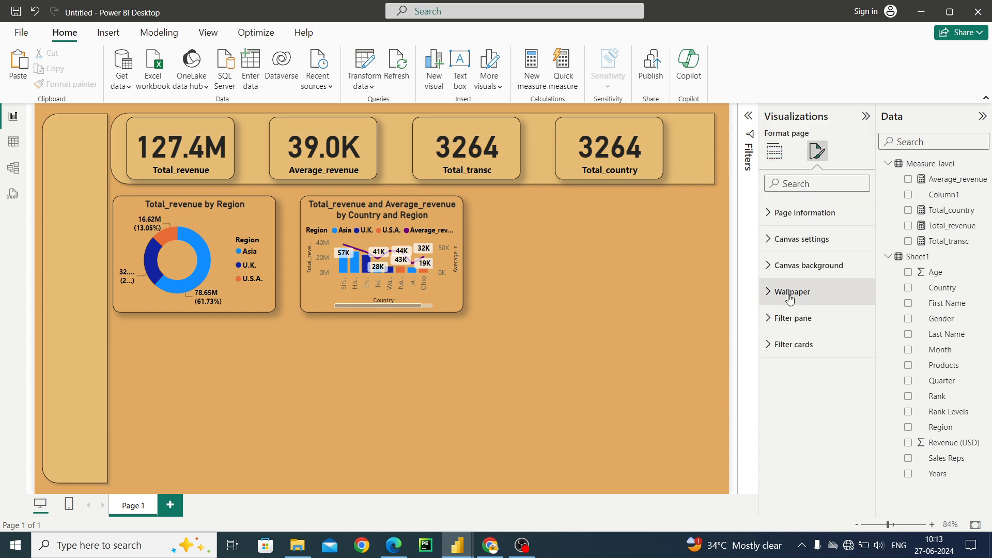
- Try hiding the combo chart's legend
{"action": "left_click", "coordinate": [462, 223]}
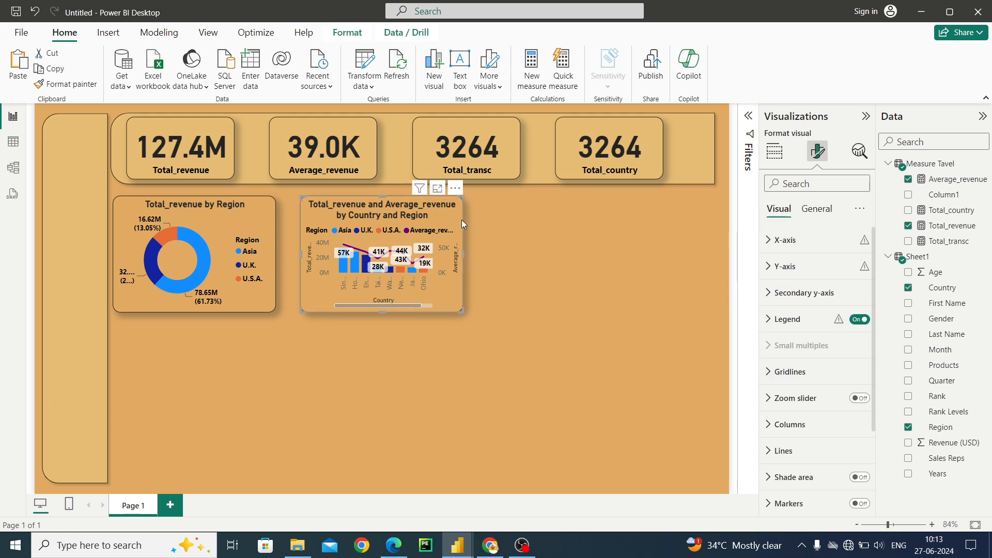
{"action": "left_click", "coordinate": [858, 321]}
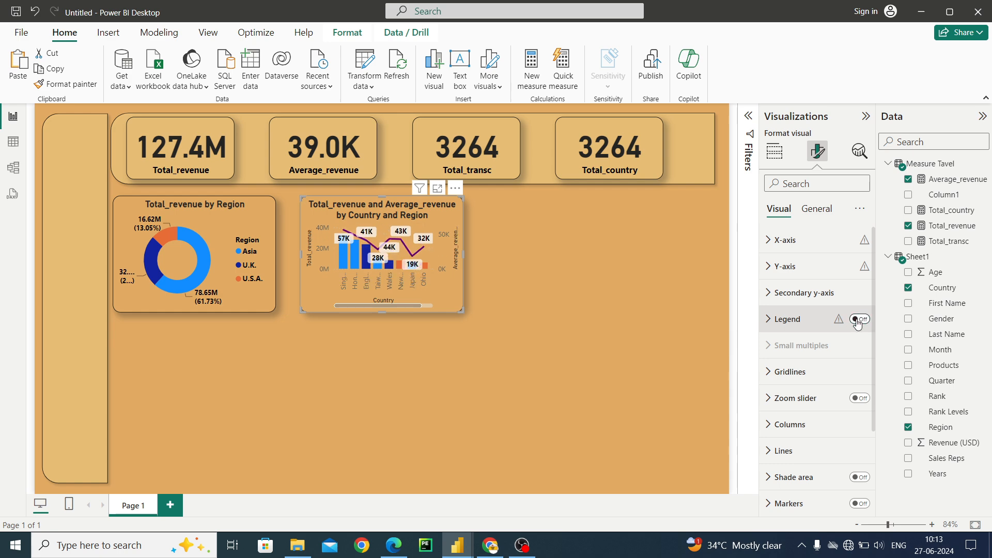
{"action": "left_click", "coordinate": [858, 321]}
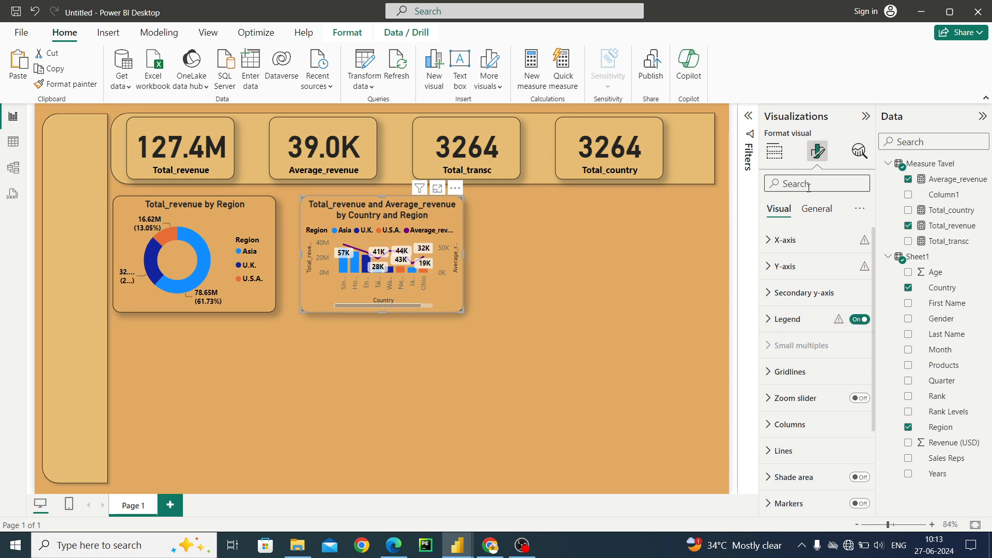
{"action": "left_click", "coordinate": [814, 212]}
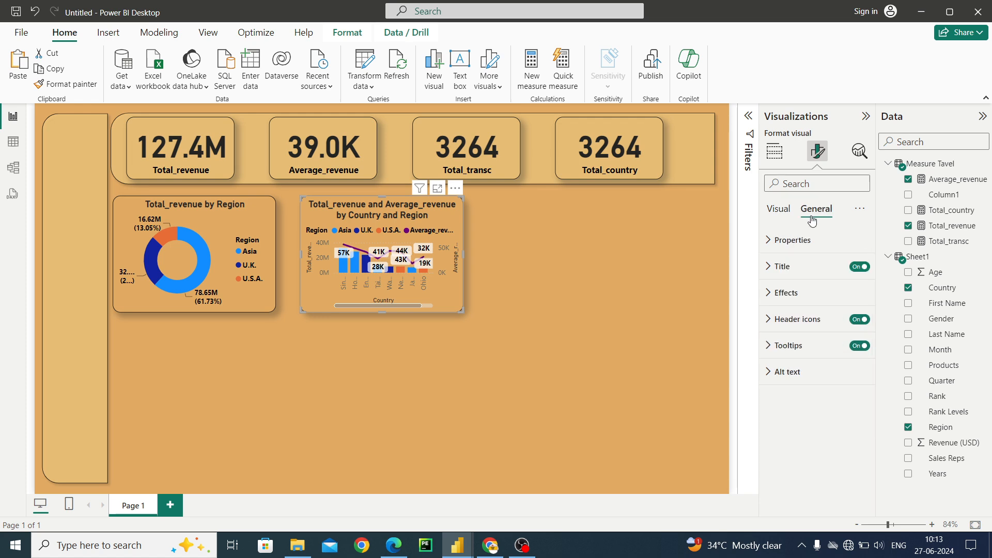
{"action": "left_click", "coordinate": [776, 210]}
- Remove Region, Average_revenue and Total_revenue from the combo chart, keeping only Country on the X-axis
{"action": "left_click", "coordinate": [774, 151]}
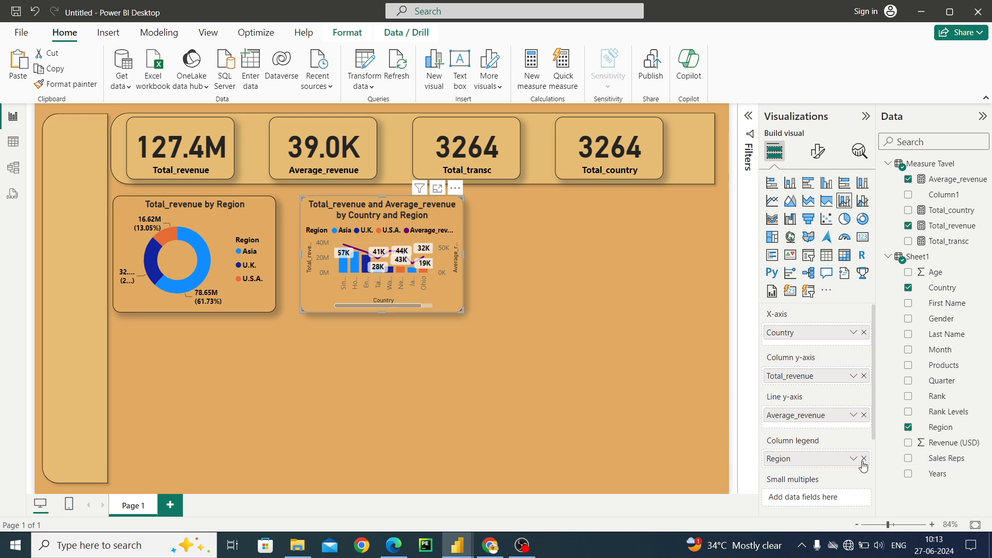
{"action": "left_click", "coordinate": [862, 460]}
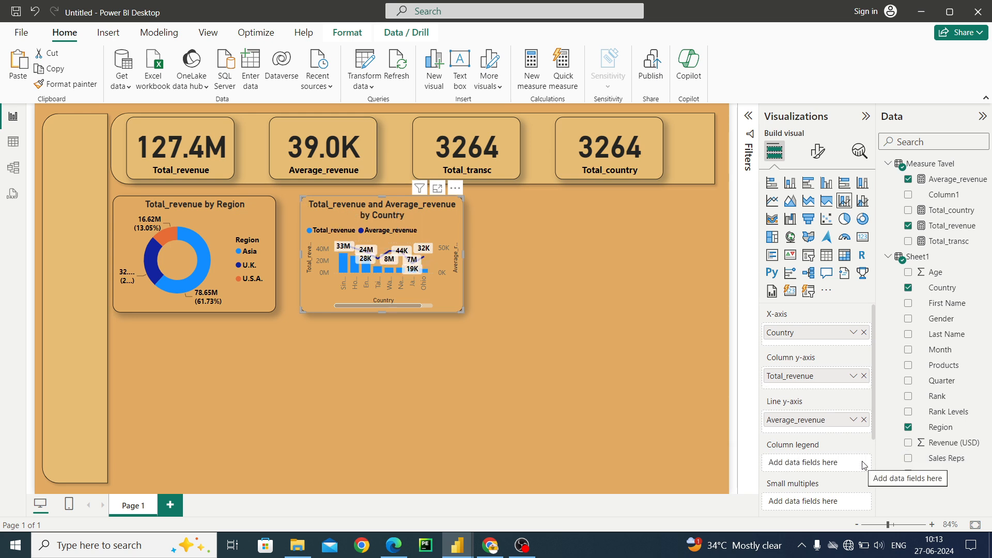
{"action": "left_click", "coordinate": [864, 419]}
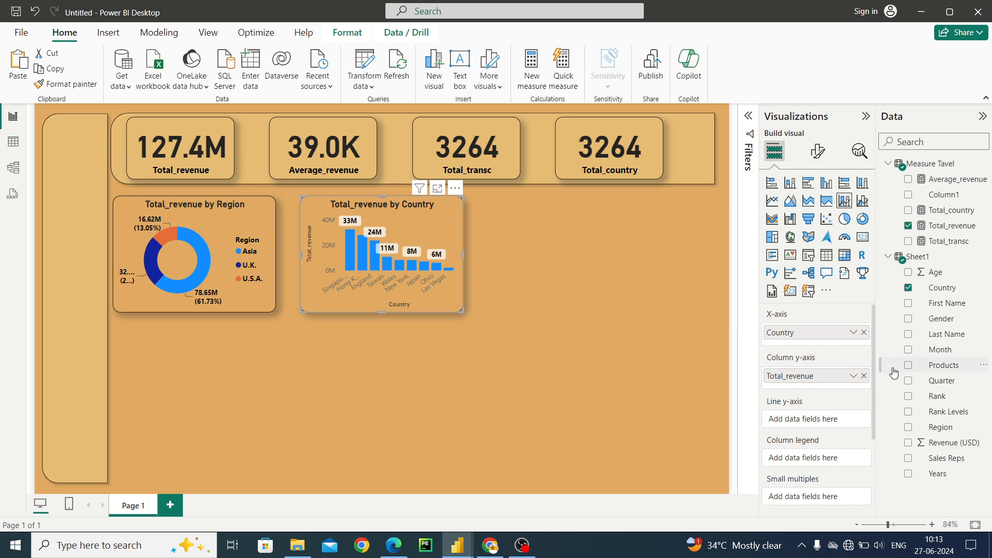
{"action": "left_click", "coordinate": [863, 376]}
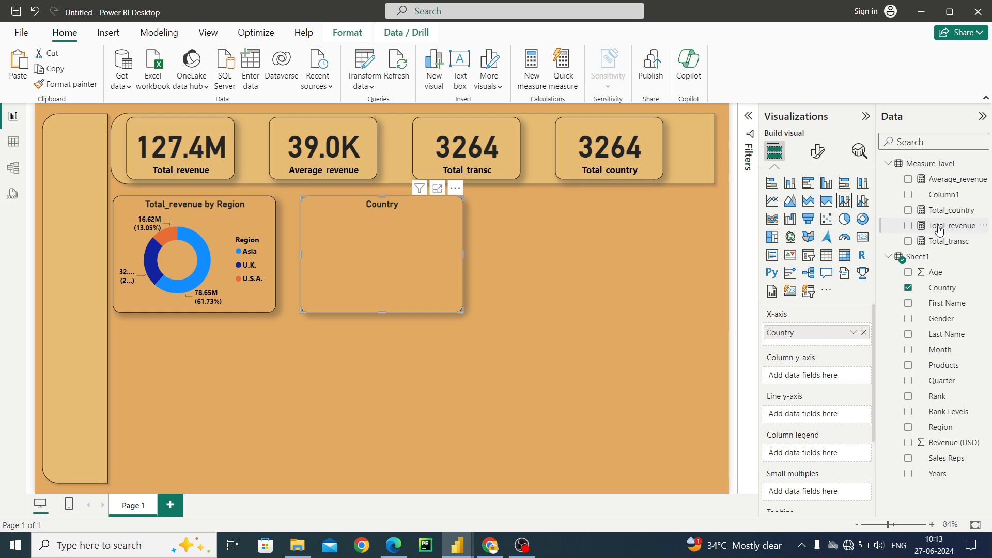
- Put Total_revenue on the combo chart's column y-axis and Average_revenue on its line y-axis
{"action": "left_click_drag", "start_coordinate": [940, 230], "coordinate": [811, 380]}
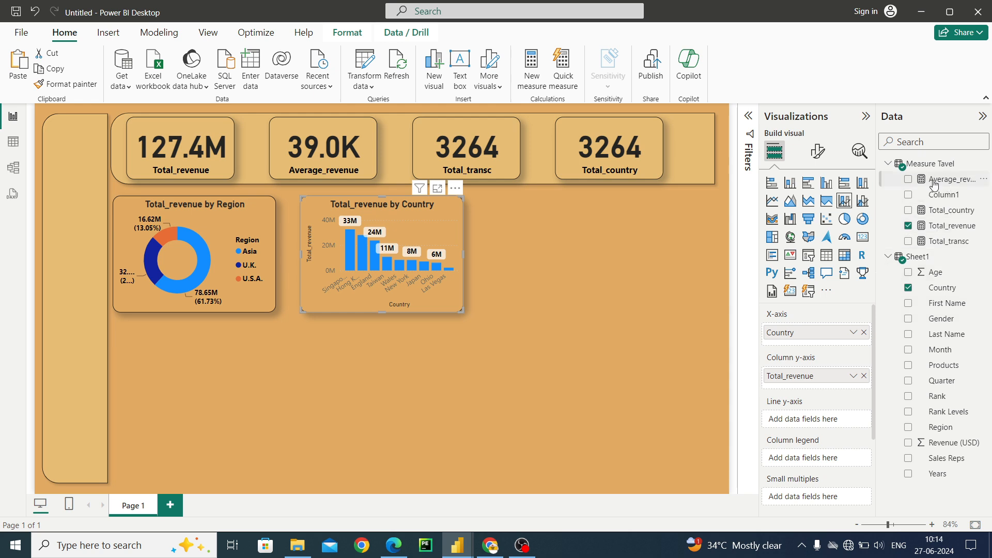
{"action": "left_click_drag", "start_coordinate": [934, 184], "coordinate": [809, 422]}
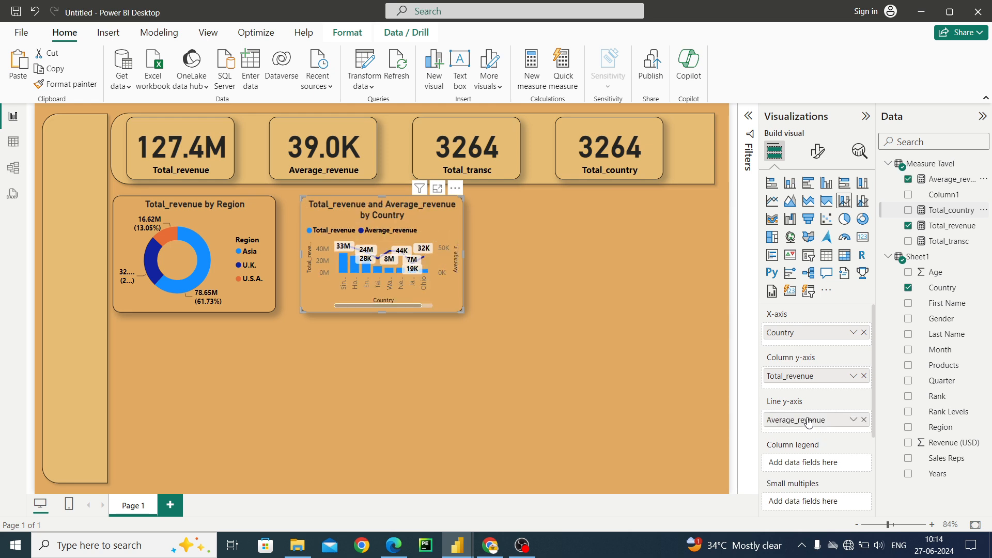
- Swap the combo chart's measures so Average_revenue is on the column y-axis and Total_revenue on the line y-axis, and add Region as column legend
{"action": "left_click_drag", "start_coordinate": [818, 379], "coordinate": [813, 428]}
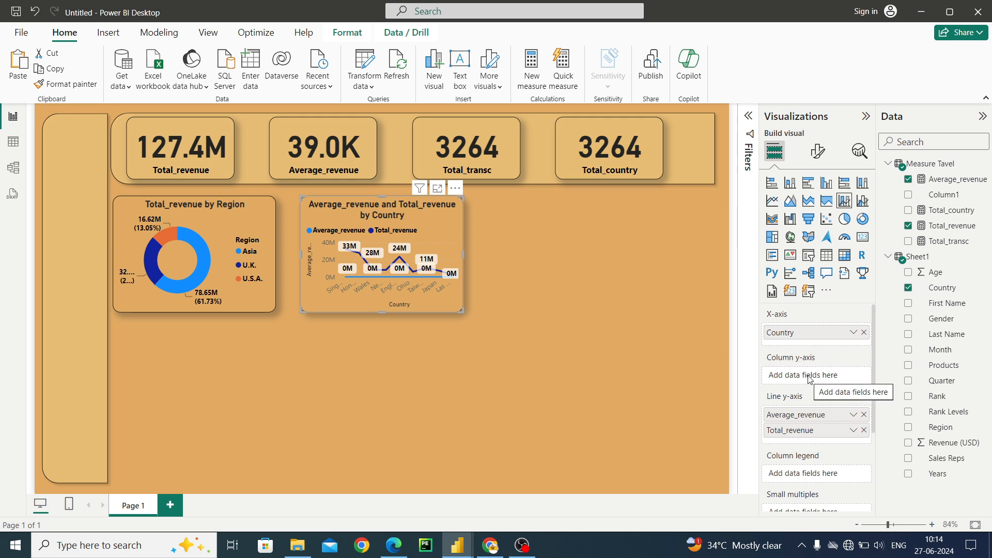
{"action": "left_click_drag", "start_coordinate": [808, 414], "coordinate": [808, 381]}
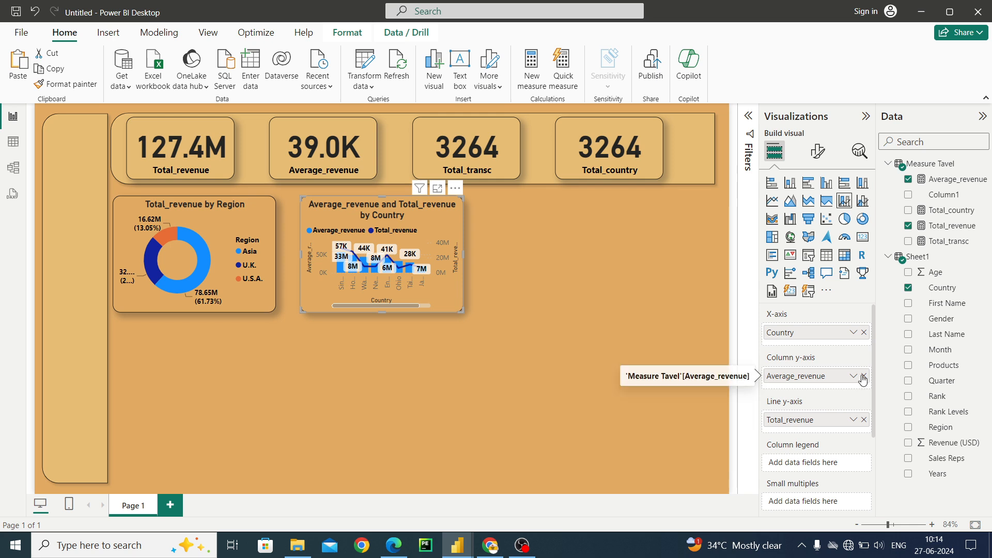
{"action": "mouse_move", "coordinate": [815, 424]}
{"action": "left_mouse_down"}
{"action": "mouse_move", "coordinate": [816, 385]}
{"action": "mouse_move", "coordinate": [810, 434]}
{"action": "left_mouse_up"}
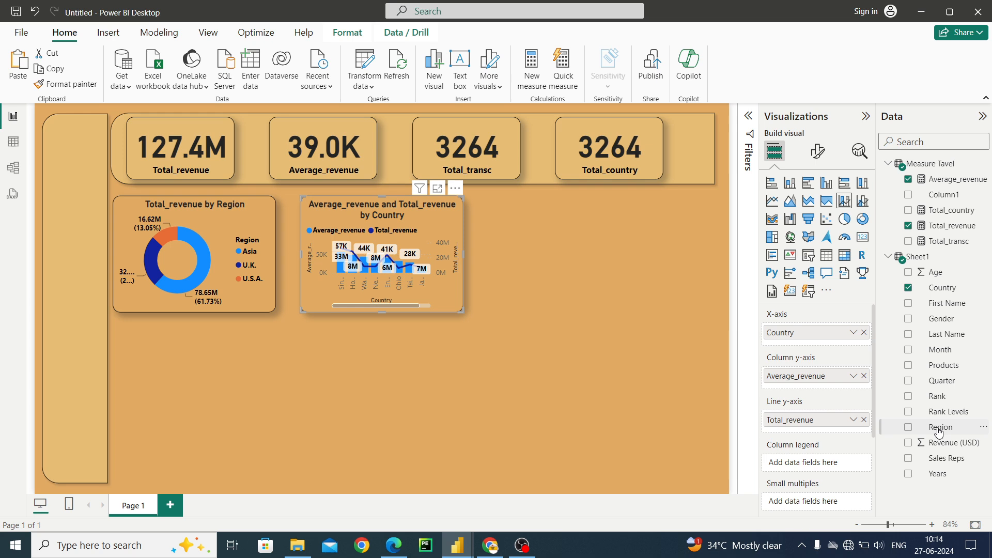
{"action": "left_click_drag", "start_coordinate": [937, 430], "coordinate": [795, 461]}
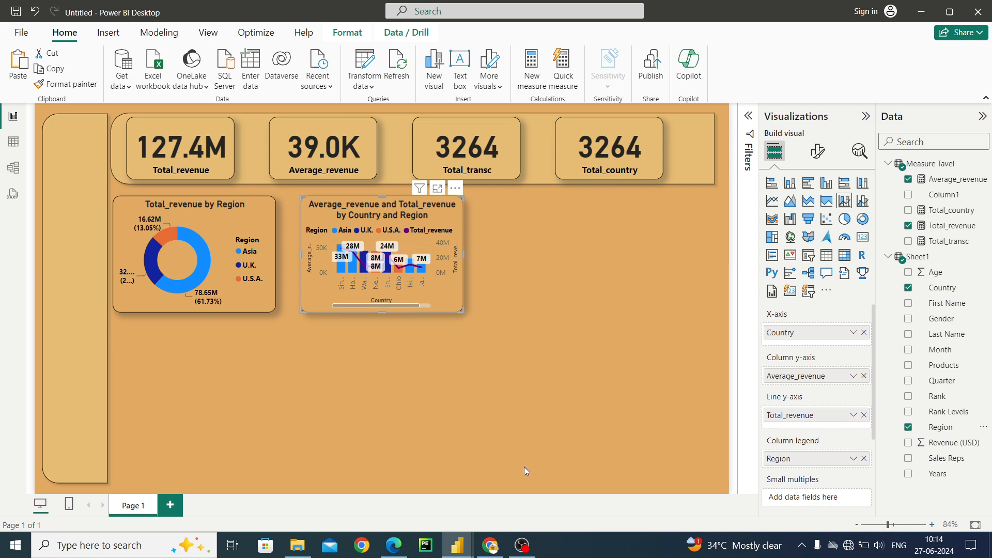
- Switch to the Durgapur Compnay report and try to copy the formatting of its revenue by Country and Region combo chart
{"action": "mouse_move", "coordinate": [461, 549]}
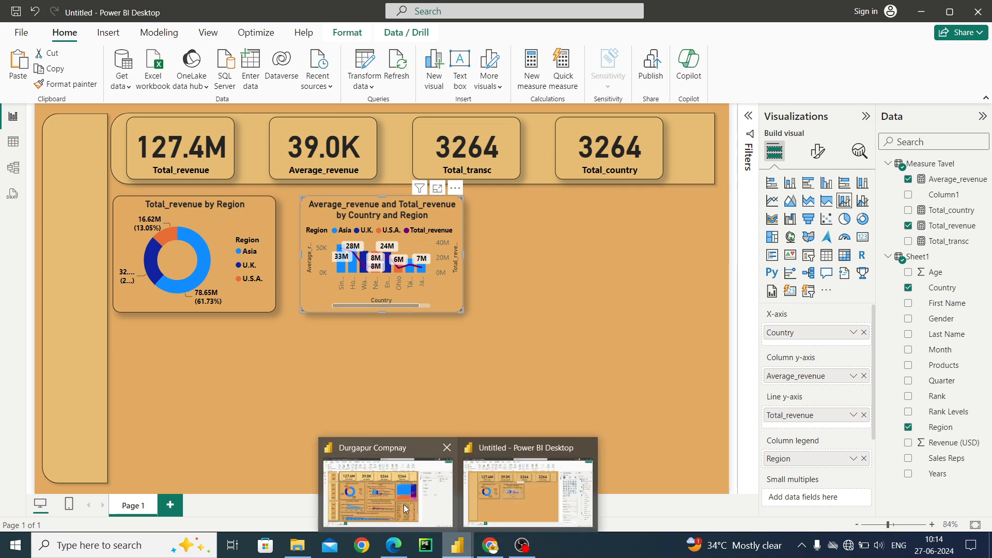
{"action": "left_click", "coordinate": [388, 455]}
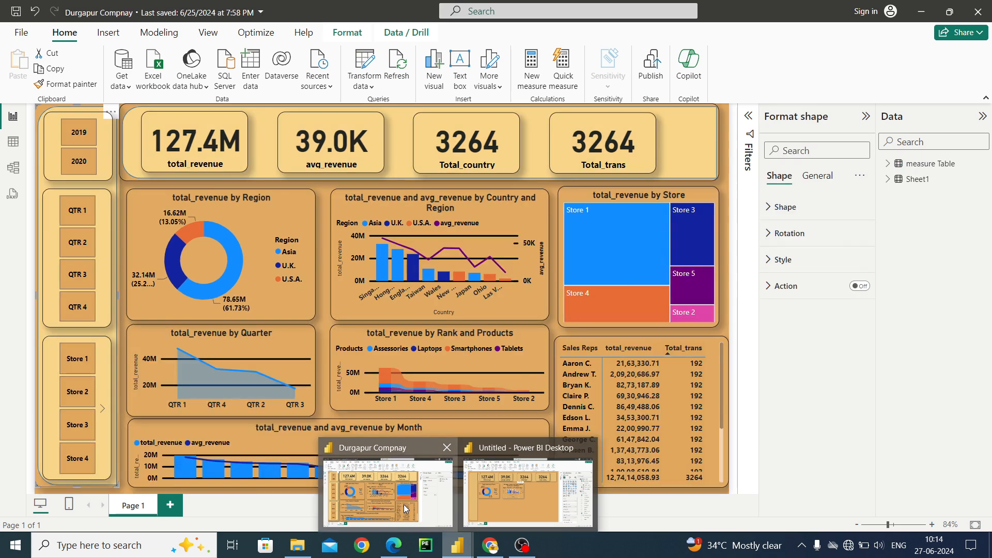
{"action": "left_click", "coordinate": [510, 308]}
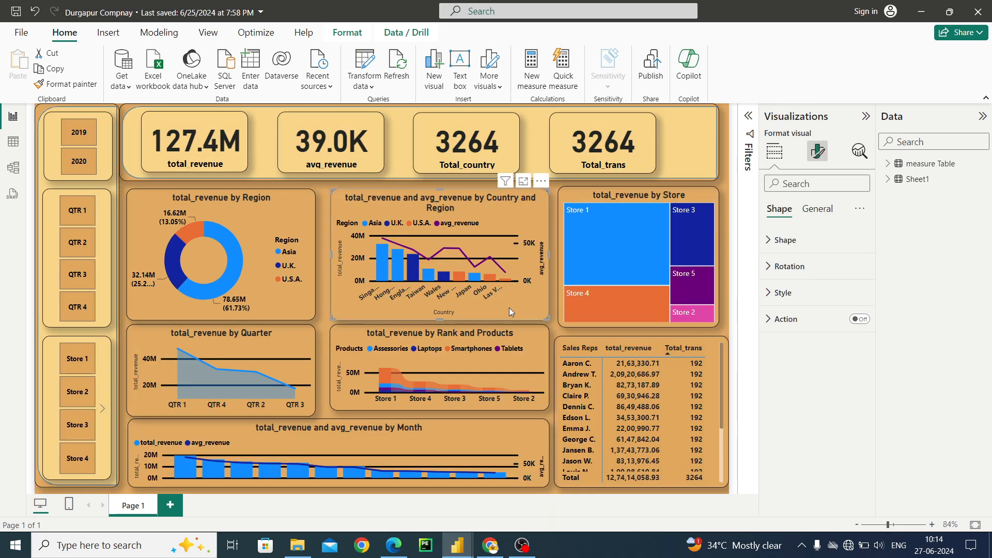
{"action": "key", "text": "ctrl+c"}
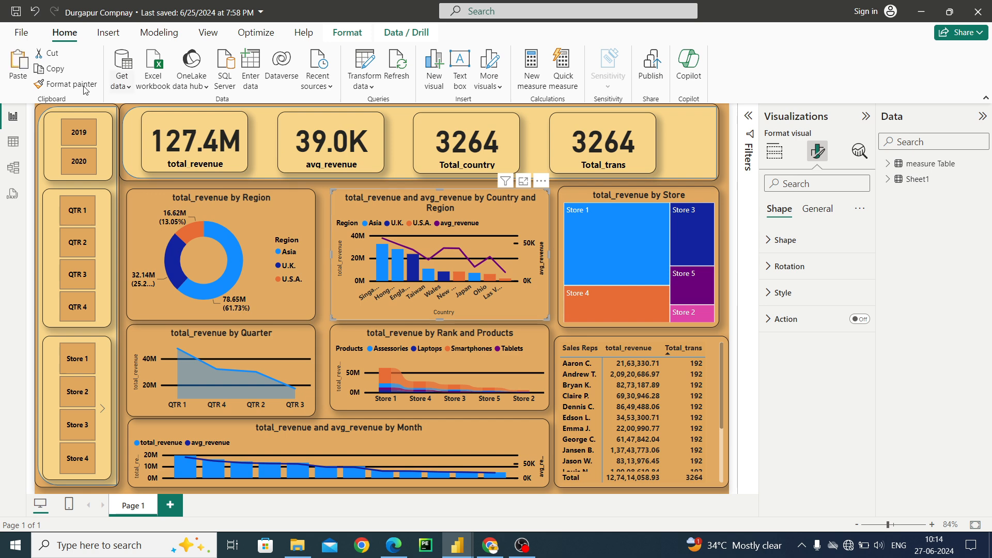
{"action": "left_click", "coordinate": [86, 89]}
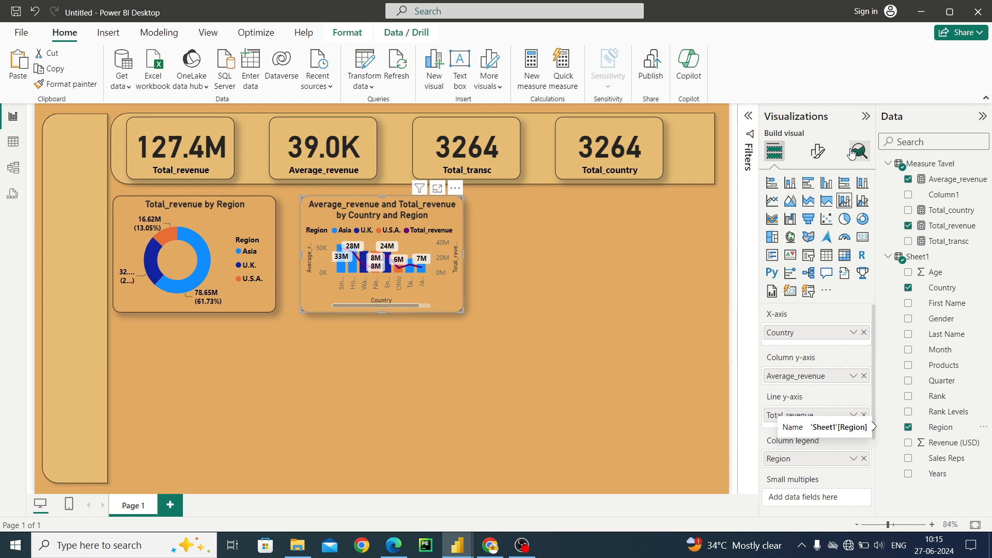
- Set the new combo chart's horizontal gridlines to black (#000000) with the Dotted line style
{"action": "left_click", "coordinate": [817, 151]}
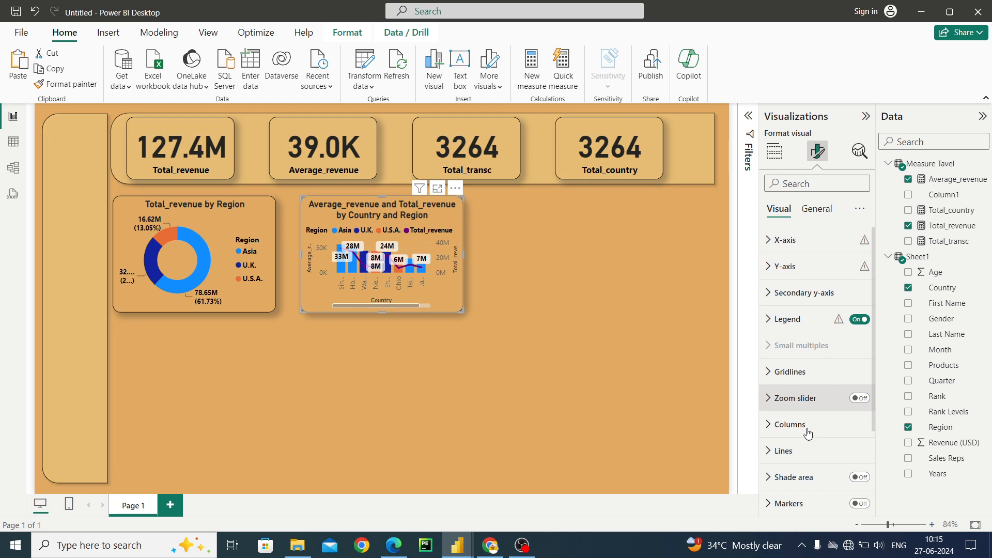
{"action": "left_click", "coordinate": [771, 372]}
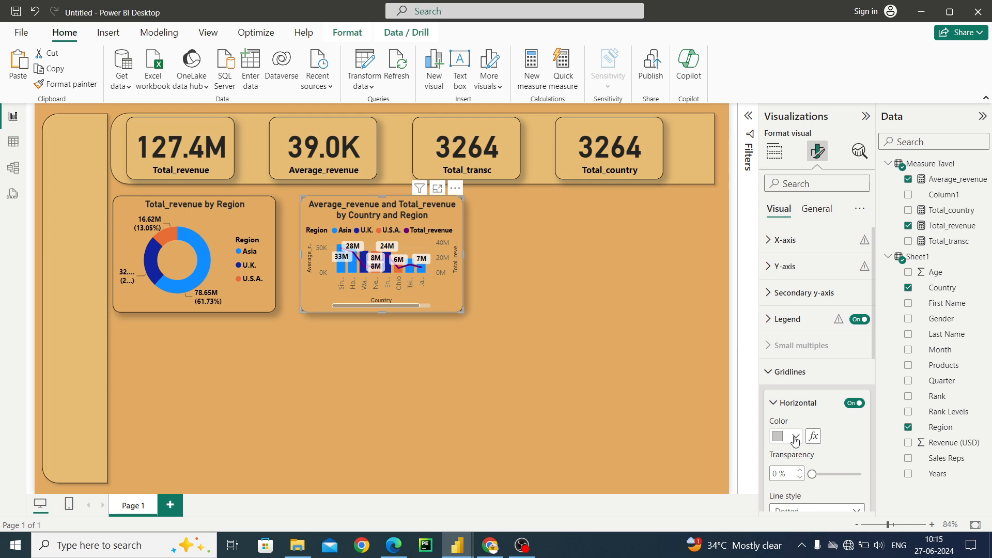
{"action": "left_click", "coordinate": [795, 438]}
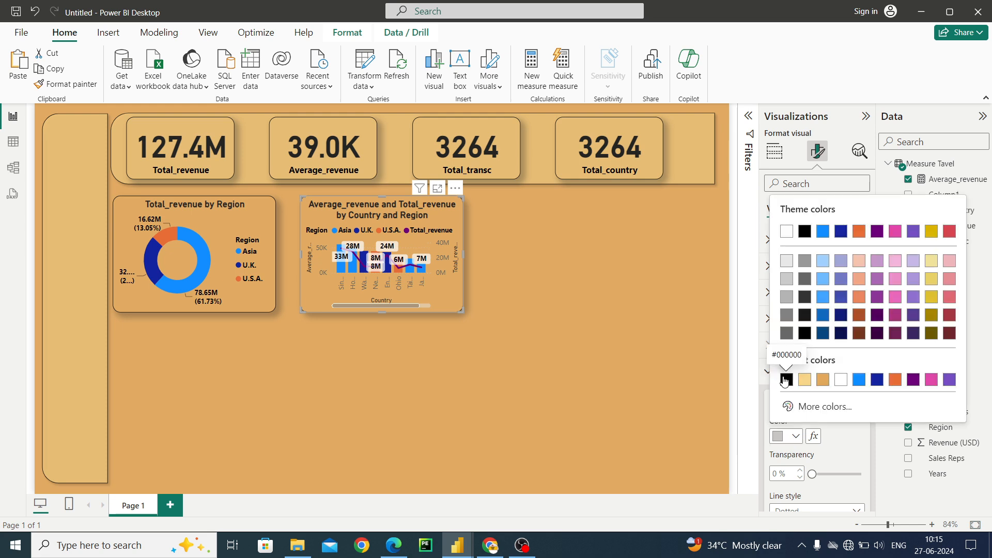
{"action": "left_click", "coordinate": [785, 379]}
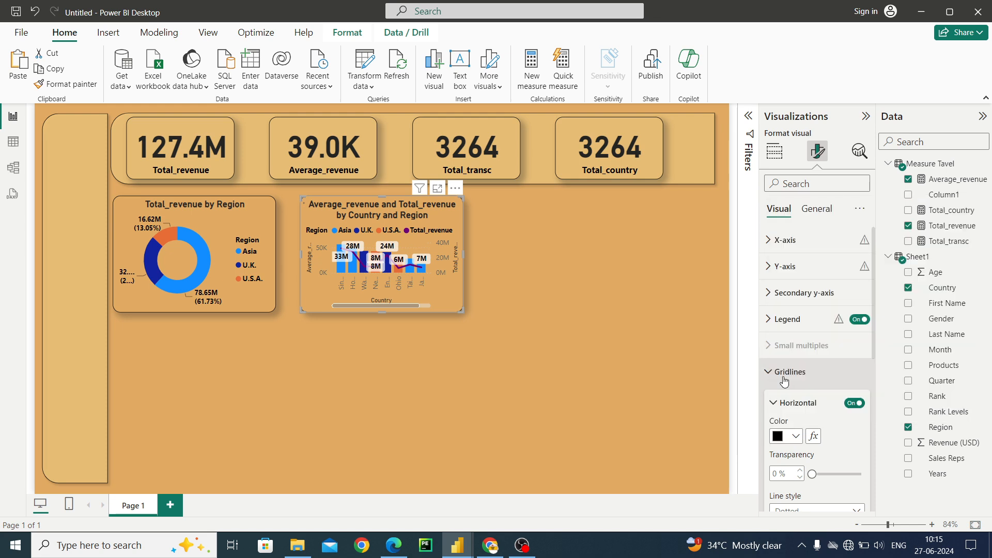
{"action": "scroll", "coordinate": [873, 308], "scroll_direction": "down", "scroll_amount": 1}
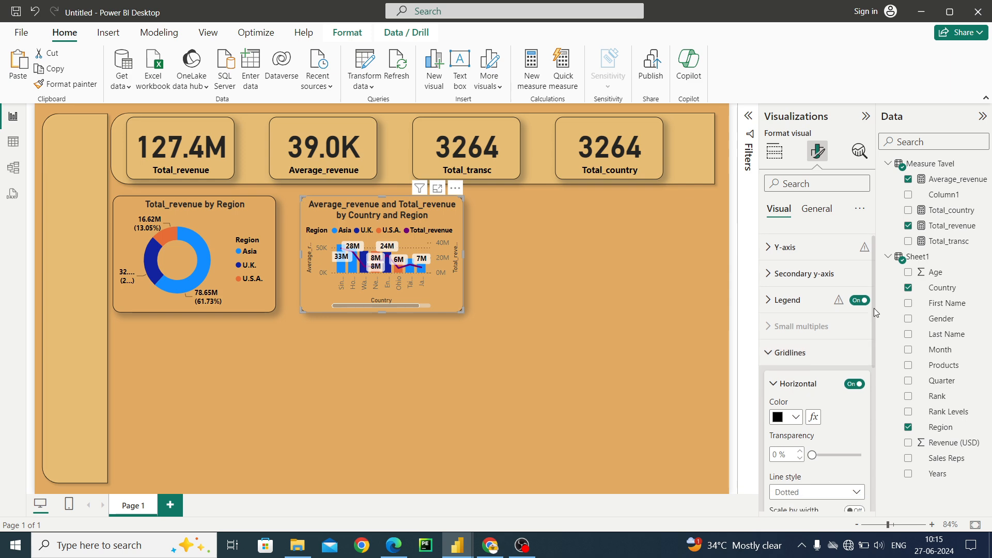
{"action": "left_click_drag", "start_coordinate": [874, 308], "coordinate": [872, 339]}
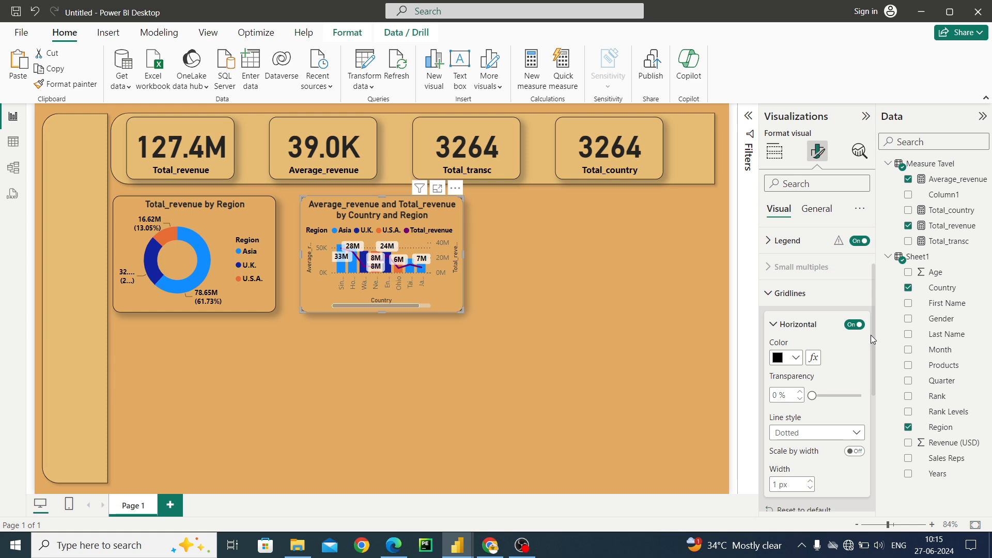
{"action": "left_click", "coordinate": [815, 433]}
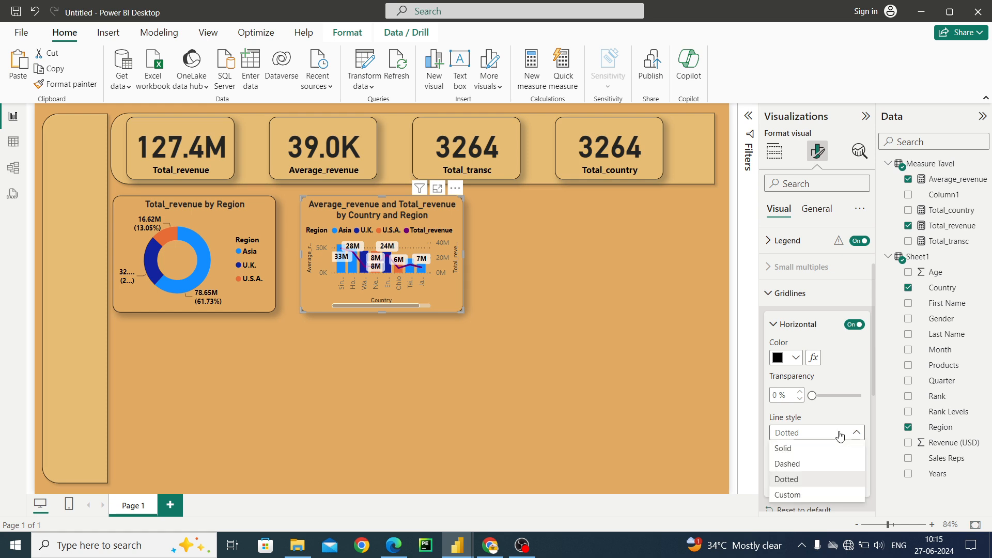
{"action": "left_click", "coordinate": [819, 477]}
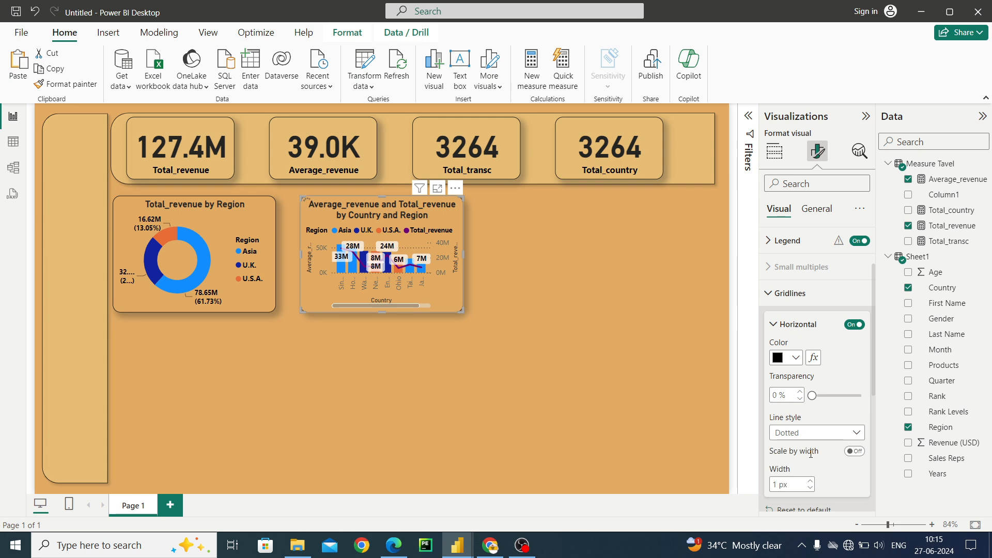
{"action": "left_click", "coordinate": [775, 324]}
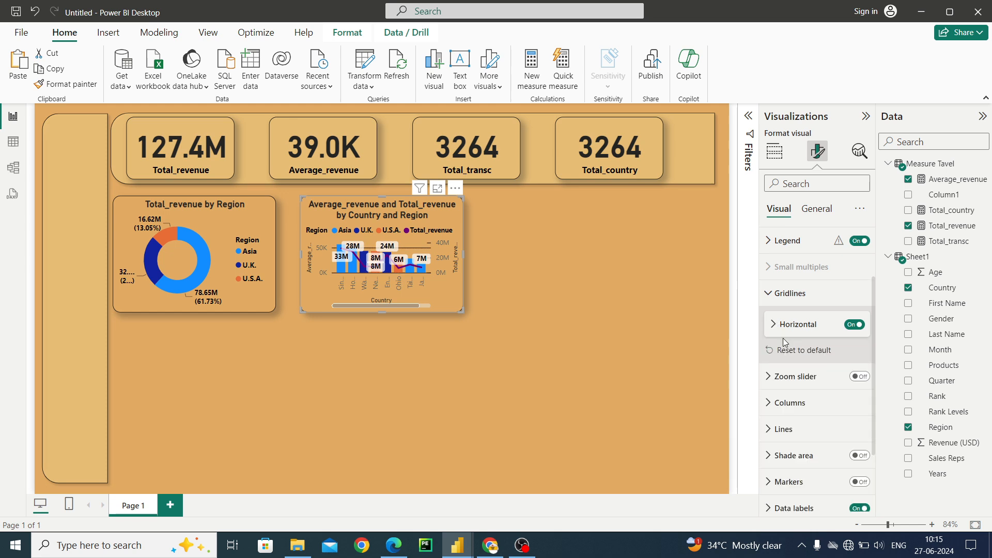
{"action": "left_click", "coordinate": [778, 290]}
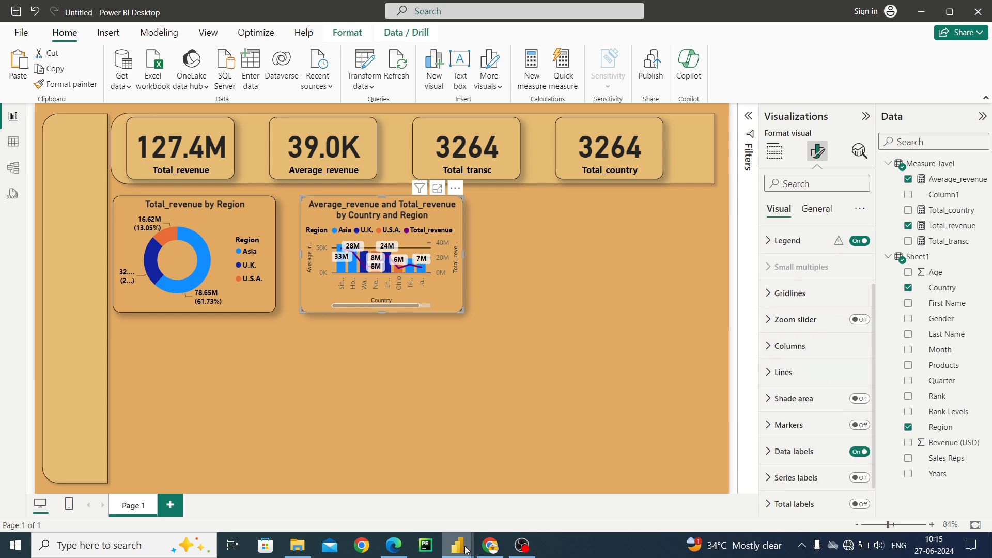
- Compare the field assignments of the Durgapur Compnay report's Country and Region combo chart with those of the new combo chart in the untitled report
{"action": "mouse_move", "coordinate": [466, 550]}
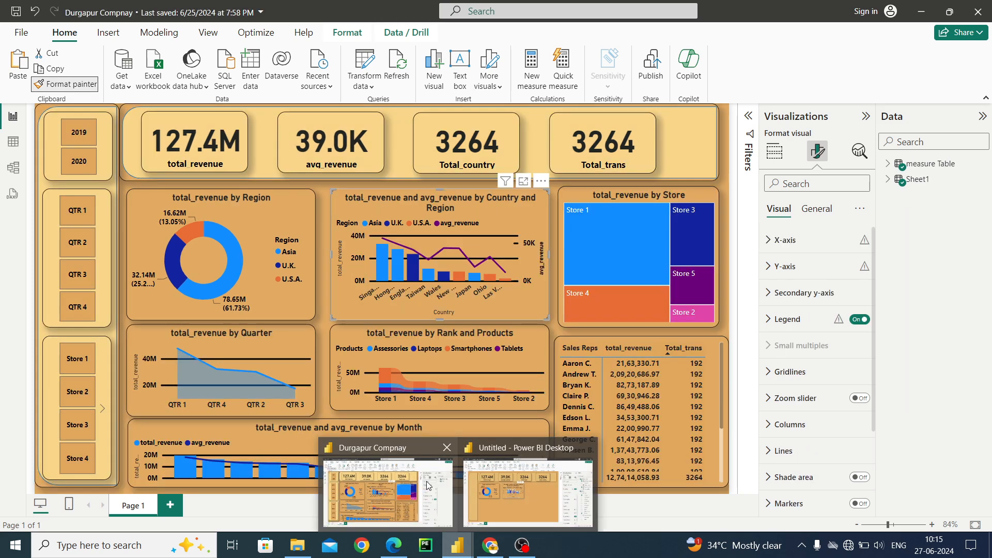
{"action": "left_click", "coordinate": [428, 486]}
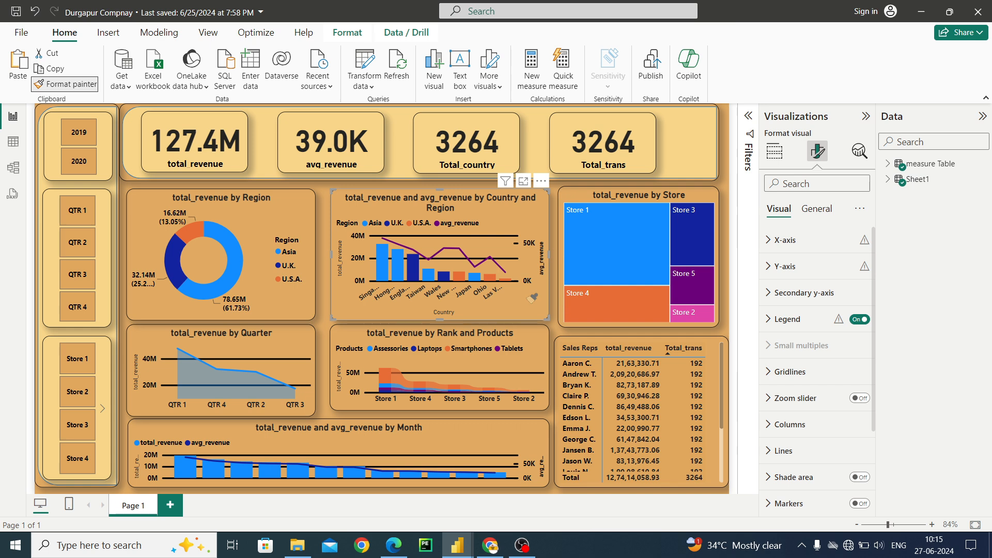
{"action": "left_click", "coordinate": [532, 298]}
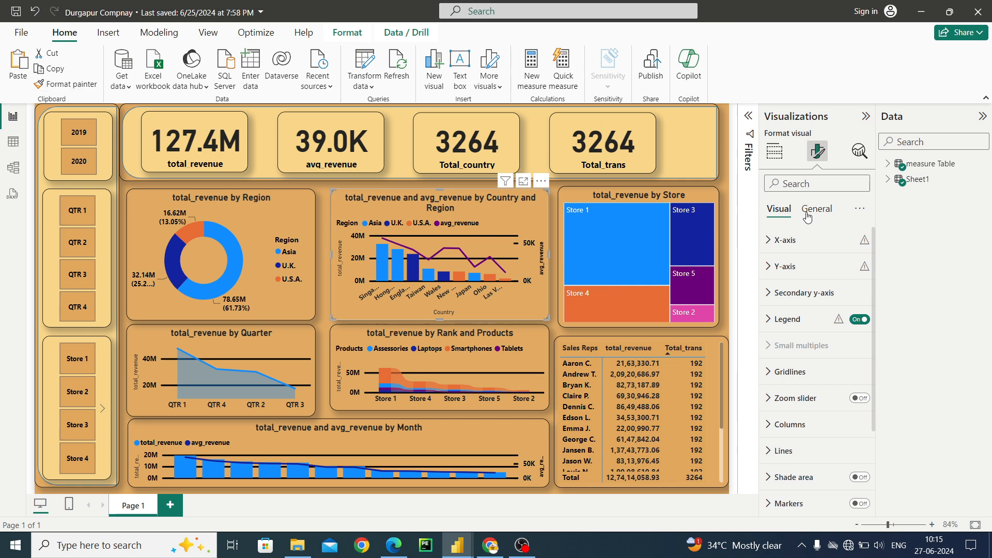
{"action": "left_click", "coordinate": [772, 155]}
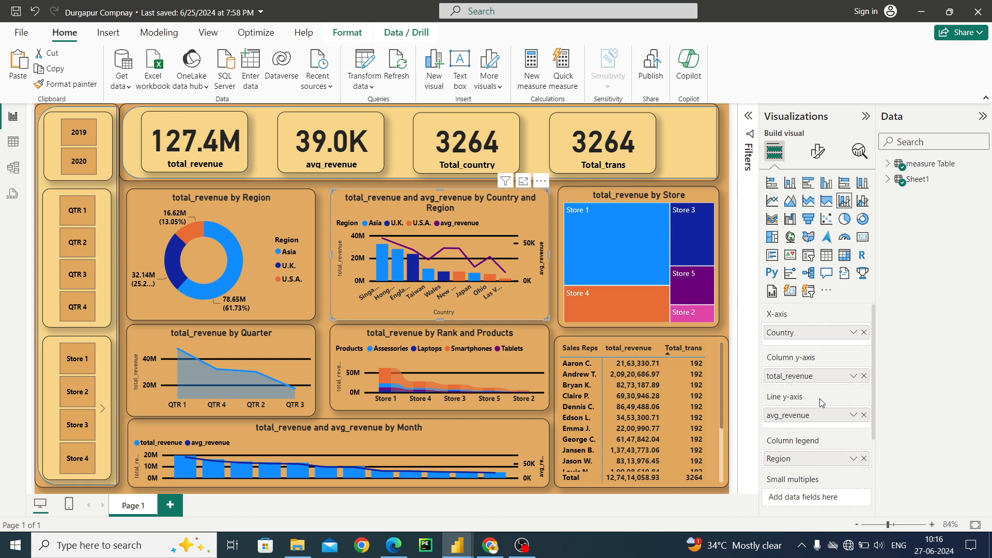
{"action": "mouse_move", "coordinate": [491, 552]}
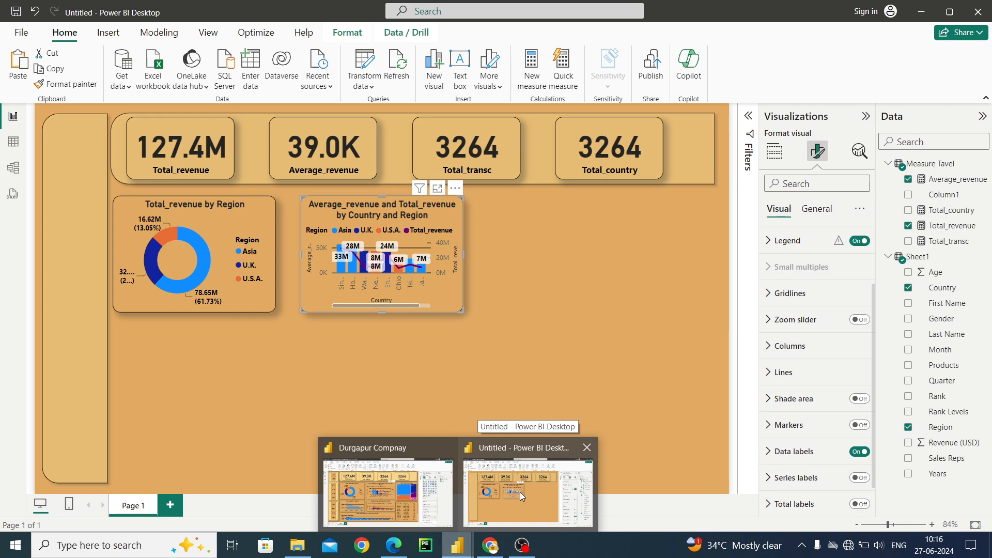
{"action": "left_click", "coordinate": [520, 496]}
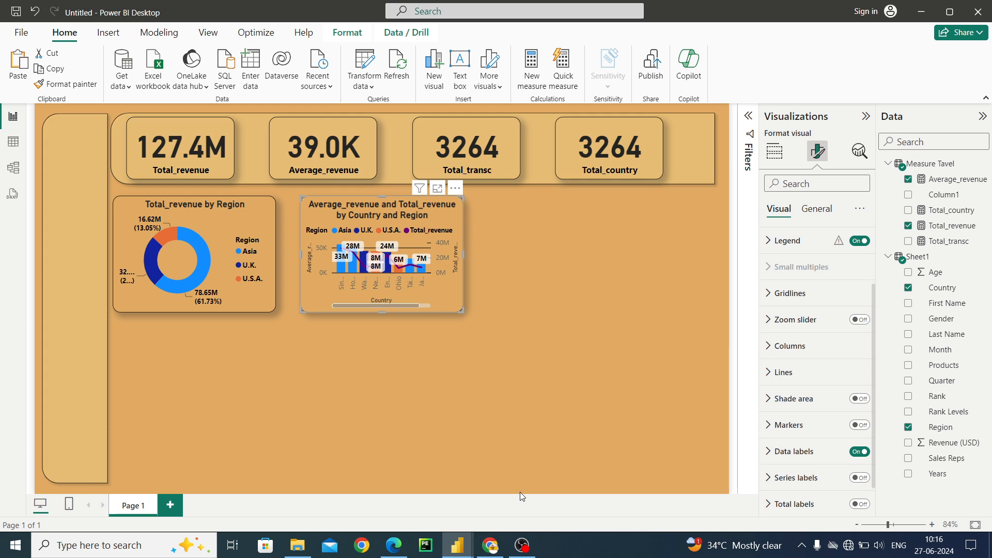
{"action": "left_click", "coordinate": [775, 151]}
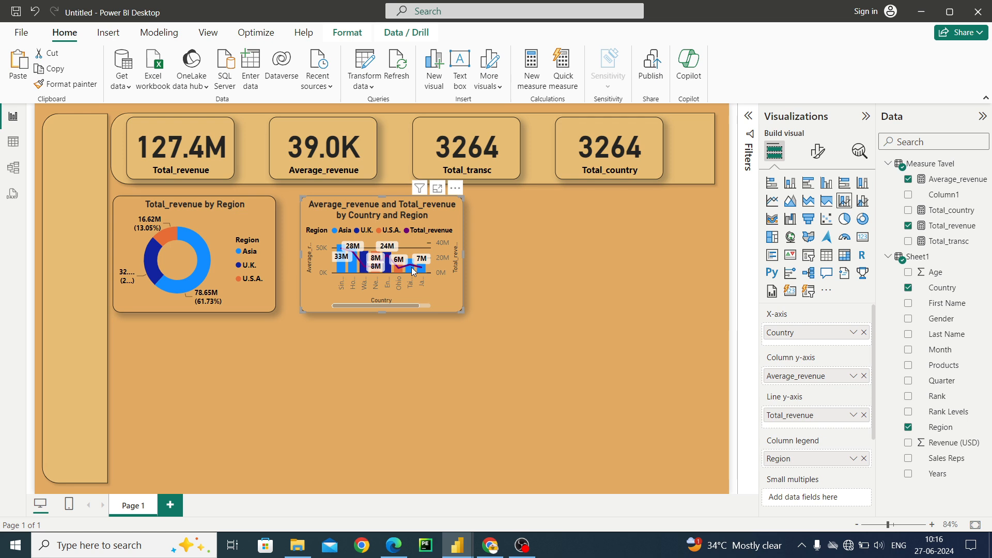
- Widen the combo chart to slightly past the Total_transc card's outer edge and shift it closer to the donut chart
{"action": "left_click_drag", "start_coordinate": [463, 255], "coordinate": [499, 256]}
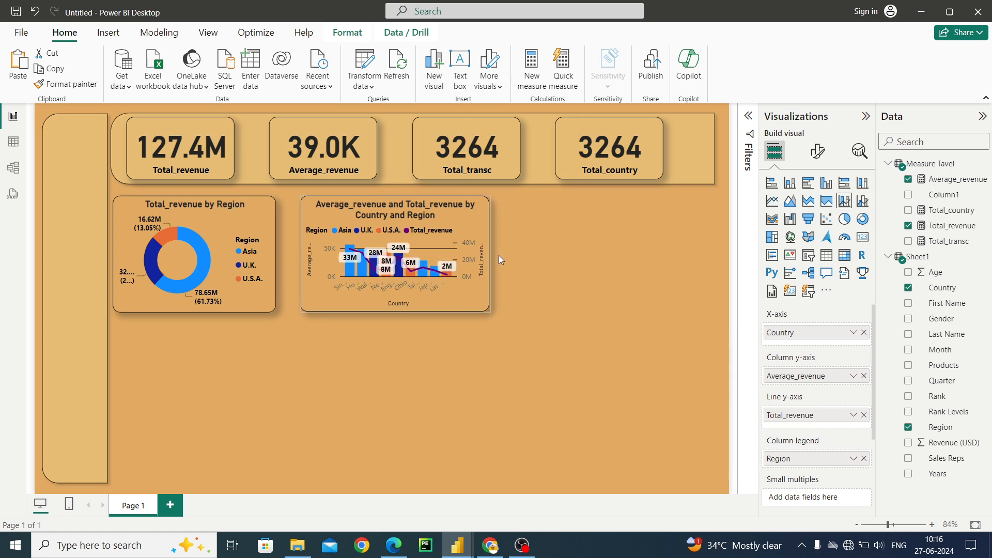
{"action": "left_click_drag", "start_coordinate": [499, 256], "coordinate": [531, 259]}
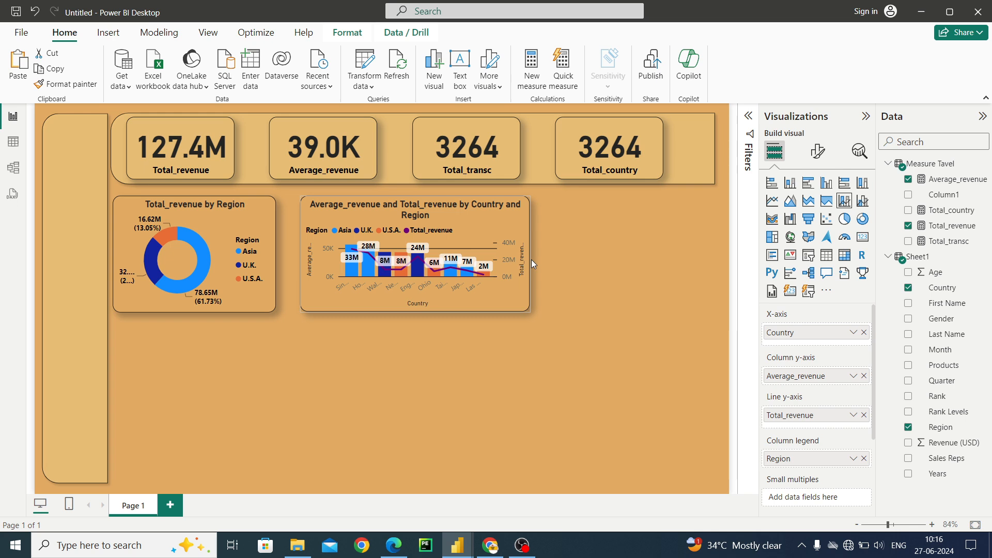
{"action": "left_click_drag", "start_coordinate": [531, 259], "coordinate": [529, 259]}
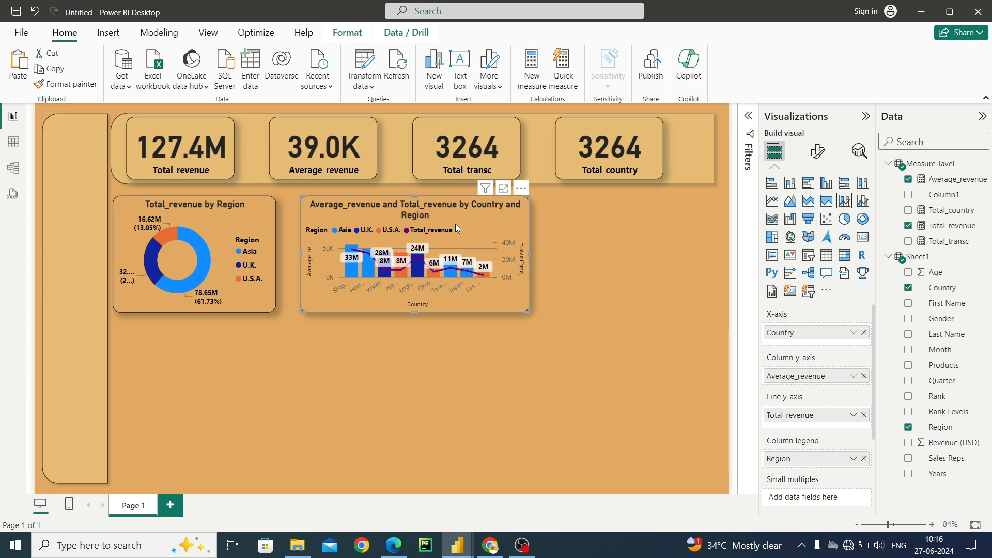
- Try hiding the combo chart's X-axis values and turn them back on
{"action": "left_click", "coordinate": [819, 151]}
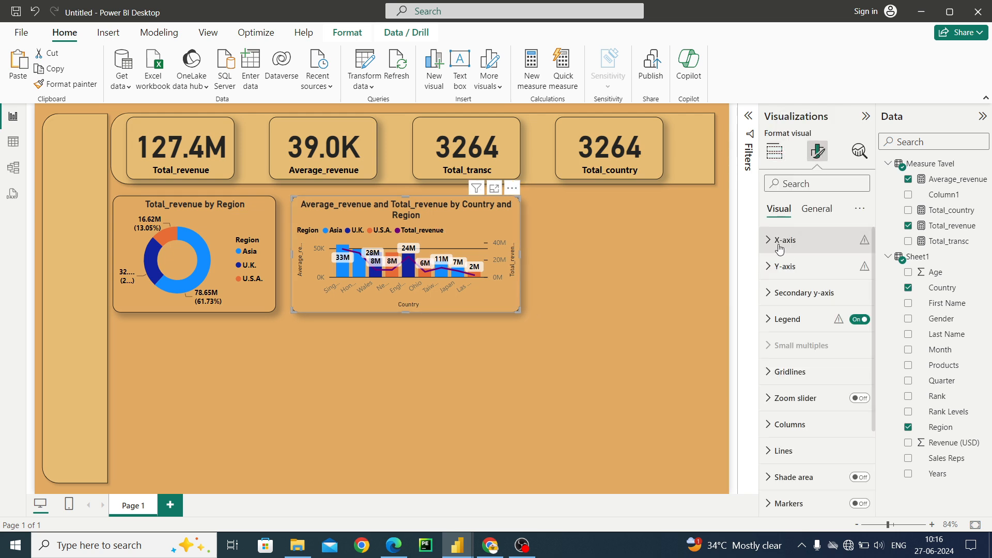
{"action": "left_click", "coordinate": [779, 243]}
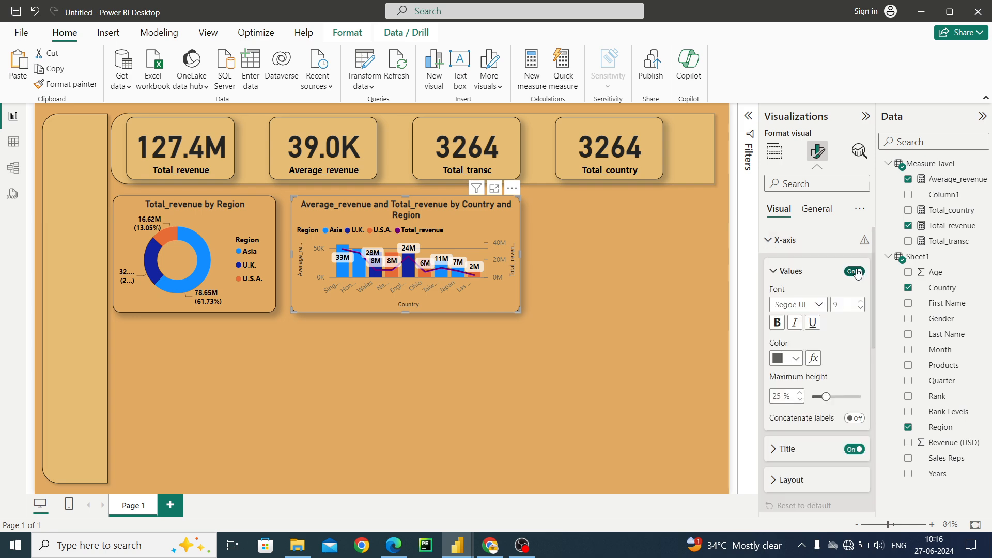
{"action": "left_click", "coordinate": [855, 271]}
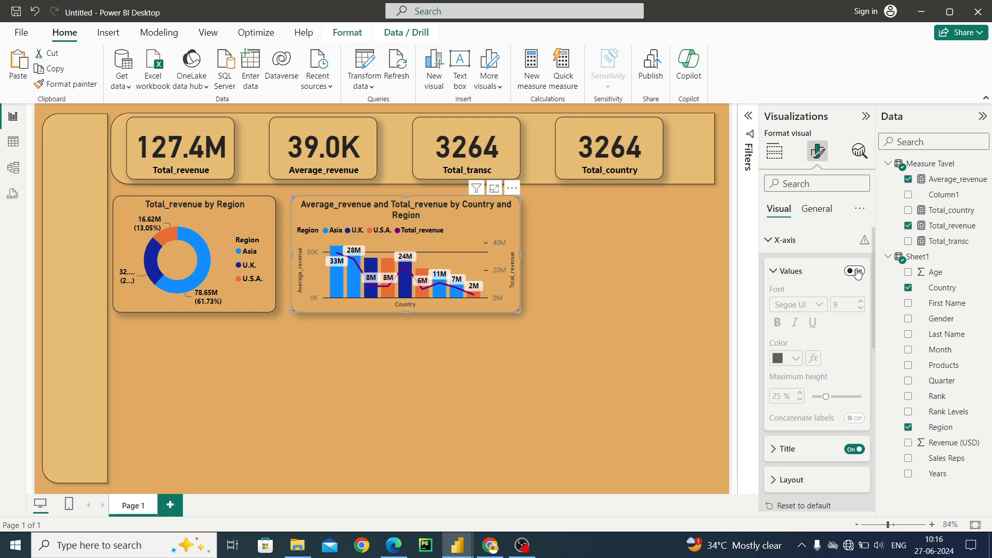
{"action": "left_click", "coordinate": [856, 272]}
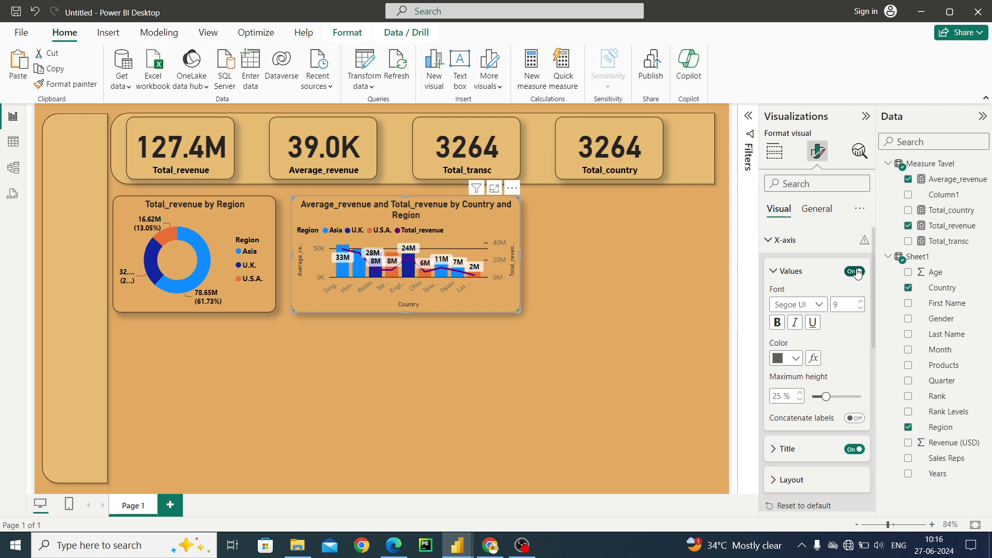
- Make the combo chart's X-axis values bold and colour them black
{"action": "left_click", "coordinate": [776, 322]}
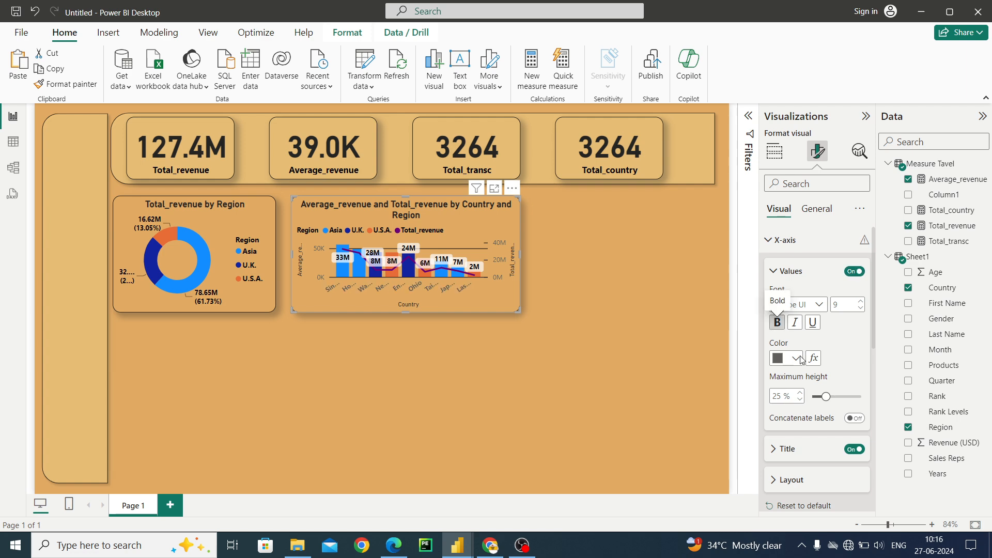
{"action": "left_click", "coordinate": [796, 359]}
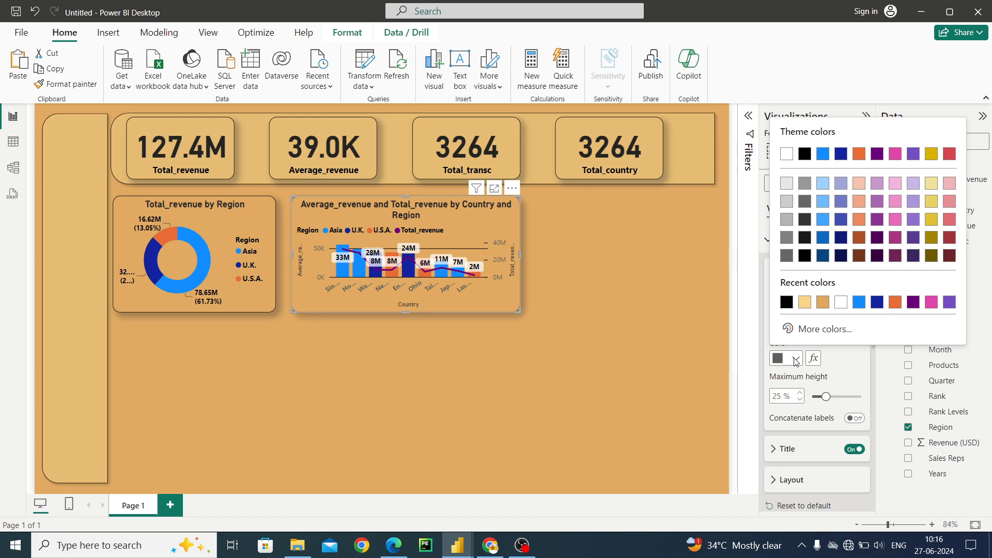
{"action": "left_click", "coordinate": [788, 303]}
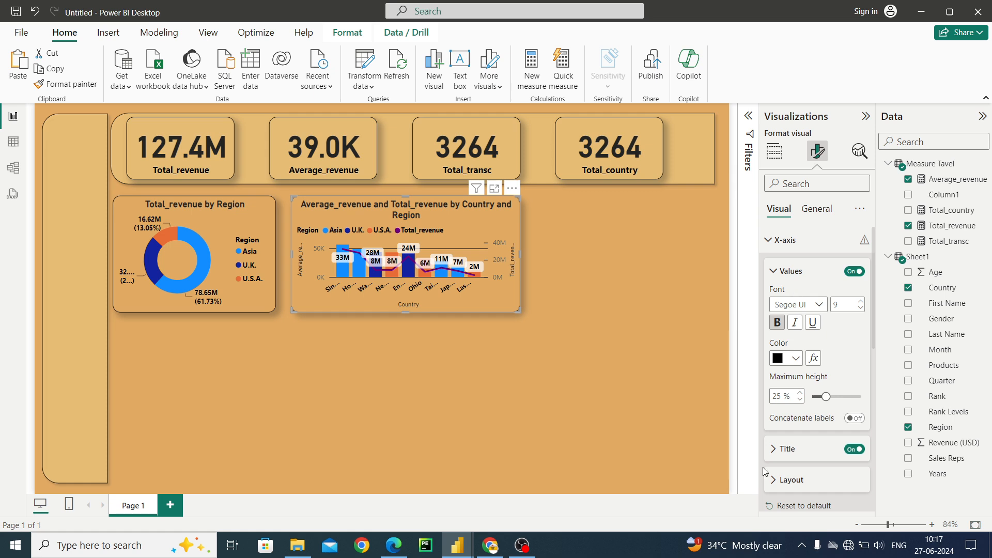
- Make the combo chart's X-axis title bold and set its font size to 11
{"action": "left_click", "coordinate": [777, 449]}
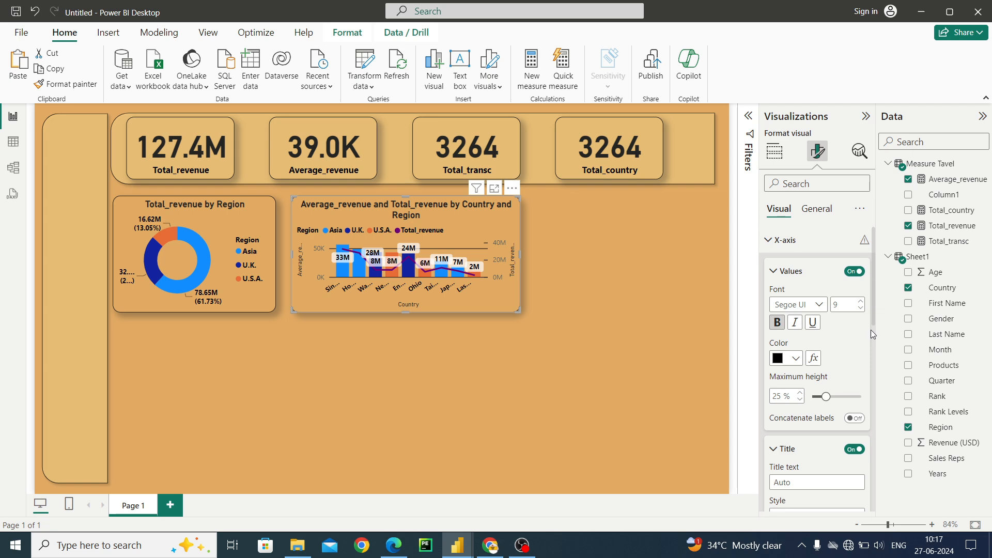
{"action": "left_click_drag", "start_coordinate": [874, 313], "coordinate": [869, 365]}
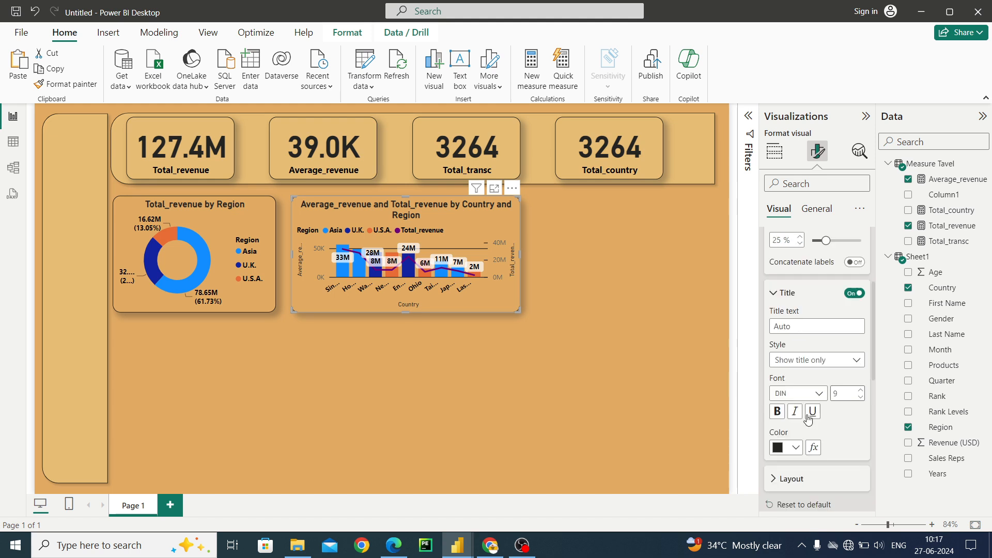
{"action": "left_click", "coordinate": [783, 413]}
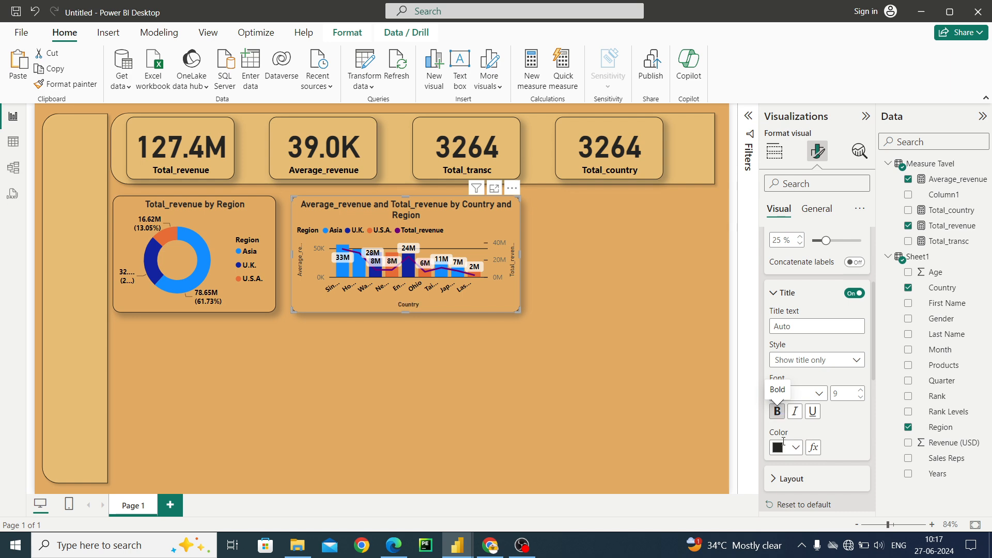
{"action": "left_click", "coordinate": [862, 391]}
{"action": "left_click", "coordinate": [861, 391]}
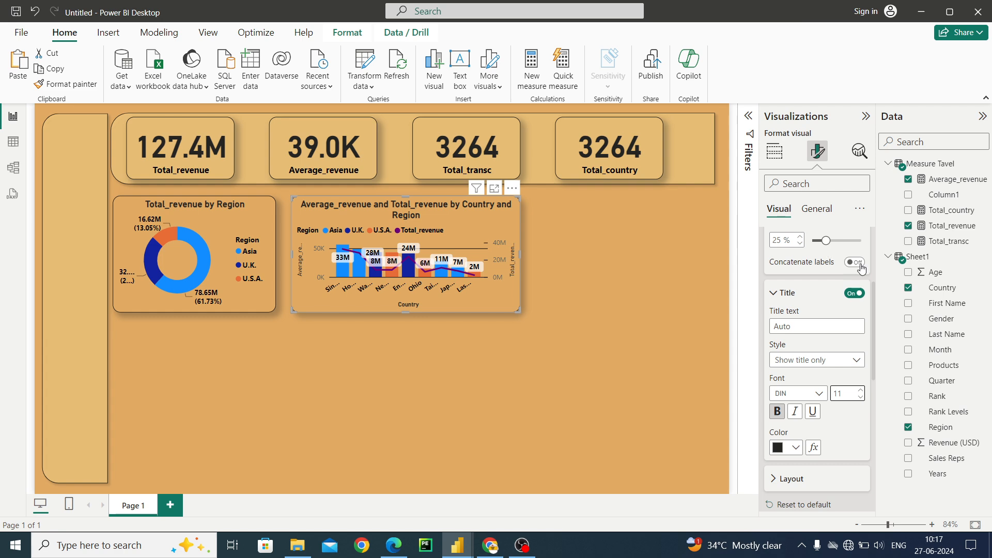
{"action": "left_click_drag", "start_coordinate": [872, 289], "coordinate": [875, 243]}
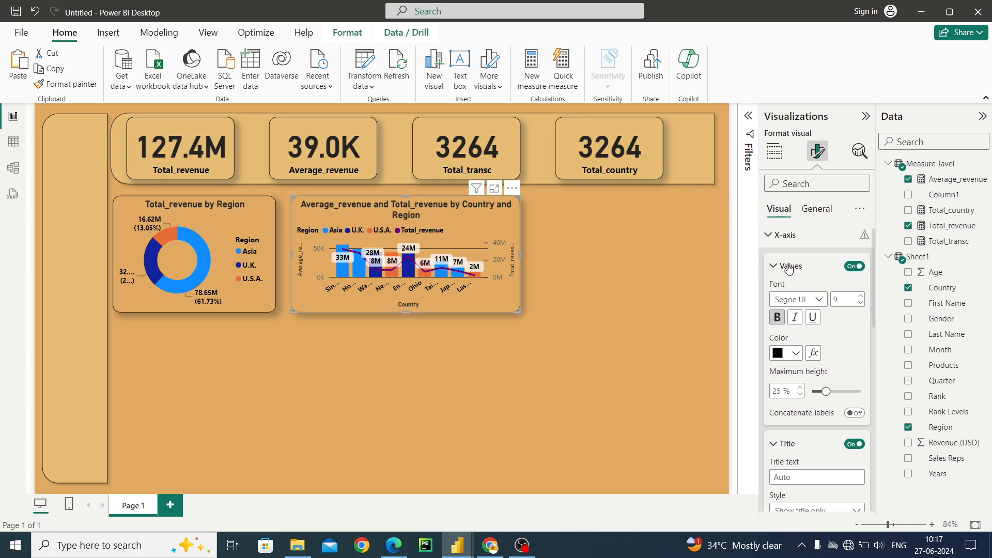
{"action": "left_click", "coordinate": [775, 240]}
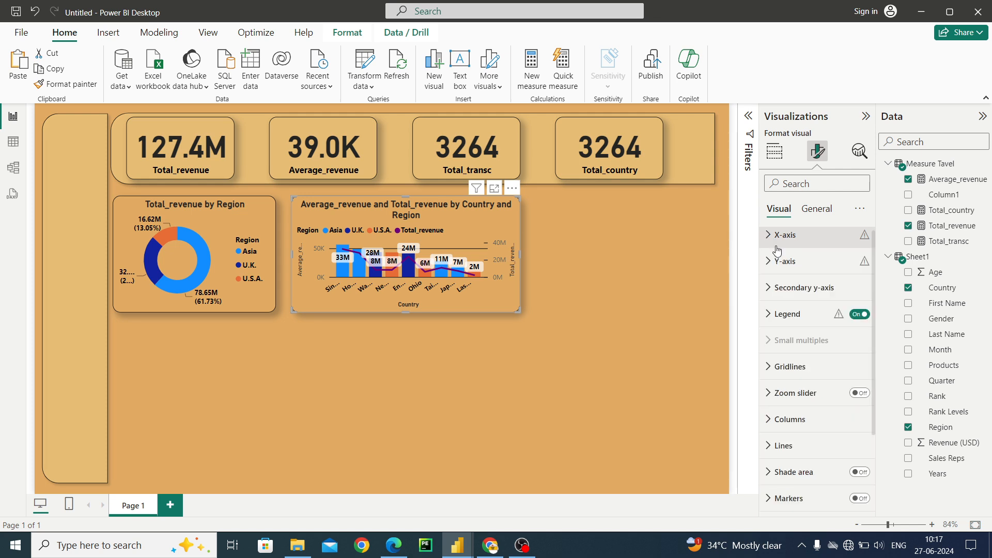
- Make the combo chart's Y-axis values bold and colour them black
{"action": "left_click", "coordinate": [771, 259]}
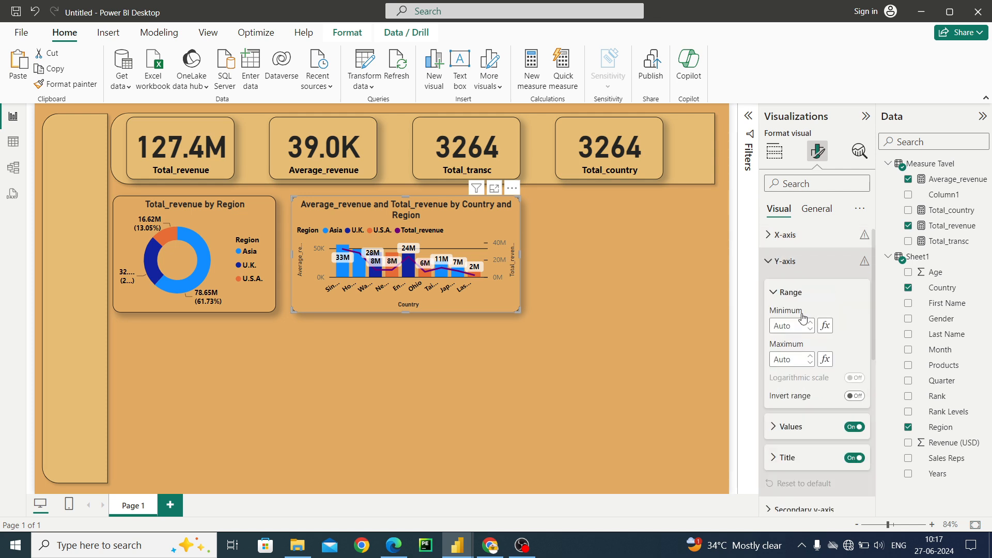
{"action": "left_click", "coordinate": [773, 427]}
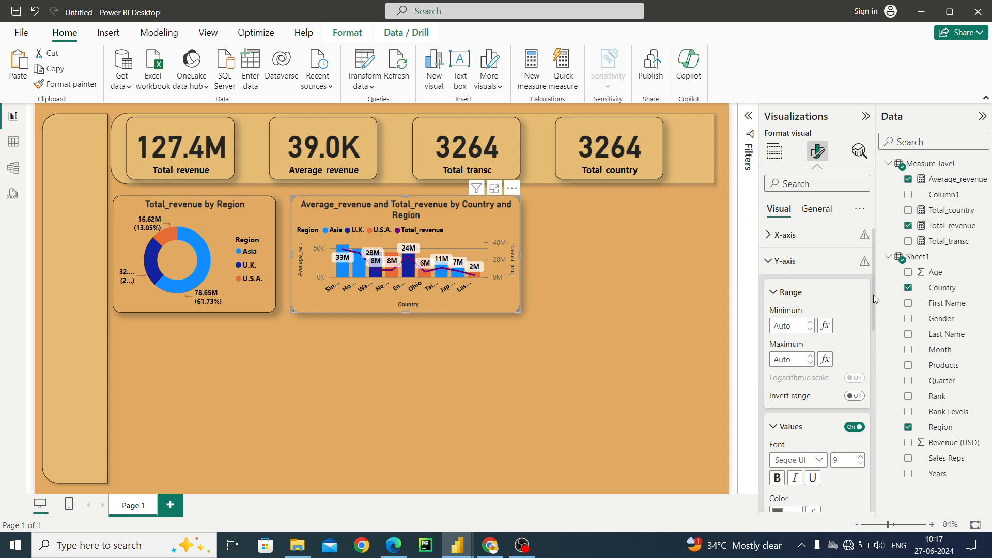
{"action": "left_click_drag", "start_coordinate": [873, 294], "coordinate": [870, 359]}
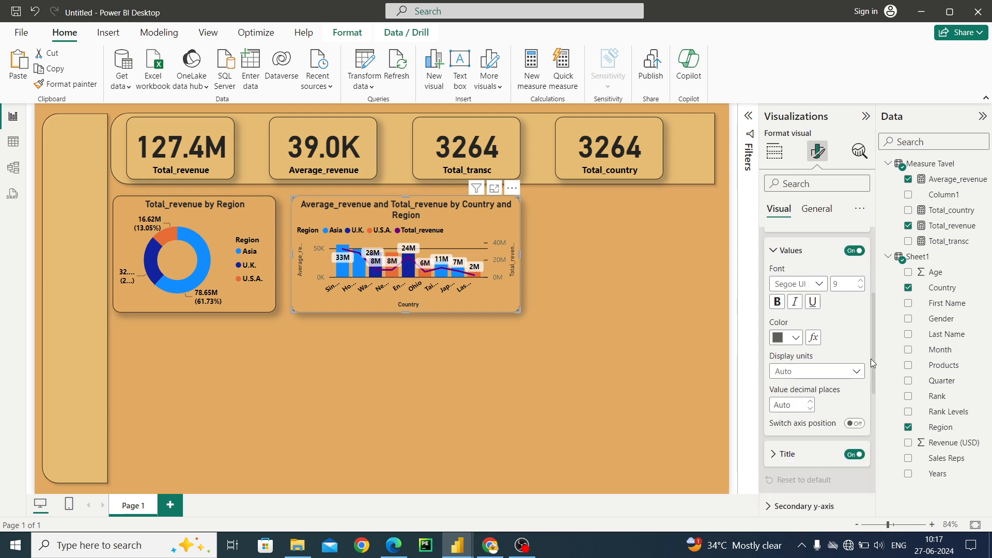
{"action": "left_click", "coordinate": [777, 301]}
{"action": "left_click", "coordinate": [795, 338]}
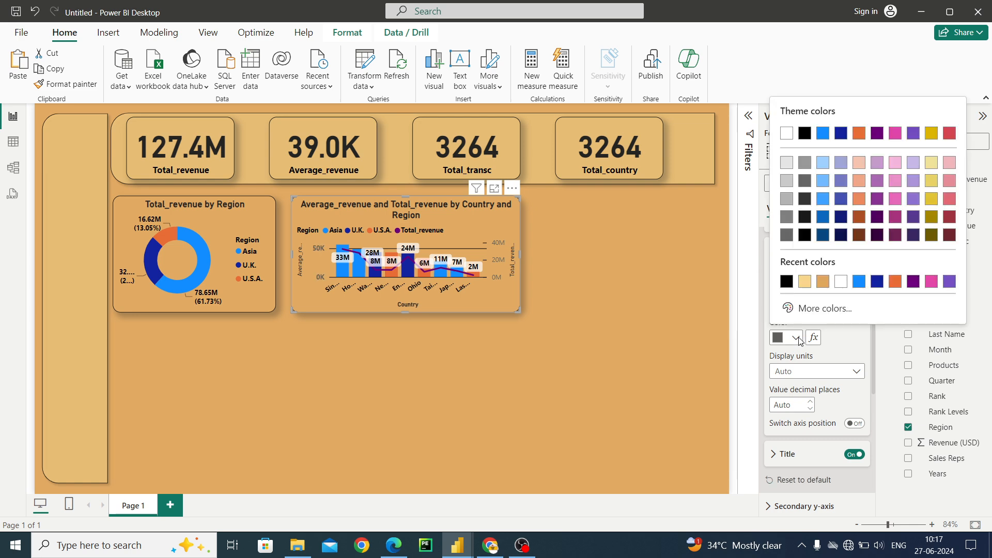
{"action": "left_click", "coordinate": [786, 282]}
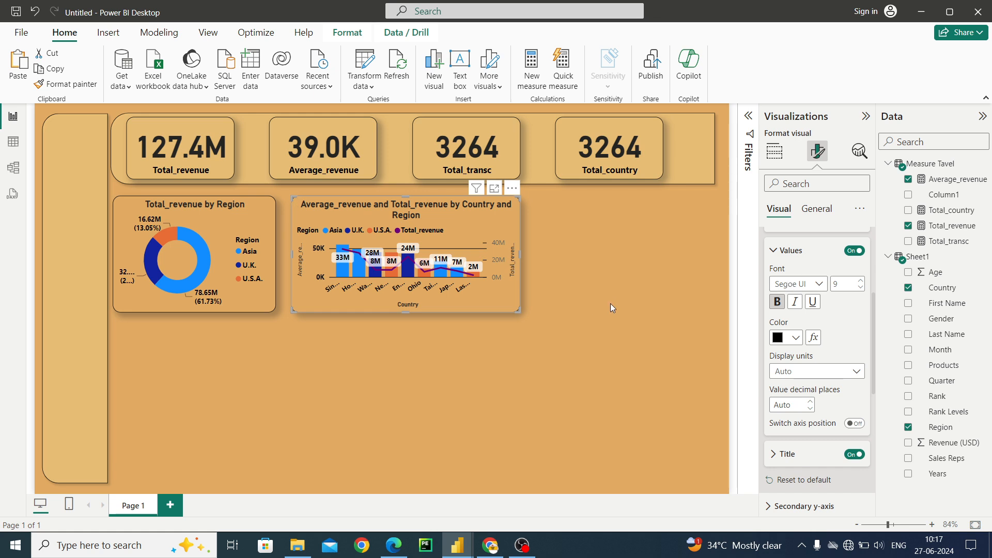
- Make the combo chart's Y-axis title bold, keeping the Show title only style
{"action": "left_click", "coordinate": [780, 459]}
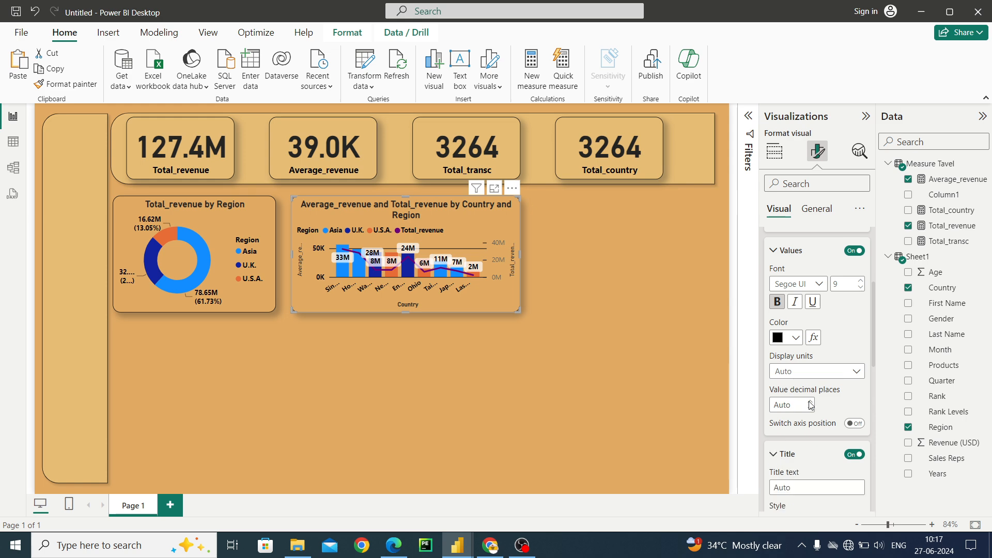
{"action": "left_click_drag", "start_coordinate": [872, 307], "coordinate": [874, 364]}
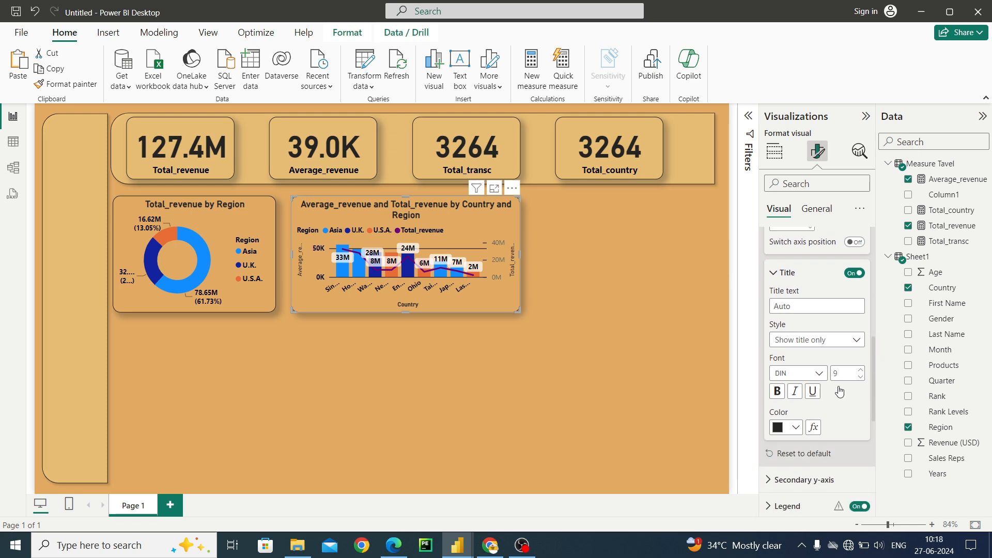
{"action": "left_click", "coordinate": [778, 392]}
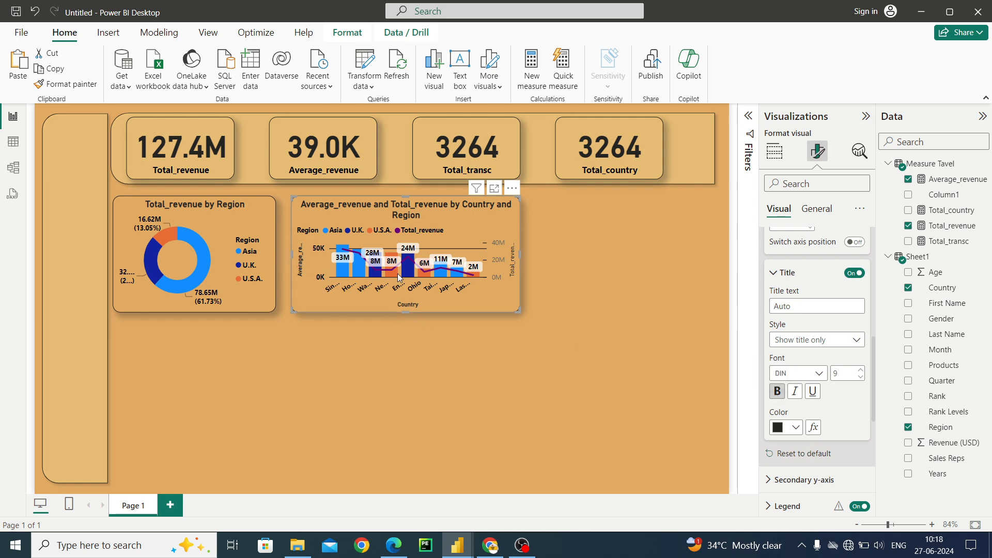
{"action": "left_click", "coordinate": [773, 274]}
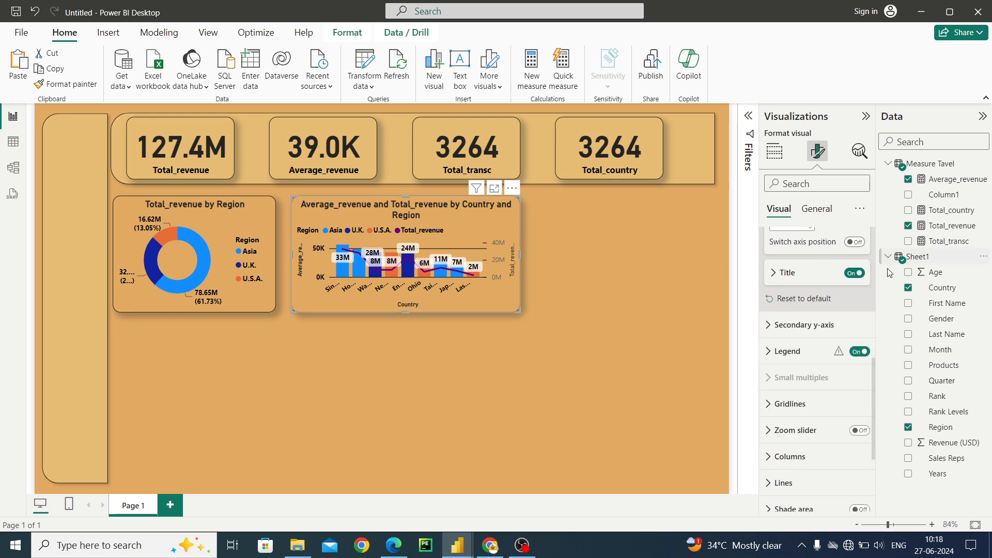
- Turn on the combo chart's secondary y-axis values and make them bold and black
{"action": "left_click", "coordinate": [778, 323]}
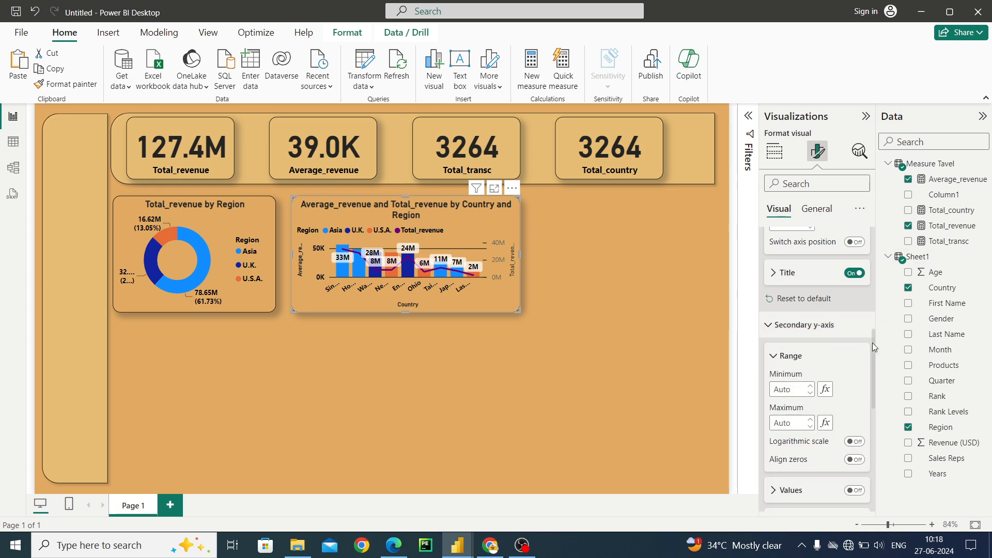
{"action": "left_click_drag", "start_coordinate": [872, 343], "coordinate": [872, 378]}
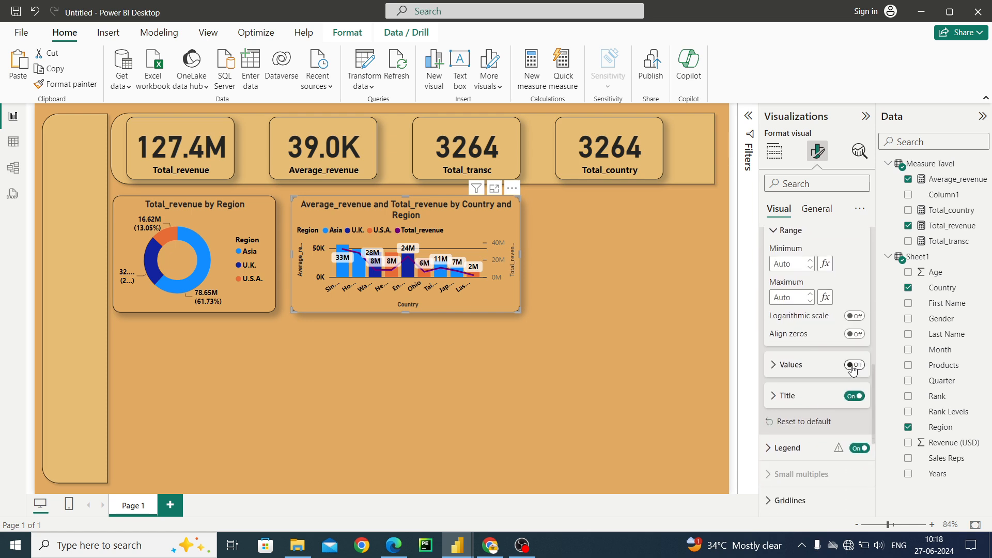
{"action": "left_click", "coordinate": [853, 365]}
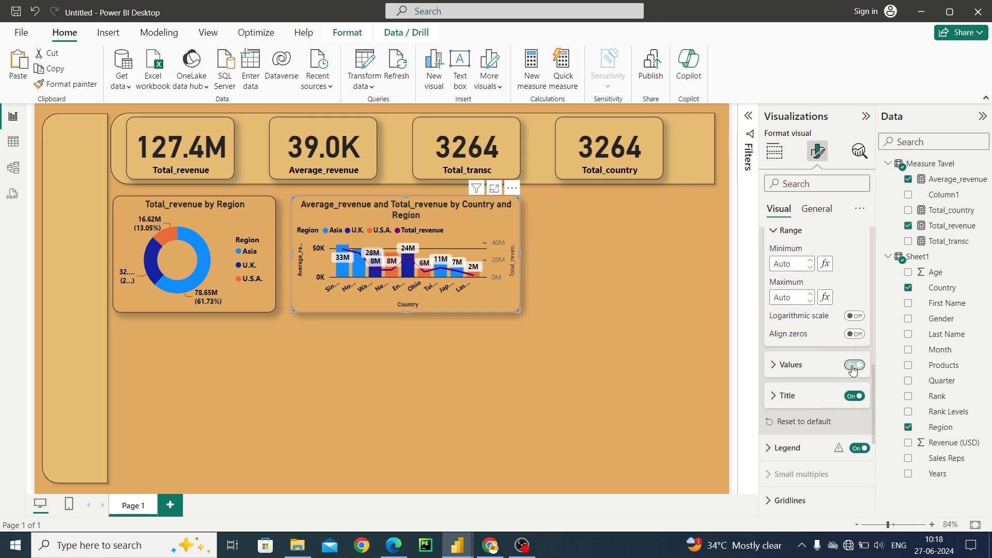
{"action": "left_click", "coordinate": [773, 367]}
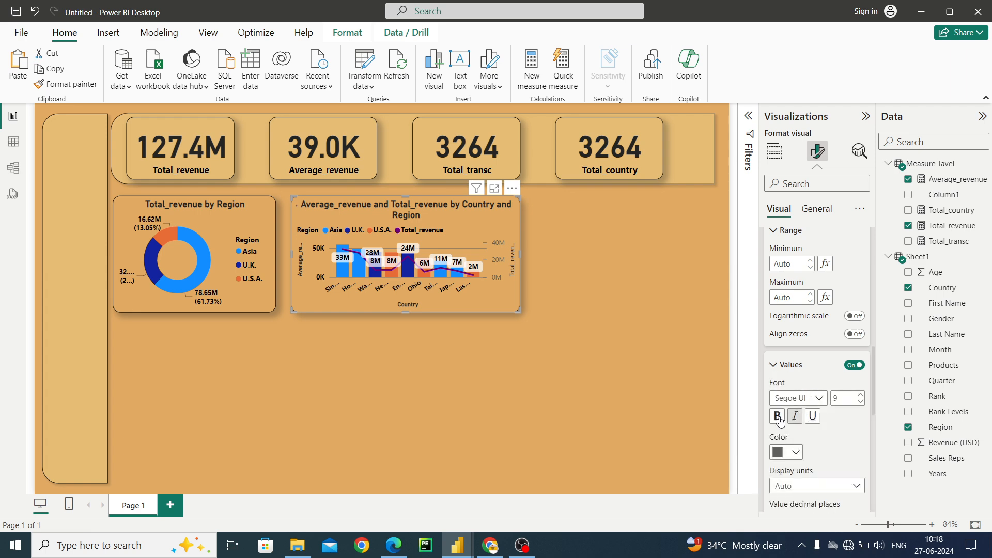
{"action": "left_click", "coordinate": [799, 455]}
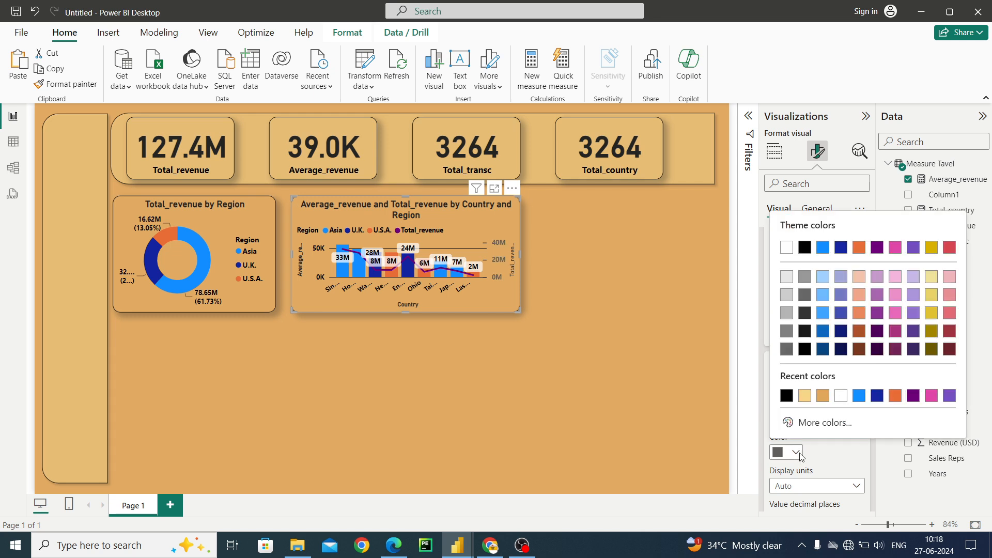
{"action": "left_click", "coordinate": [786, 396]}
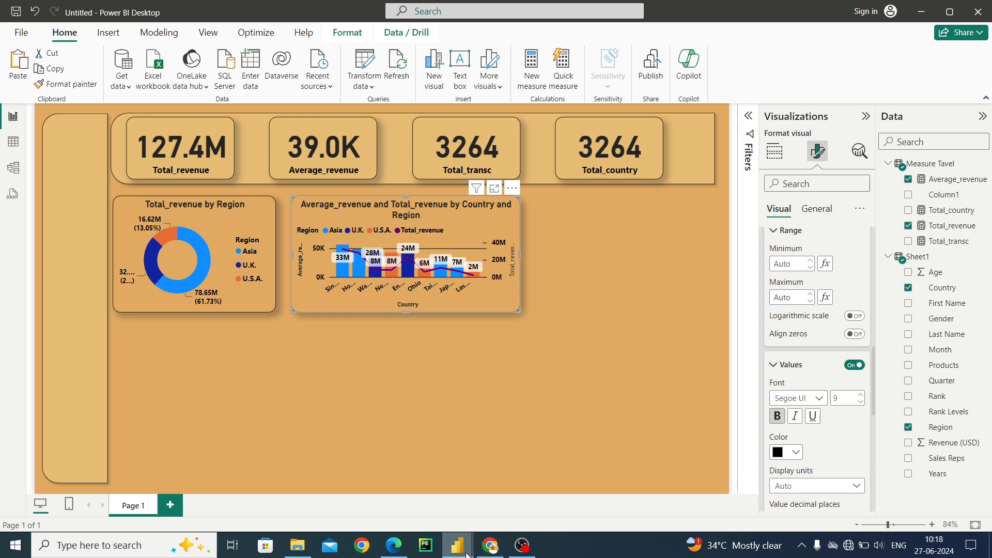
{"action": "mouse_move", "coordinate": [467, 554]}
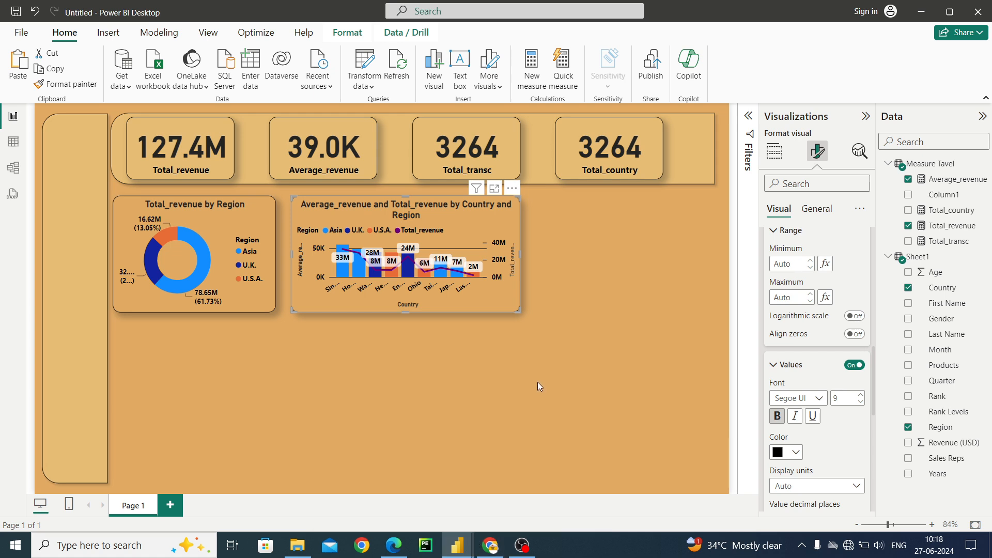
{"action": "left_click", "coordinate": [587, 247]}
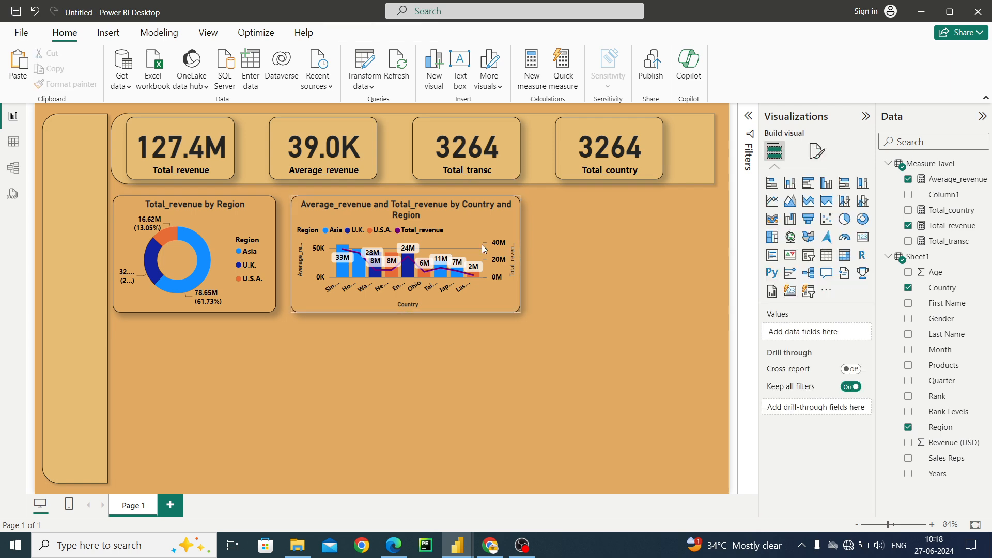
{"action": "double_click", "coordinate": [561, 243]}
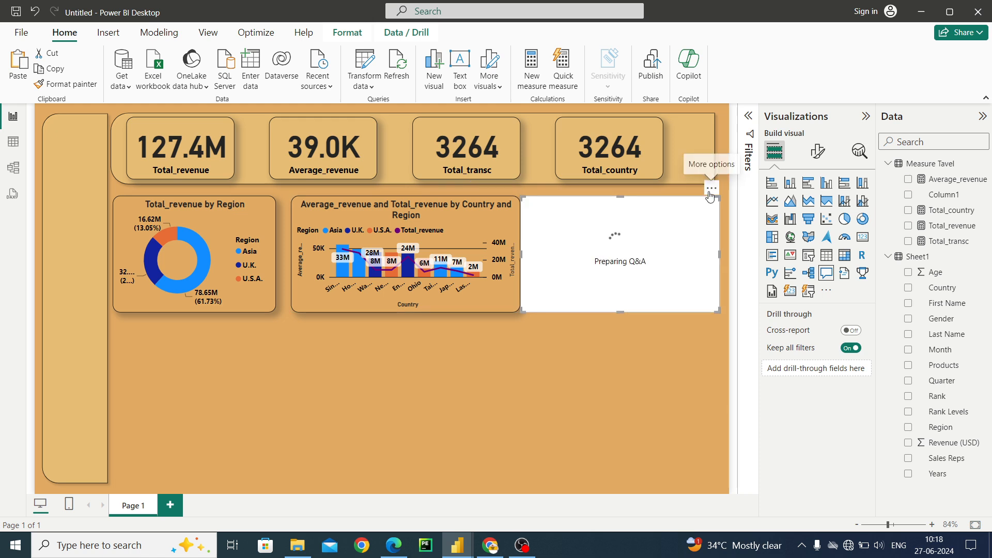
{"action": "left_click", "coordinate": [711, 190]}
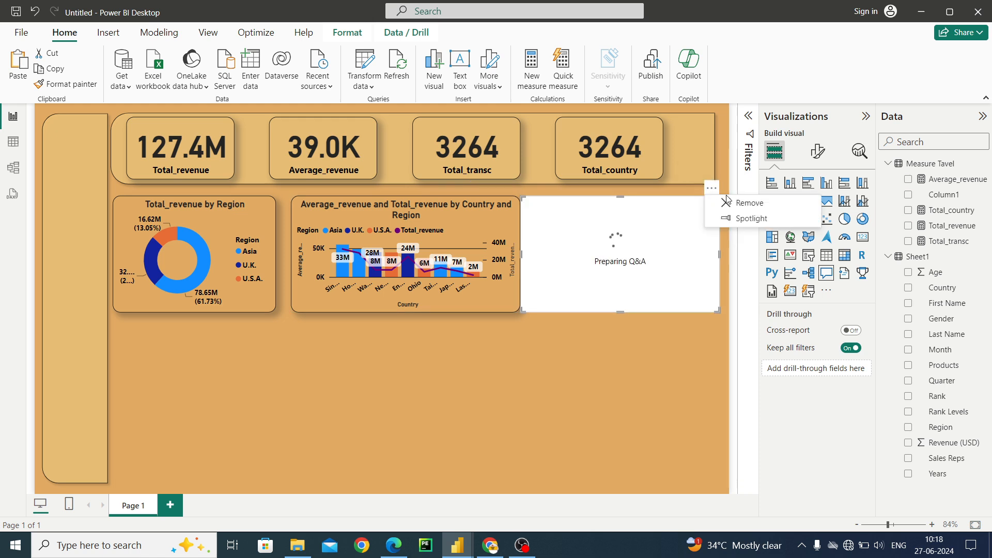
{"action": "left_click", "coordinate": [728, 201]}
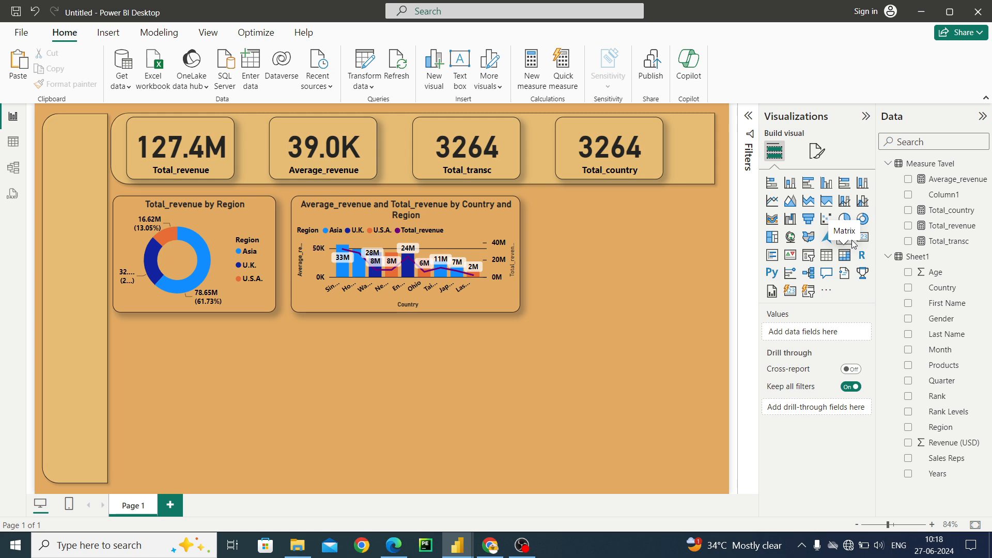
- Add a treemap beside the combo chart under the Total_country card and shorten it to the combo chart's height
{"action": "left_click", "coordinate": [774, 238]}
{"action": "left_click", "coordinate": [773, 239]}
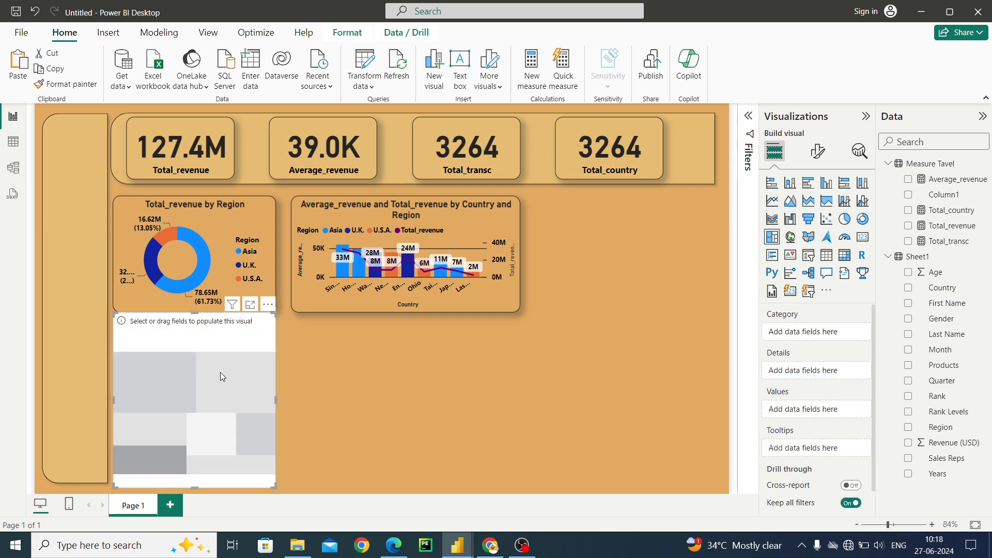
{"action": "left_click_drag", "start_coordinate": [219, 372], "coordinate": [652, 255]}
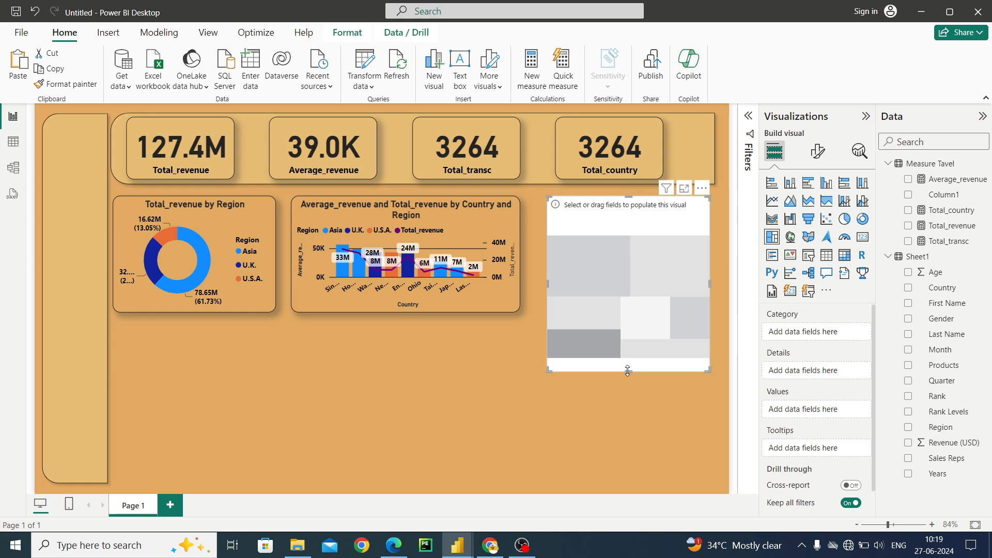
{"action": "left_click_drag", "start_coordinate": [627, 370], "coordinate": [628, 312]}
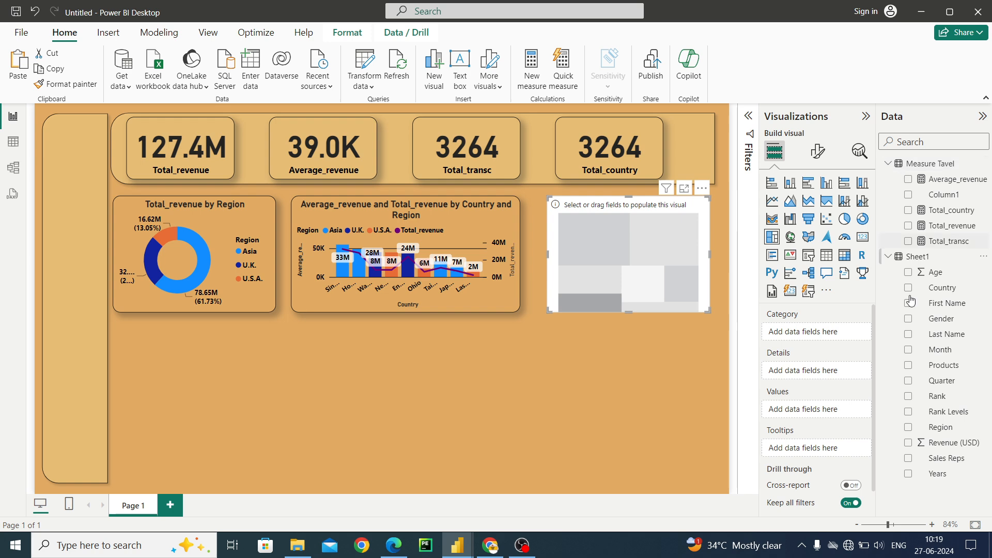
- Assign Rank as the treemap's category and Total_revenue as its values
{"action": "left_click", "coordinate": [908, 397]}
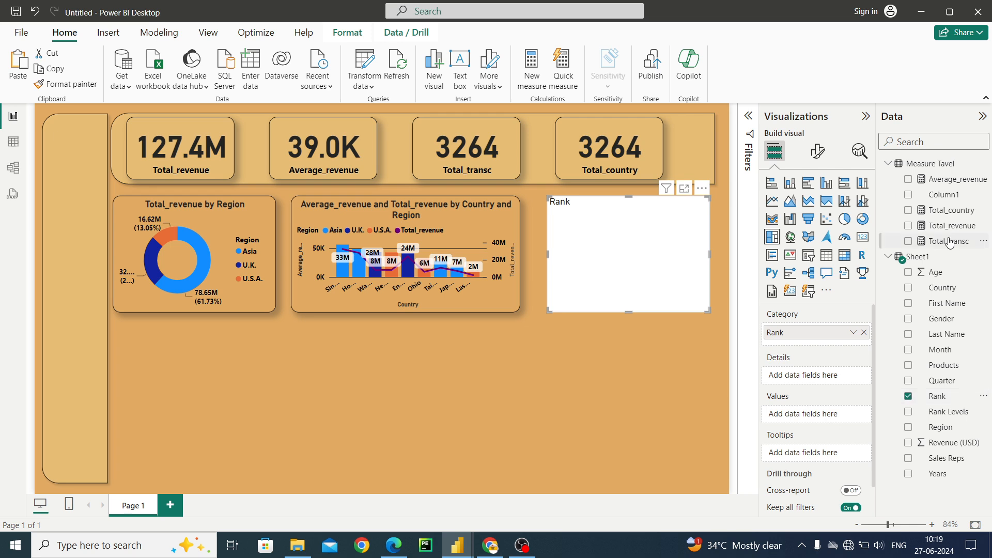
{"action": "left_click", "coordinate": [909, 226]}
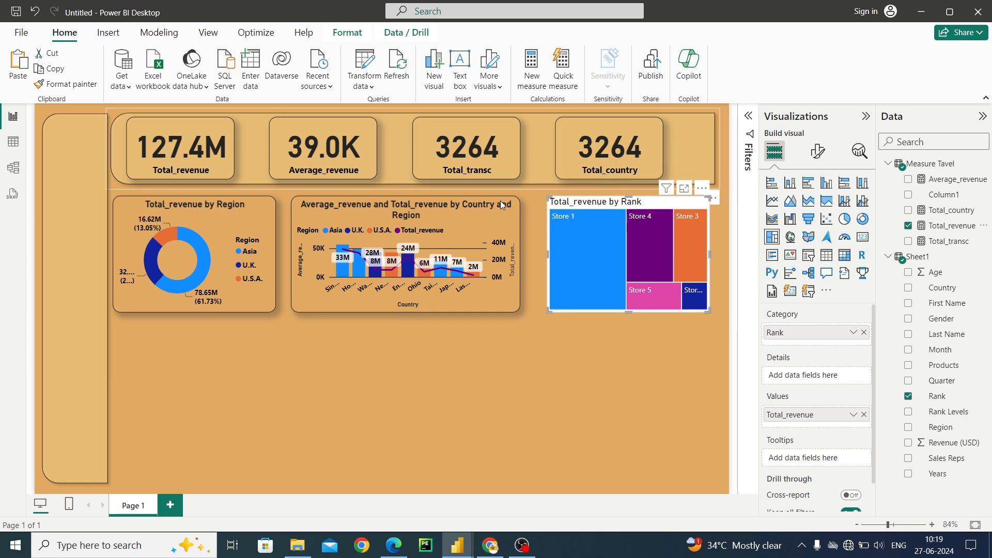
- Copy the combo chart's formatting to the treemap with Format painter and widen the treemap on both sides to fill its row
{"action": "left_click", "coordinate": [478, 233]}
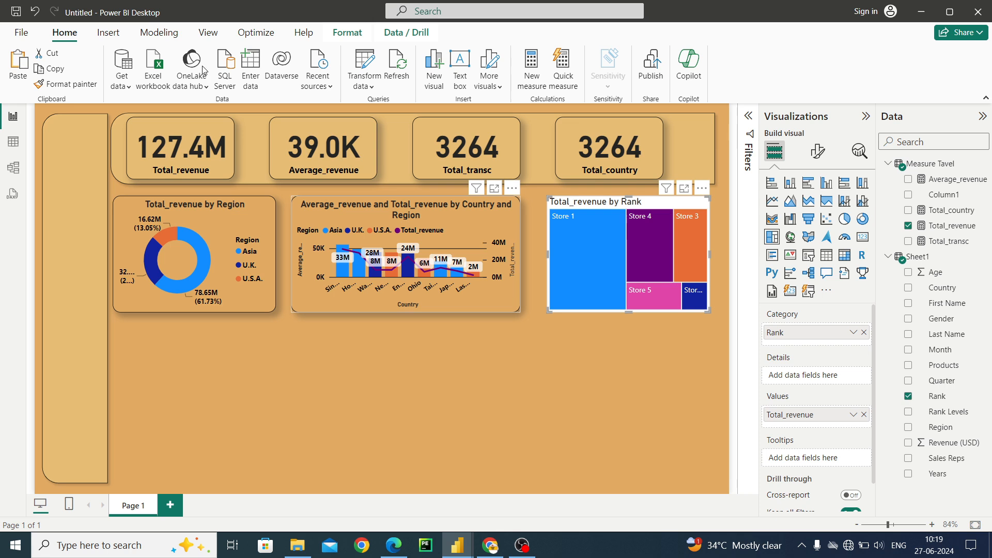
{"action": "left_click", "coordinate": [80, 86]}
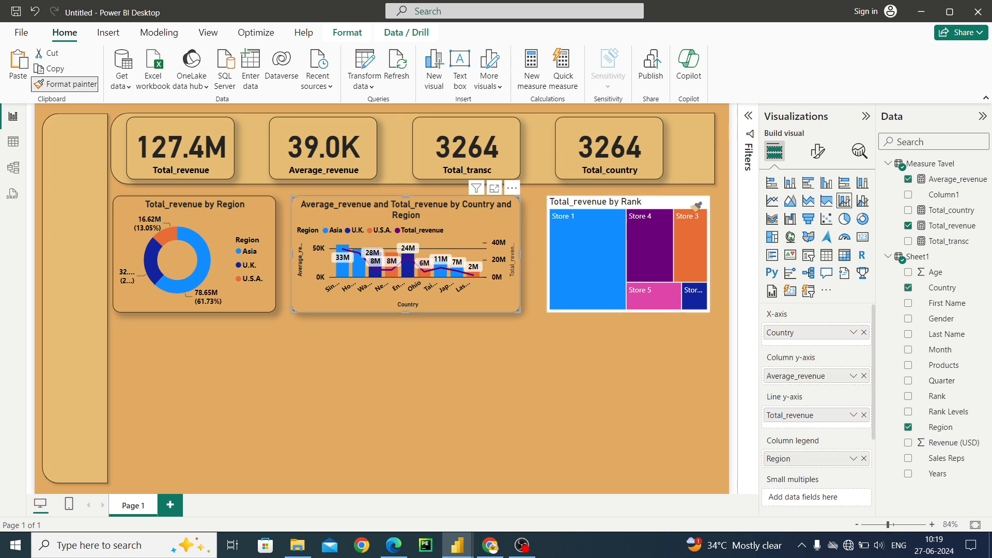
{"action": "left_click", "coordinate": [700, 203]}
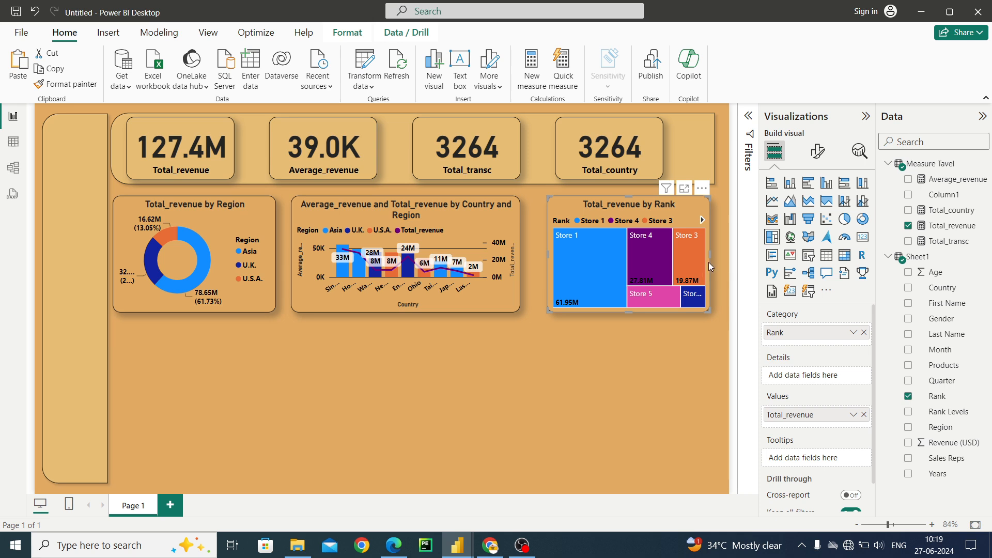
{"action": "left_click_drag", "start_coordinate": [711, 254], "coordinate": [715, 254]}
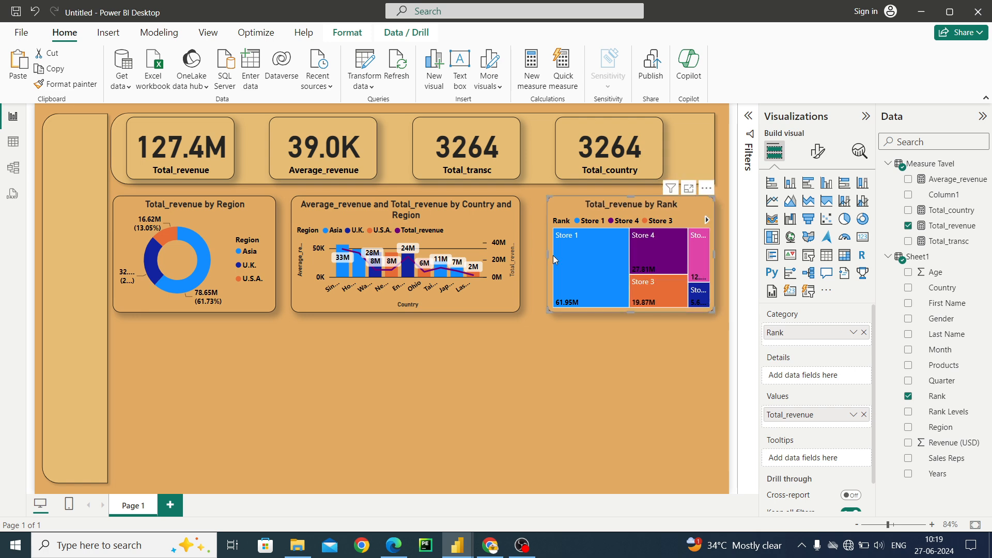
{"action": "left_click_drag", "start_coordinate": [548, 255], "coordinate": [532, 256]}
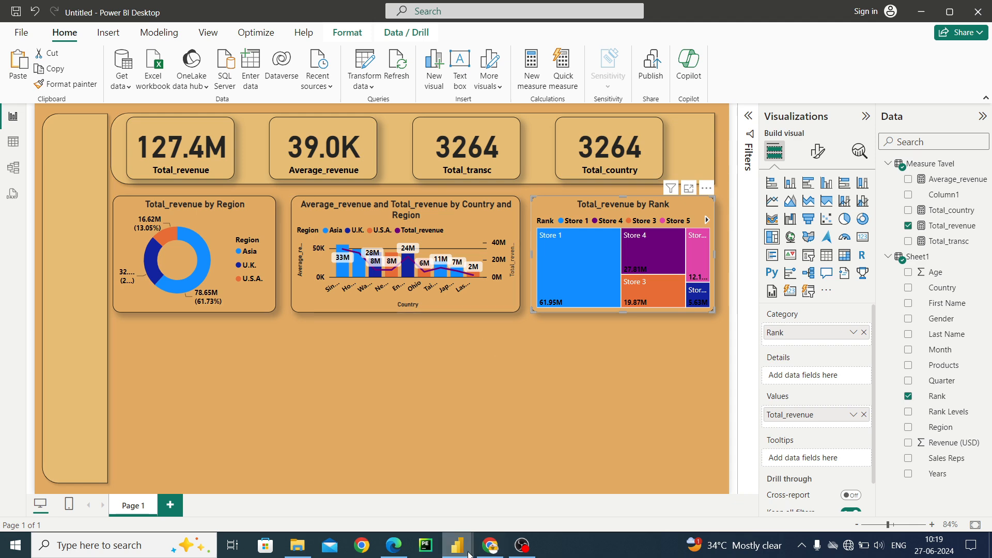
- Check the Durgapur Compnay reference report, return to the untitled report and add an area chart below the donut chart
{"action": "mouse_move", "coordinate": [469, 554]}
{"action": "left_click", "coordinate": [436, 500]}
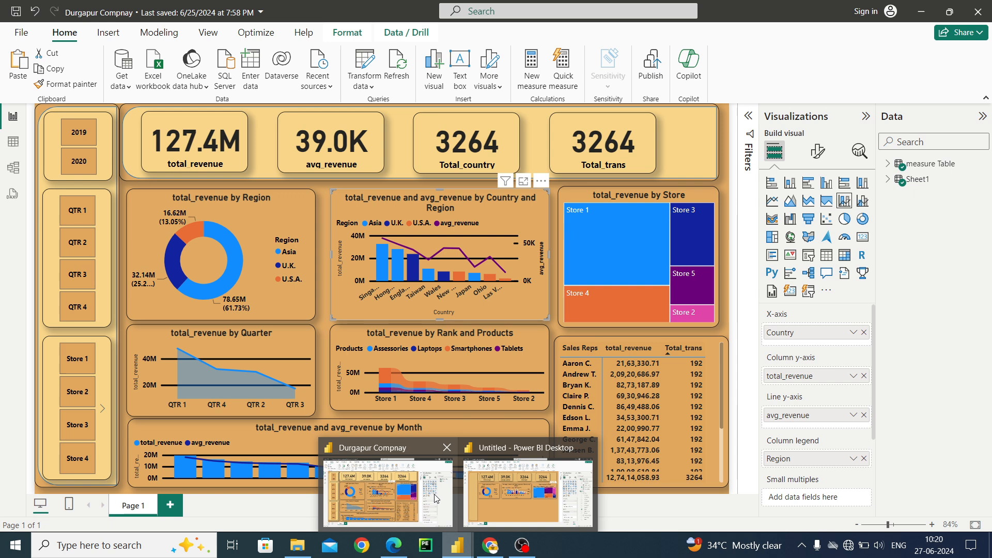
{"action": "left_click", "coordinate": [467, 550]}
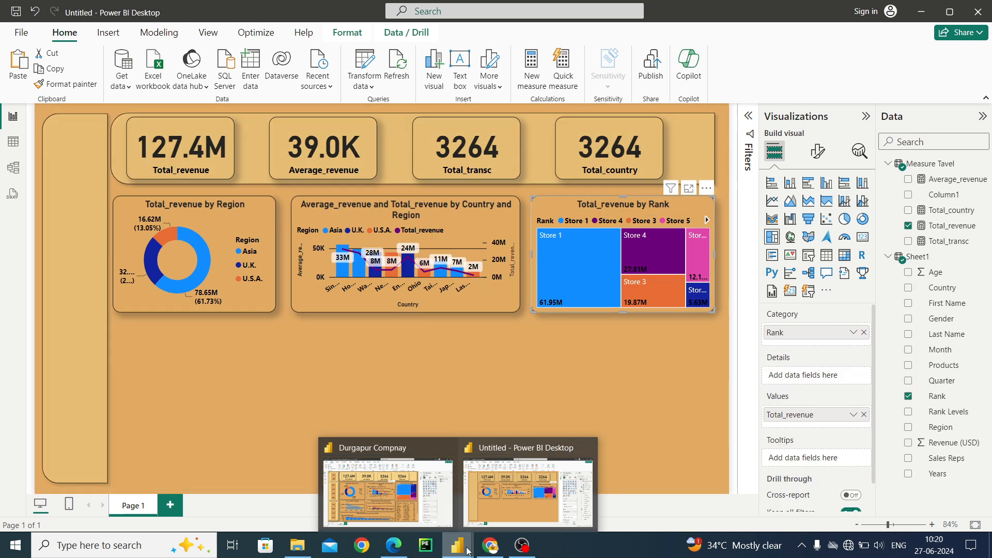
{"action": "left_click", "coordinate": [417, 404]}
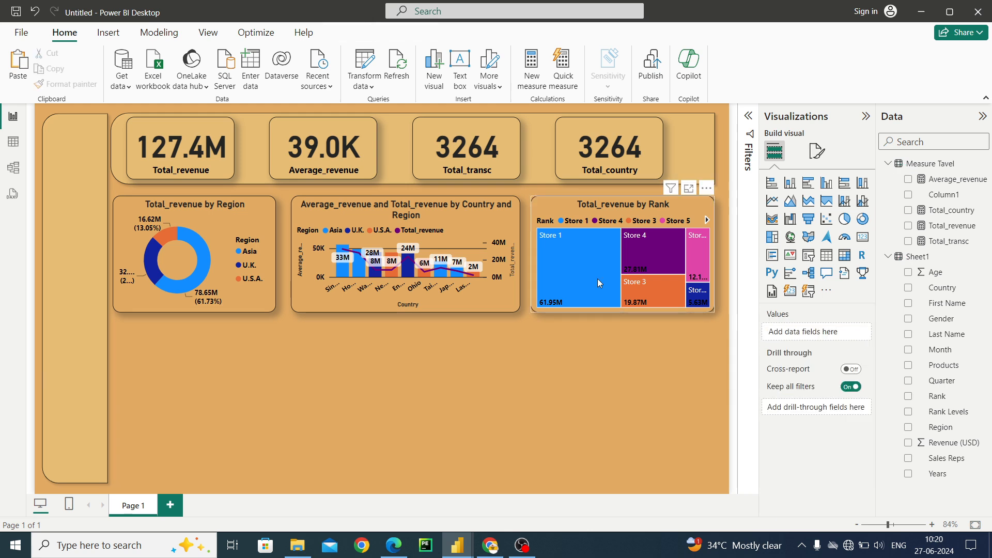
{"action": "left_click", "coordinate": [790, 203]}
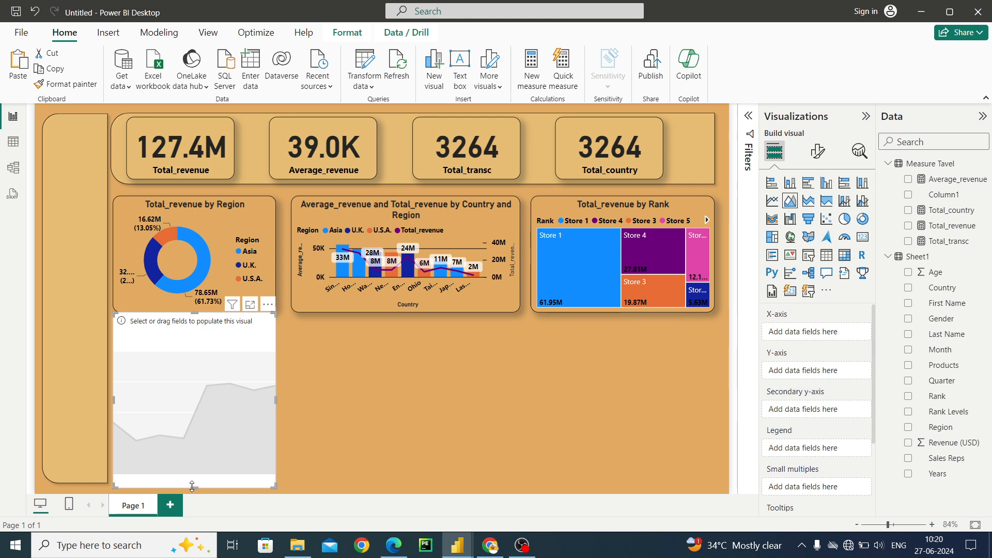
- Shorten the area chart, shift it slightly down, and assign Total_revenue to its Y-axis and Quarter to its X-axis
{"action": "left_click_drag", "start_coordinate": [192, 486], "coordinate": [213, 419]}
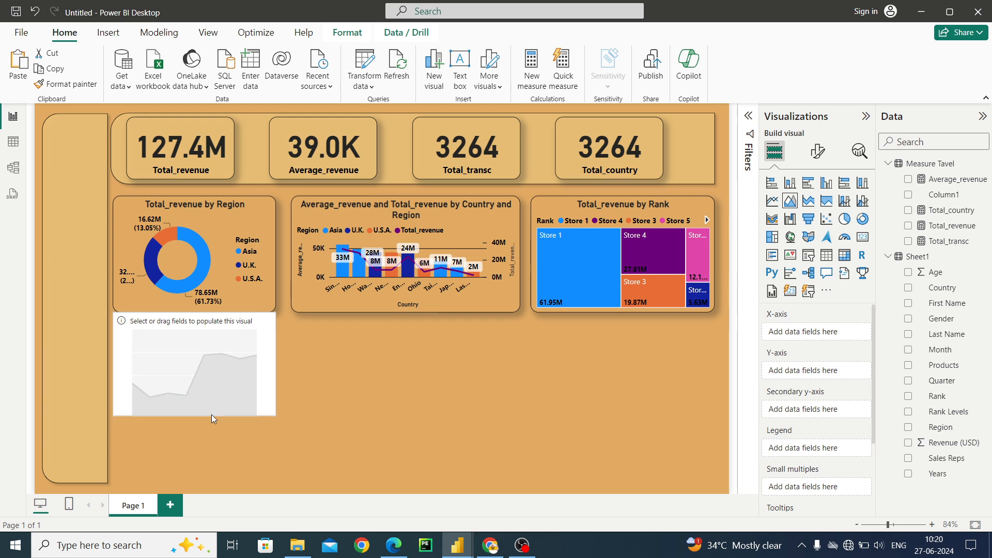
{"action": "left_click", "coordinate": [207, 375]}
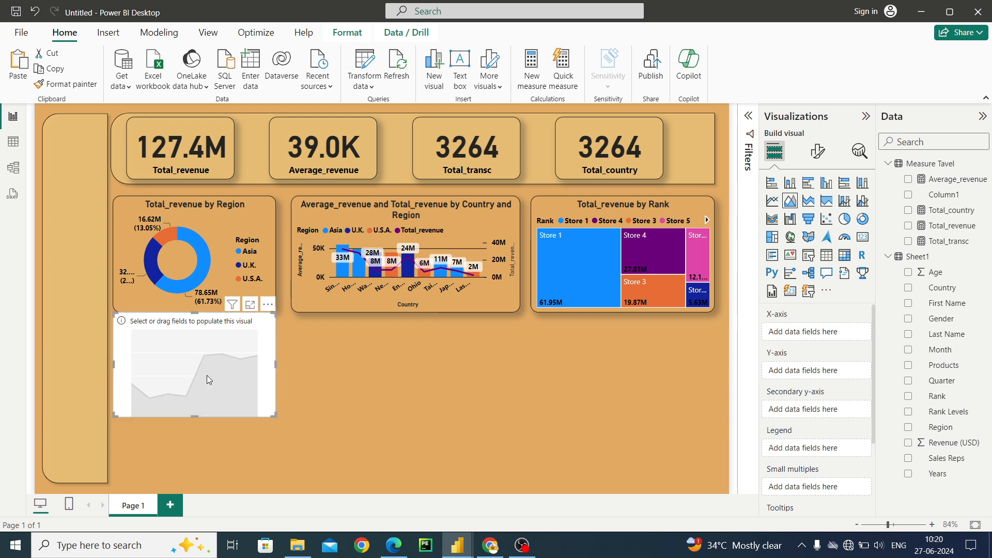
{"action": "left_click_drag", "start_coordinate": [207, 375], "coordinate": [208, 381]}
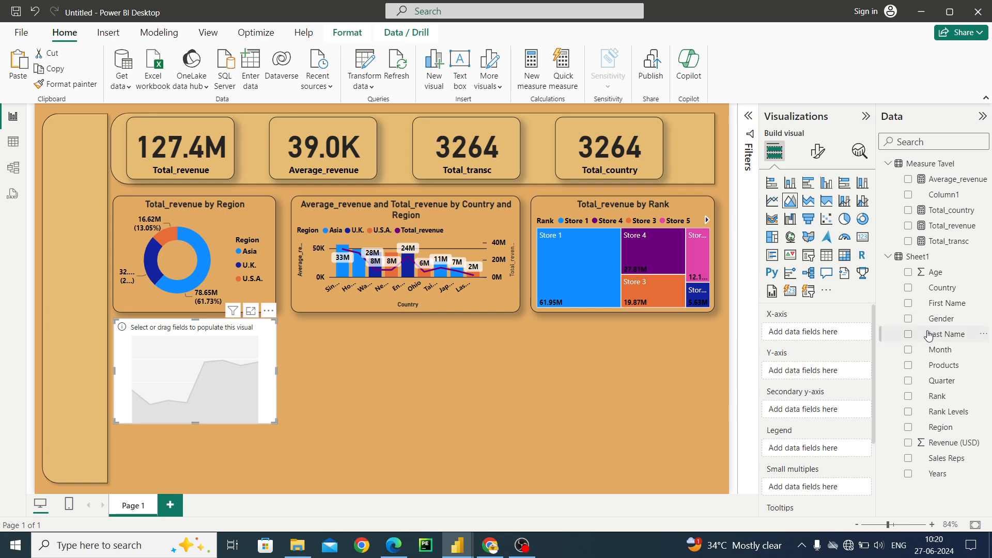
{"action": "left_click", "coordinate": [908, 226]}
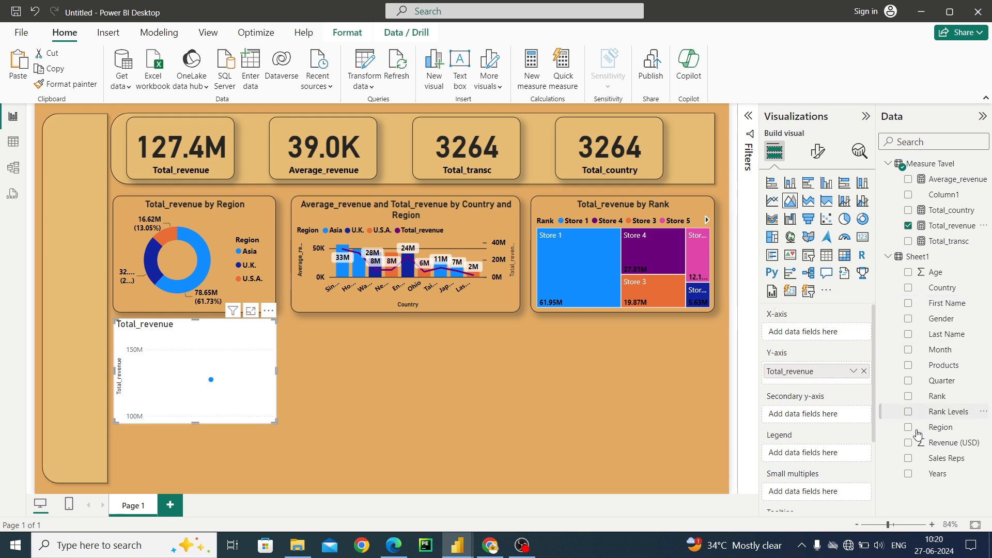
{"action": "left_click", "coordinate": [909, 382]}
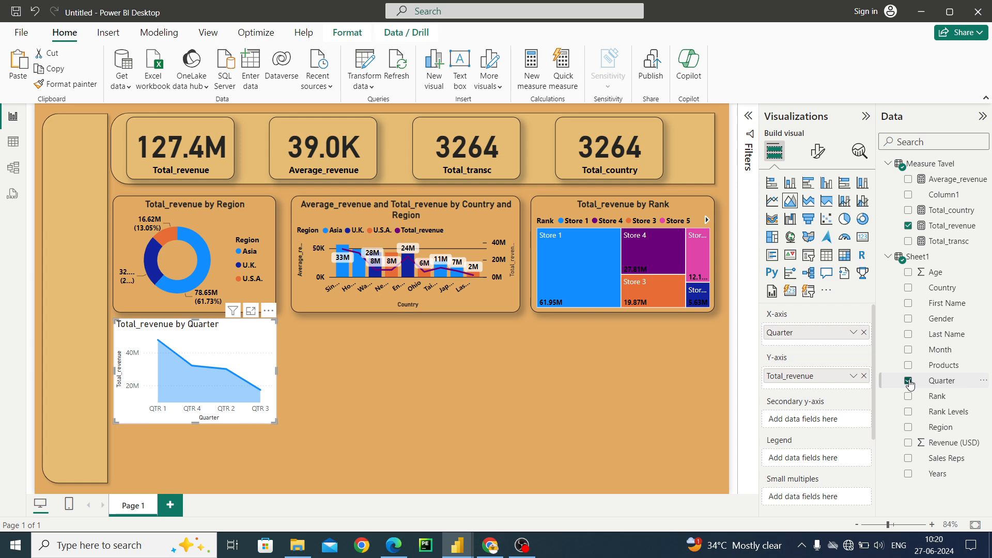
- Try to copy the combo chart's formatting onto the Total_revenue by Quarter area chart
{"action": "left_click", "coordinate": [234, 226]}
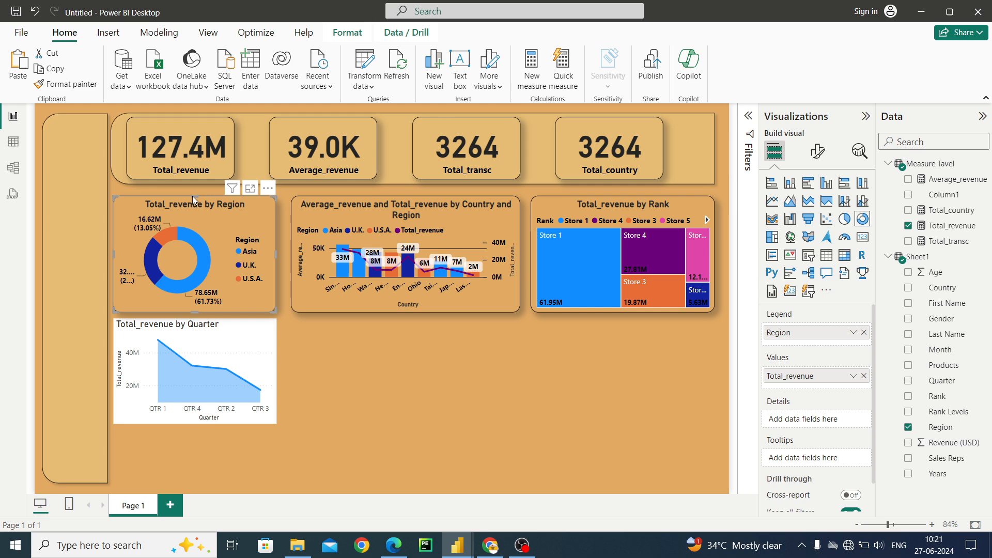
{"action": "left_click", "coordinate": [341, 212]}
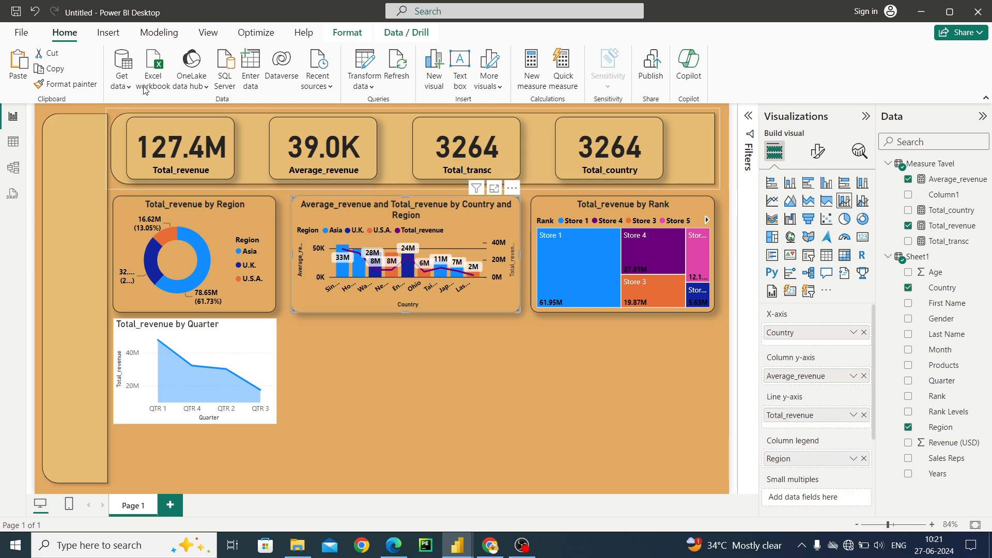
{"action": "left_click", "coordinate": [70, 85]}
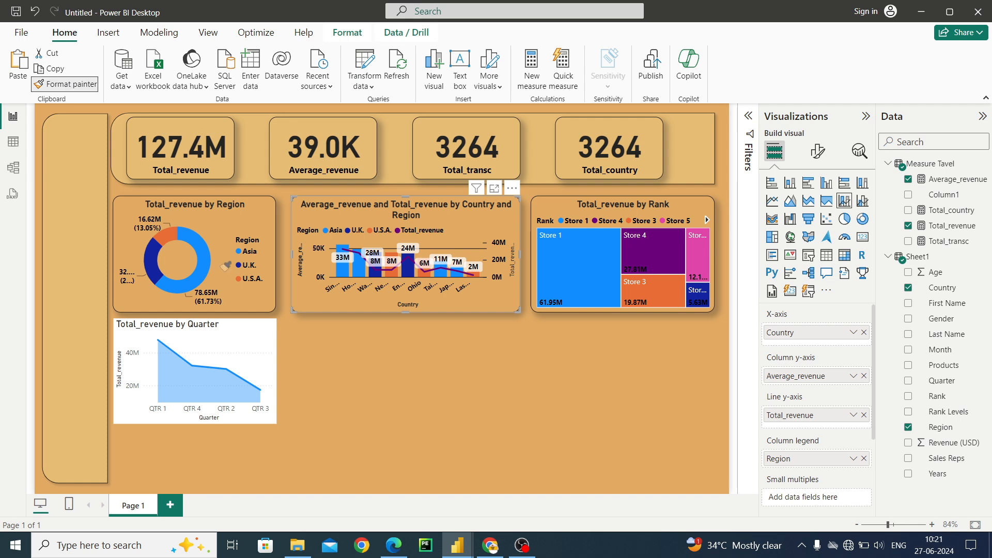
{"action": "left_click", "coordinate": [240, 321]}
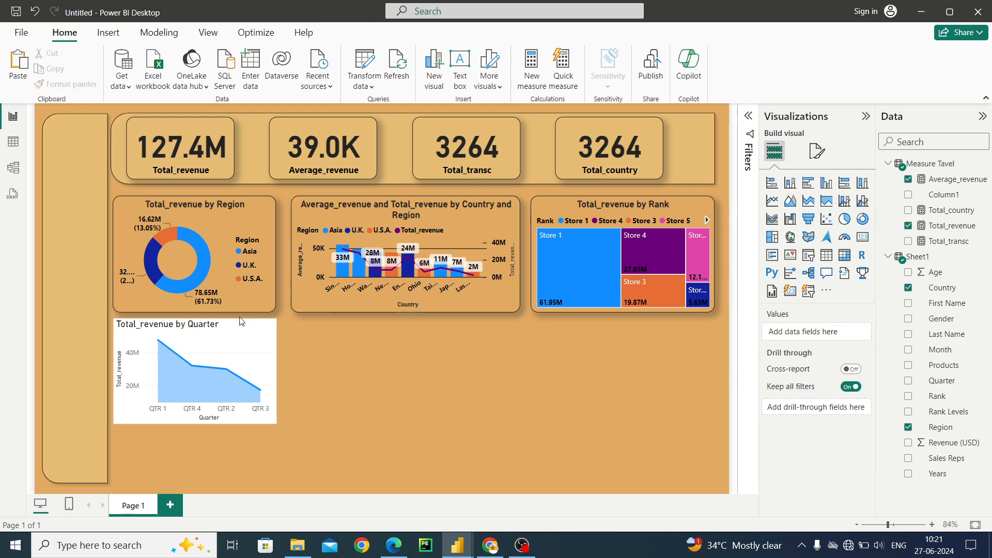
{"action": "mouse_move", "coordinate": [245, 334]}
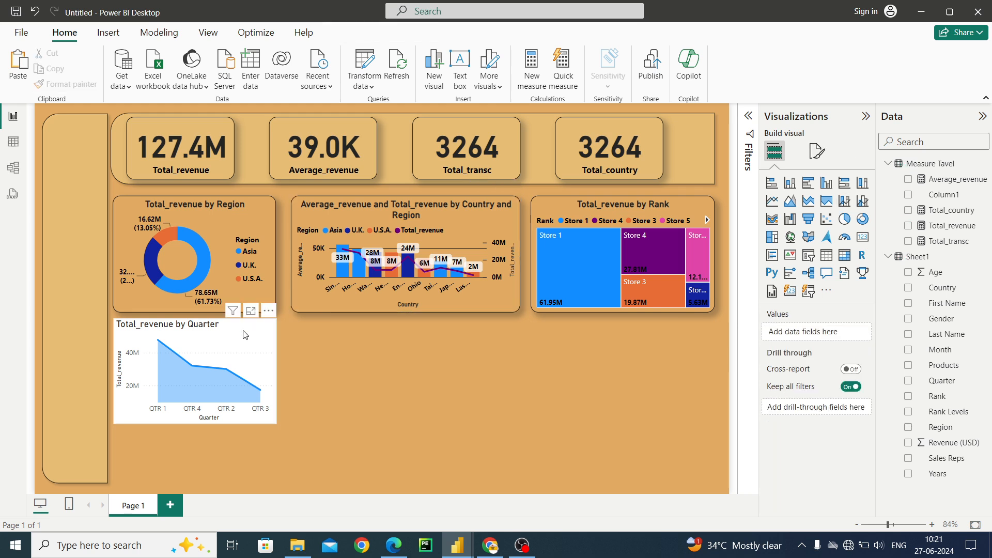
{"action": "mouse_move", "coordinate": [462, 230]}
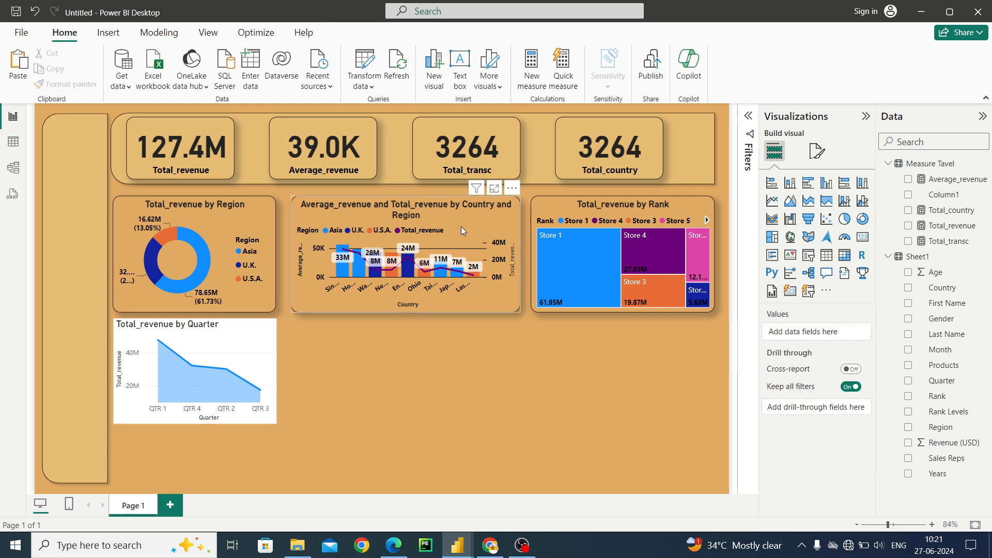
- Apply the combo chart's formatting to the area chart with Format painter and move the area chart slightly further below the donut chart
{"action": "left_click", "coordinate": [462, 231]}
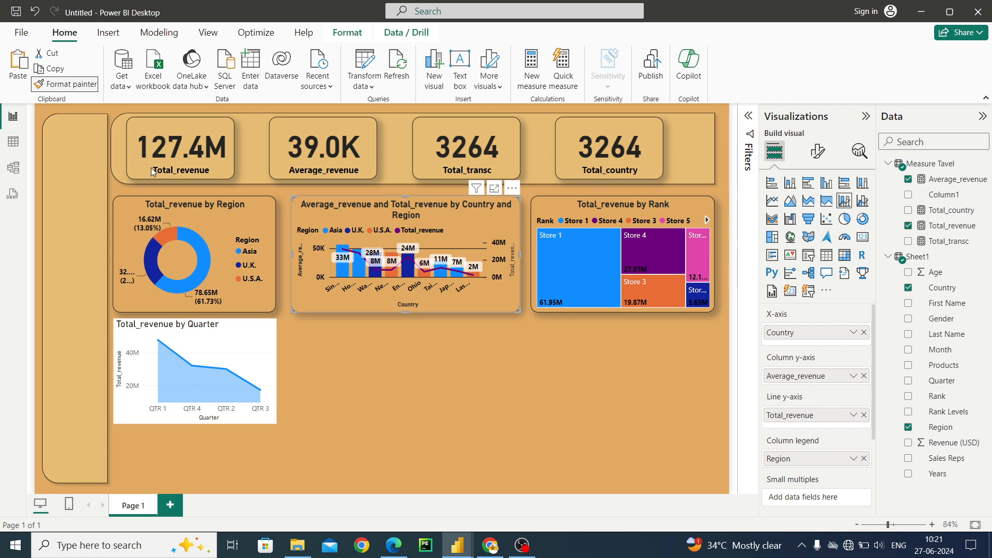
{"action": "left_click", "coordinate": [66, 83]}
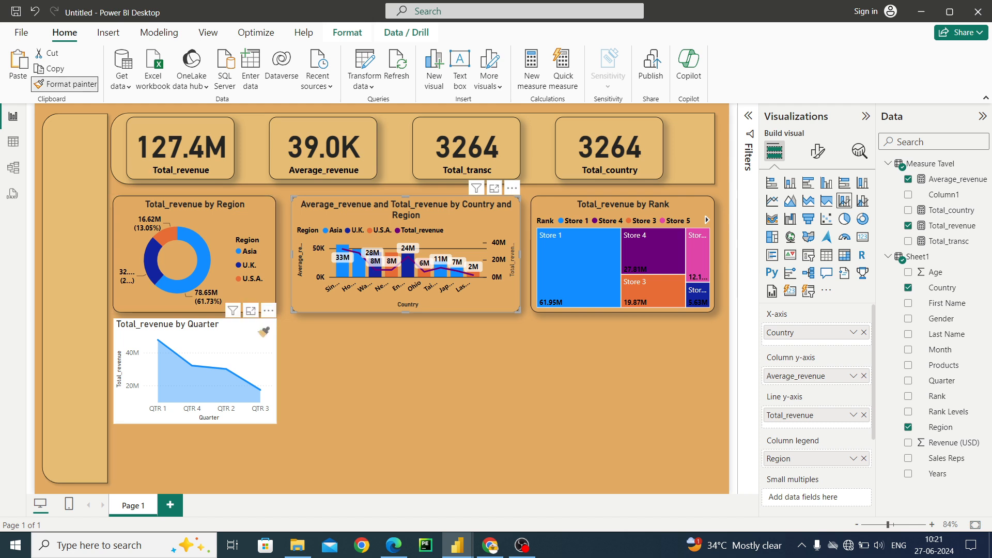
{"action": "left_click", "coordinate": [260, 337]}
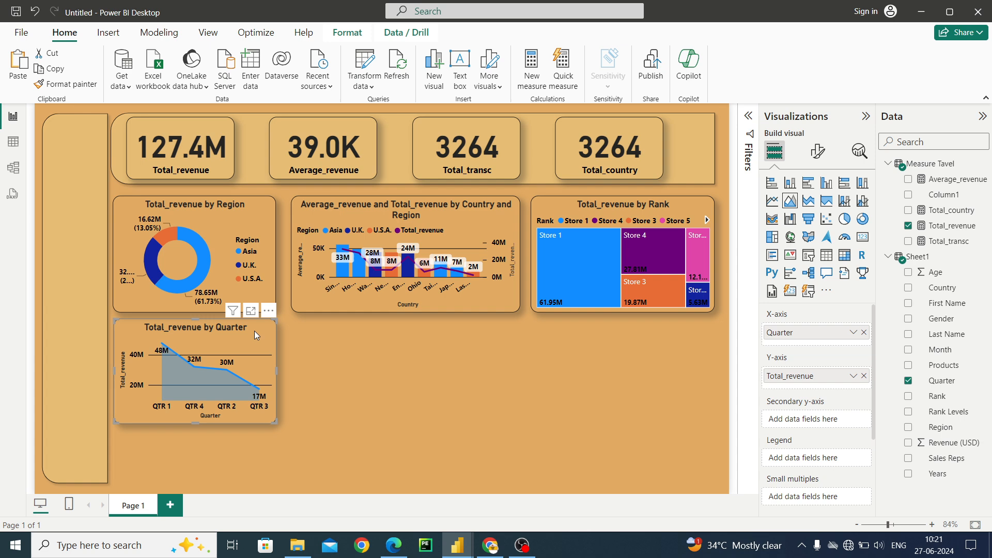
{"action": "left_click", "coordinate": [350, 361]}
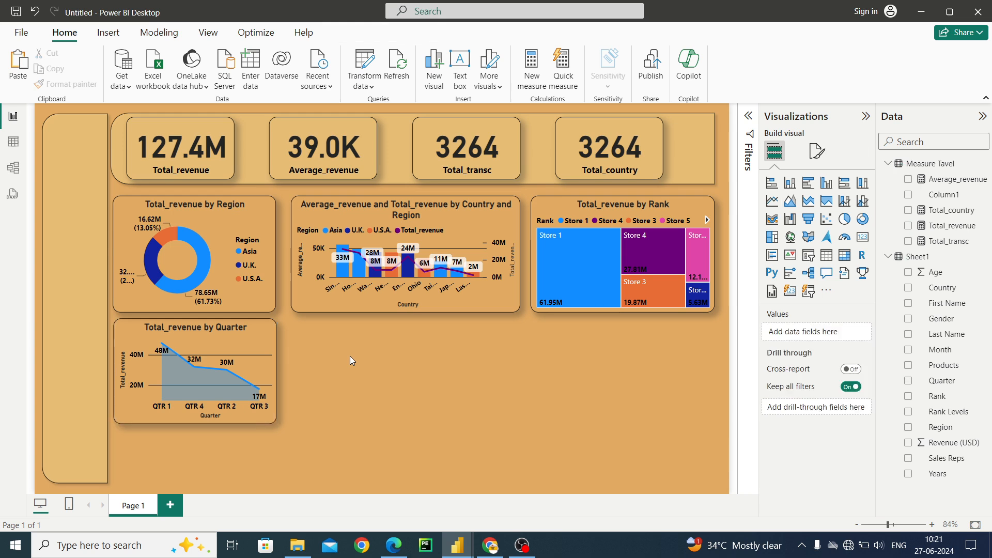
{"action": "left_click", "coordinate": [257, 339]}
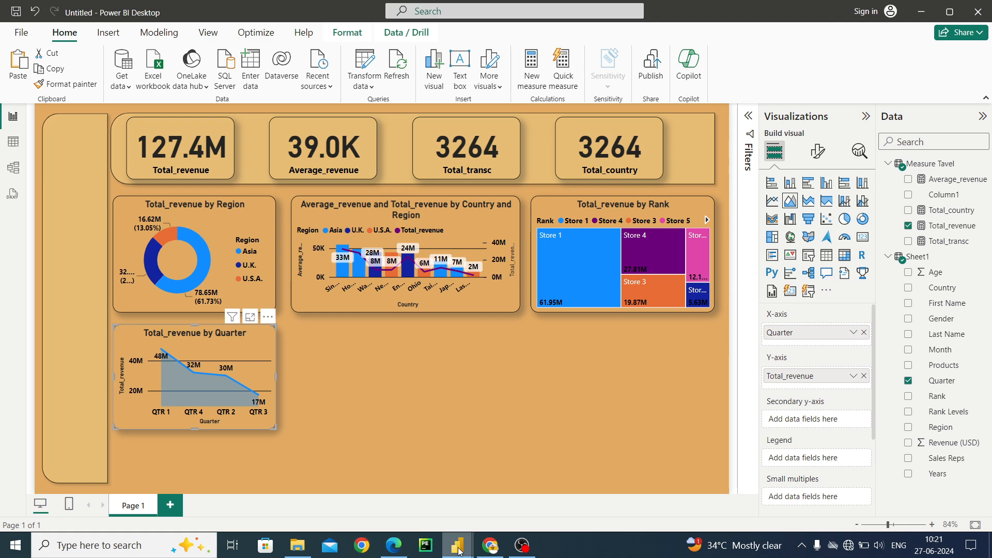
- Examine the type and fields of the total_revenue by Rank and Products chart in the Durgapur Compnay report, and return to the untitled report
{"action": "mouse_move", "coordinate": [459, 551]}
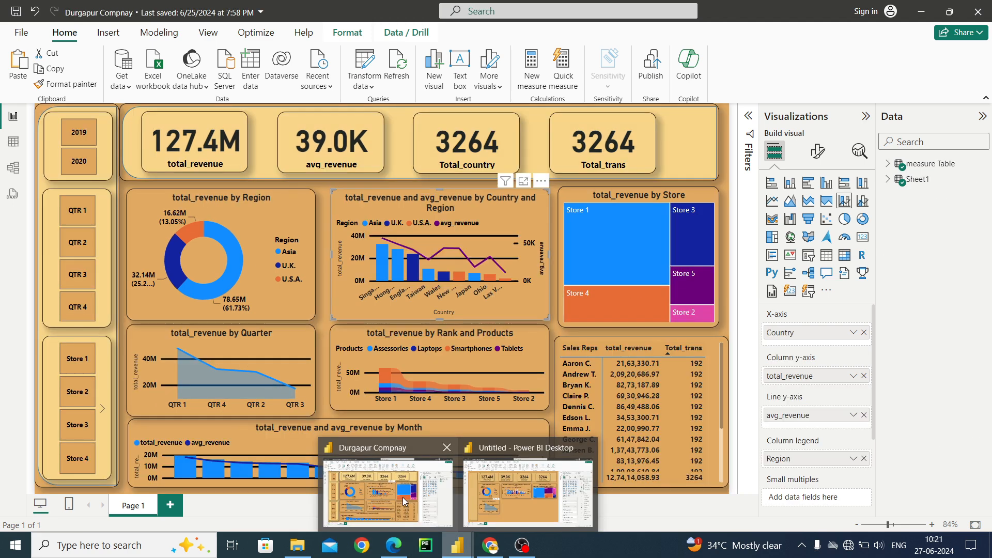
{"action": "left_click", "coordinate": [404, 501]}
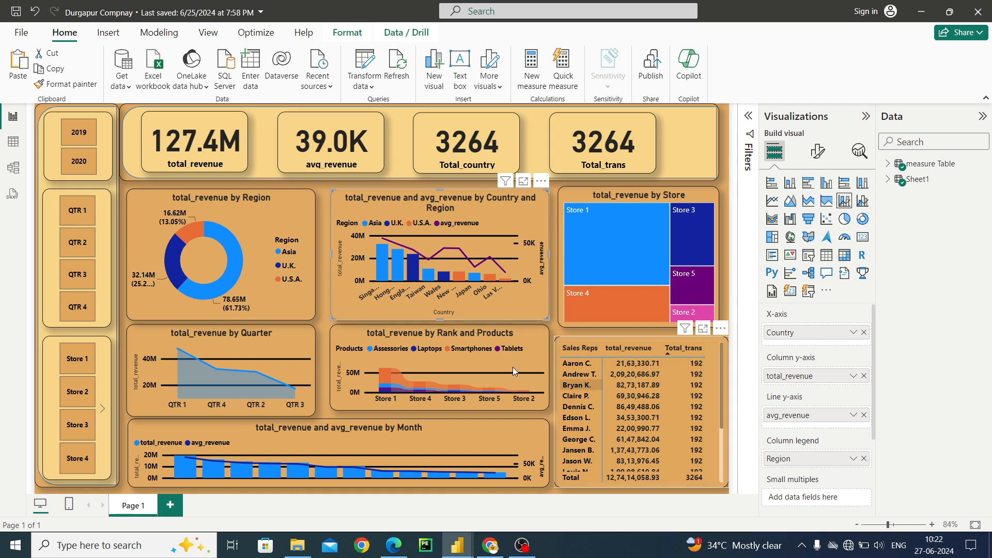
{"action": "left_click", "coordinate": [534, 351]}
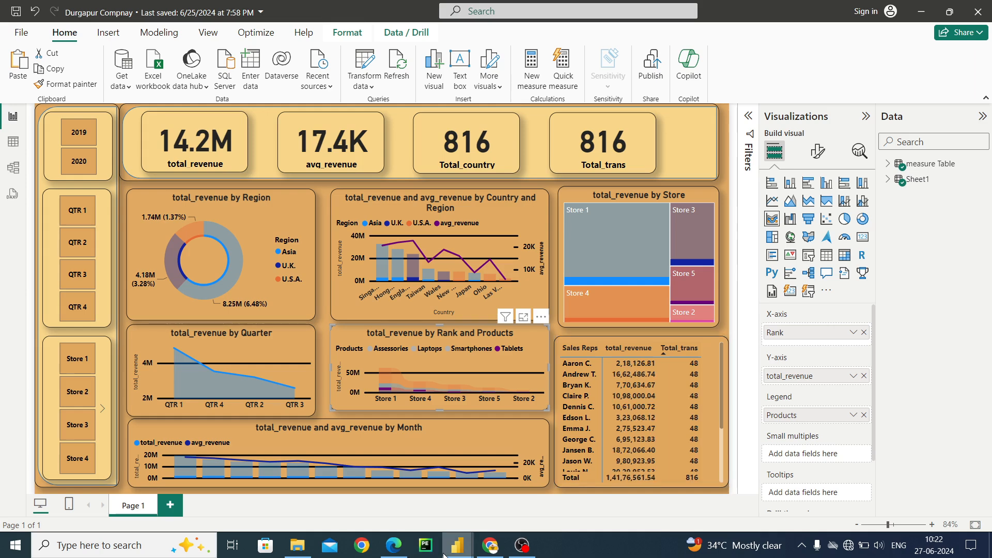
{"action": "mouse_move", "coordinate": [445, 550]}
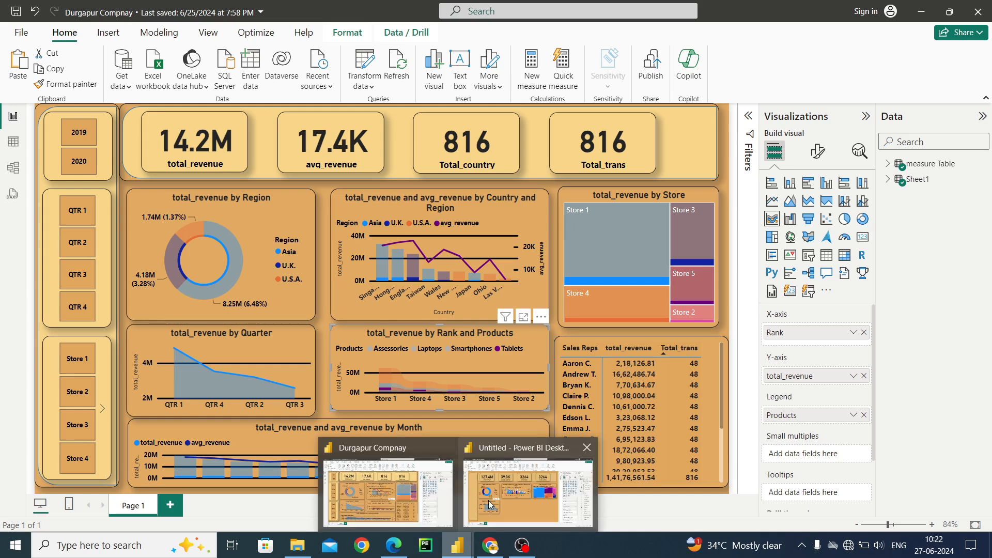
{"action": "left_click", "coordinate": [490, 504]}
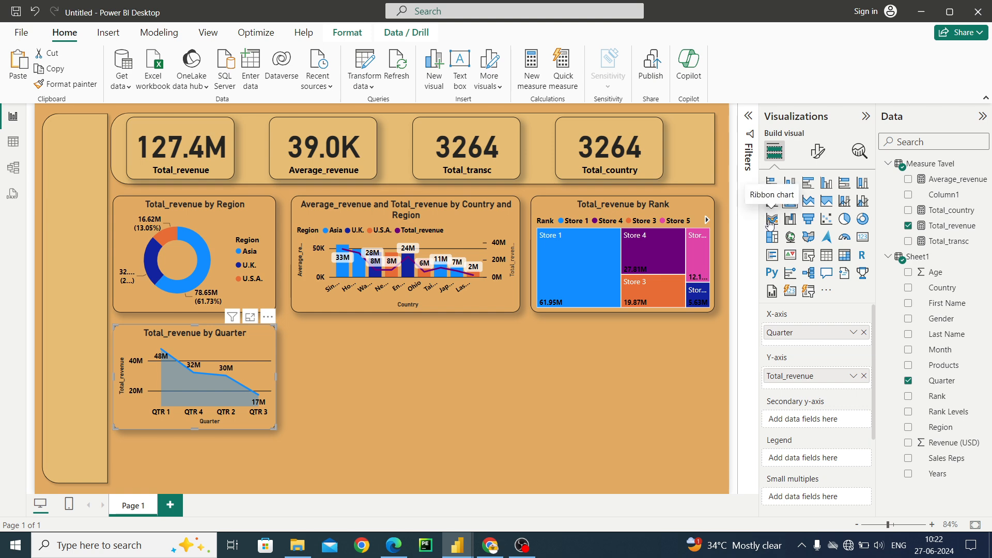
{"action": "left_click", "coordinate": [771, 221]}
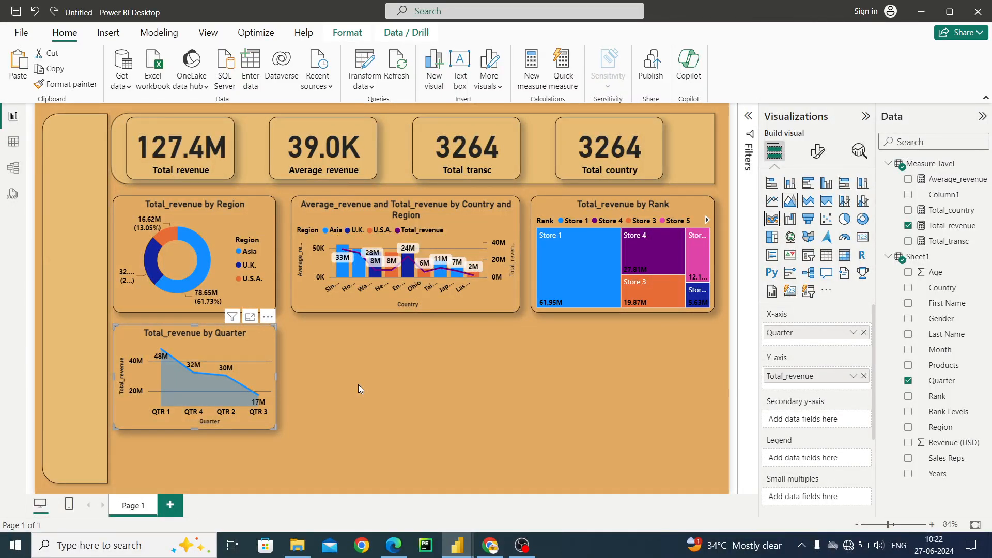
{"action": "double_click", "coordinate": [360, 388]}
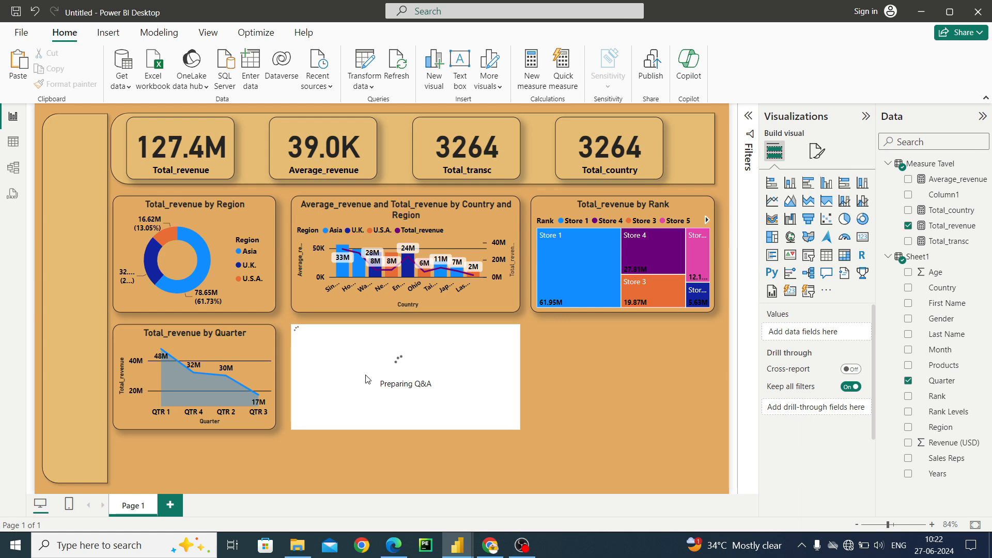
{"action": "left_click", "coordinate": [511, 316]}
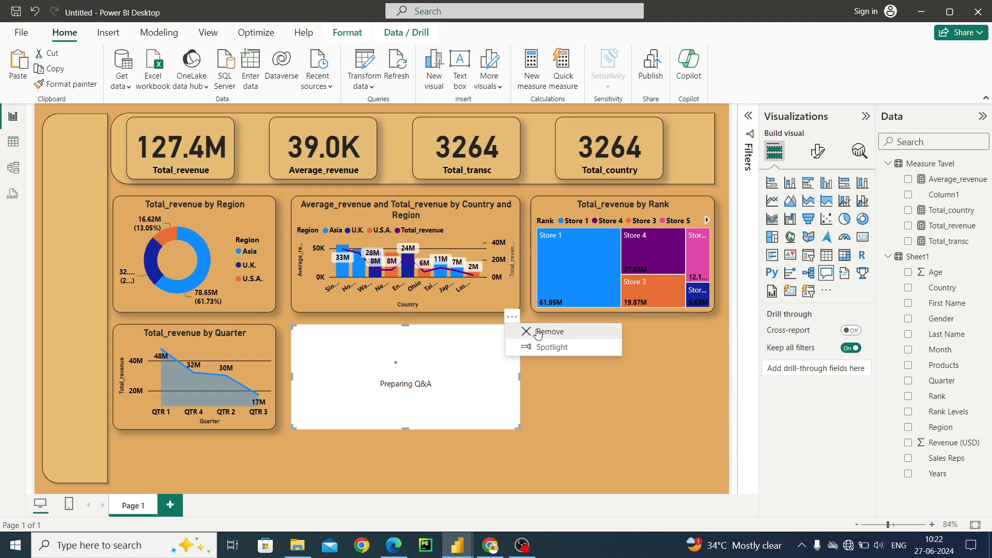
{"action": "left_click", "coordinate": [537, 332]}
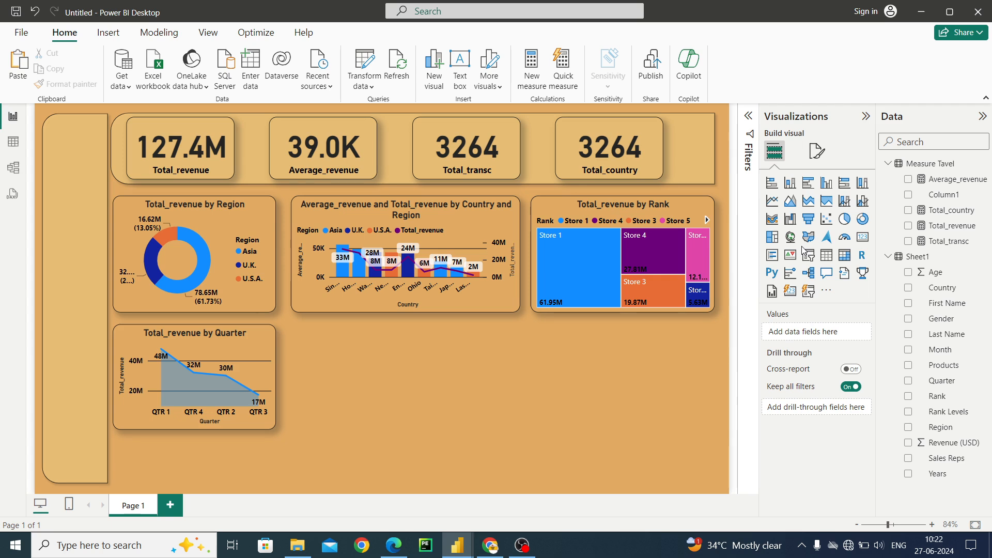
- Insert a ribbon chart below the combo chart with Total_revenue on the Y-axis and Products on the X-axis
{"action": "left_click", "coordinate": [772, 219]}
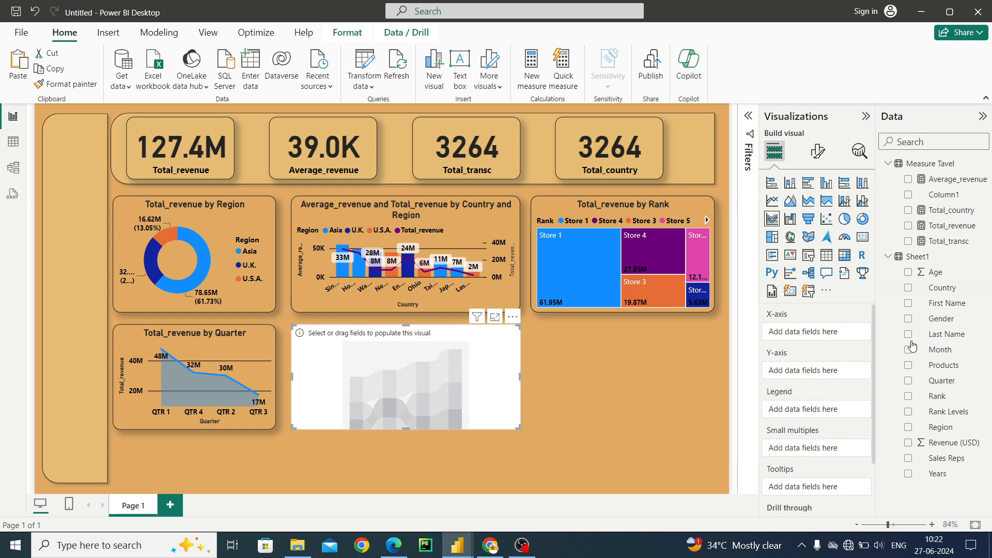
{"action": "left_click", "coordinate": [908, 225]}
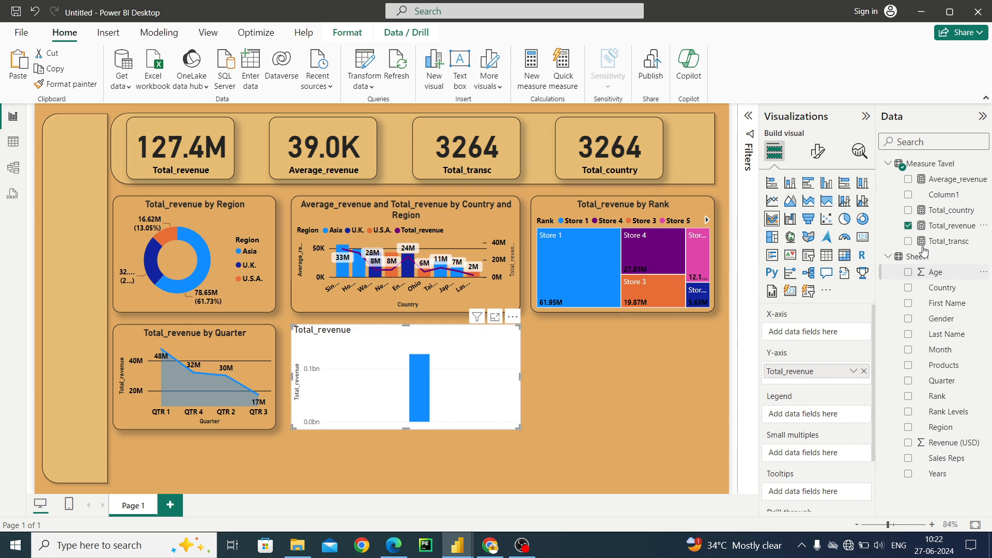
{"action": "left_click", "coordinate": [909, 366]}
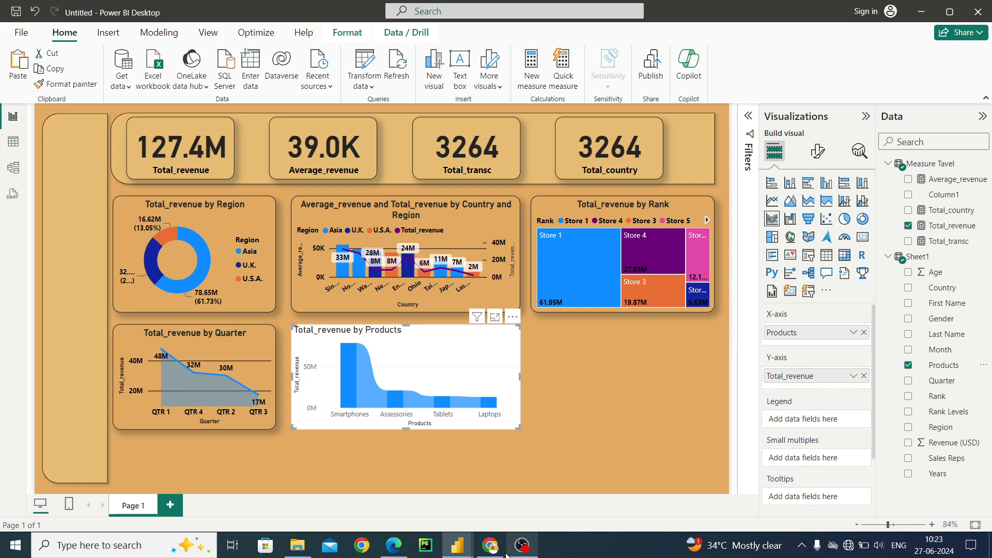
- Check the matching ribbon chart in the Durgapur Compnay report, and add Rank as the legend of the untitled report's ribbon chart
{"action": "mouse_move", "coordinate": [457, 545]}
{"action": "mouse_move", "coordinate": [418, 500]}
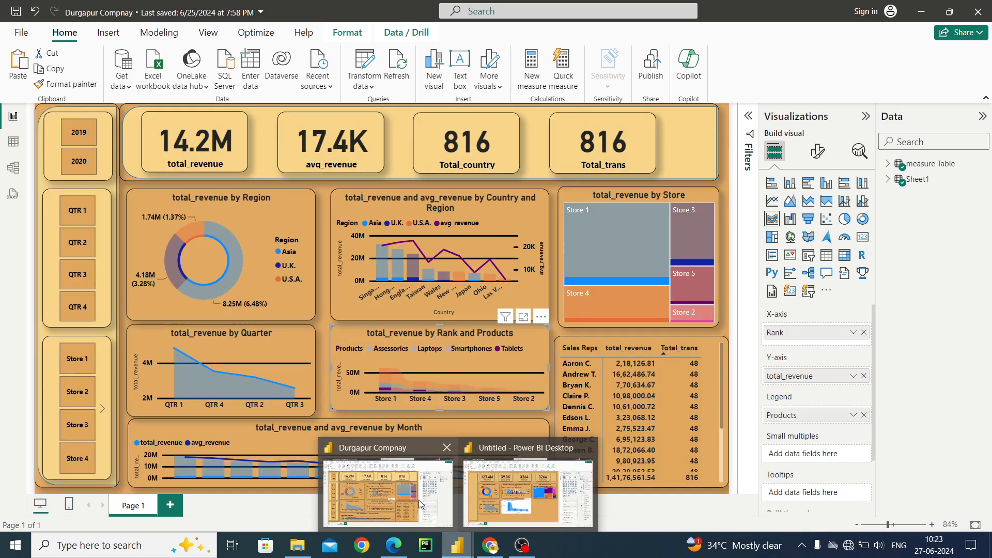
{"action": "mouse_move", "coordinate": [518, 483]}
{"action": "left_click", "coordinate": [526, 494]}
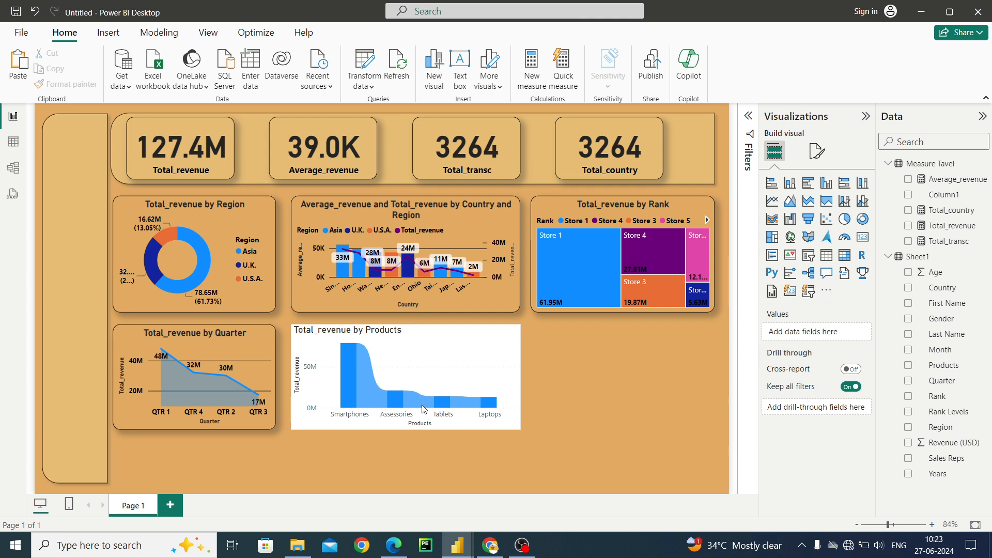
{"action": "left_click", "coordinate": [454, 360]}
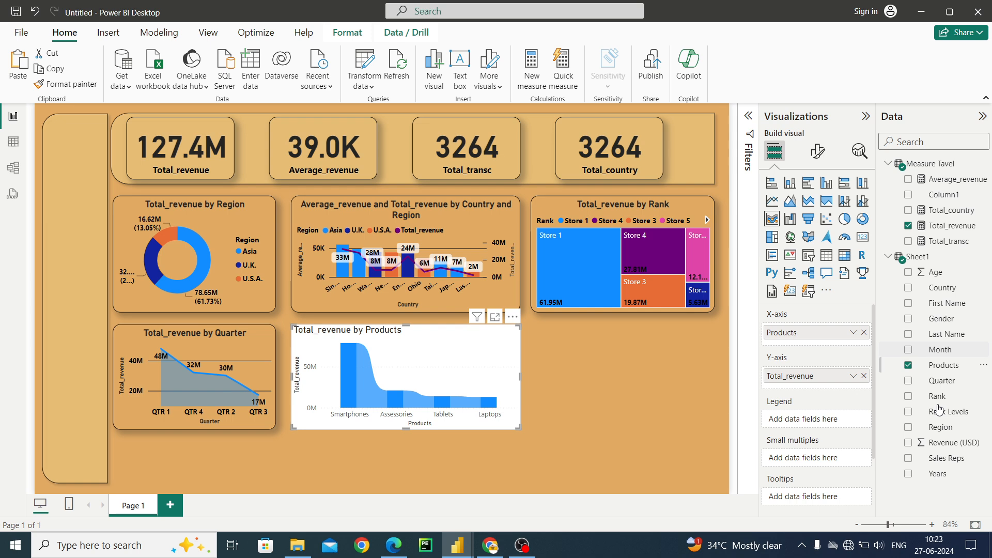
{"action": "left_click", "coordinate": [937, 396]}
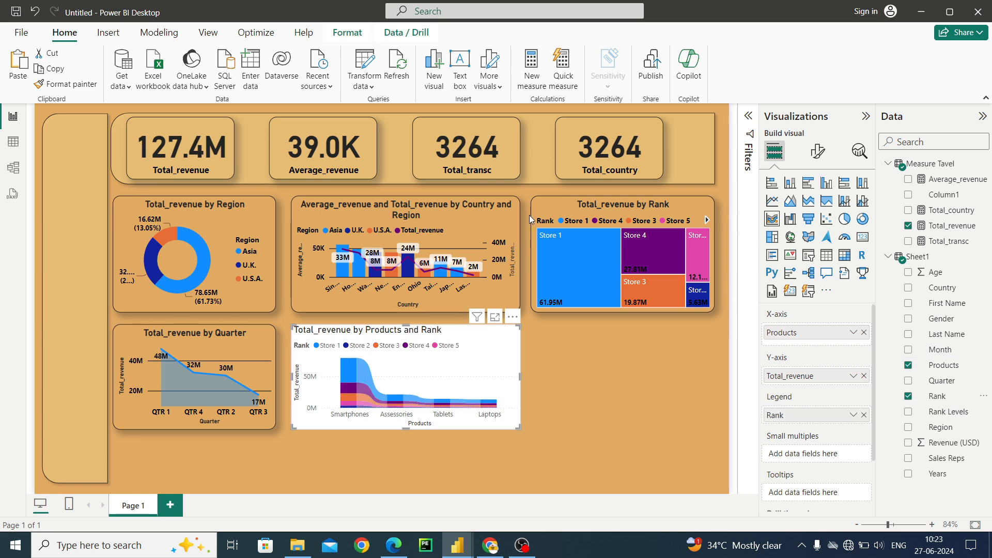
- Copy the combo chart's formatting onto the ribbon chart with Format painter
{"action": "left_click", "coordinate": [482, 212]}
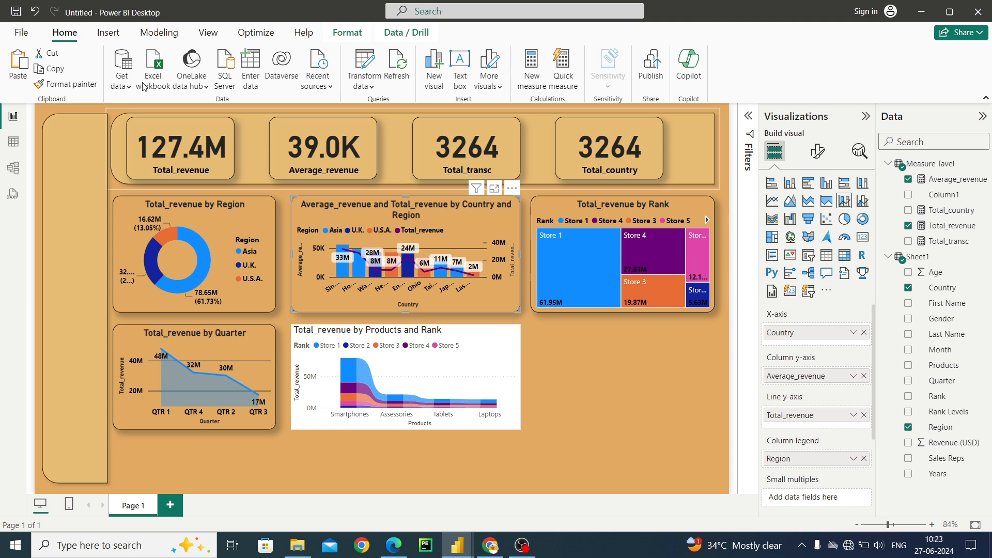
{"action": "left_click", "coordinate": [66, 83]}
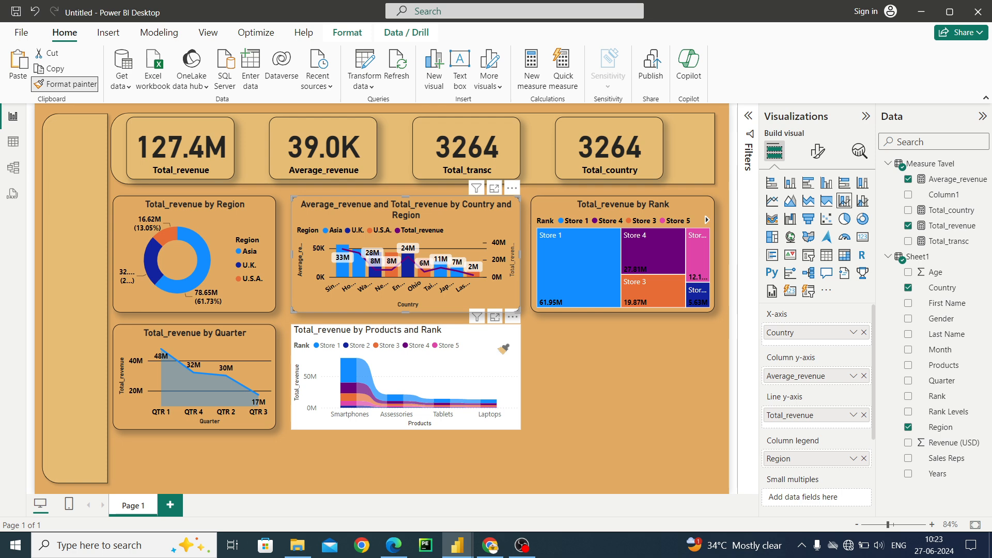
{"action": "left_click", "coordinate": [503, 349]}
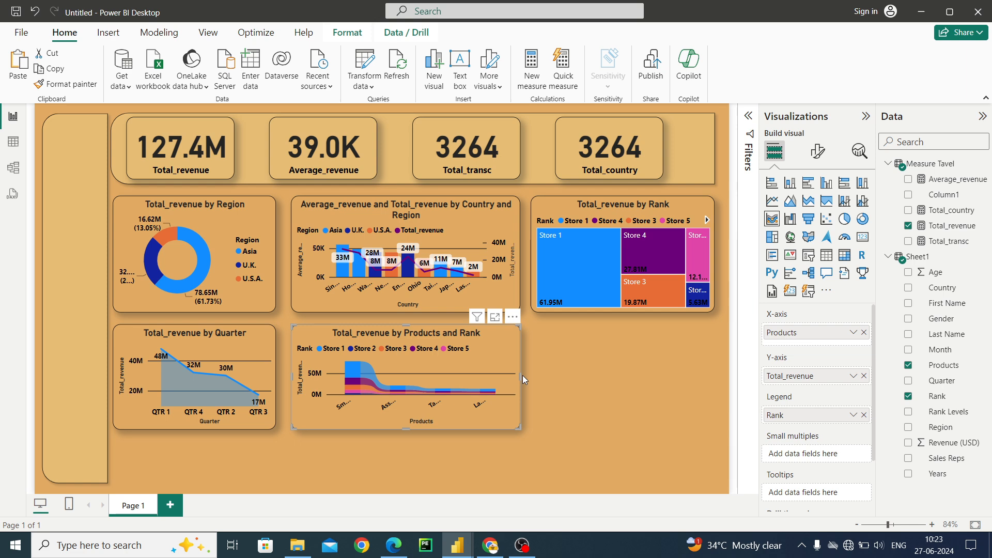
{"action": "left_click", "coordinate": [523, 379]}
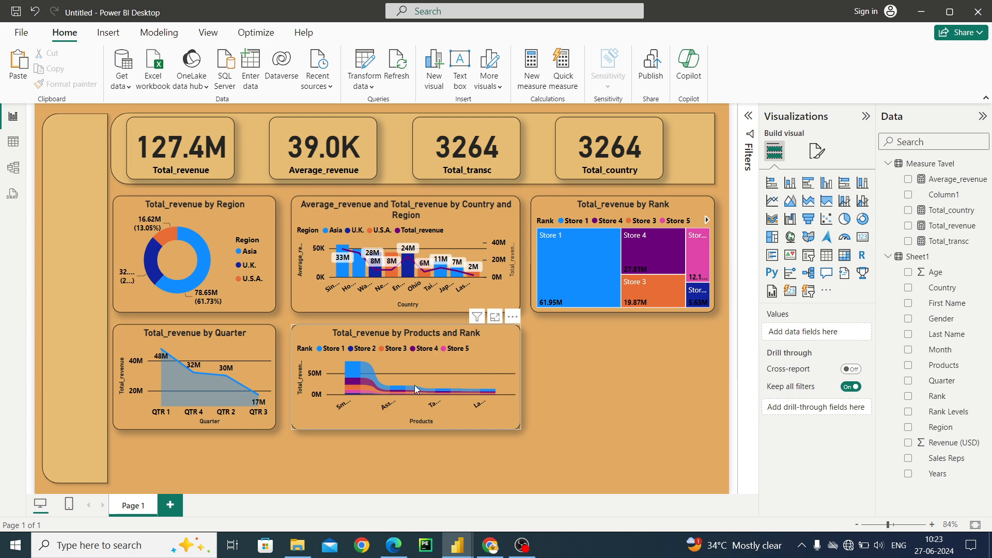
- Remove the accidental Q&A visual and insert a matrix below the treemap with Sales Reps as rows and Total_revenue and Total_transc as values
{"action": "double_click", "coordinate": [591, 343]}
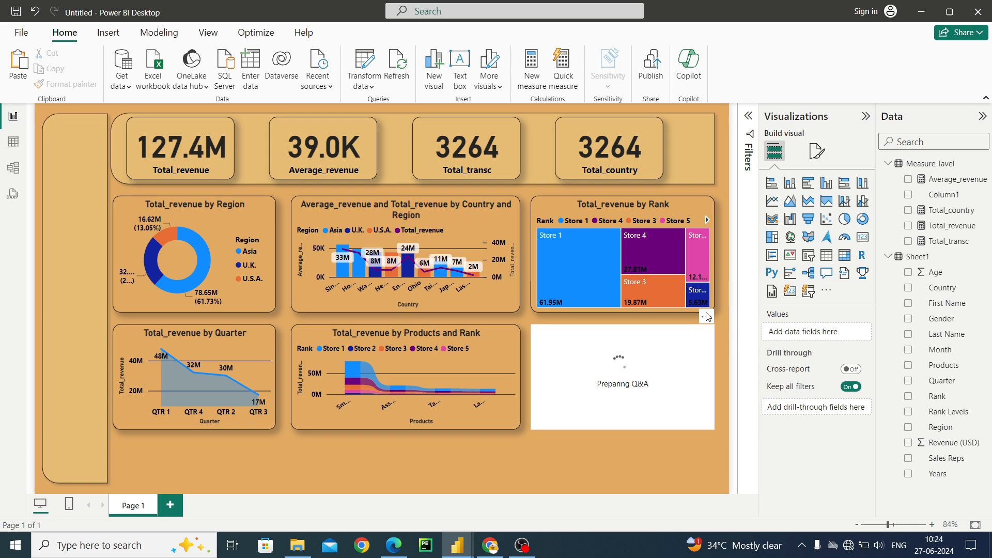
{"action": "key", "text": "Delete"}
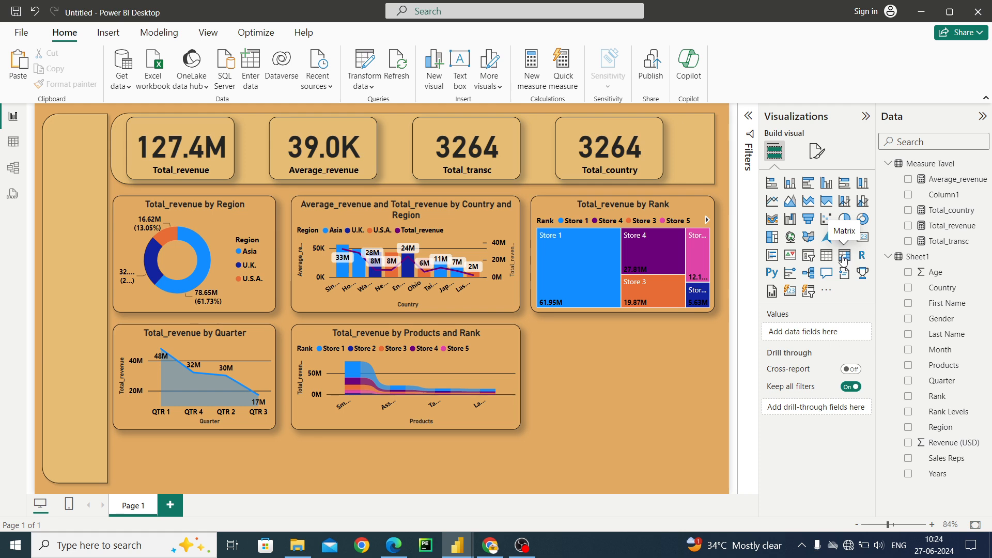
{"action": "left_click", "coordinate": [844, 254]}
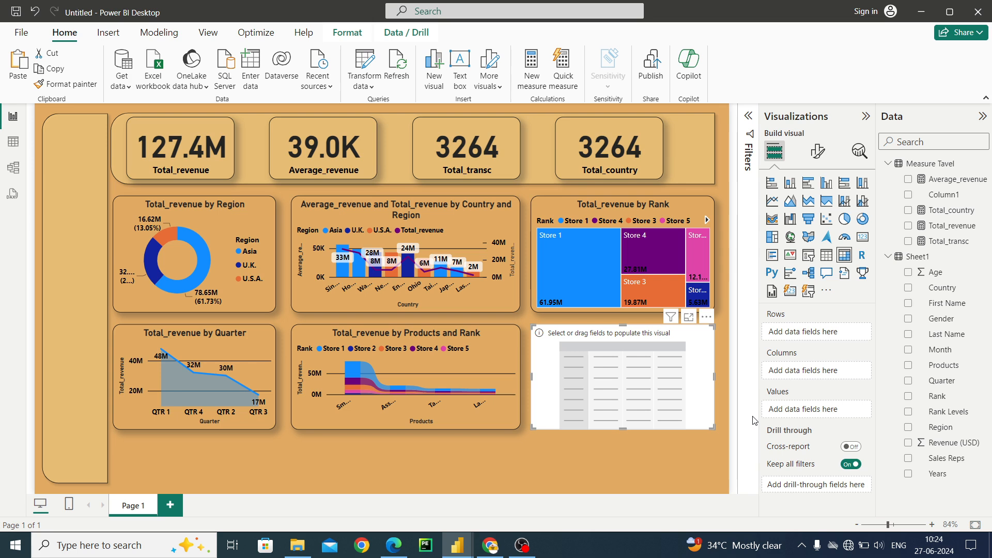
{"action": "left_click", "coordinate": [908, 458]}
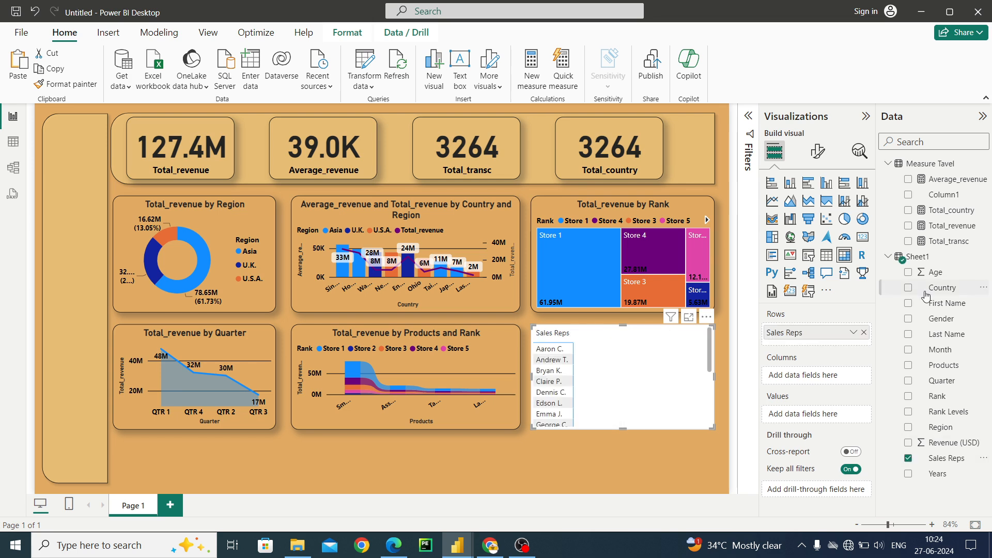
{"action": "left_click", "coordinate": [908, 226]}
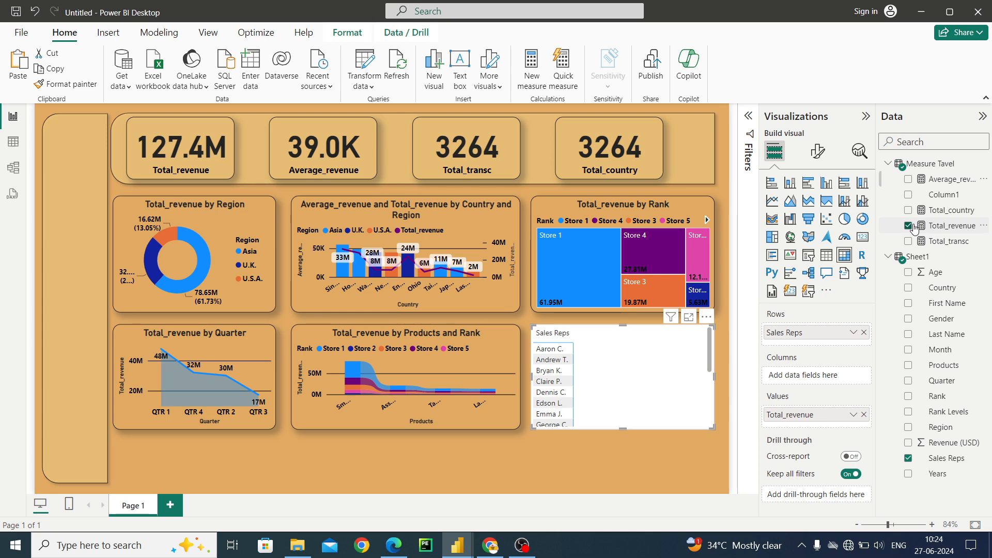
{"action": "left_click", "coordinate": [907, 241]}
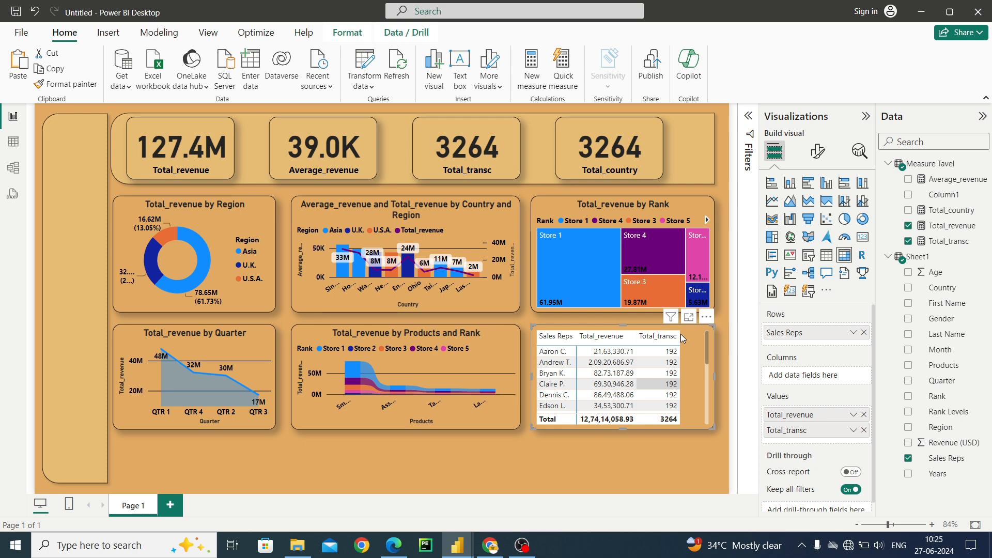
- Make the column header text of the Sales Reps matrix bold
{"action": "left_click", "coordinate": [817, 152]}
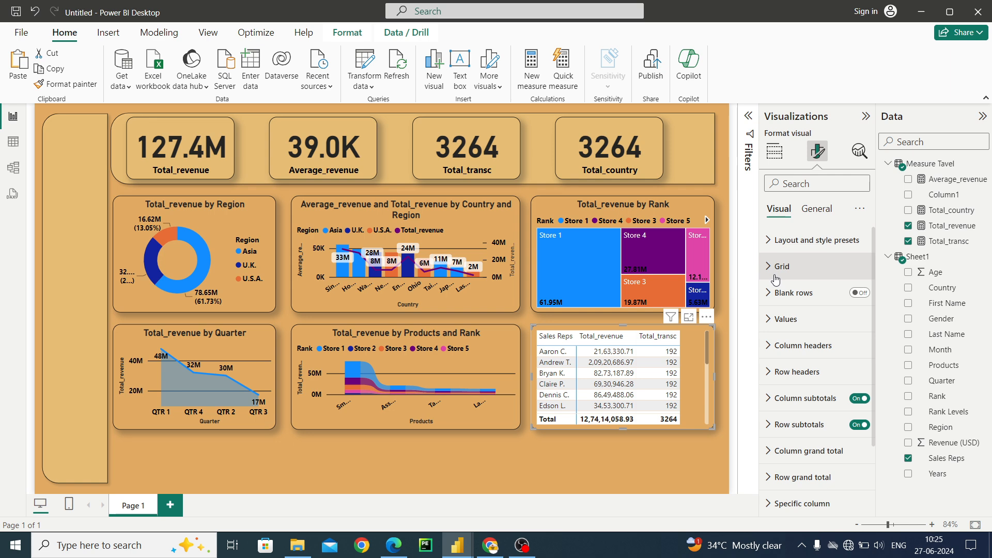
{"action": "left_click", "coordinate": [777, 345]}
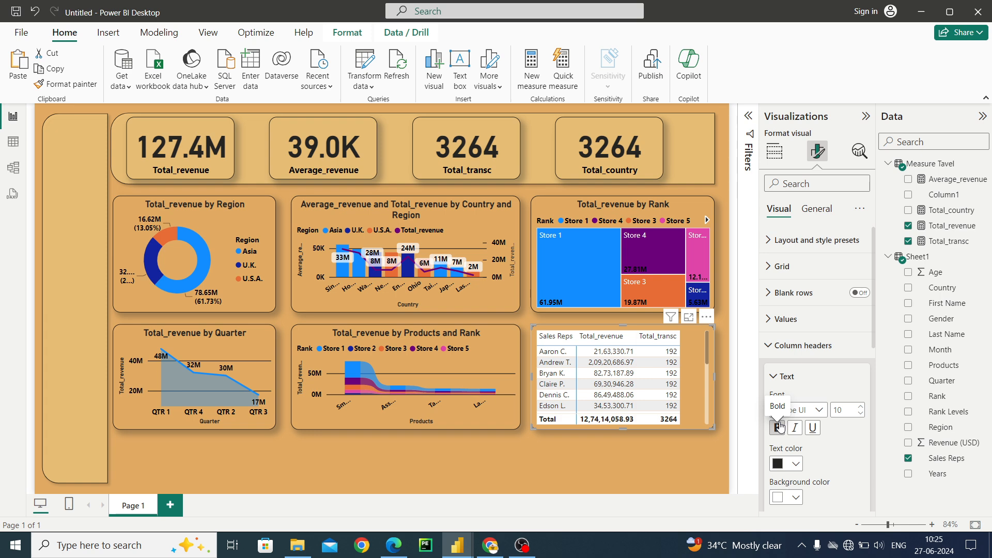
{"action": "left_click", "coordinate": [778, 428]}
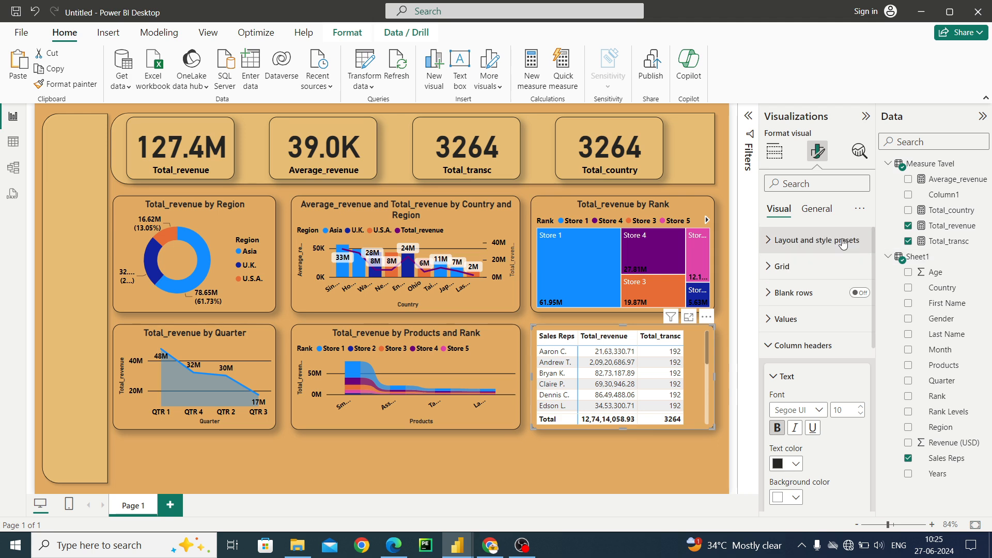
{"action": "left_click", "coordinate": [777, 345]}
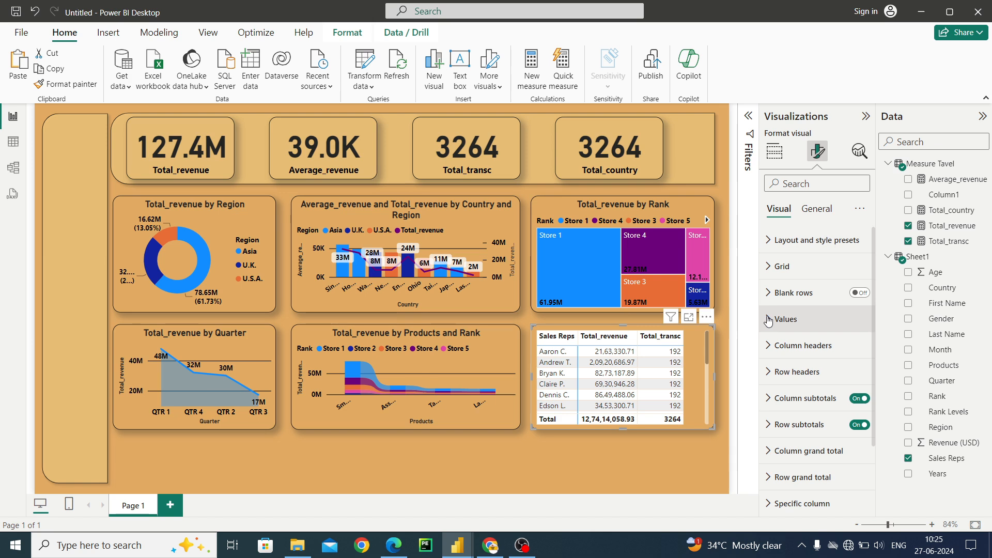
- Make the values and row headers of the Sales Reps matrix bold
{"action": "left_click", "coordinate": [769, 320]}
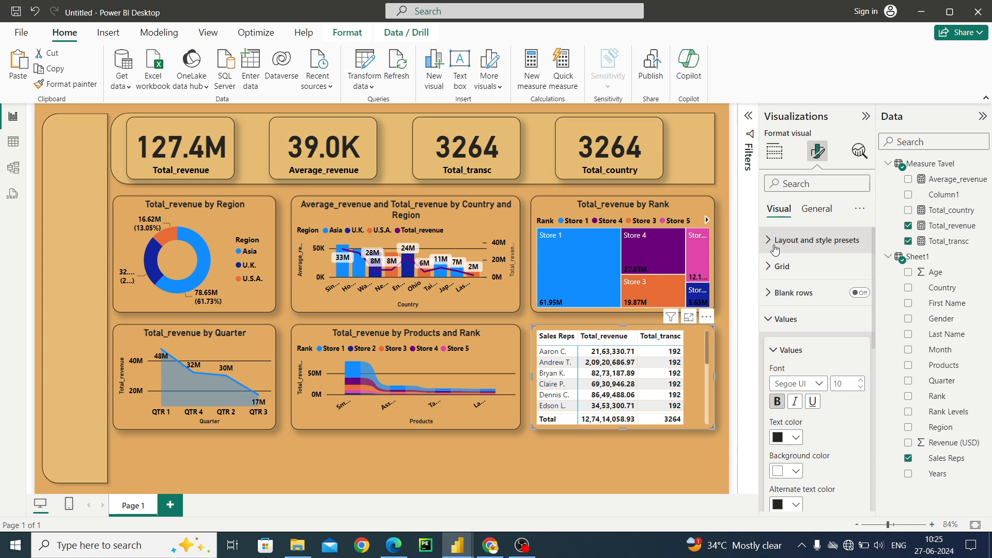
{"action": "left_click", "coordinate": [770, 319]}
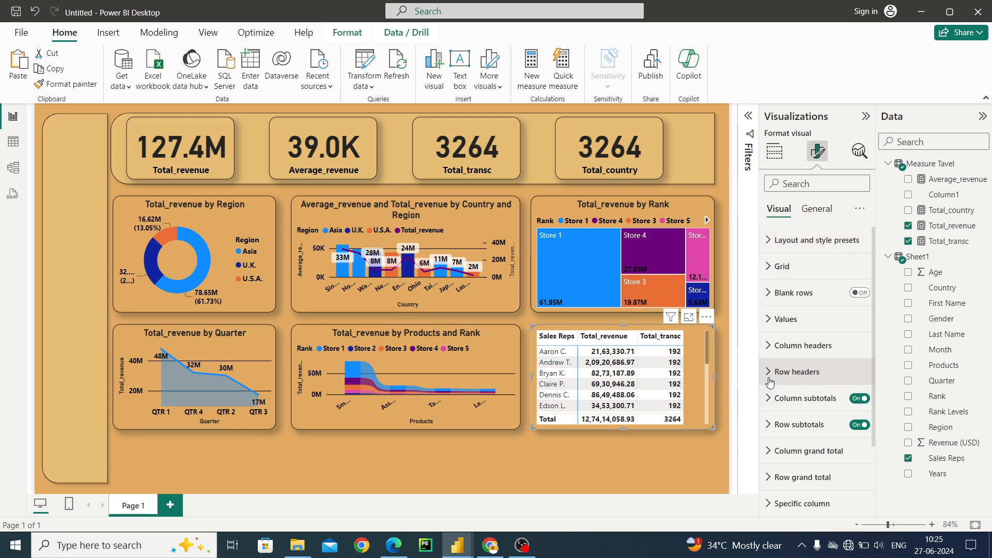
{"action": "left_click", "coordinate": [769, 372]}
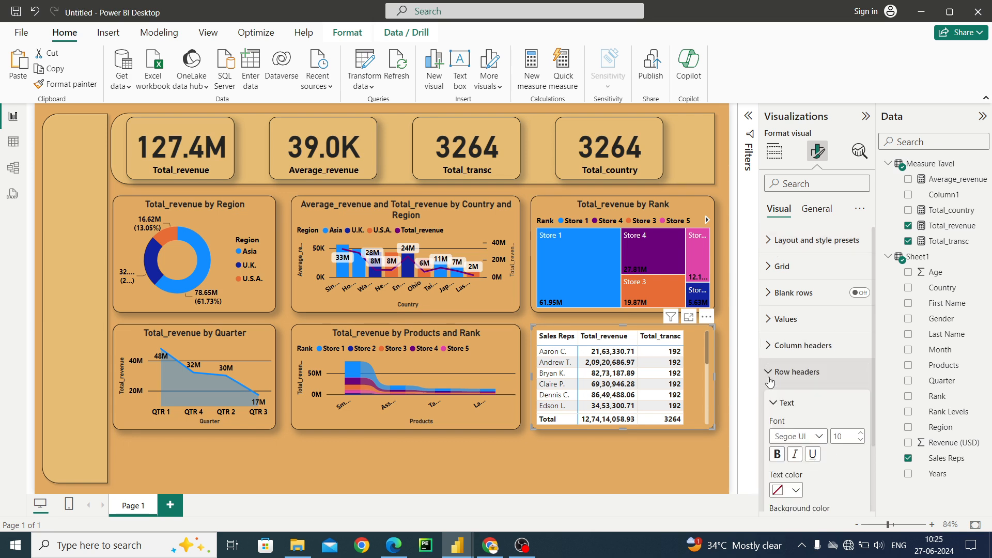
{"action": "left_click", "coordinate": [780, 457]}
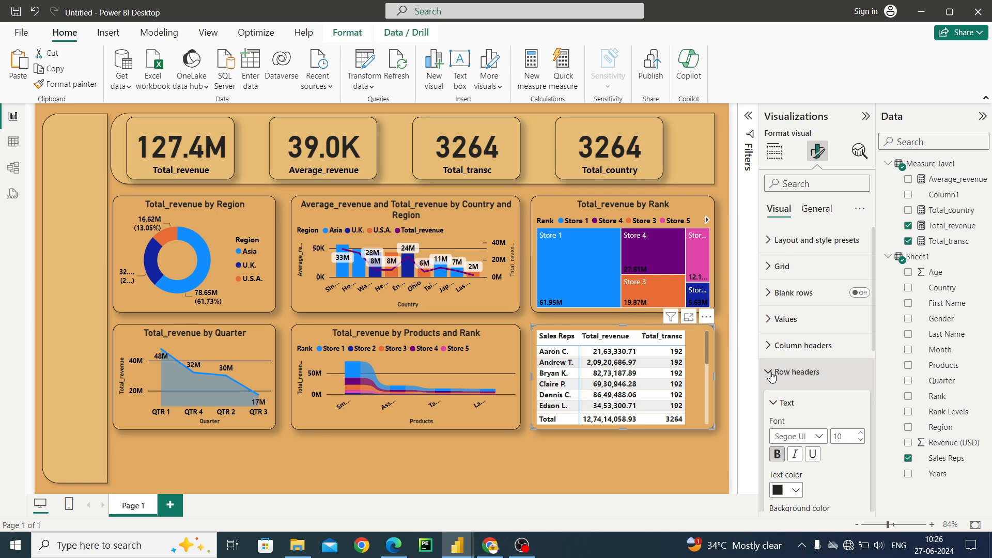
{"action": "left_click", "coordinate": [771, 375]}
- Turn off the matrix's row subtotals and extend the matrix downward almost to the lower edge of the report page
{"action": "left_click", "coordinate": [859, 425]}
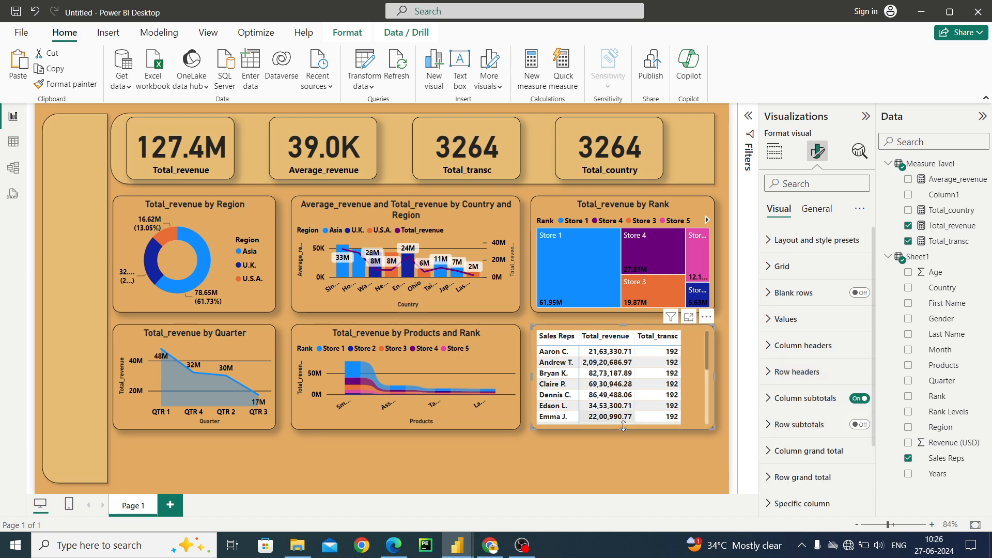
{"action": "left_click", "coordinate": [625, 452]}
{"action": "left_click_drag", "start_coordinate": [623, 427], "coordinate": [625, 483]}
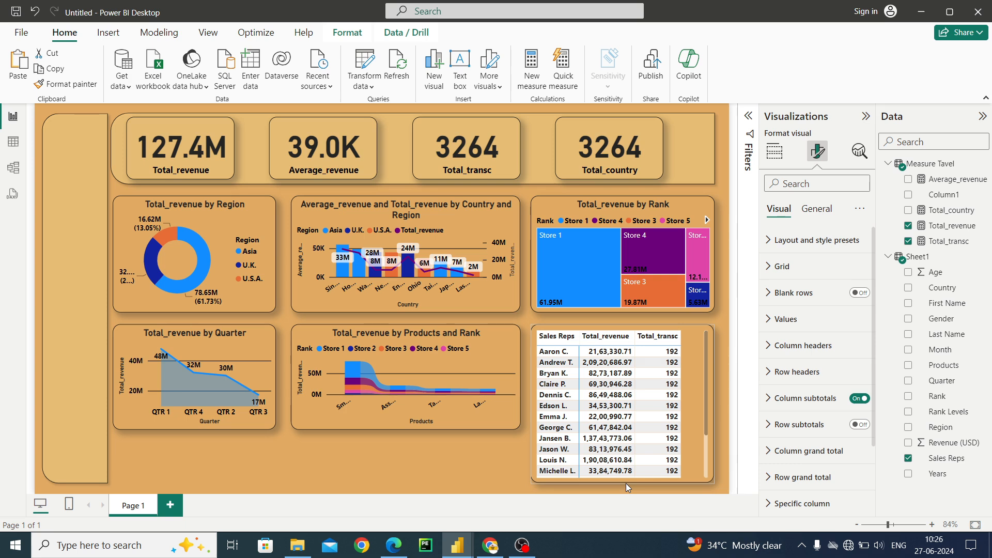
{"action": "left_click_drag", "start_coordinate": [626, 482], "coordinate": [625, 487]}
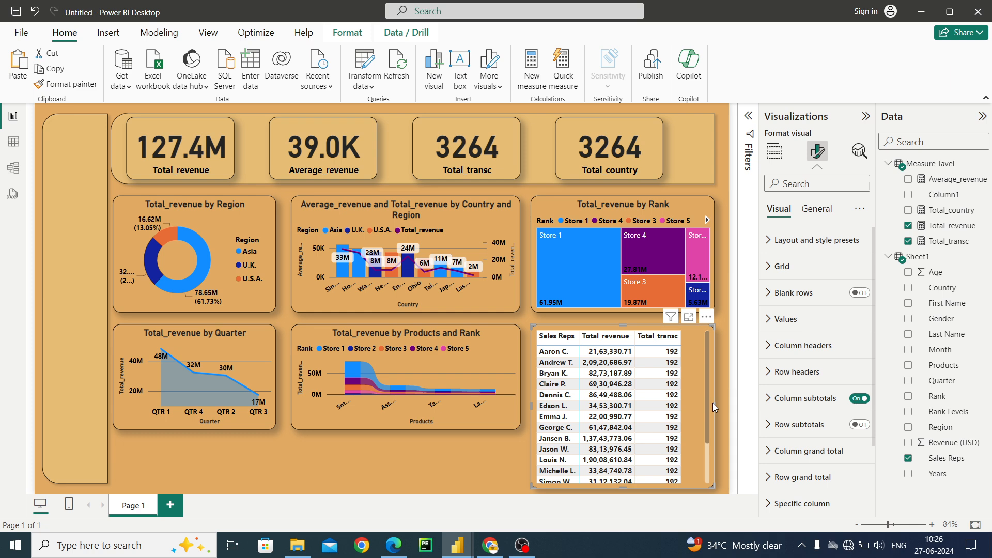
- Narrow the matrix to fit its columns and move it so its right edge lines up with the treemap's
{"action": "left_click_drag", "start_coordinate": [712, 406], "coordinate": [693, 407]}
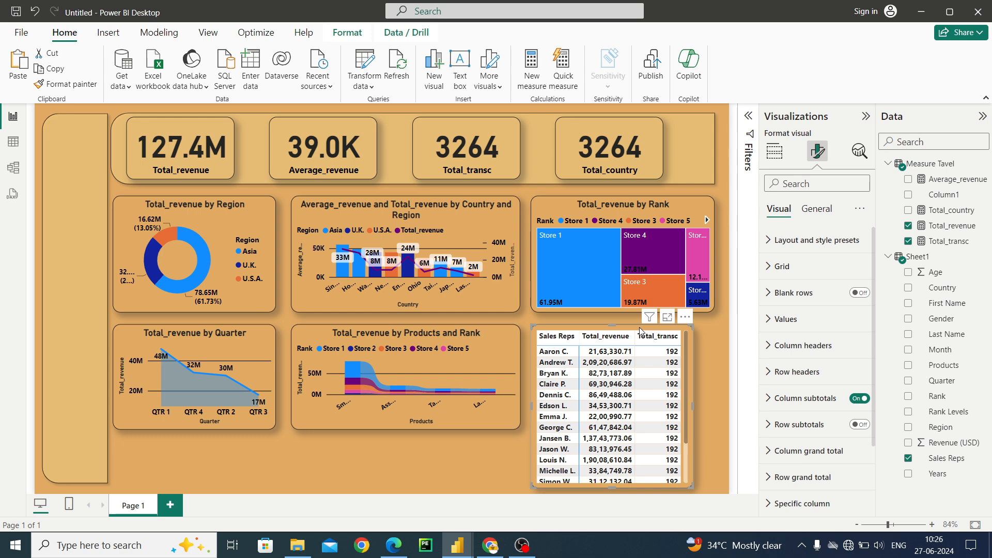
{"action": "left_click_drag", "start_coordinate": [639, 328], "coordinate": [644, 324]}
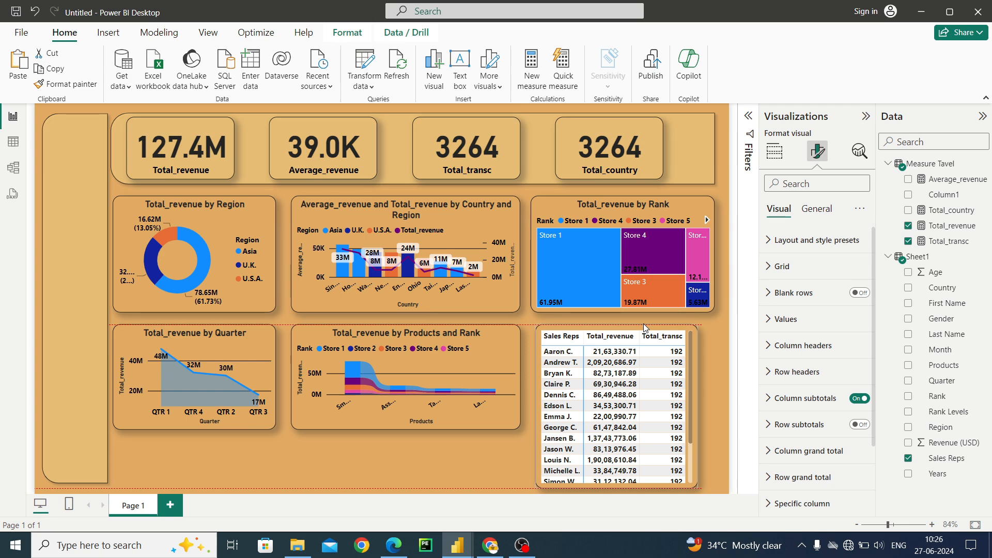
{"action": "left_click_drag", "start_coordinate": [643, 323], "coordinate": [658, 321]}
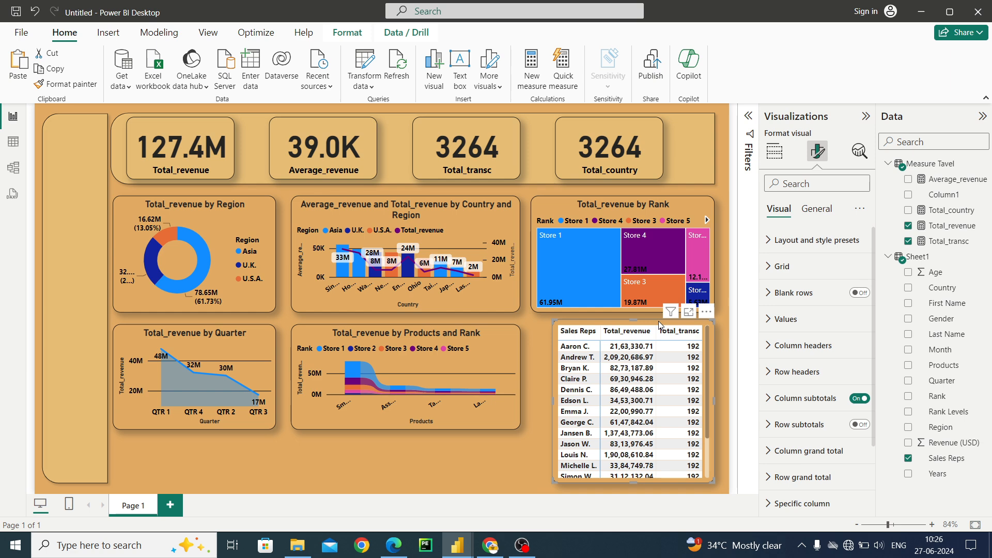
- Widen the Total_revenue by Products and Rank ribbon chart until it nearly reaches the matrix
{"action": "left_click_drag", "start_coordinate": [521, 377], "coordinate": [543, 374]}
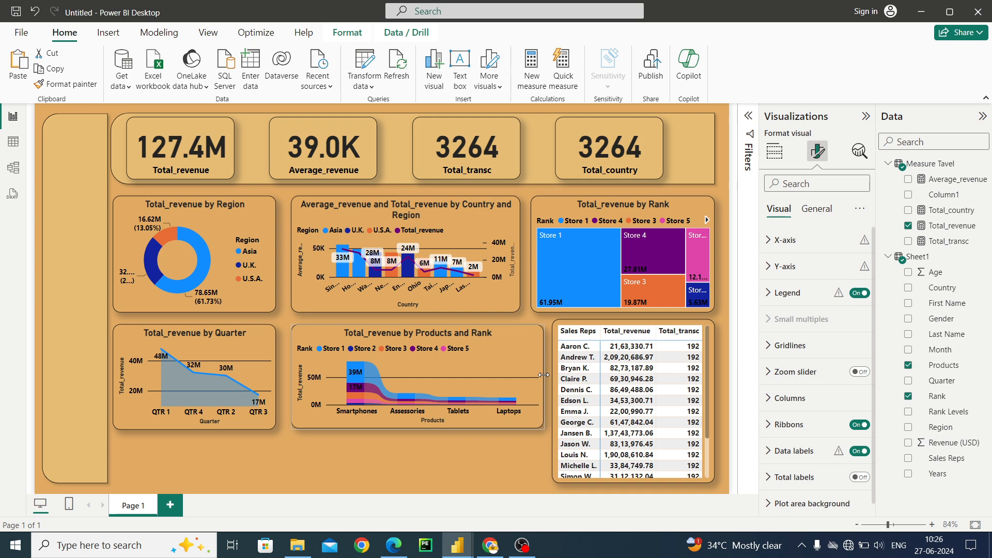
{"action": "left_click_drag", "start_coordinate": [544, 375], "coordinate": [544, 375]}
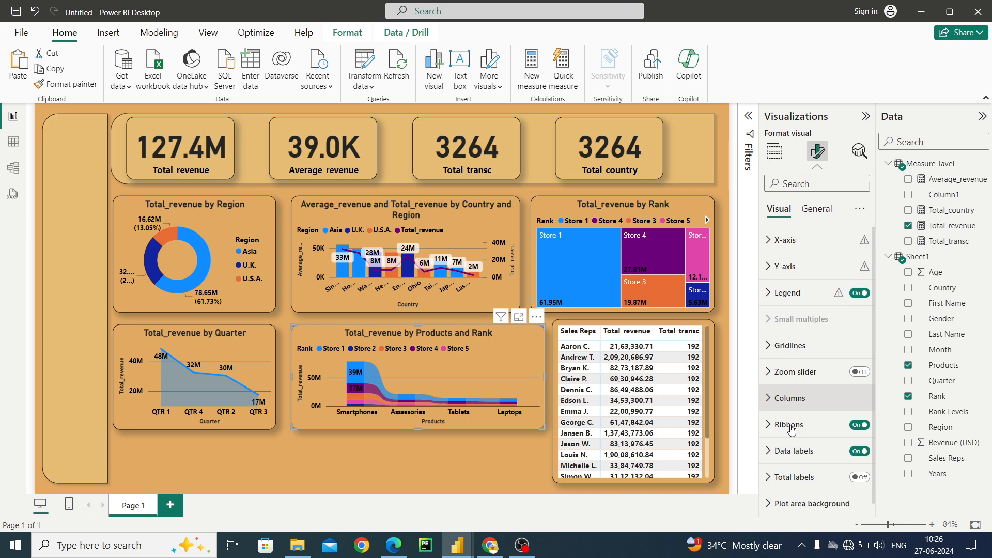
- Filter the ribbon chart's format settings by "color" and switch its background on and back off
{"action": "left_click", "coordinate": [791, 397]}
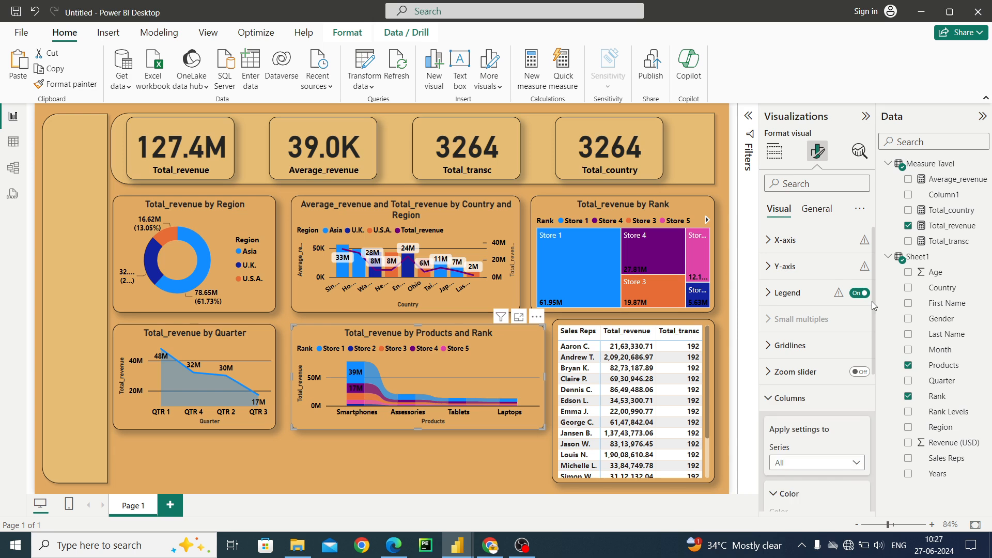
{"action": "left_click_drag", "start_coordinate": [872, 302], "coordinate": [790, 189]}
{"action": "left_click", "coordinate": [790, 187]}
{"action": "type", "text": "co"}
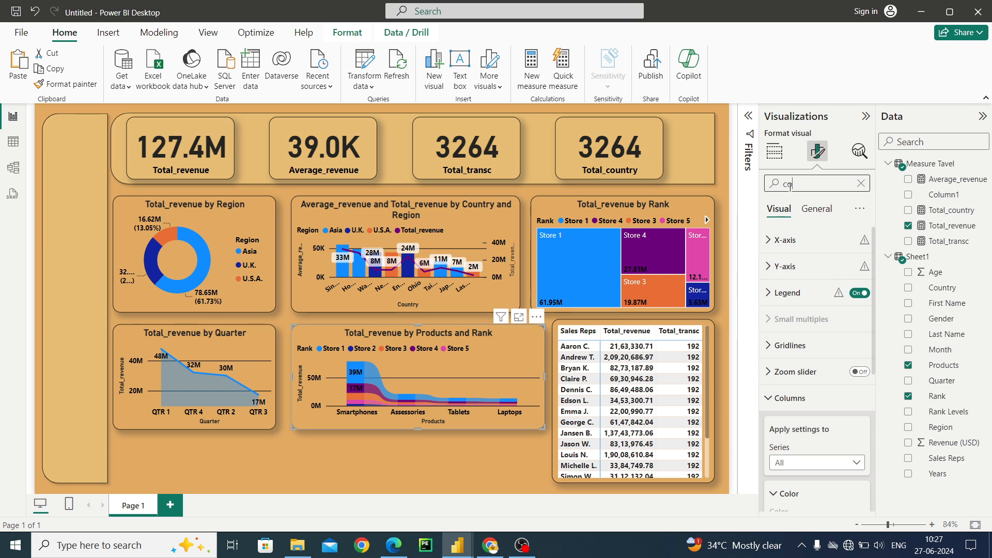
{"action": "type", "text": "lor"}
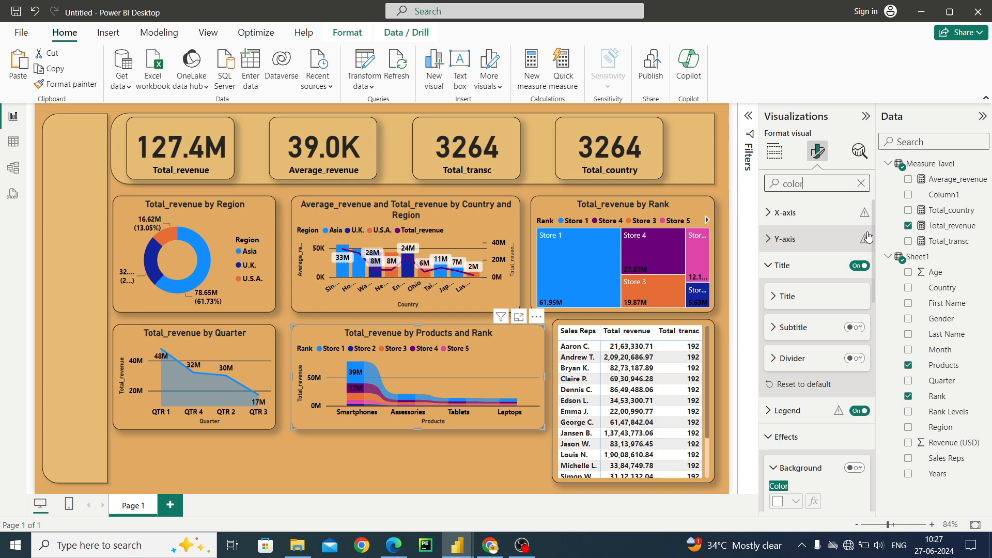
{"action": "scroll", "coordinate": [795, 324], "scroll_direction": "down", "scroll_amount": 3}
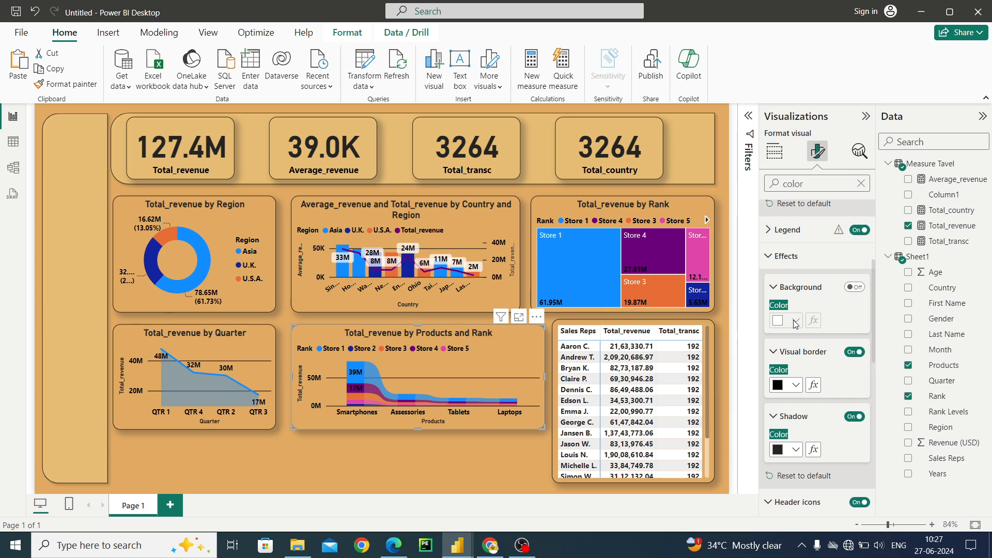
{"action": "left_click", "coordinate": [855, 287]}
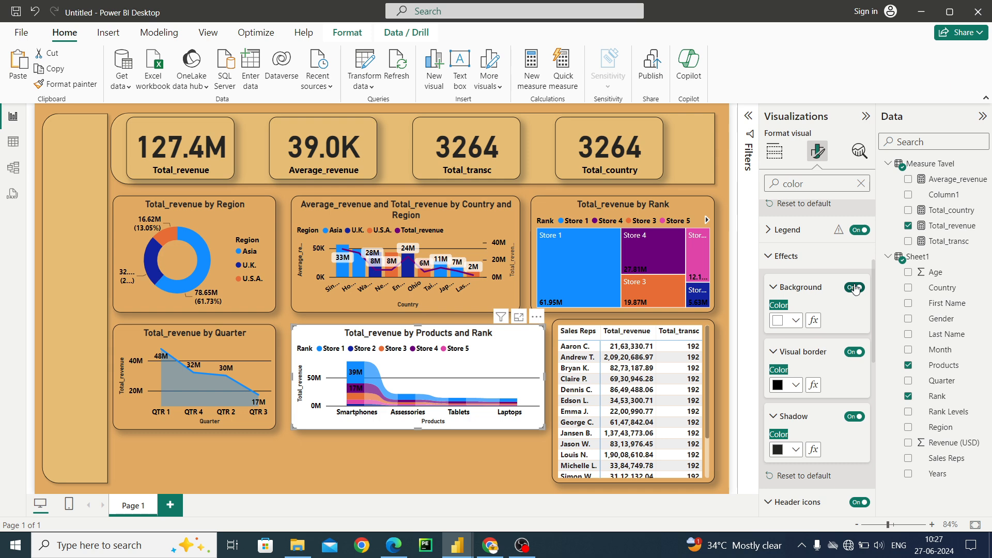
{"action": "left_click", "coordinate": [855, 287]}
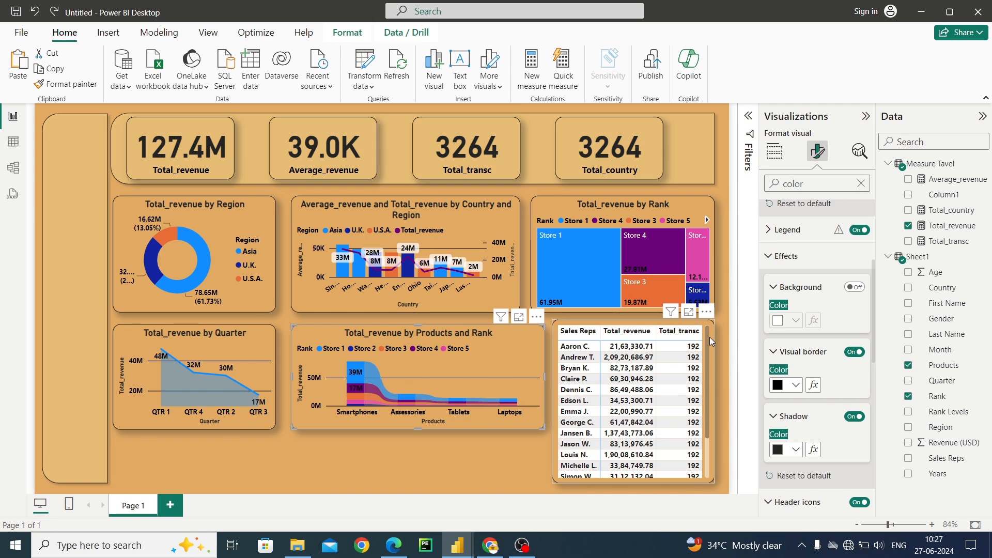
- Turn on the background of the Sales Reps matrix and color it #E0A75E
{"action": "left_click", "coordinate": [709, 337]}
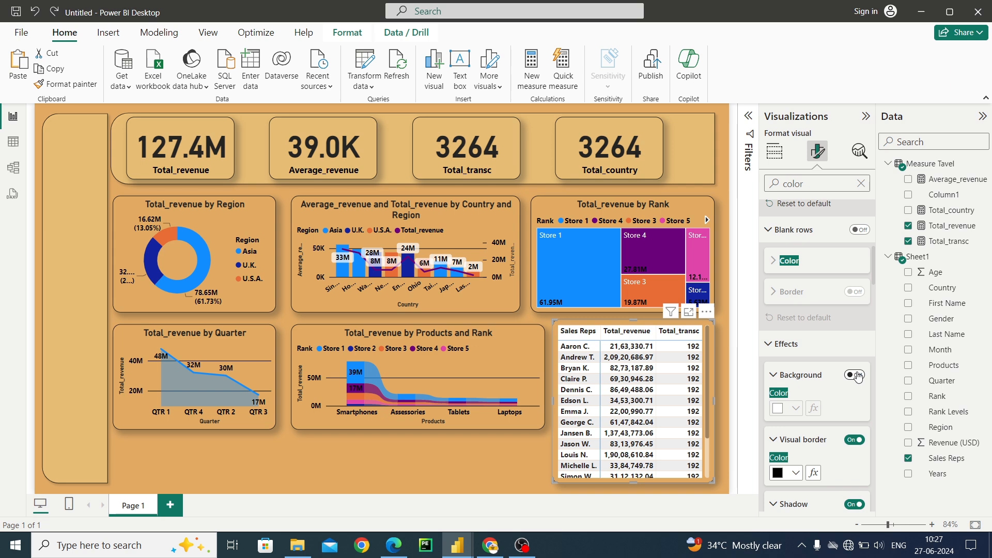
{"action": "left_click", "coordinate": [795, 408]}
{"action": "left_click", "coordinate": [822, 353]}
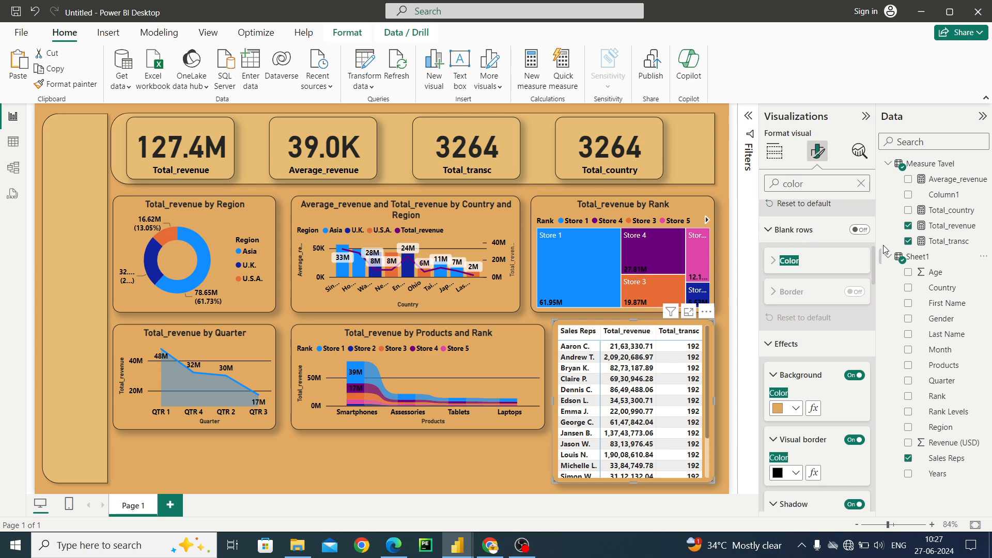
- Set the matrix's values background, alternate background, header icons background and column headers background to #E0A75E
{"action": "scroll", "coordinate": [873, 274], "scroll_direction": "down", "scroll_amount": 4}
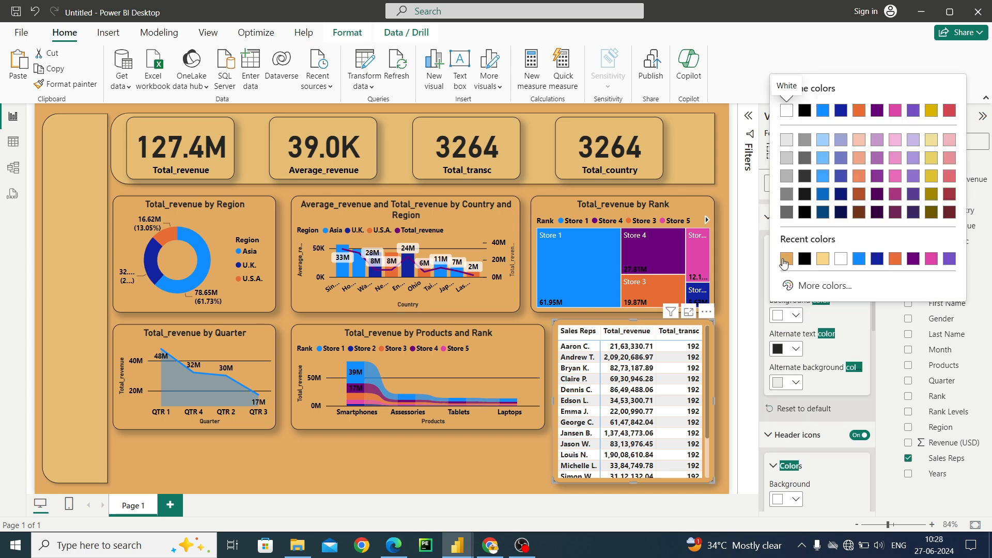
{"action": "left_click", "coordinate": [786, 259]}
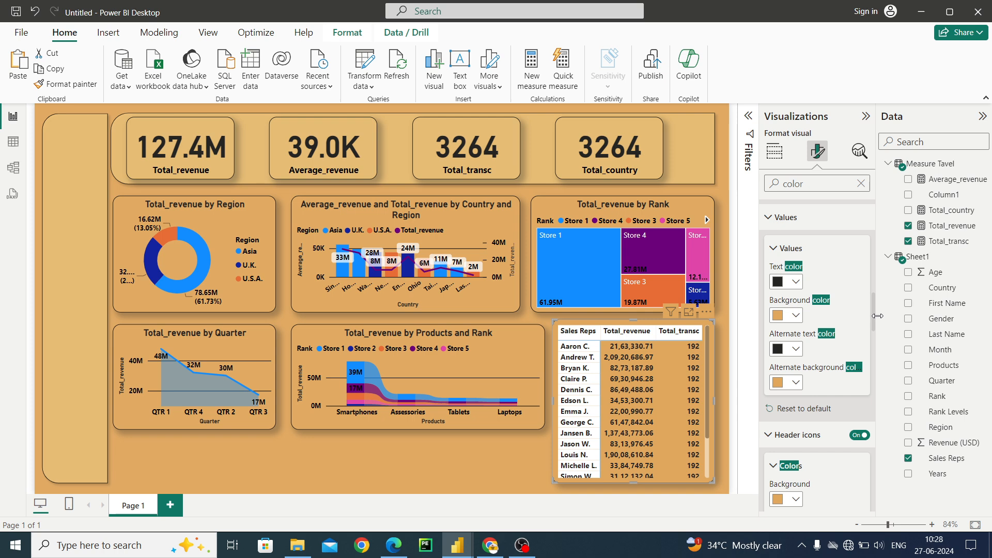
{"action": "left_click_drag", "start_coordinate": [873, 312], "coordinate": [873, 340]}
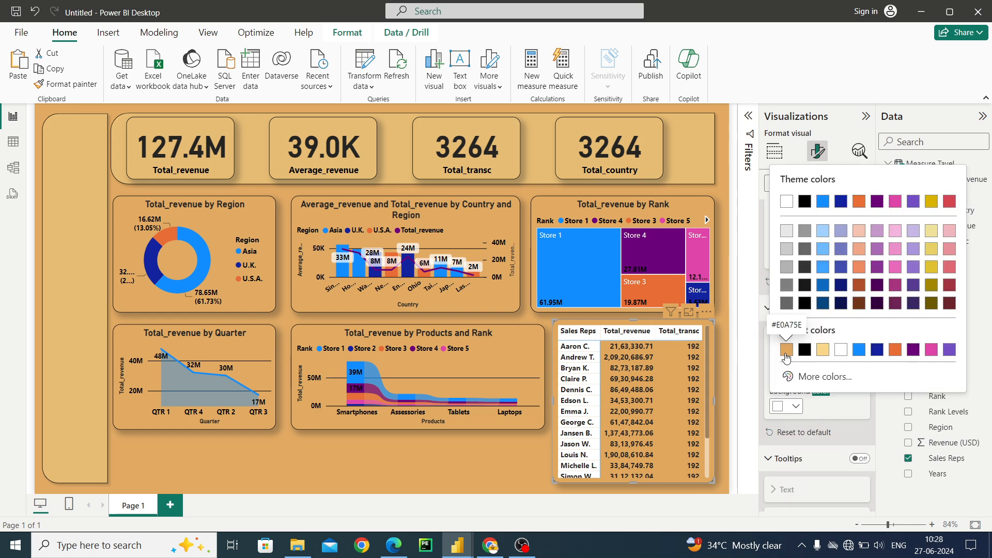
{"action": "left_click", "coordinate": [785, 351]}
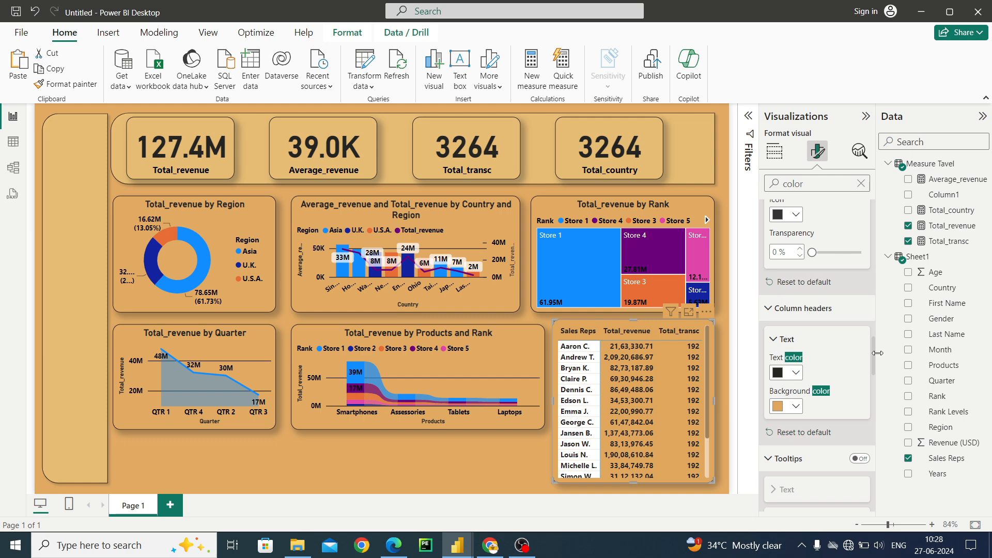
- Set the background color of the matrix's row headers to #E0A75E and deselect the matrix
{"action": "scroll", "coordinate": [875, 386], "scroll_direction": "down", "scroll_amount": 3}
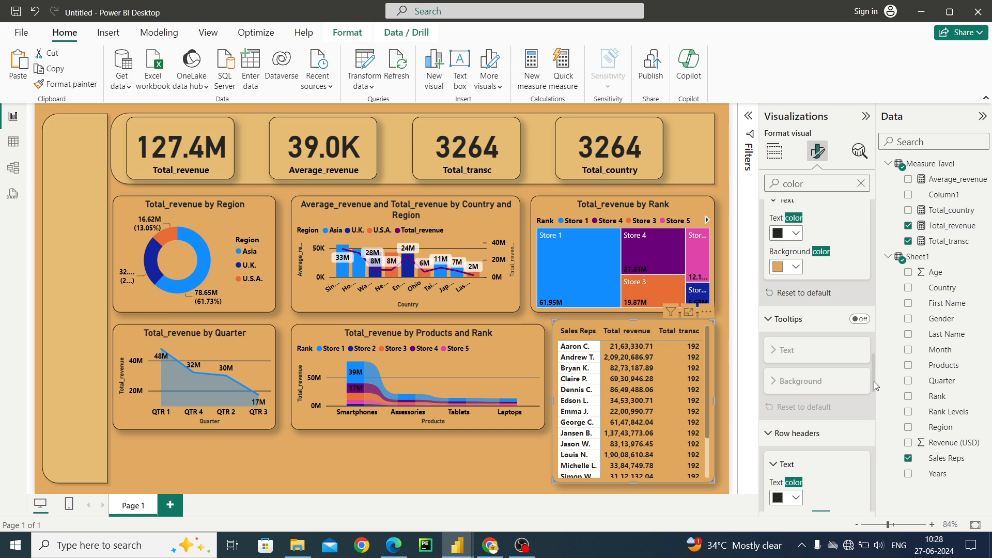
{"action": "scroll", "coordinate": [875, 386], "scroll_direction": "down", "scroll_amount": 2}
{"action": "left_click", "coordinate": [790, 411]}
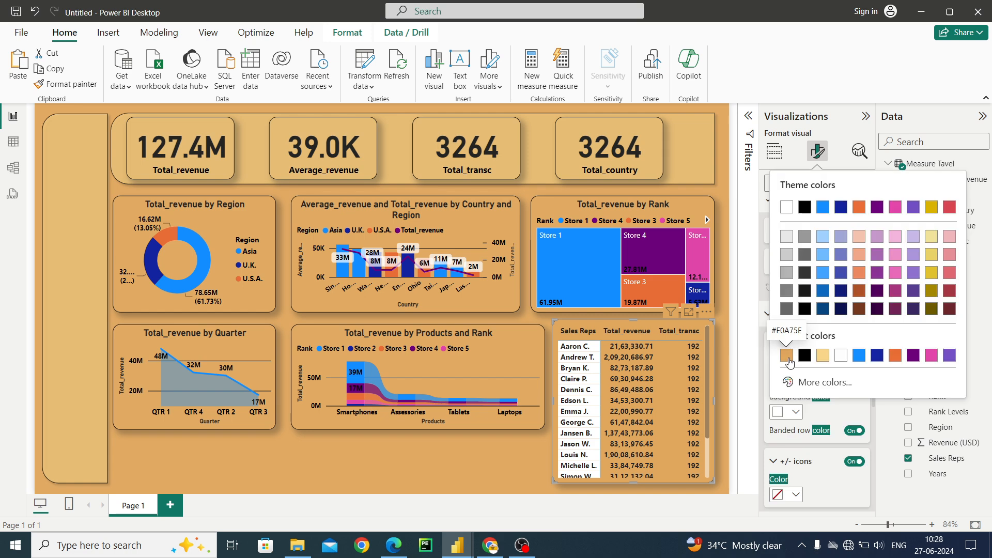
{"action": "left_click", "coordinate": [786, 356]}
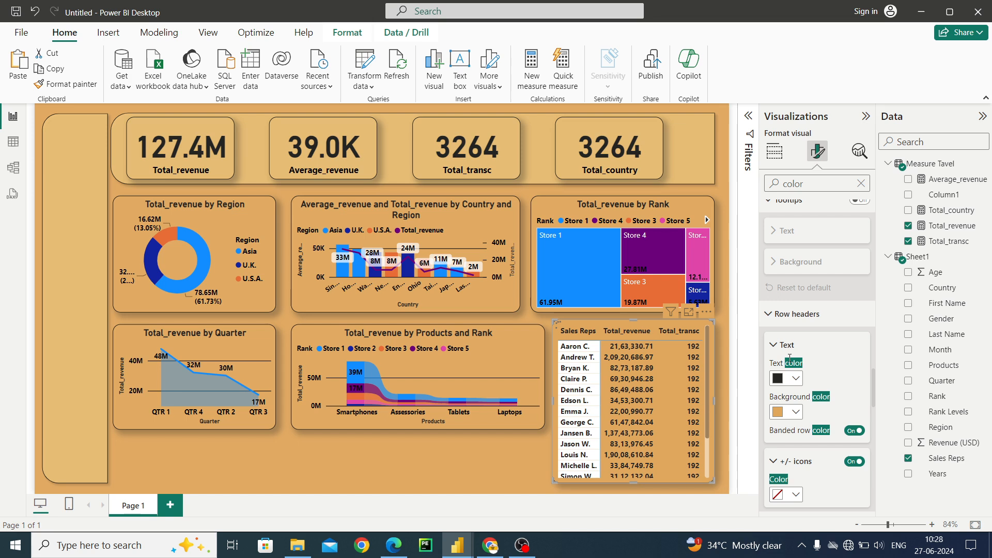
{"action": "left_click", "coordinate": [409, 467]}
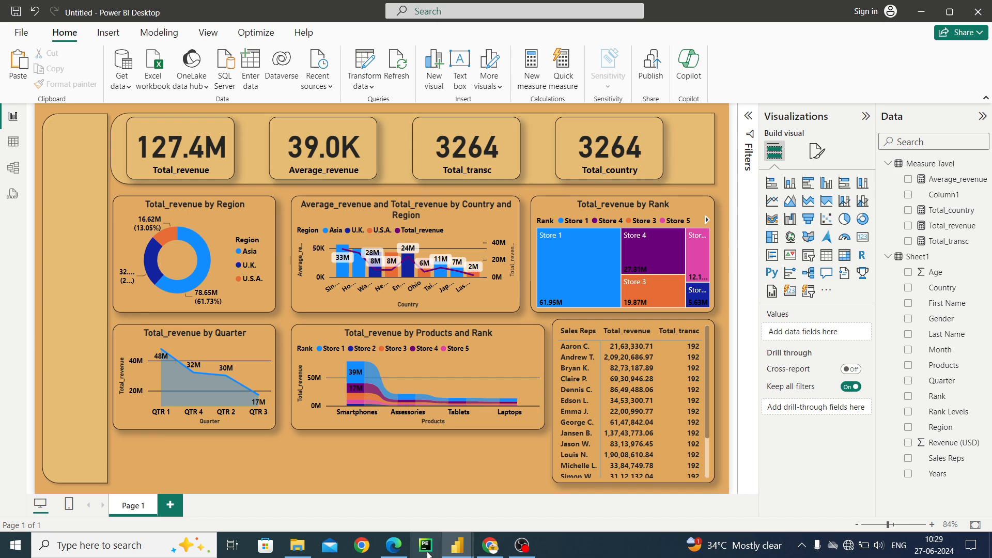
- Duplicate the Average_revenue and Total_revenue by Country and Region combo chart, shorten the copy and place it along the page's lower edge
{"action": "mouse_move", "coordinate": [457, 547]}
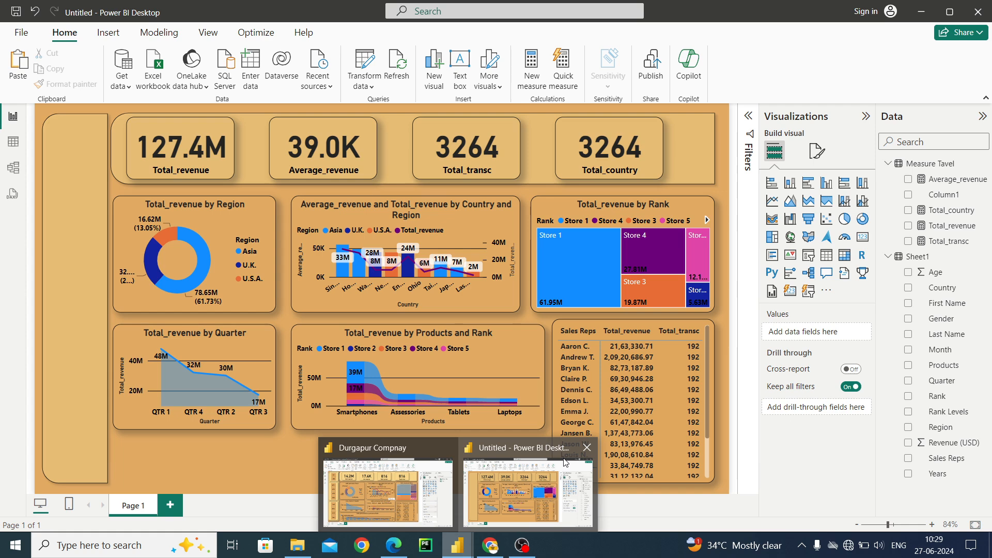
{"action": "left_click", "coordinate": [484, 297]}
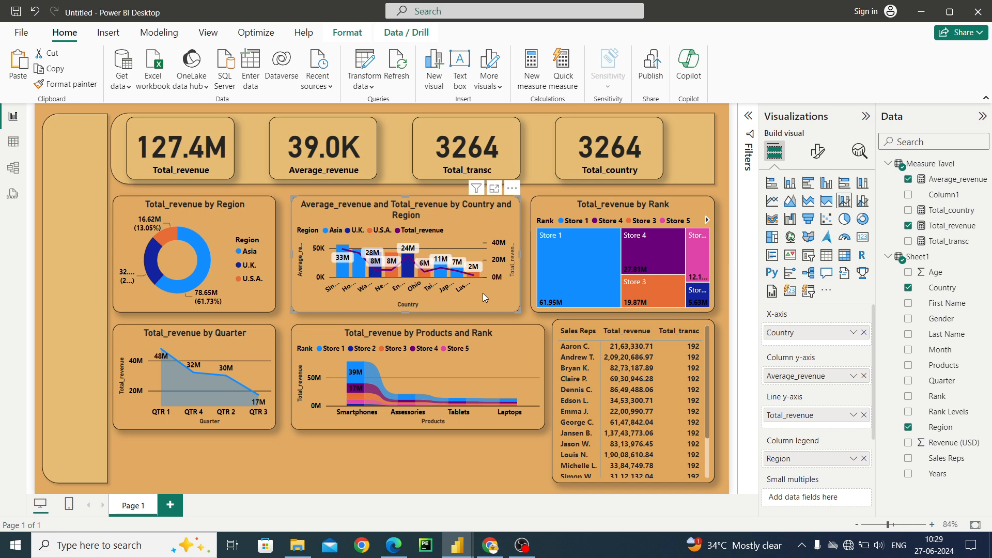
{"action": "key", "text": "ctrl+v"}
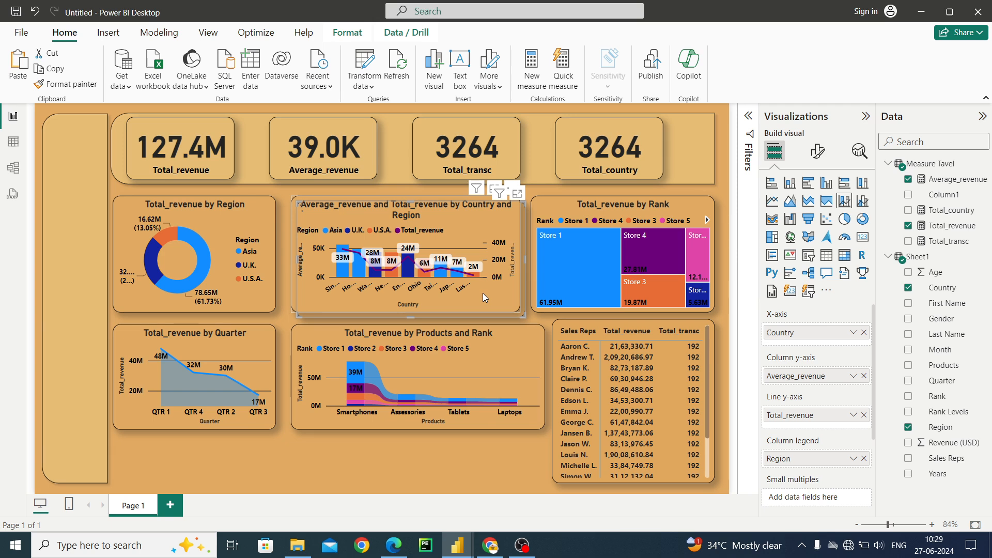
{"action": "left_click_drag", "start_coordinate": [483, 293], "coordinate": [287, 495]}
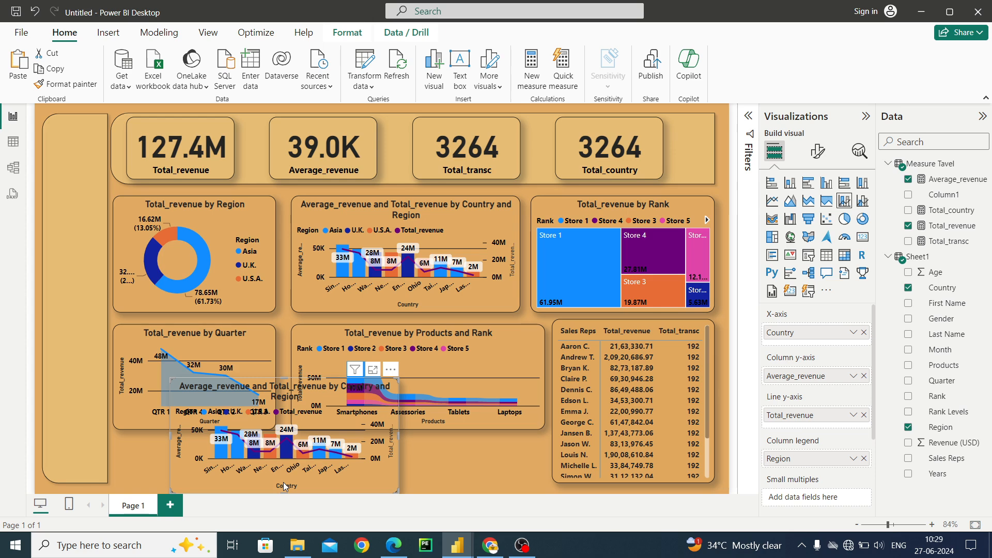
{"action": "left_click_drag", "start_coordinate": [283, 492], "coordinate": [283, 466]}
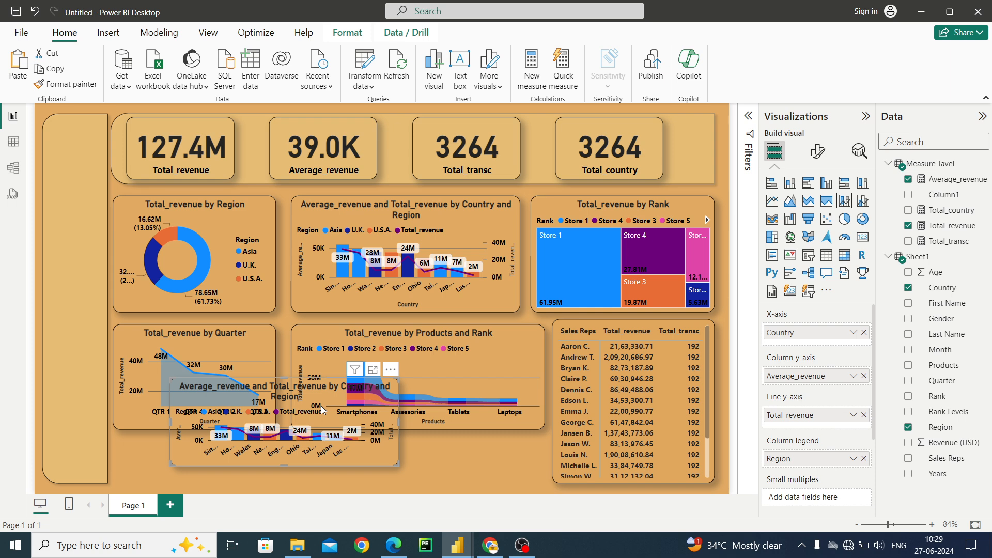
{"action": "left_click_drag", "start_coordinate": [321, 406], "coordinate": [305, 434]}
- Move the Region donut chart and the original combo chart up close to the card strip and shorten both to matching heights
{"action": "mouse_move", "coordinate": [218, 224]}
{"action": "left_mouse_down"}
{"action": "mouse_move", "coordinate": [219, 210]}
{"action": "mouse_move", "coordinate": [218, 224]}
{"action": "left_mouse_up"}
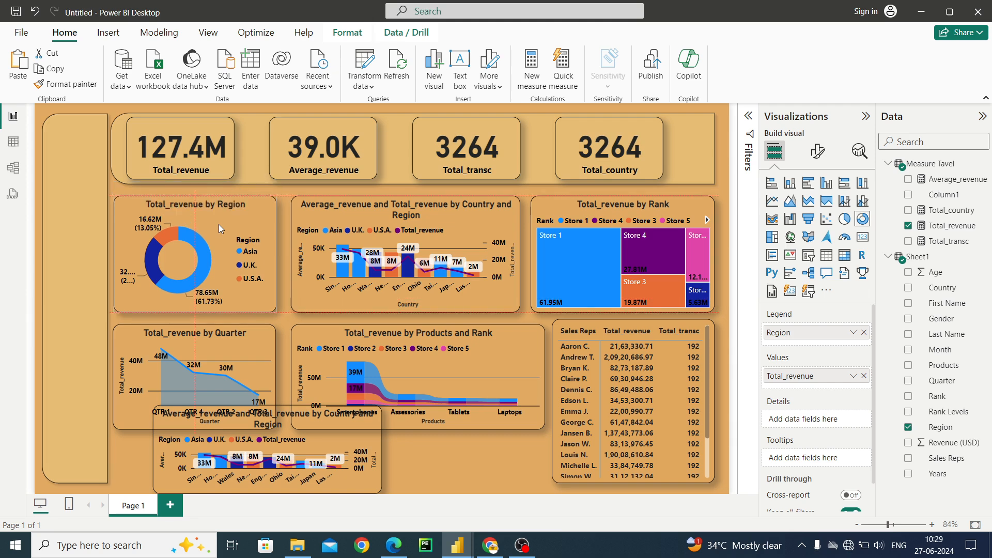
{"action": "left_click_drag", "start_coordinate": [195, 305], "coordinate": [196, 297]}
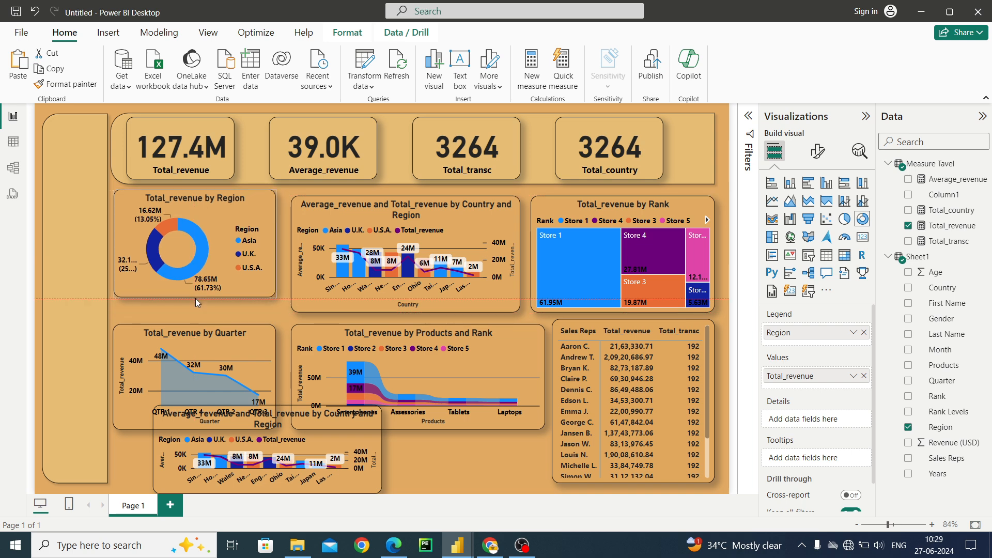
{"action": "left_click_drag", "start_coordinate": [195, 298], "coordinate": [195, 299]}
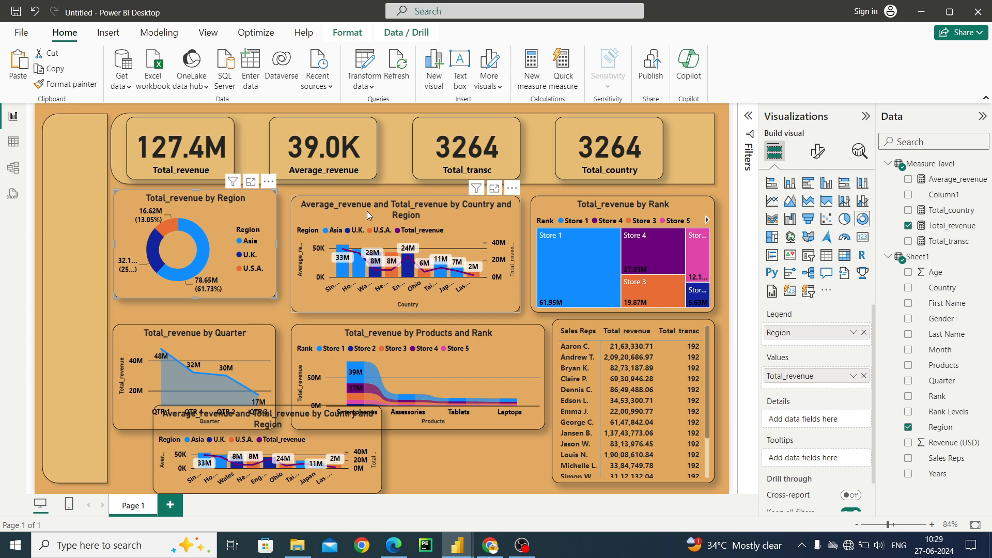
{"action": "left_click_drag", "start_coordinate": [403, 312], "coordinate": [402, 290]}
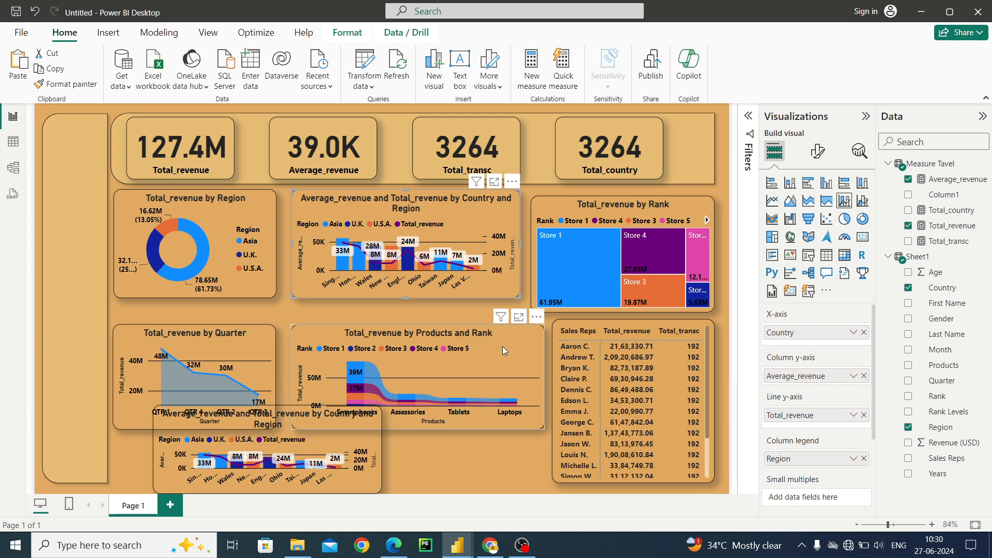
- Move the Quarter area chart and the Products and Rank ribbon chart up beneath the first chart row and shorten both to matching heights
{"action": "left_click_drag", "start_coordinate": [249, 337], "coordinate": [249, 320]}
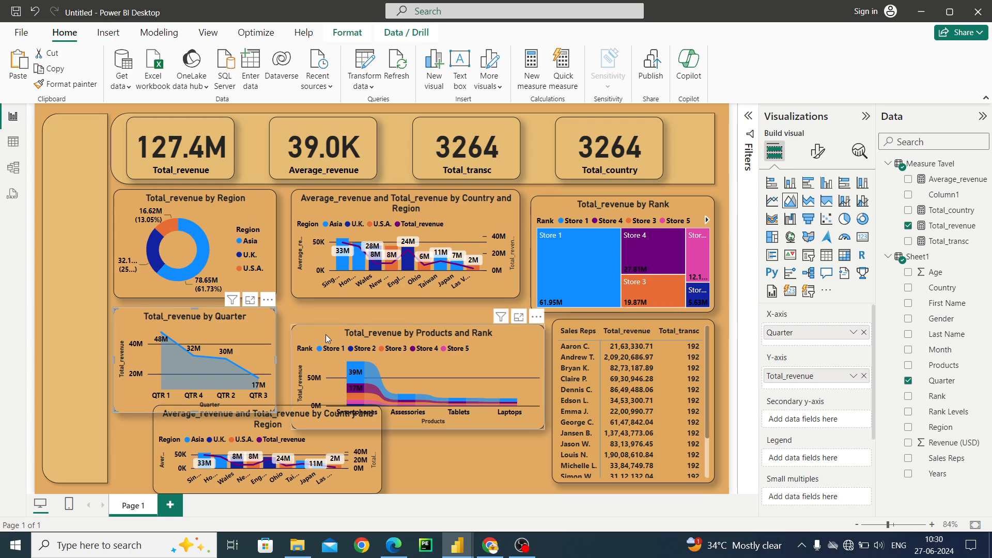
{"action": "left_click_drag", "start_coordinate": [326, 338], "coordinate": [323, 317]}
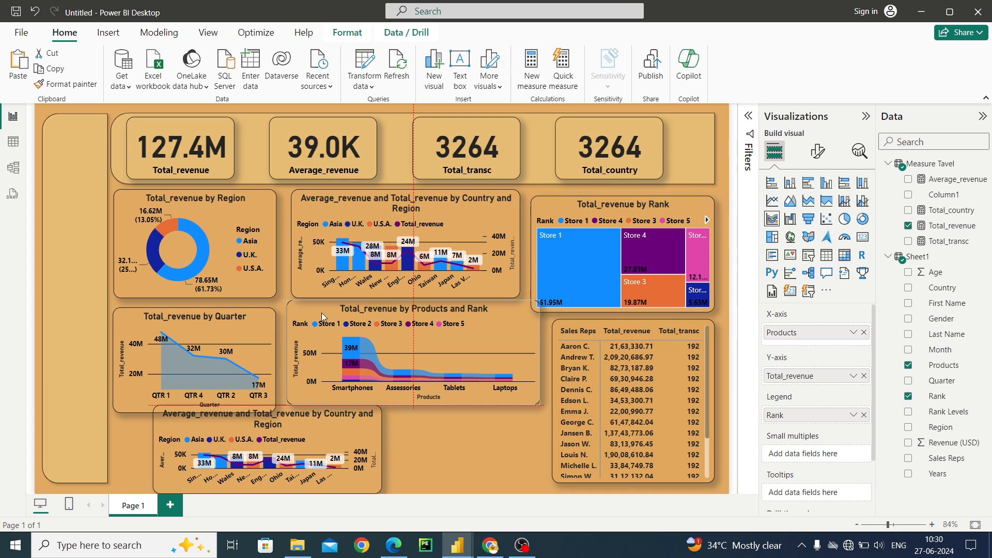
{"action": "left_click_drag", "start_coordinate": [322, 316], "coordinate": [322, 324]}
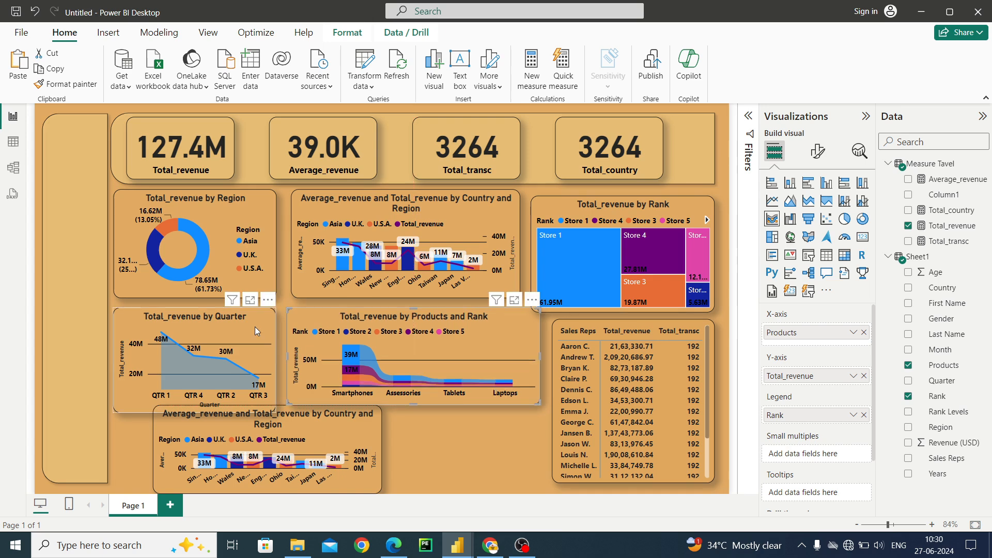
{"action": "left_click", "coordinate": [256, 327]}
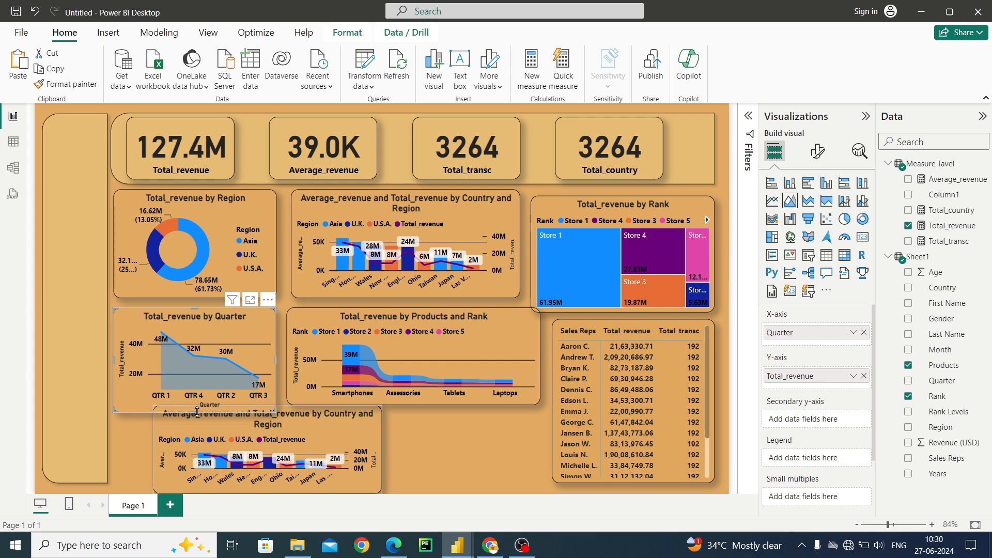
{"action": "left_click_drag", "start_coordinate": [196, 412], "coordinate": [197, 404]}
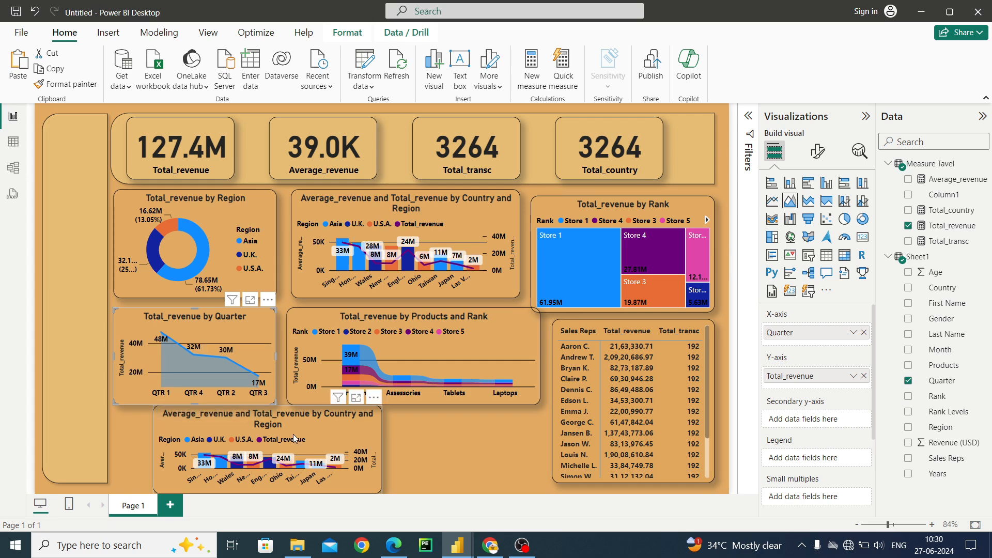
- Shorten and widen the copied combo chart, and move it so its left edge lines up with the Quarter area chart's
{"action": "left_click", "coordinate": [277, 489]}
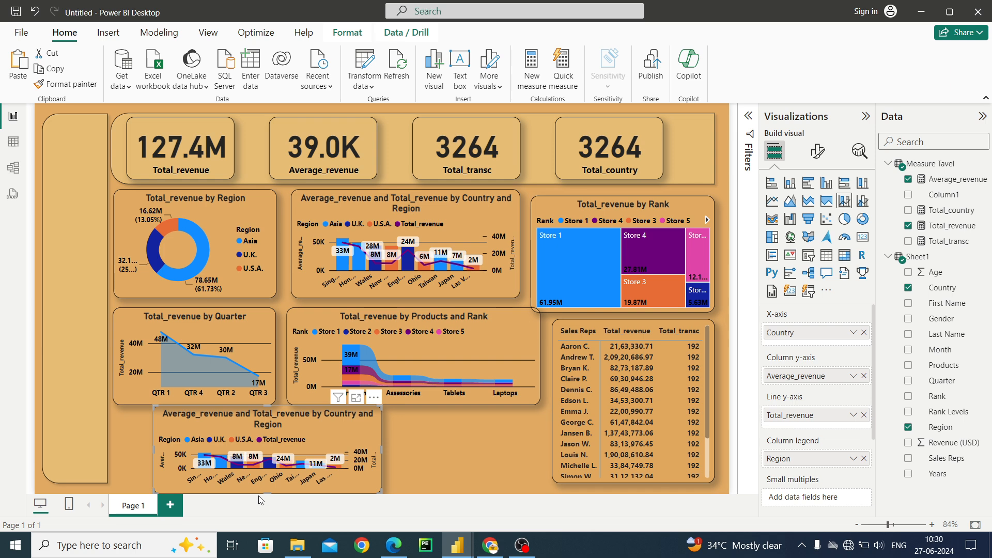
{"action": "left_click_drag", "start_coordinate": [266, 494], "coordinate": [266, 487]}
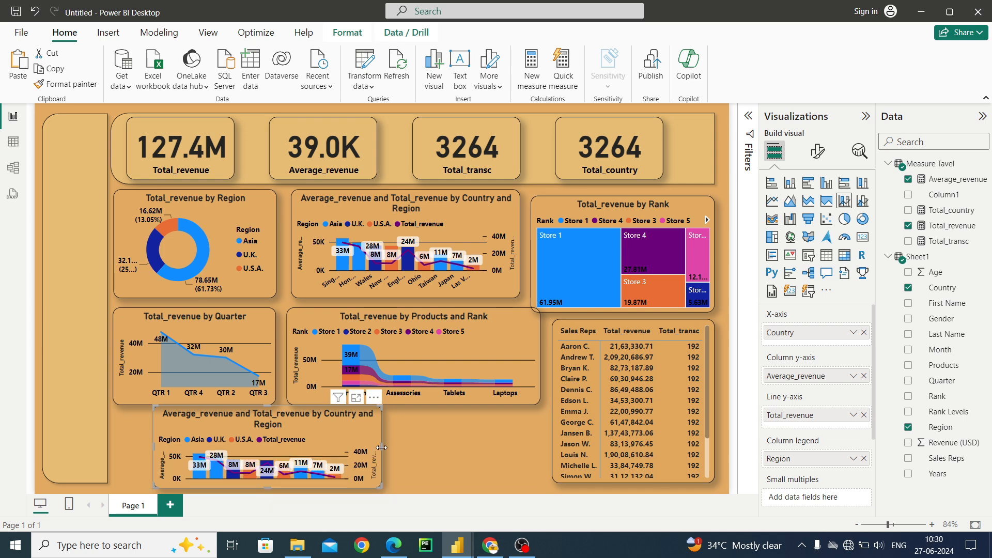
{"action": "left_click_drag", "start_coordinate": [381, 448], "coordinate": [541, 456]}
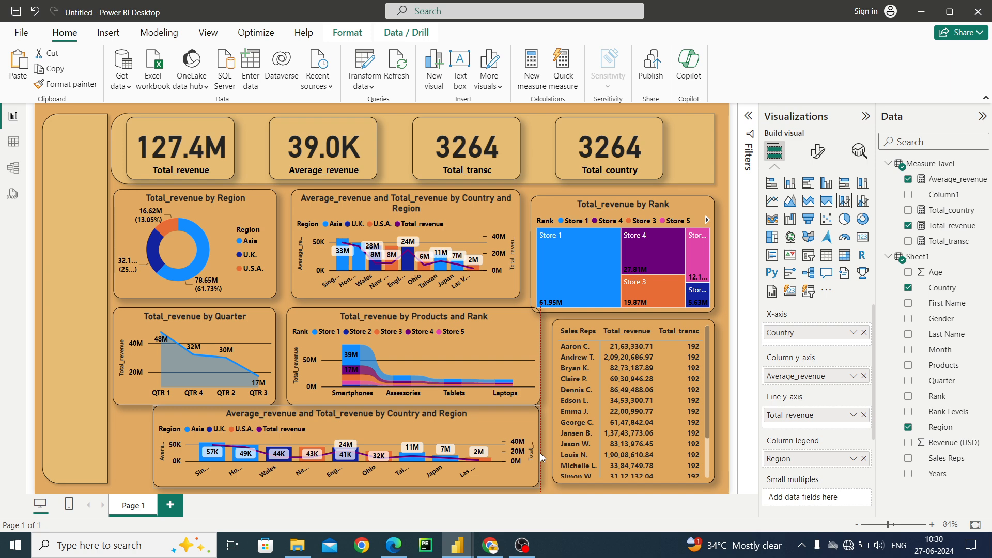
{"action": "left_click_drag", "start_coordinate": [542, 457], "coordinate": [400, 436]}
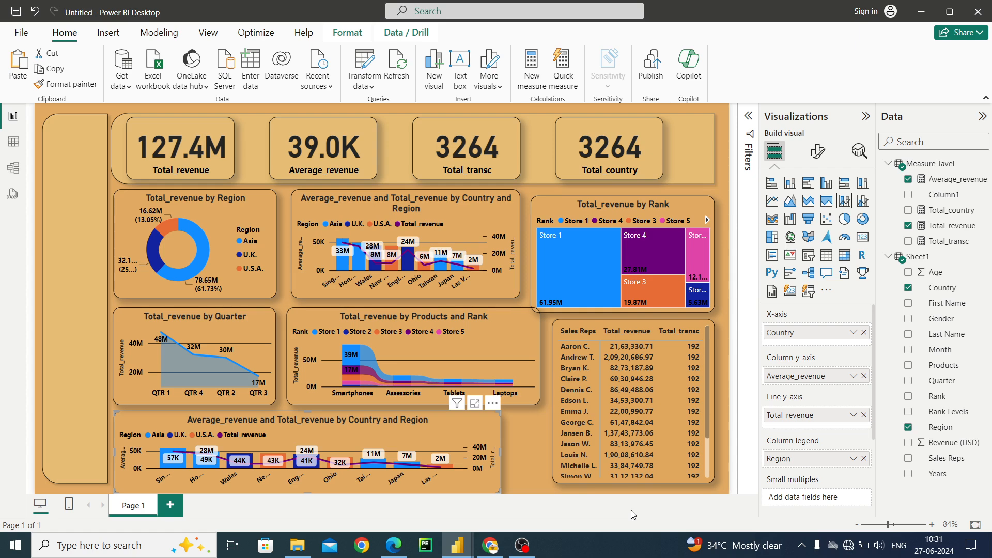
- Replace Region with Month as the column legend of the copied combo chart along the page's lower edge
{"action": "left_click", "coordinate": [907, 426]}
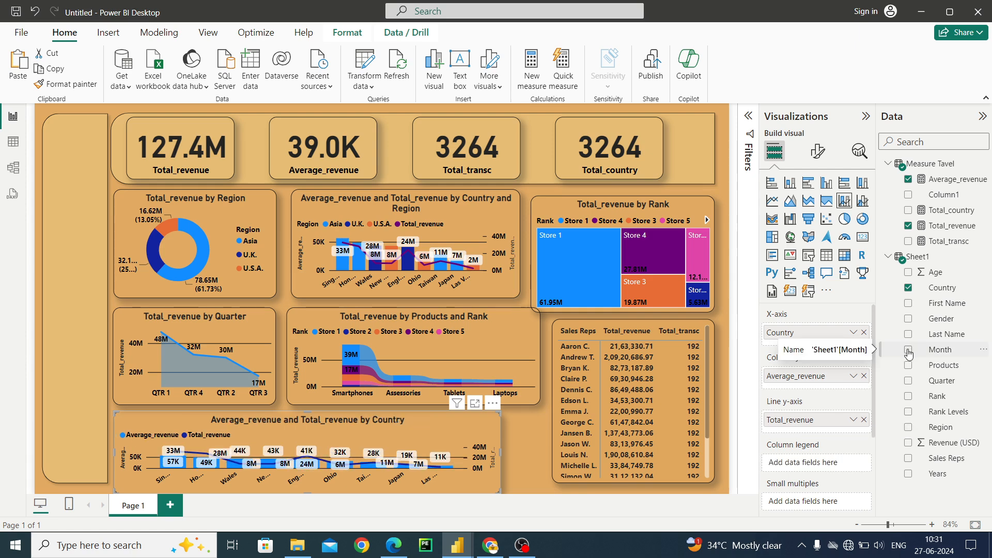
{"action": "left_click", "coordinate": [908, 351]}
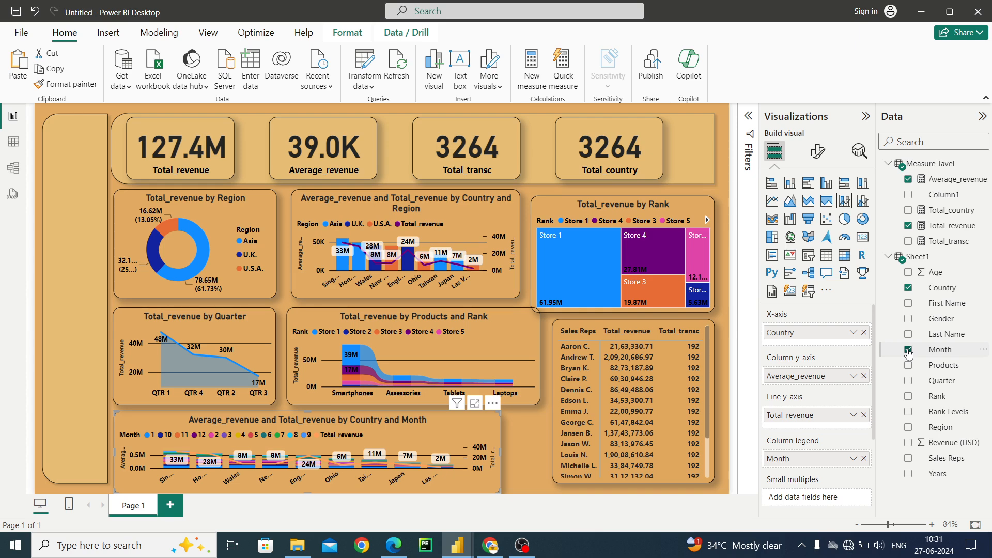
{"action": "left_click", "coordinate": [815, 155]}
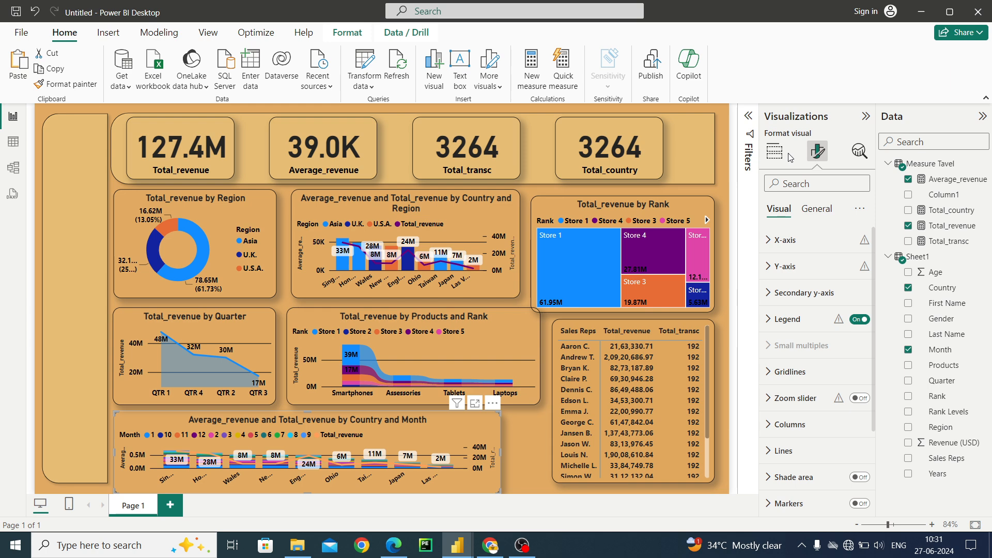
- Add a slicer for the Years field and set its style to Tile
{"action": "left_click", "coordinate": [83, 177]}
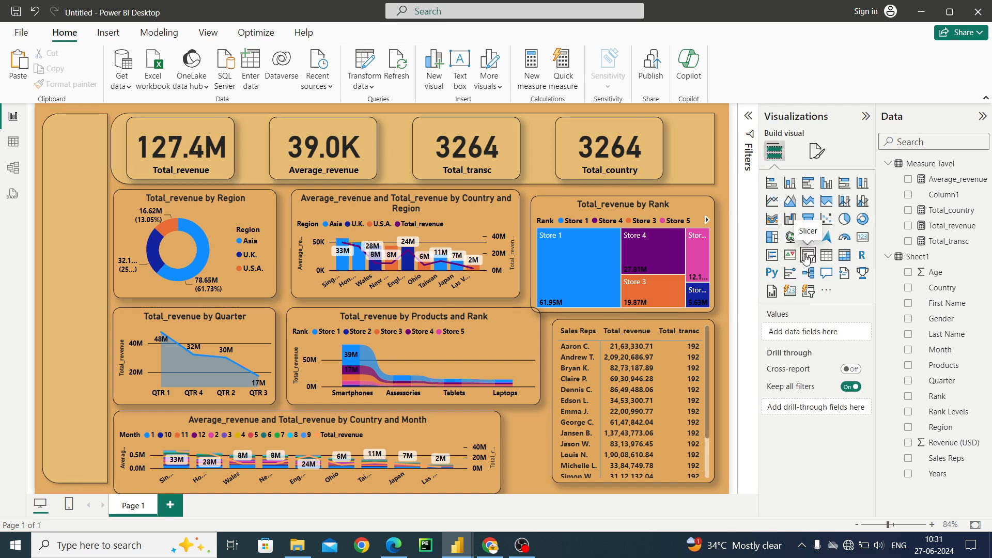
{"action": "left_click", "coordinate": [807, 258]}
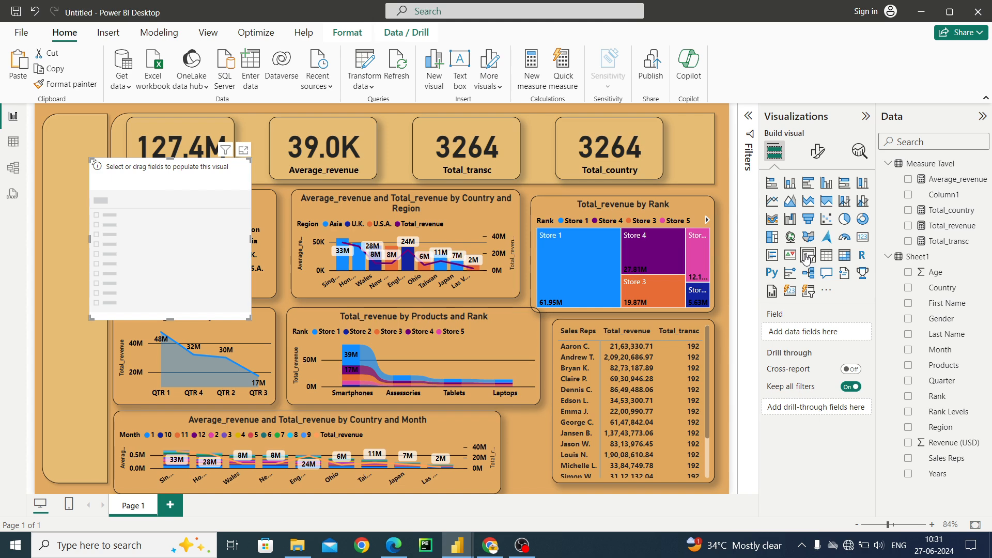
{"action": "left_click", "coordinate": [908, 473]}
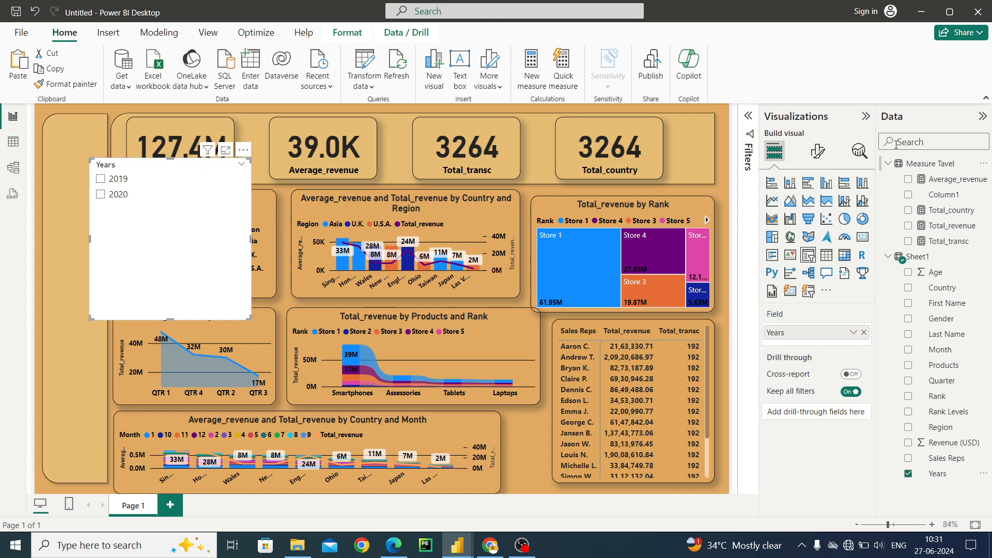
{"action": "left_click", "coordinate": [810, 155]}
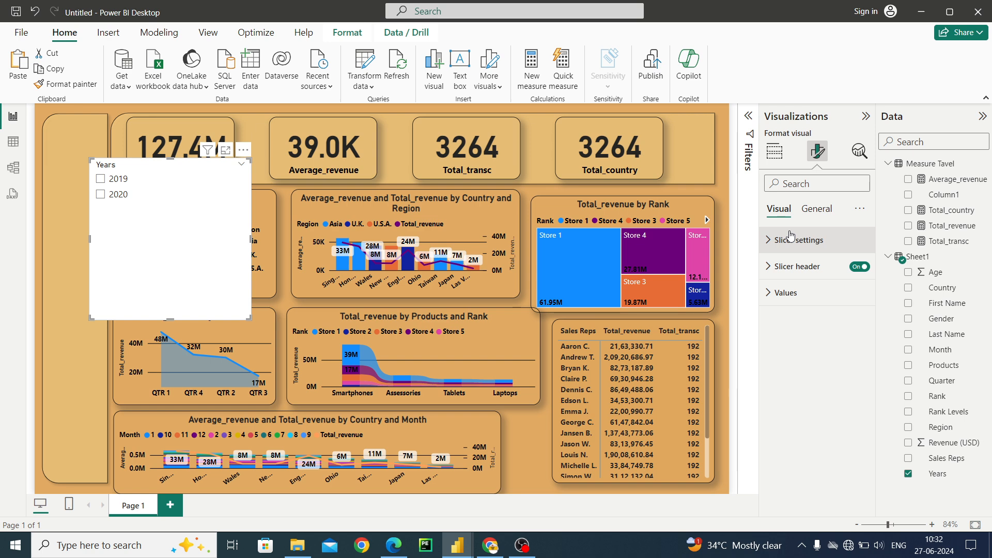
{"action": "left_click", "coordinate": [790, 236]}
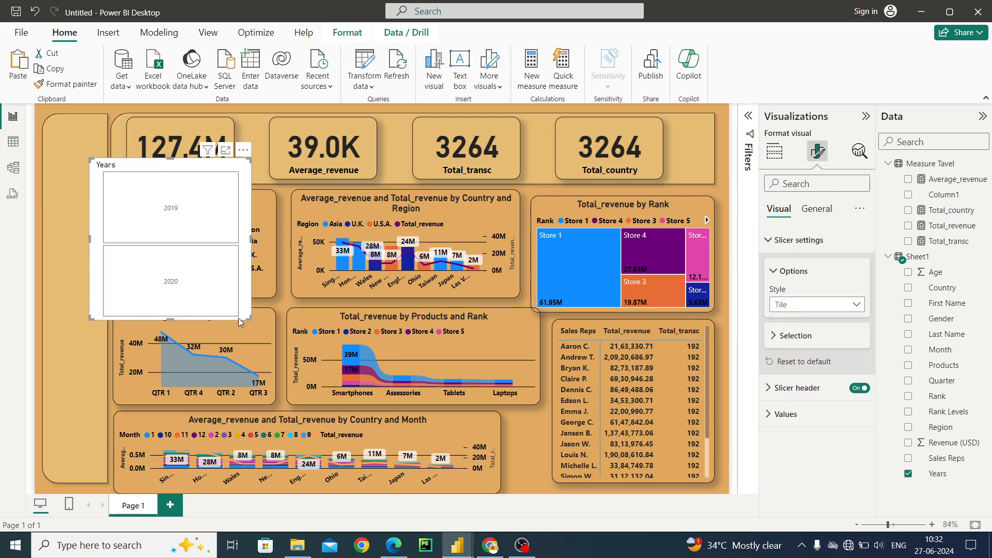
- Shrink the Years slicer and move it into the upper part of the report's tall side panel shape
{"action": "left_click_drag", "start_coordinate": [238, 317], "coordinate": [173, 219]}
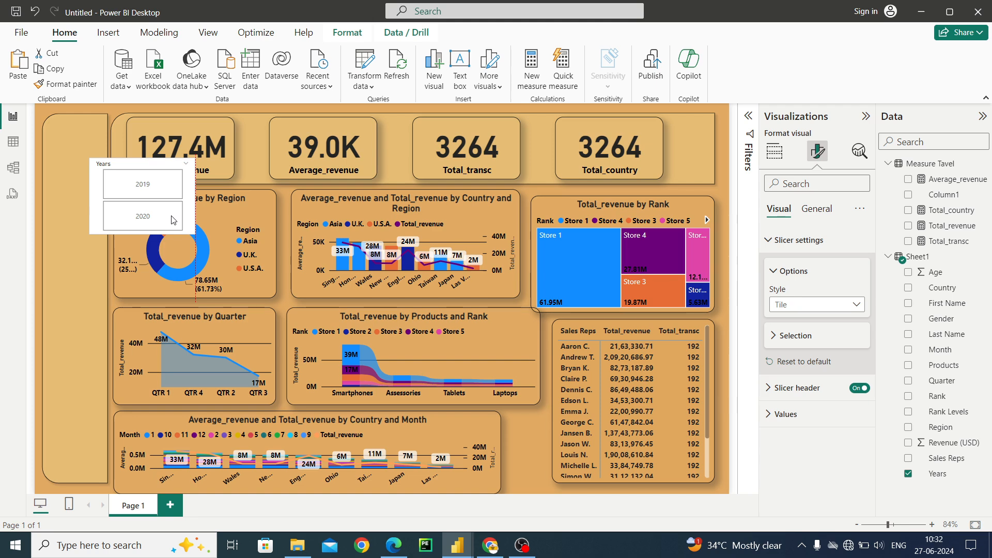
{"action": "left_click_drag", "start_coordinate": [173, 220], "coordinate": [103, 155]}
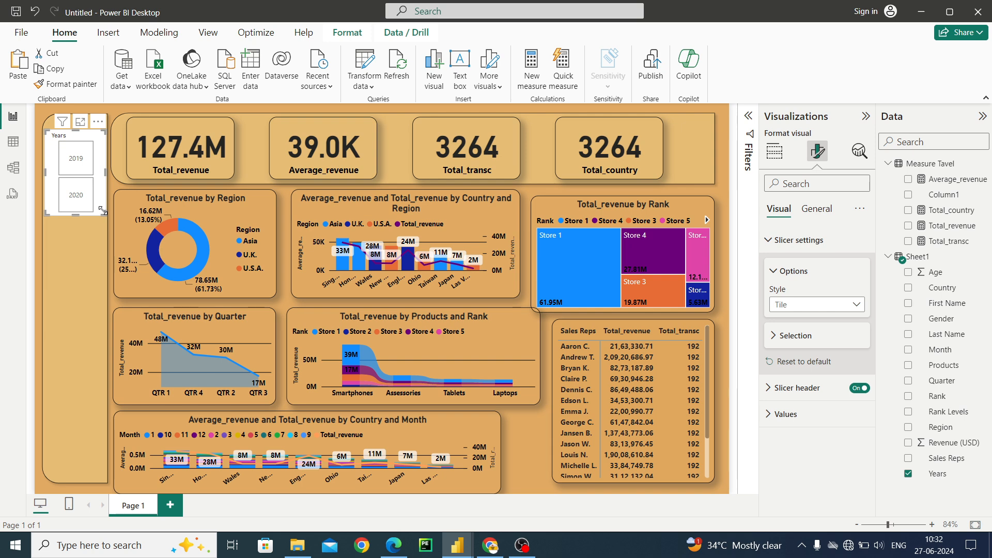
{"action": "left_click_drag", "start_coordinate": [103, 211], "coordinate": [101, 173]}
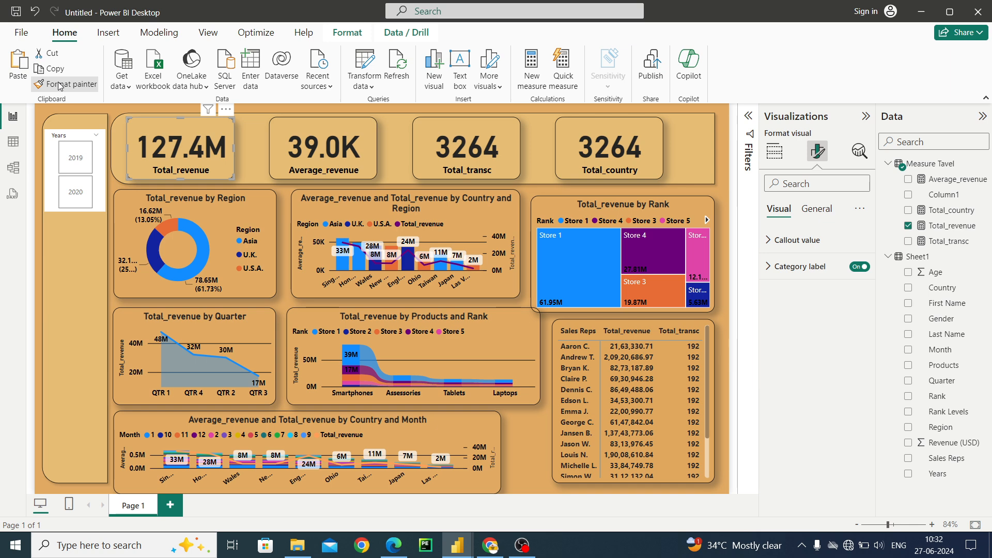
- Copy the Total_revenue card's formatting onto the Years slicer and make the slicer's header text and values bold
{"action": "left_click", "coordinate": [81, 178]}
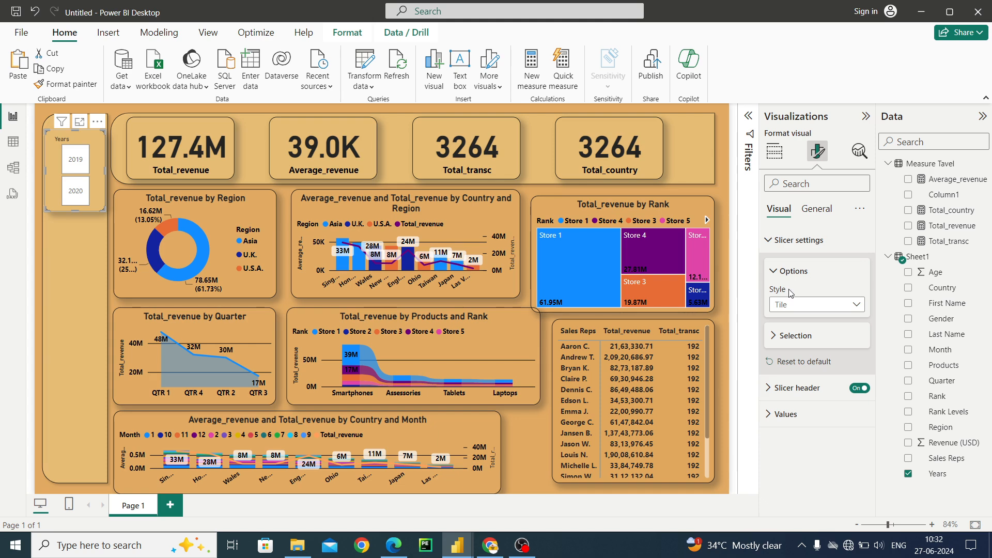
{"action": "left_click", "coordinate": [787, 387]}
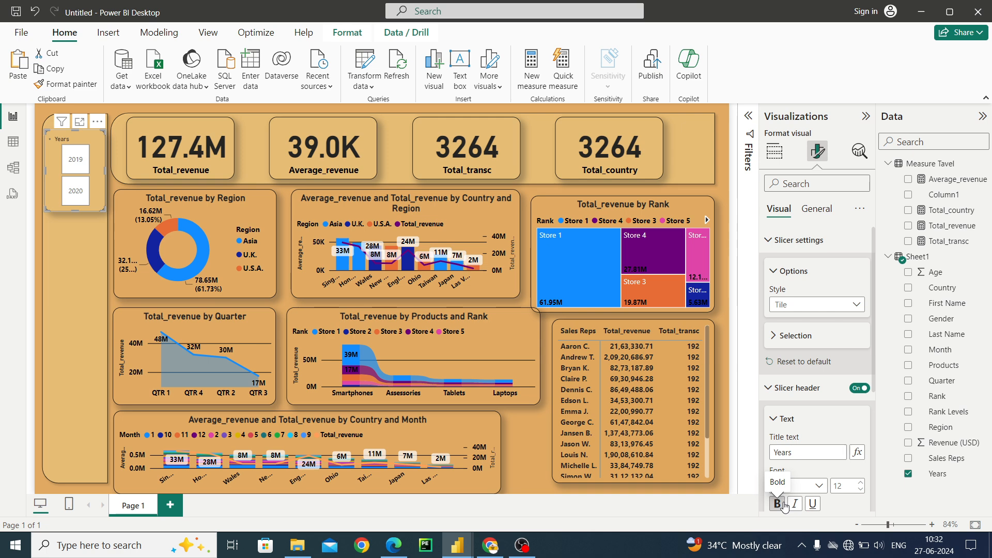
{"action": "left_click_drag", "start_coordinate": [872, 322], "coordinate": [873, 349]}
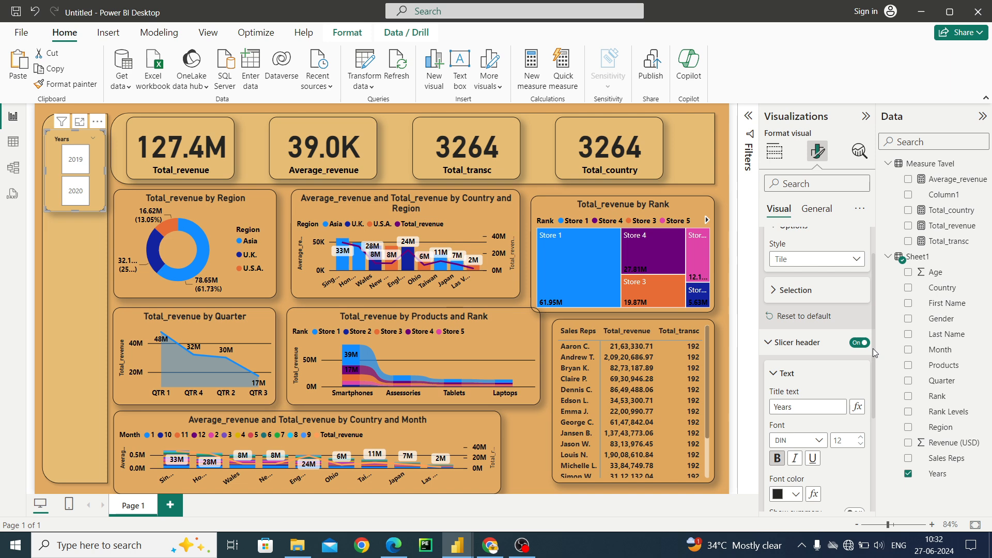
{"action": "left_click", "coordinate": [872, 349]}
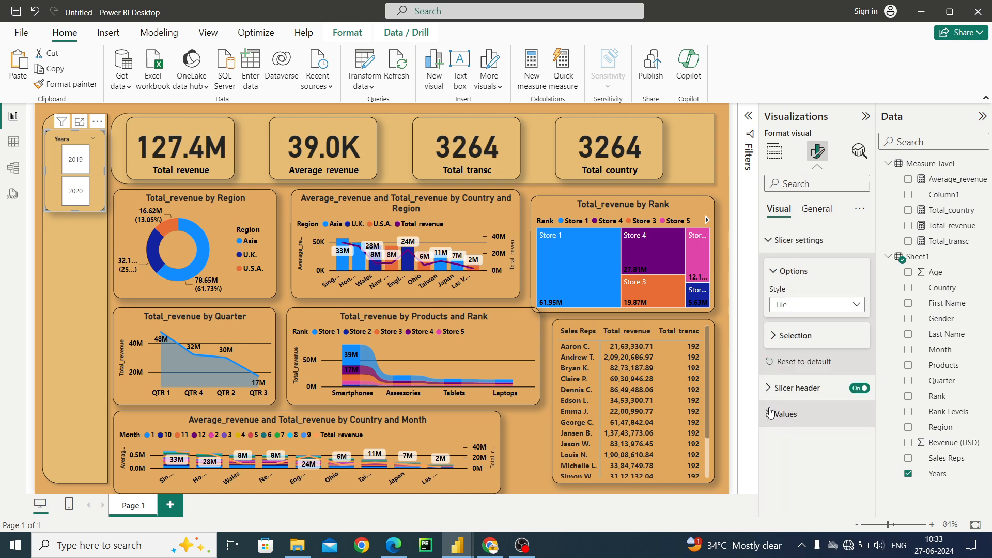
{"action": "left_click", "coordinate": [770, 413]}
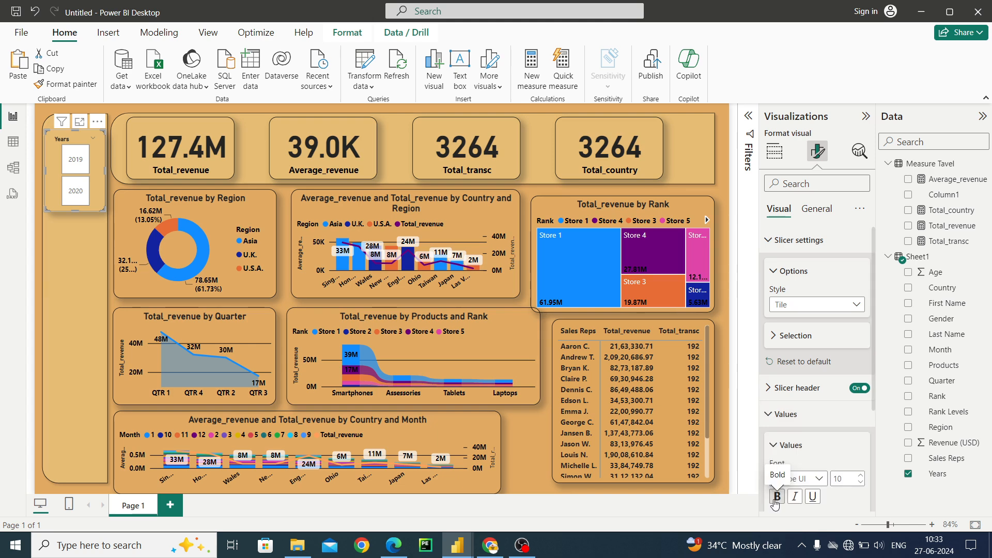
{"action": "left_click", "coordinate": [775, 498]}
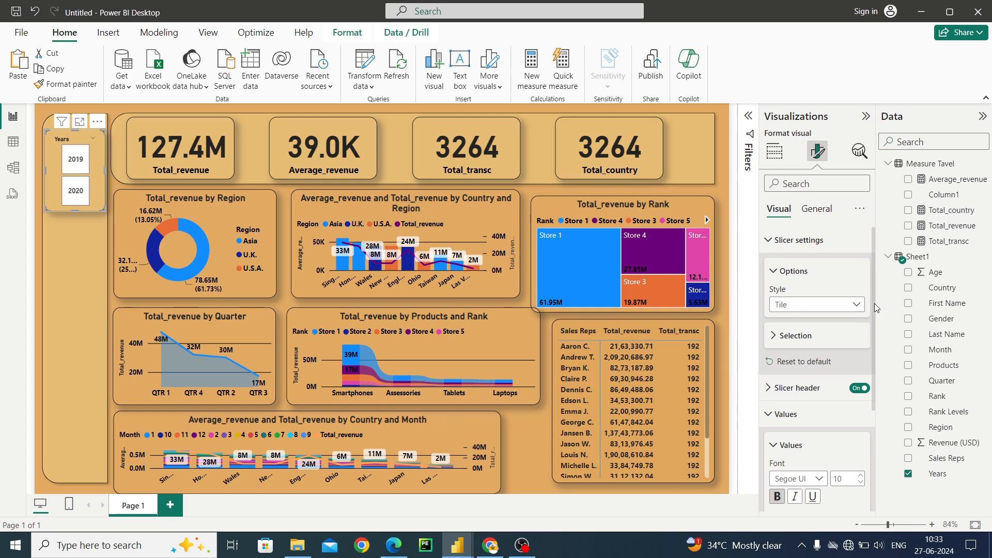
{"action": "scroll", "coordinate": [802, 425], "scroll_direction": "down", "scroll_amount": 1}
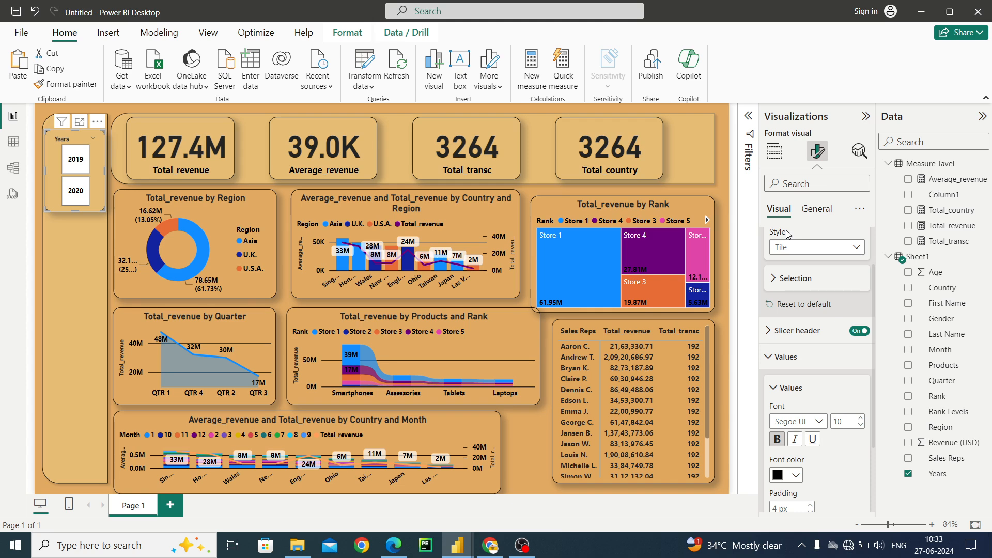
{"action": "left_click", "coordinate": [816, 209]}
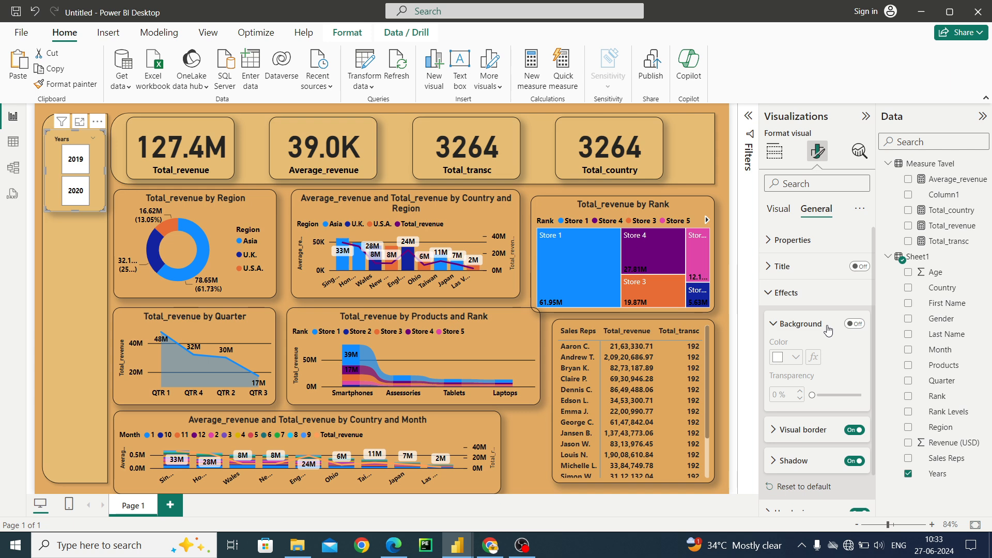
{"action": "left_click", "coordinate": [855, 325]}
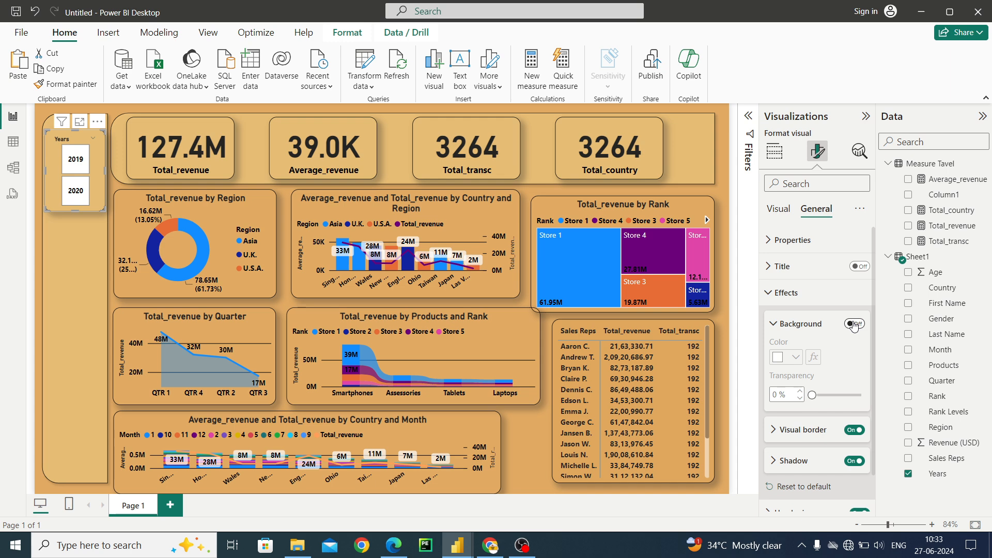
{"action": "left_click", "coordinate": [87, 230]}
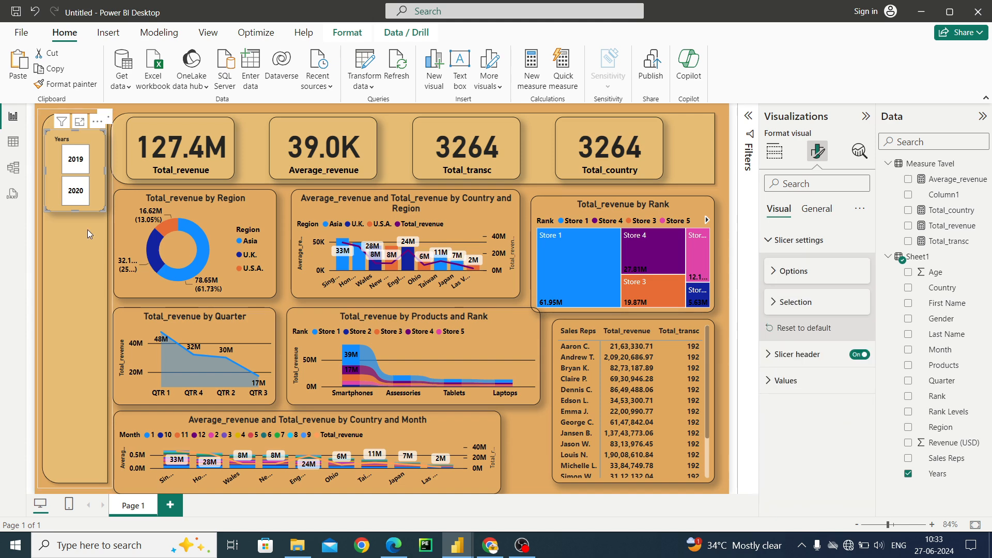
{"action": "left_click", "coordinate": [87, 256]}
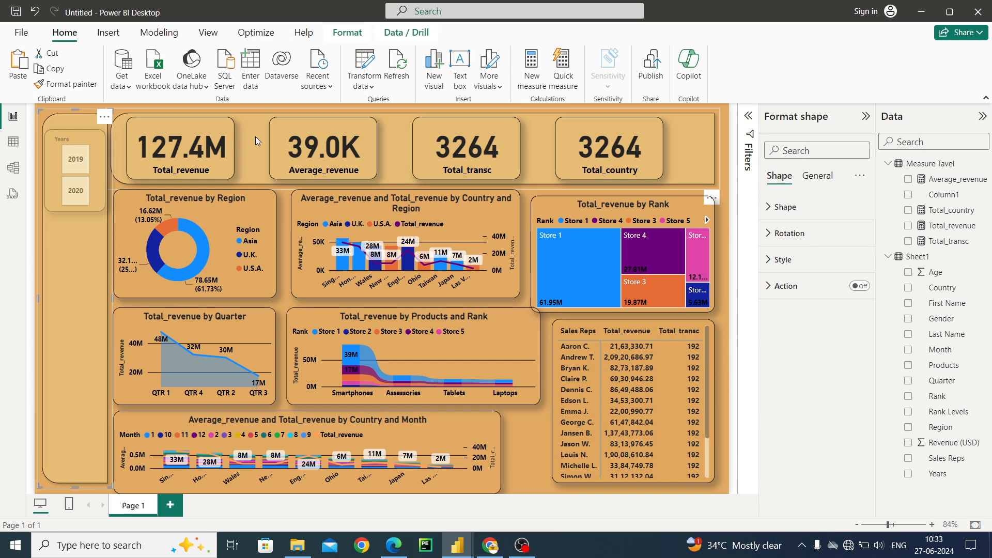
- Duplicate the Years slicer and place the copy directly beneath the original in the side panel shape
{"action": "left_click", "coordinate": [98, 154]}
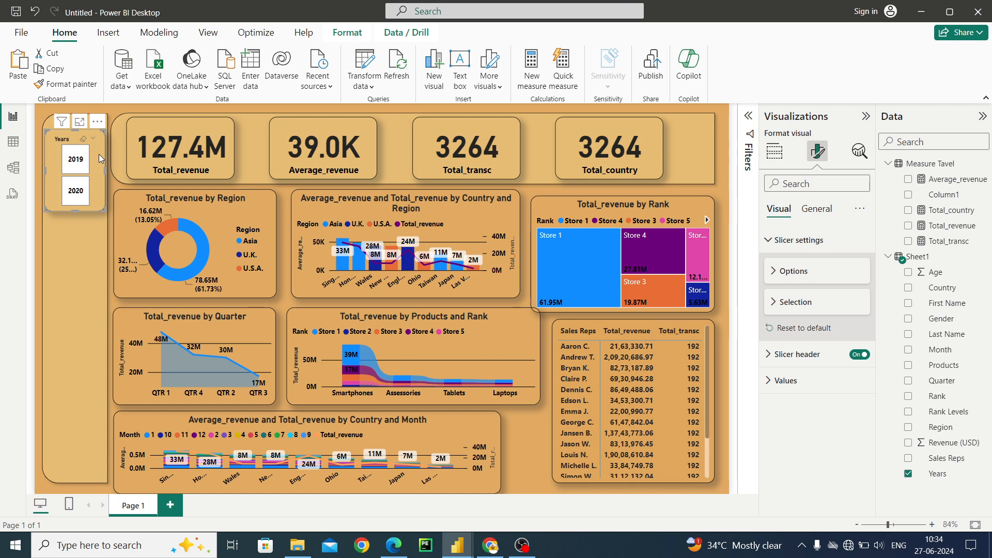
{"action": "left_click_drag", "start_coordinate": [98, 154], "coordinate": [95, 202]}
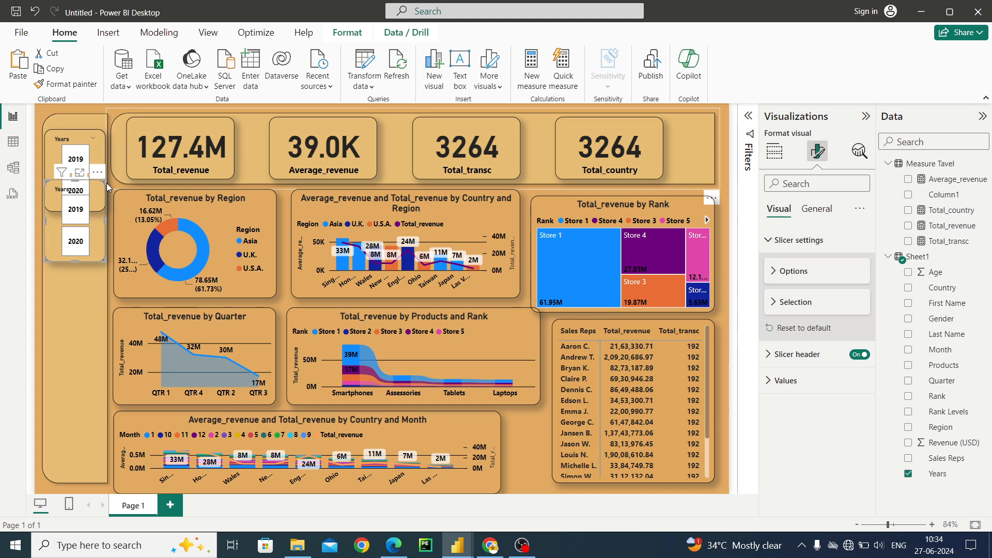
{"action": "left_click_drag", "start_coordinate": [106, 183], "coordinate": [106, 232]}
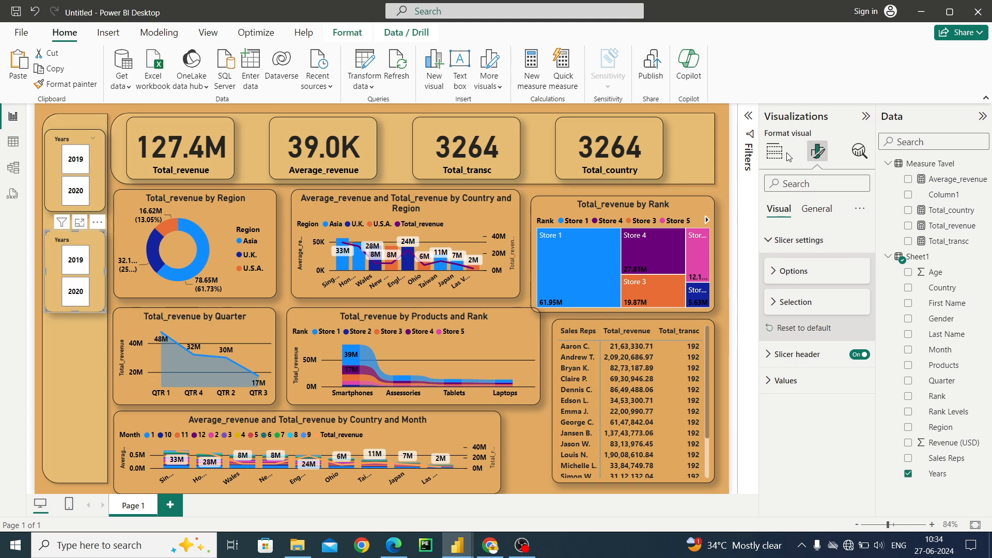
- Replace the copied slicer's field with Quarter and lengthen it so all four quarter tiles fit
{"action": "left_click", "coordinate": [777, 152]}
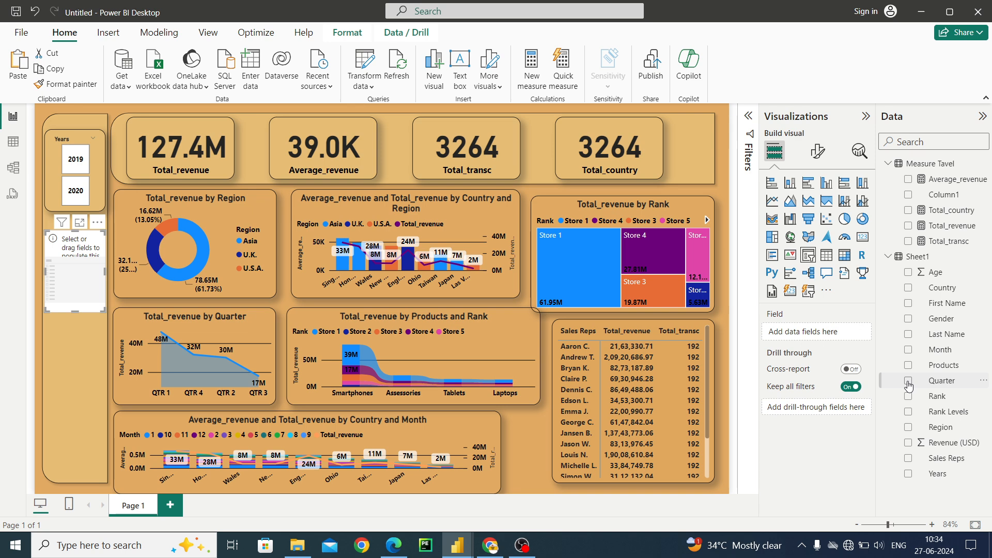
{"action": "left_click", "coordinate": [908, 381]}
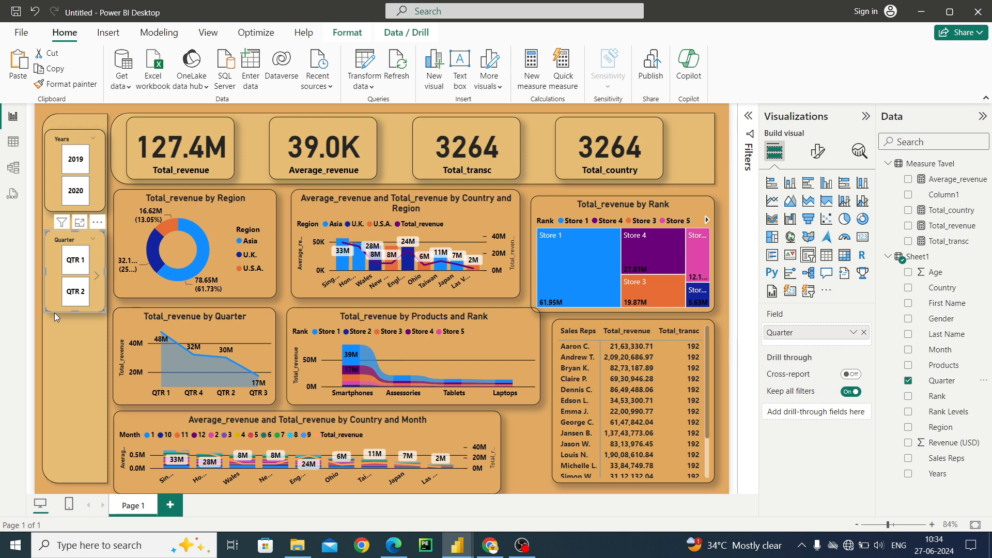
{"action": "left_click_drag", "start_coordinate": [55, 312], "coordinate": [55, 382]}
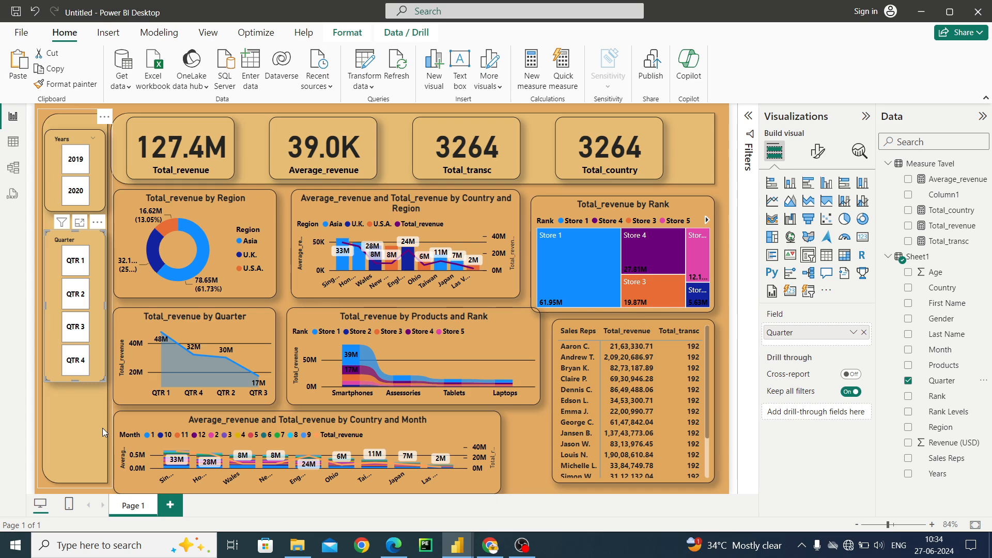
- Paste another copy of the Years slicer below the Quarter slicer, and move the original Years and Quarter slicers up in the side panel
{"action": "key", "text": "ctrl+v"}
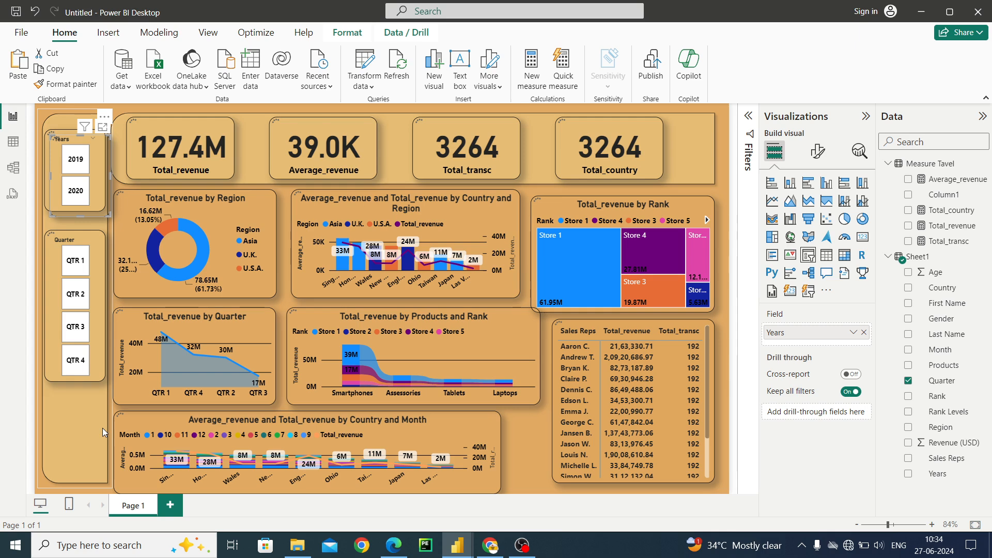
{"action": "key", "text": "ctrl+v"}
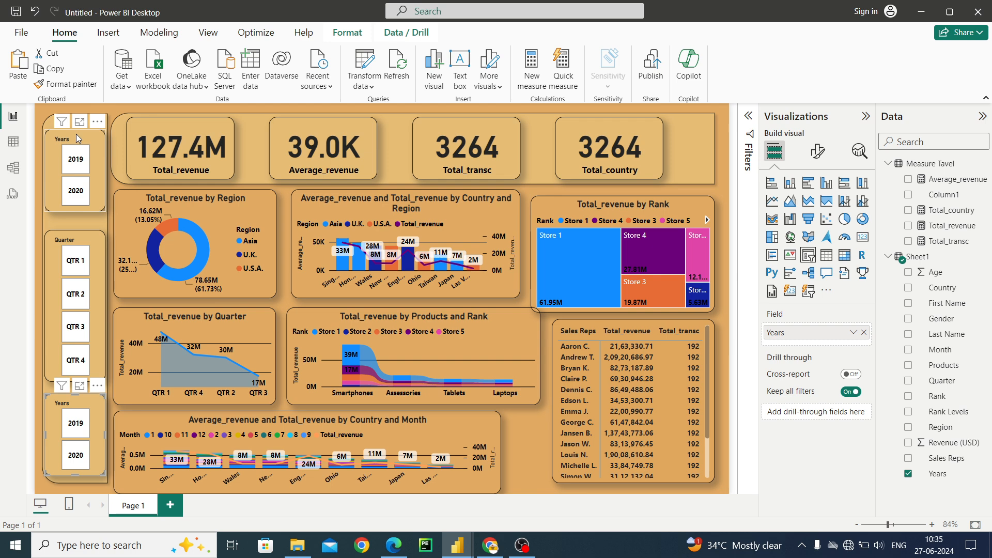
{"action": "left_click_drag", "start_coordinate": [76, 138], "coordinate": [77, 128]}
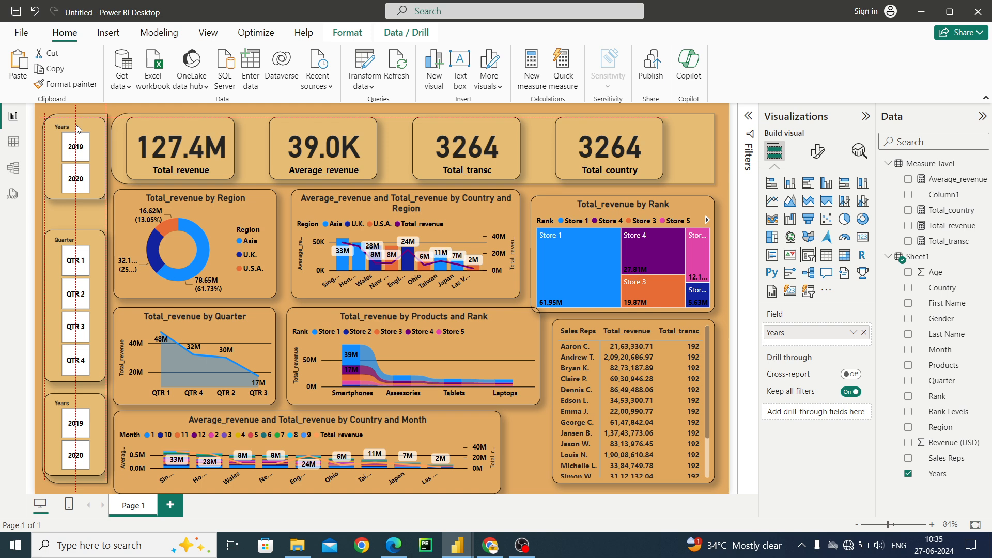
{"action": "left_click_drag", "start_coordinate": [77, 128], "coordinate": [77, 125]}
{"action": "left_click_drag", "start_coordinate": [75, 233], "coordinate": [76, 208]}
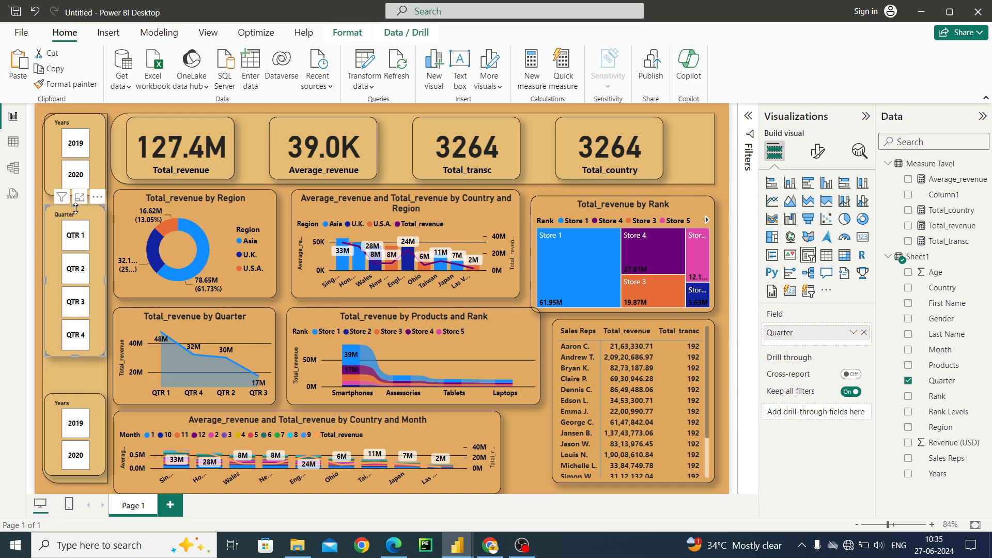
- Move the lowest Years slicer up beneath the Quarter slicer, replace its field with Rank and lengthen it
{"action": "left_click_drag", "start_coordinate": [82, 395], "coordinate": [82, 371]}
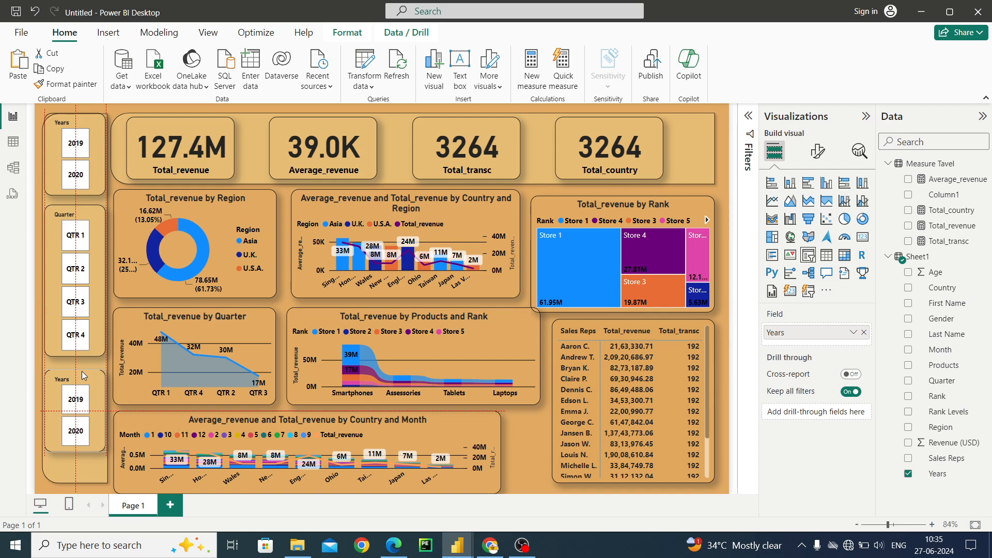
{"action": "left_click", "coordinate": [863, 332]}
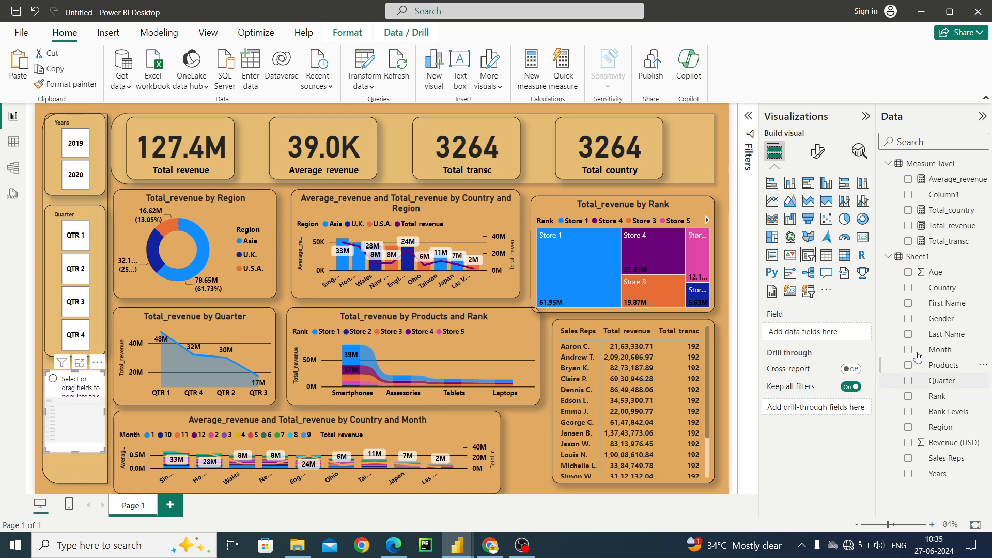
{"action": "left_click", "coordinate": [908, 396]}
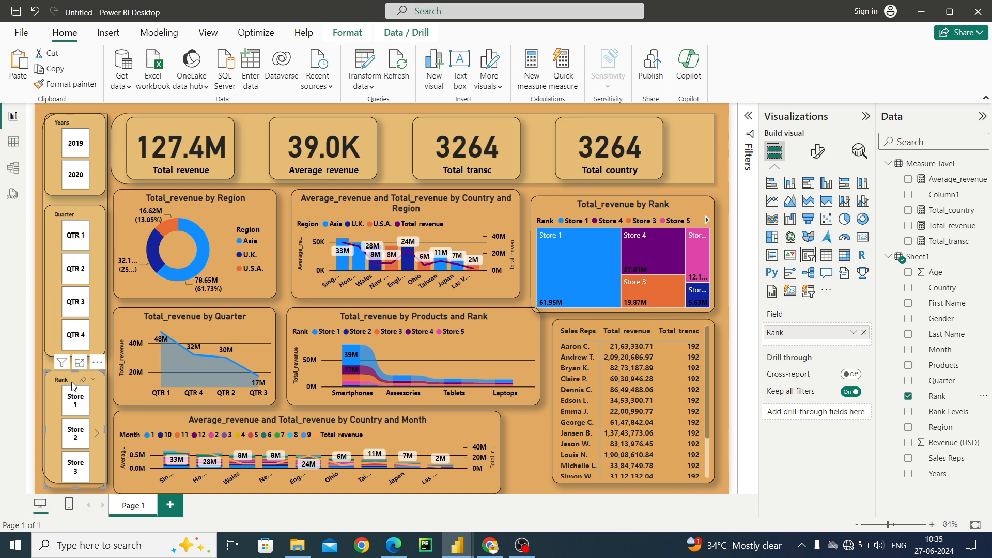
- Move the Rank slicer up directly beneath the Quarter slicer, and shift the Total_country card slightly right within the header band
{"action": "left_click_drag", "start_coordinate": [73, 386], "coordinate": [75, 372]}
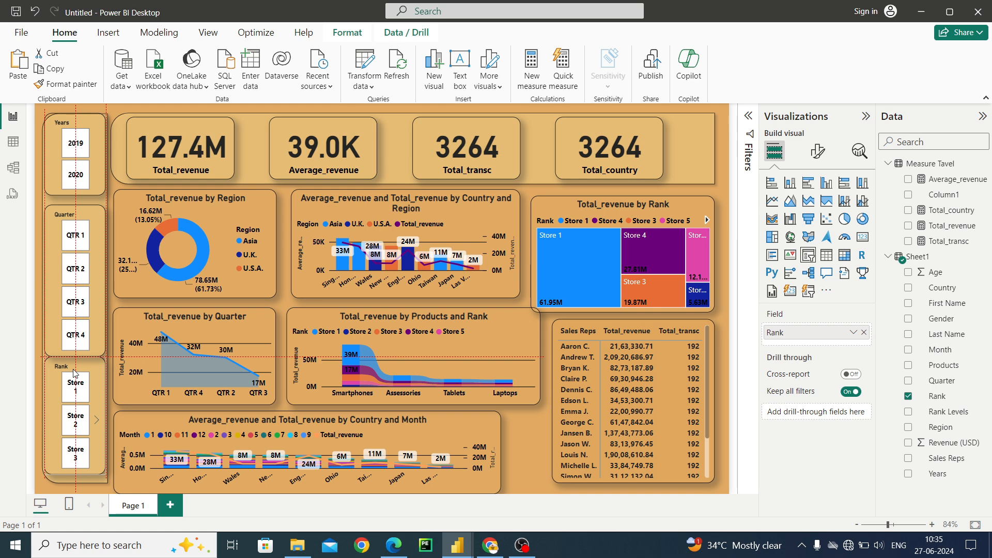
{"action": "left_click", "coordinate": [393, 150]}
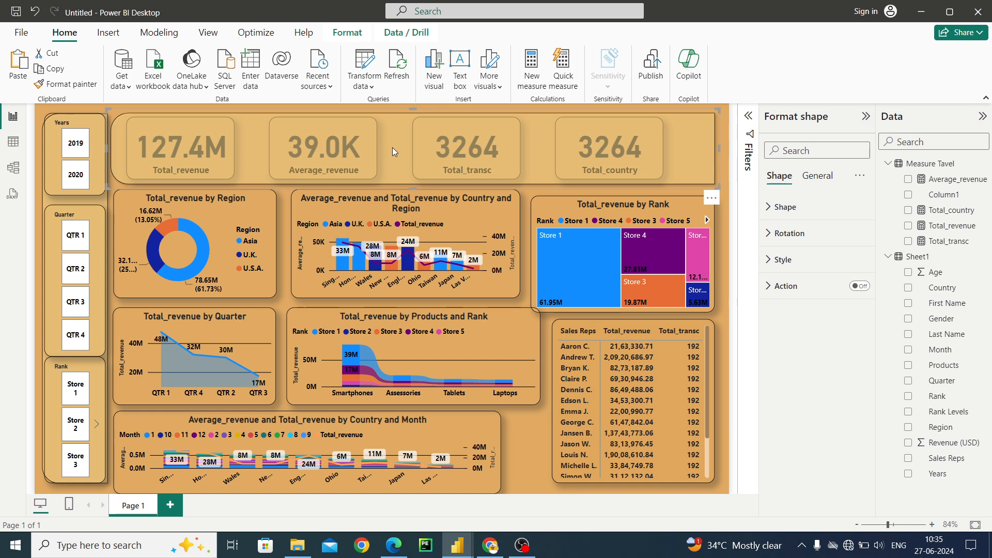
{"action": "left_click", "coordinate": [537, 462]}
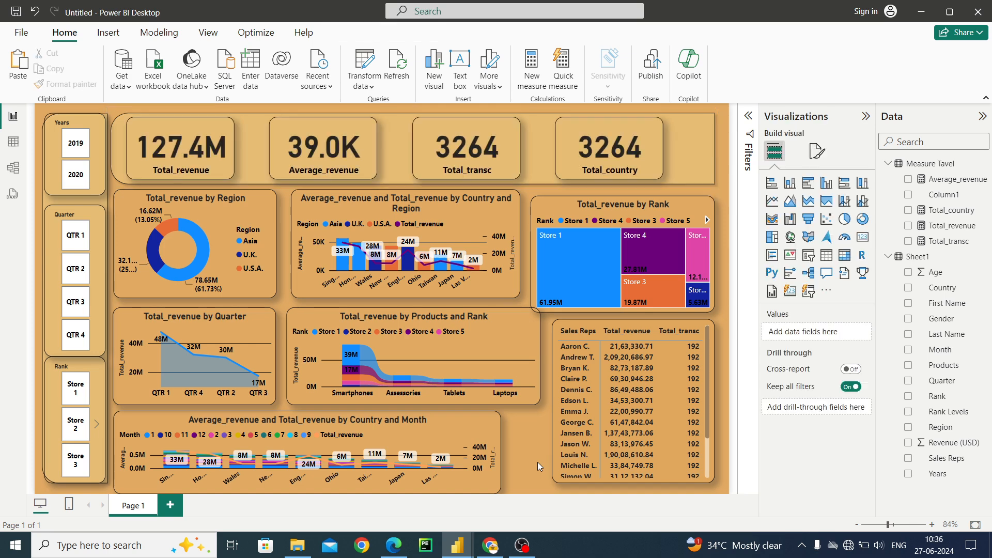
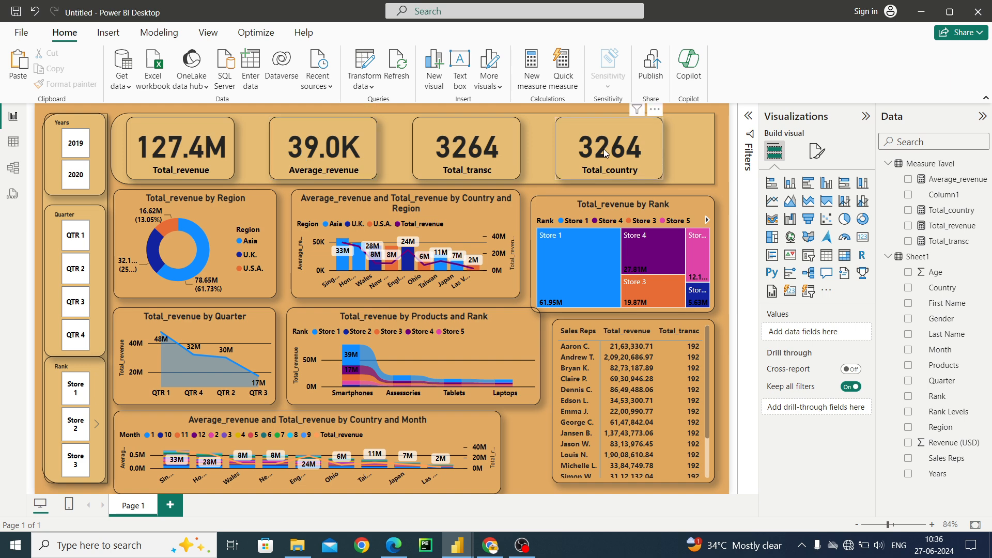
{"action": "left_click_drag", "start_coordinate": [604, 153], "coordinate": [631, 212]}
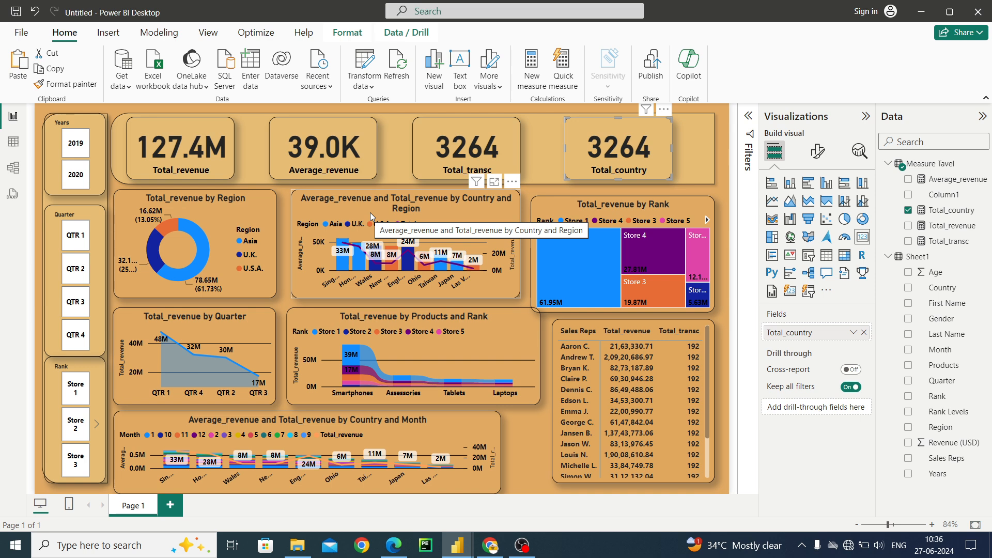
- Examine the data-point details in the country and region, quarter, products and rank, and country and month revenue charts
{"action": "mouse_move", "coordinate": [341, 241]}
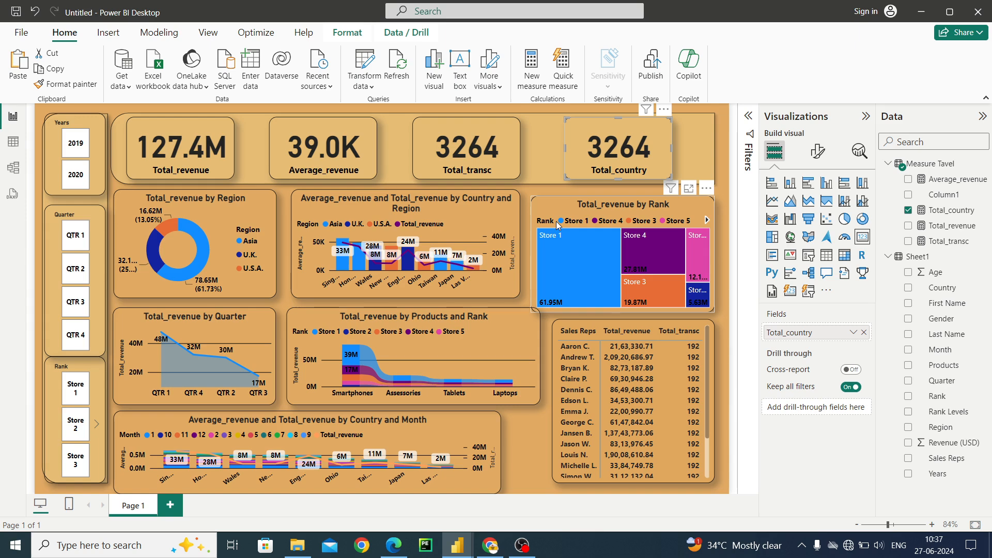
{"action": "mouse_move", "coordinate": [162, 334]}
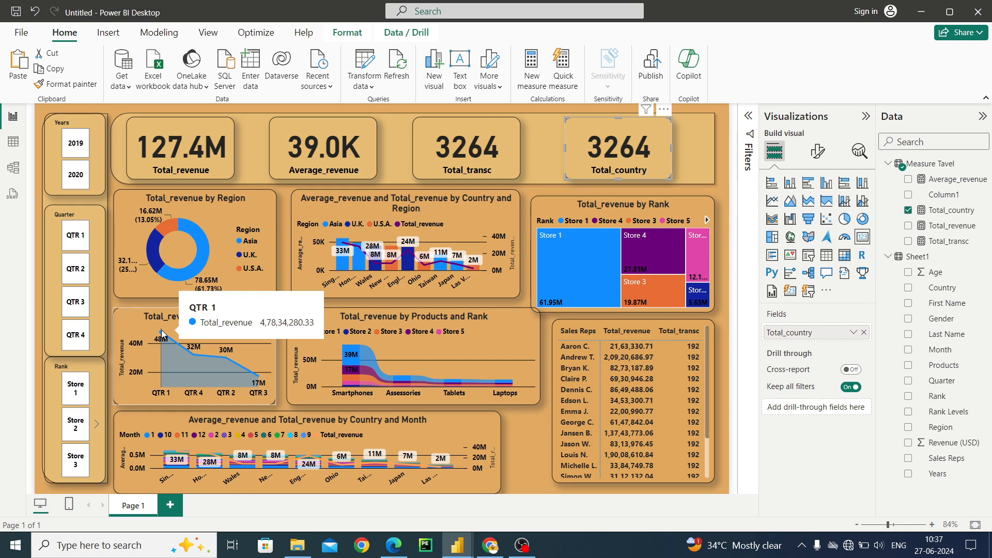
{"action": "mouse_move", "coordinate": [257, 380]}
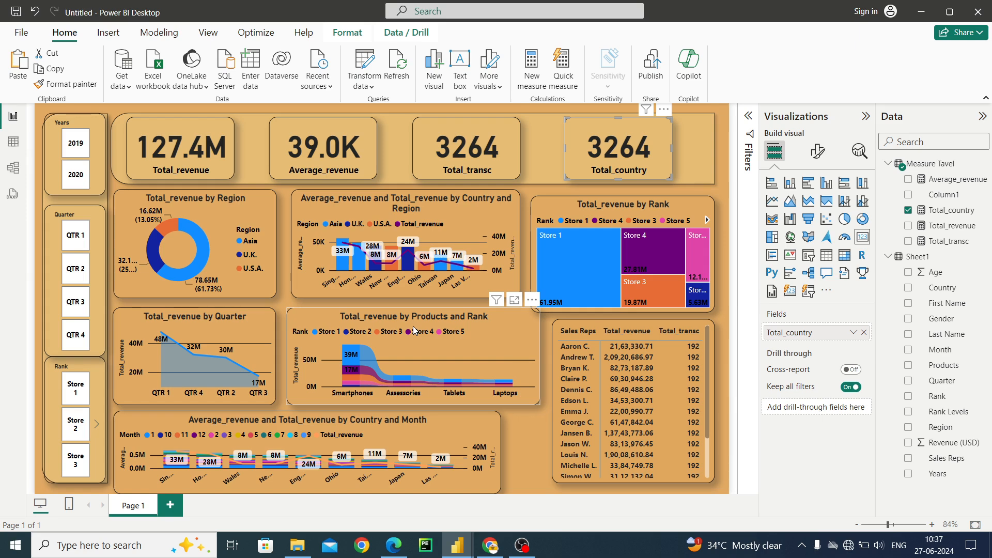
{"action": "mouse_move", "coordinate": [349, 352]}
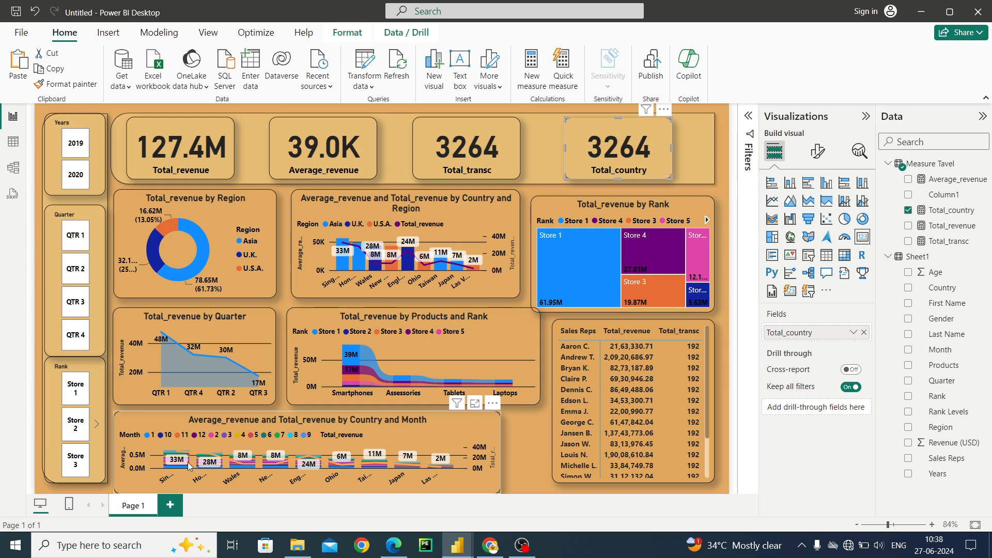
{"action": "mouse_move", "coordinate": [172, 464]}
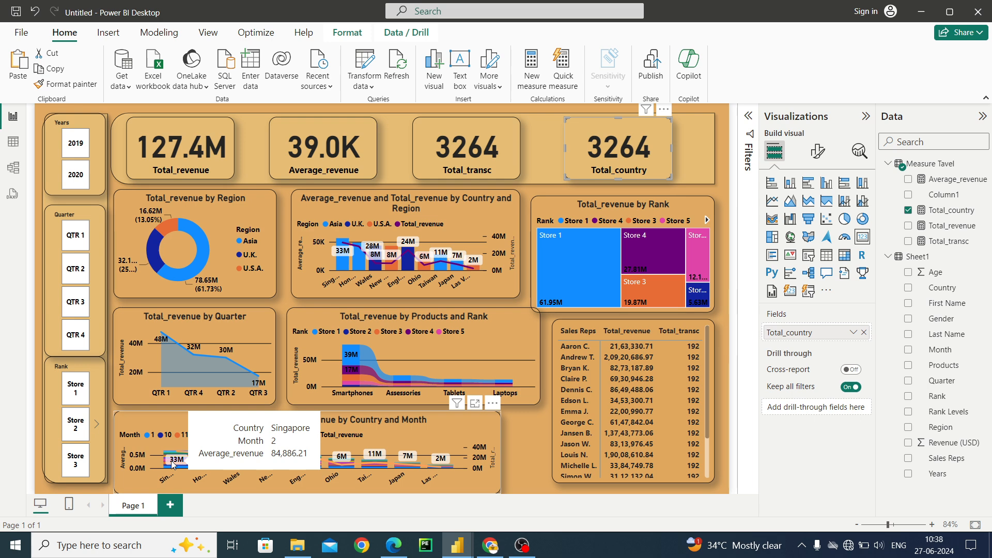